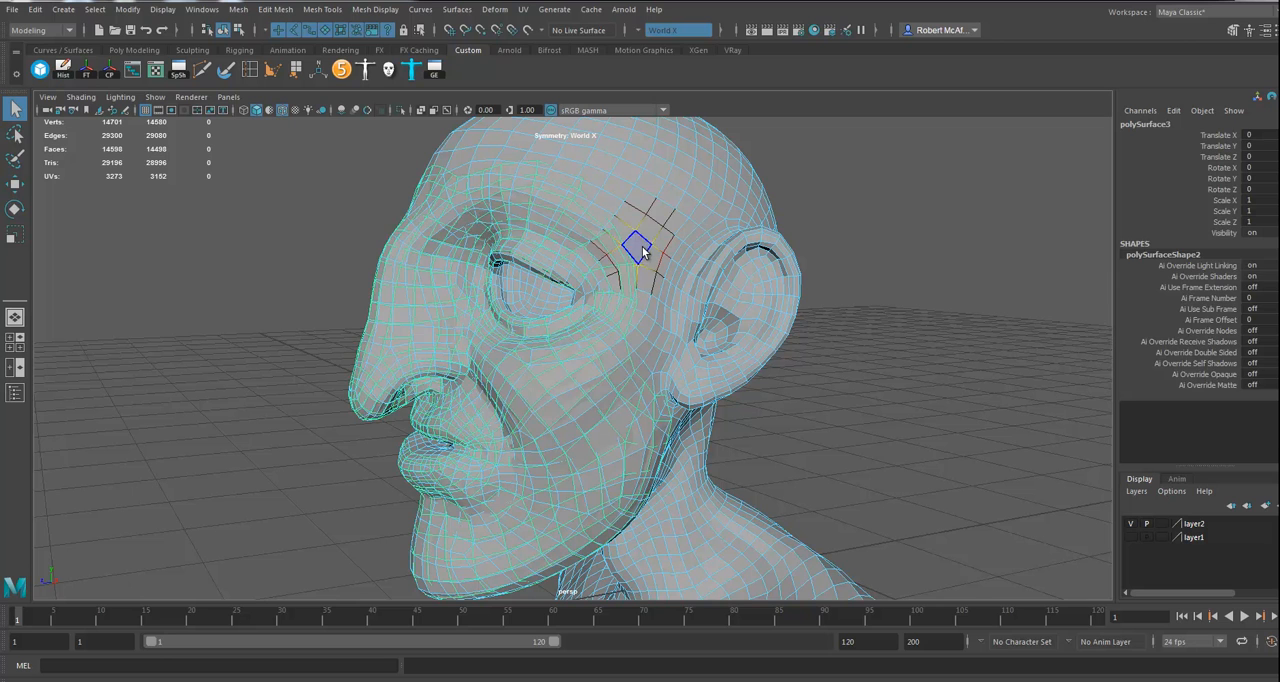
Step: Select the strip of head faces running from the temple across the brow and delete it
left_click(646, 231)
double_click(633, 217, "shift")
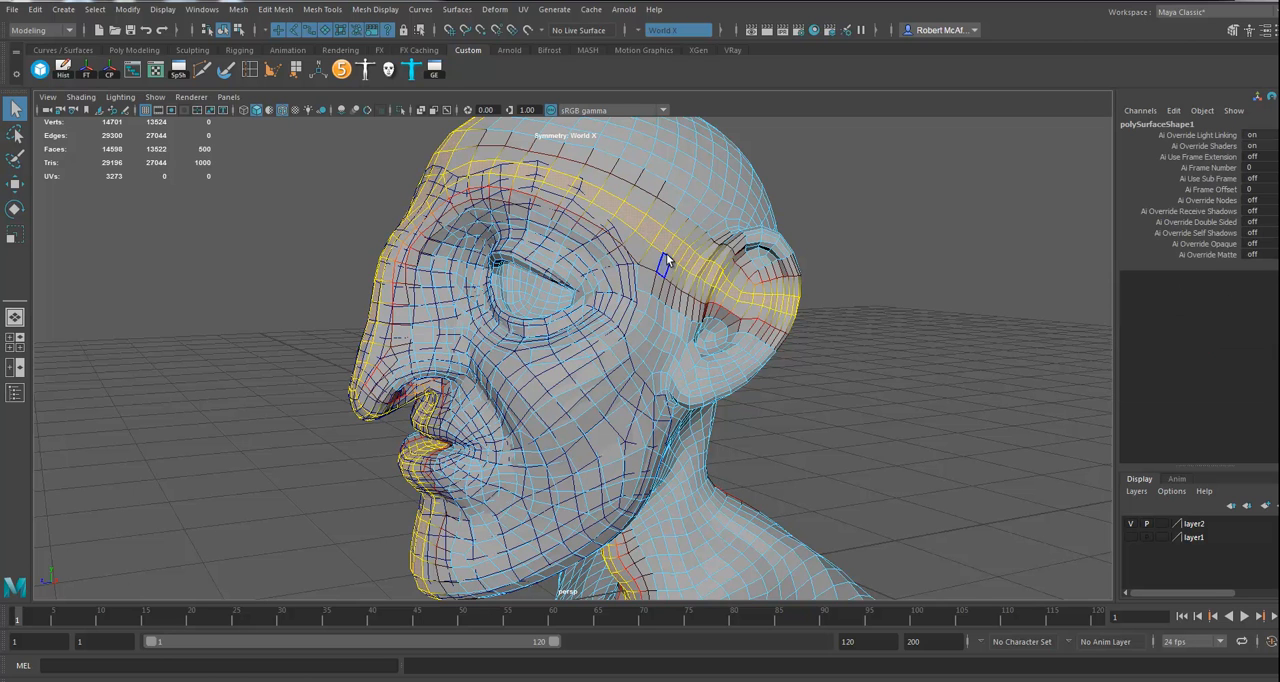
left_click(664, 247)
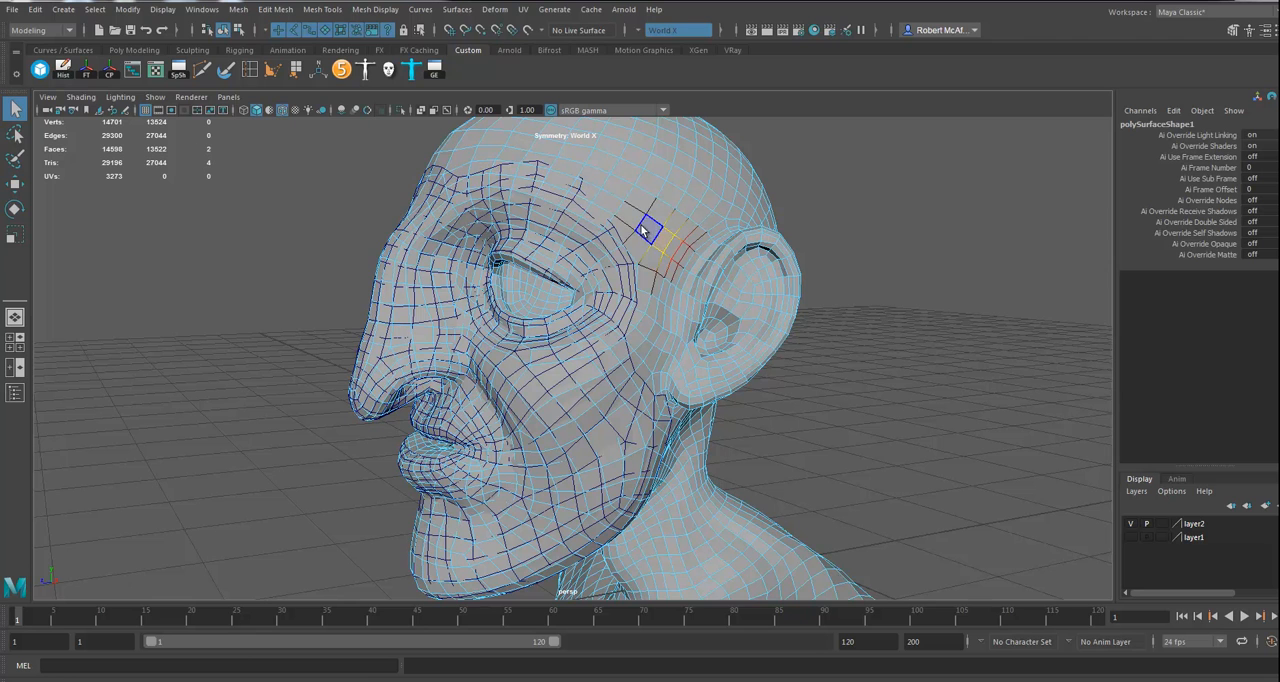
double_click(456, 174, "shift")
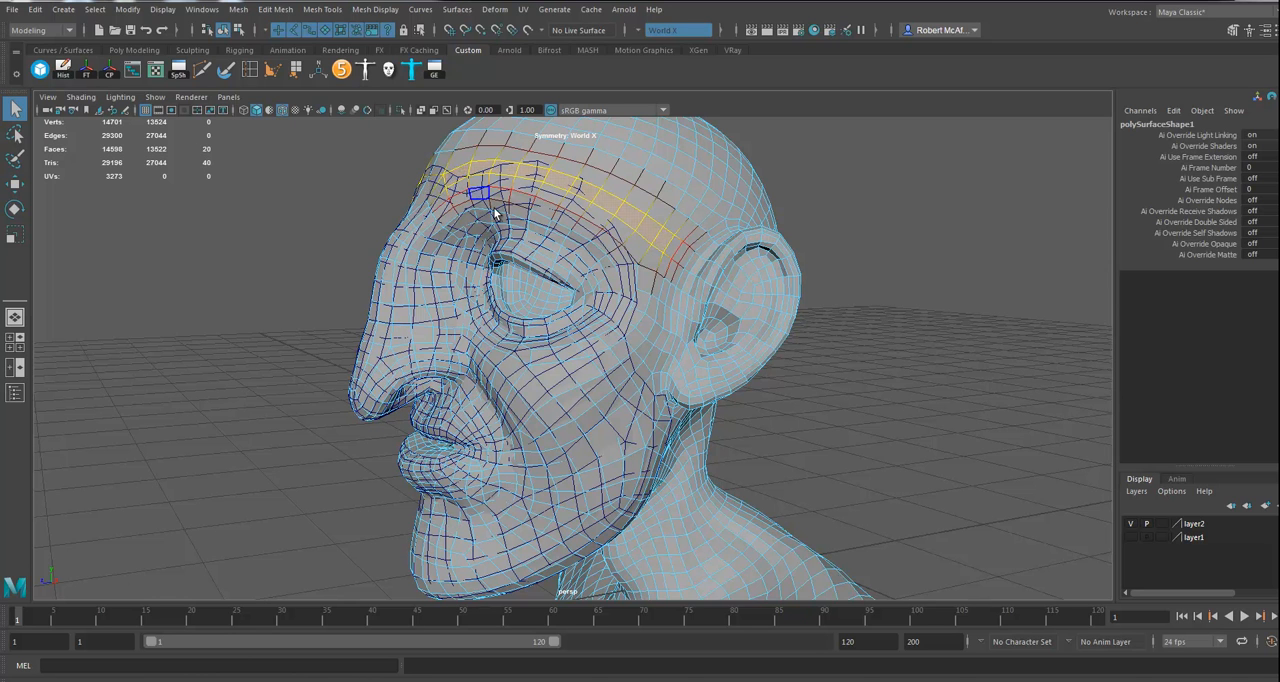
key("Delete")
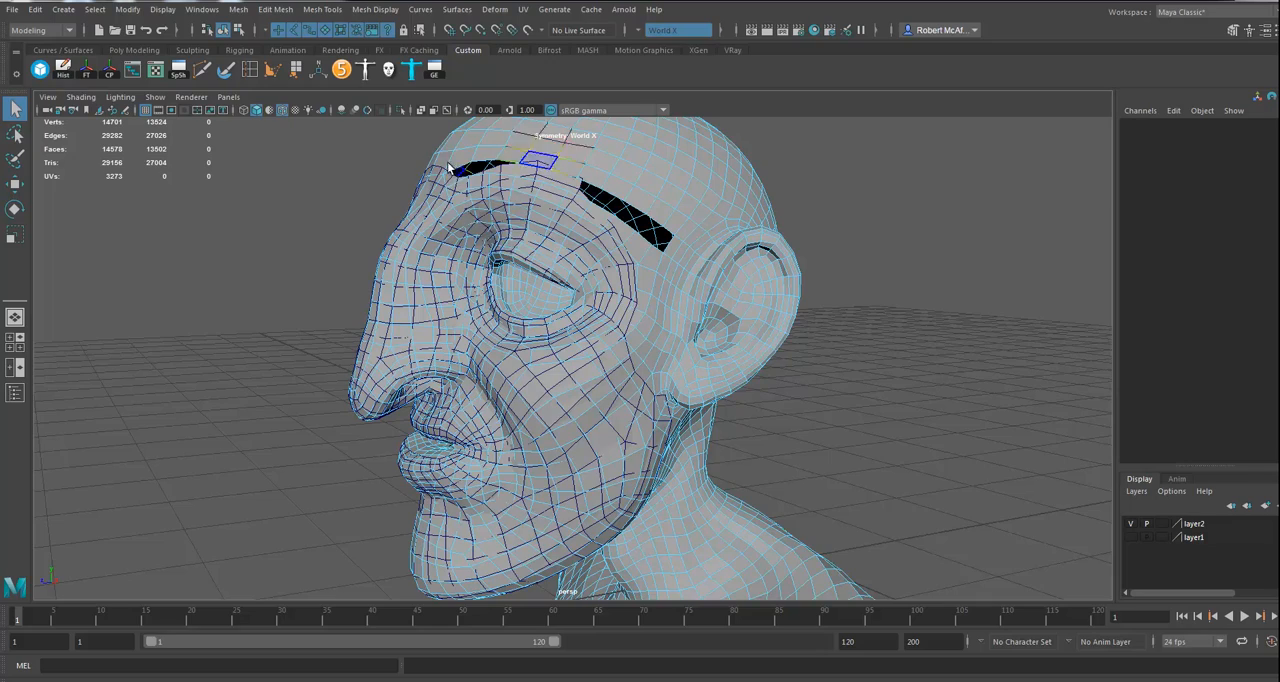
Step: Delete the next row of head faces across the lower forehead, directly above the brow opening
left_click_drag(641, 260, 654, 272, "alt")
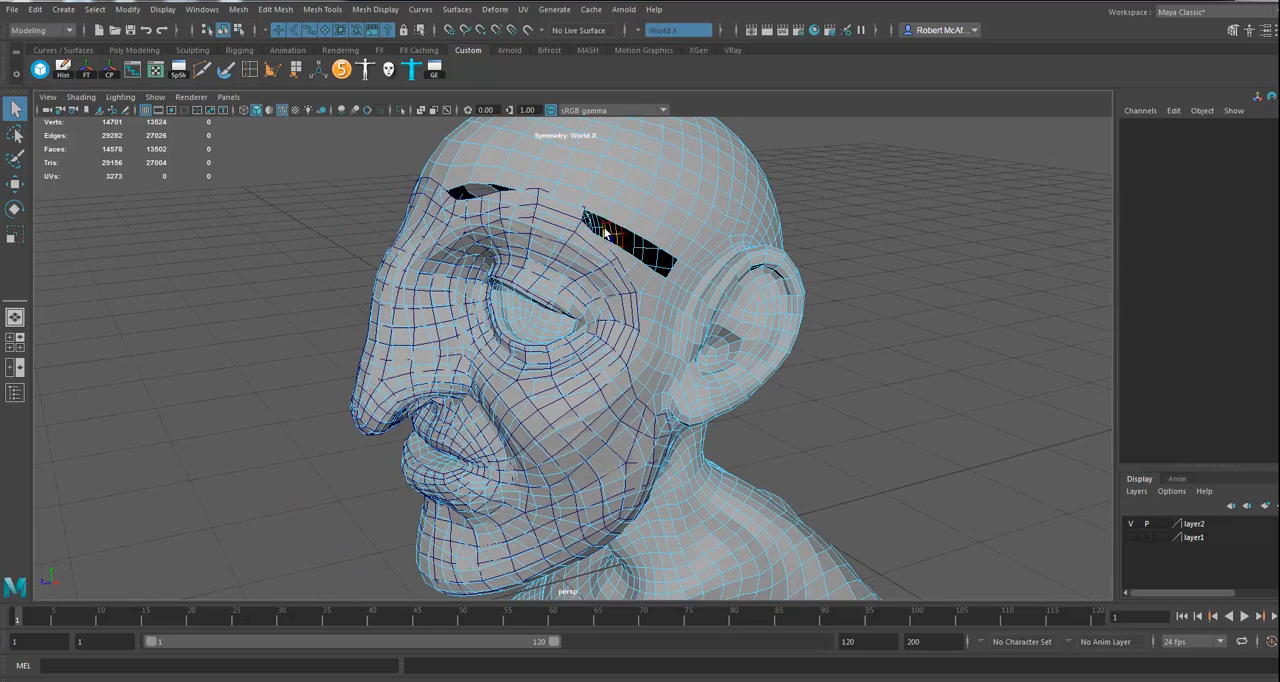
left_click_drag(582, 222, 614, 241, "alt")
left_click(455, 196)
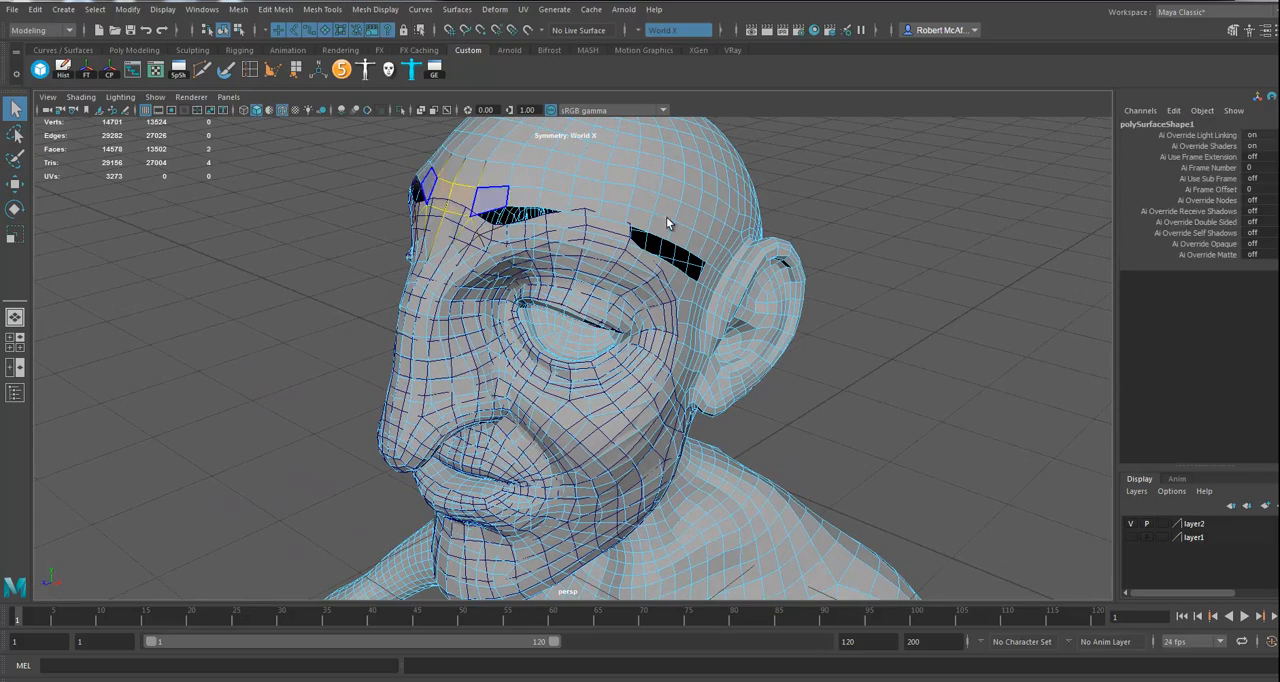
double_click(706, 249, "shift")
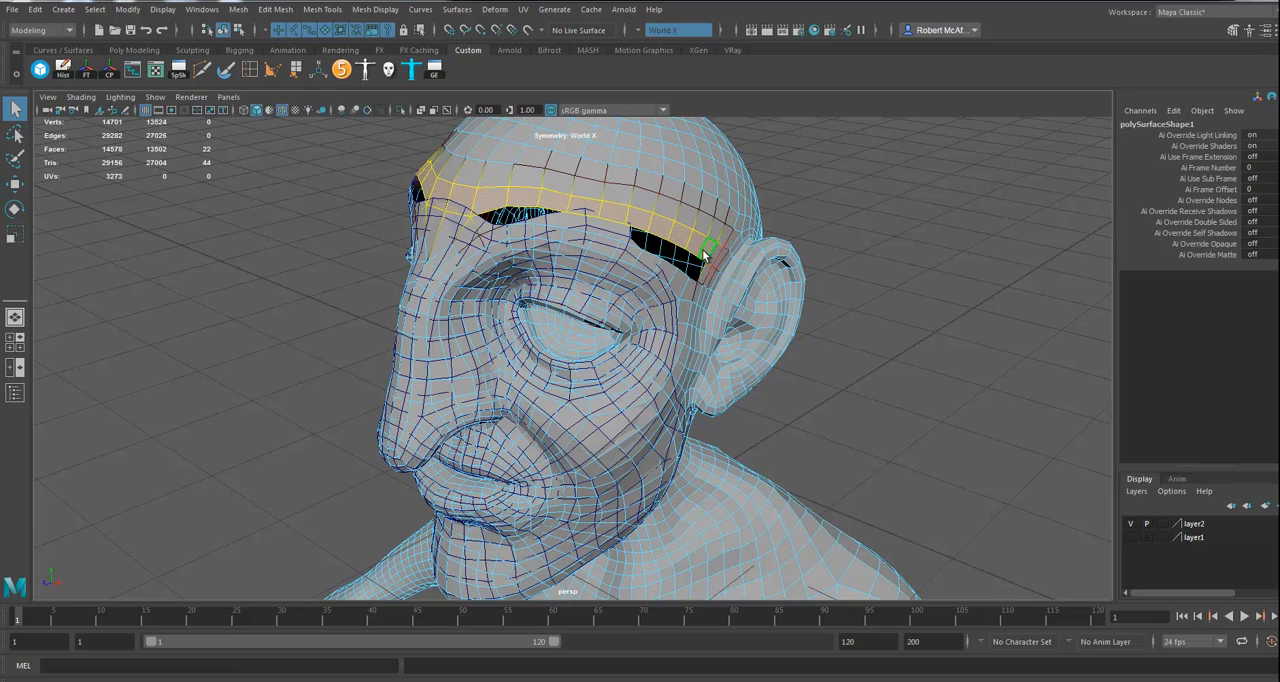
key("Delete")
Step: Delete the loop of head faces running down the temple and beneath the eye to the nose bridge
left_click_drag(650, 292, 627, 208, "alt")
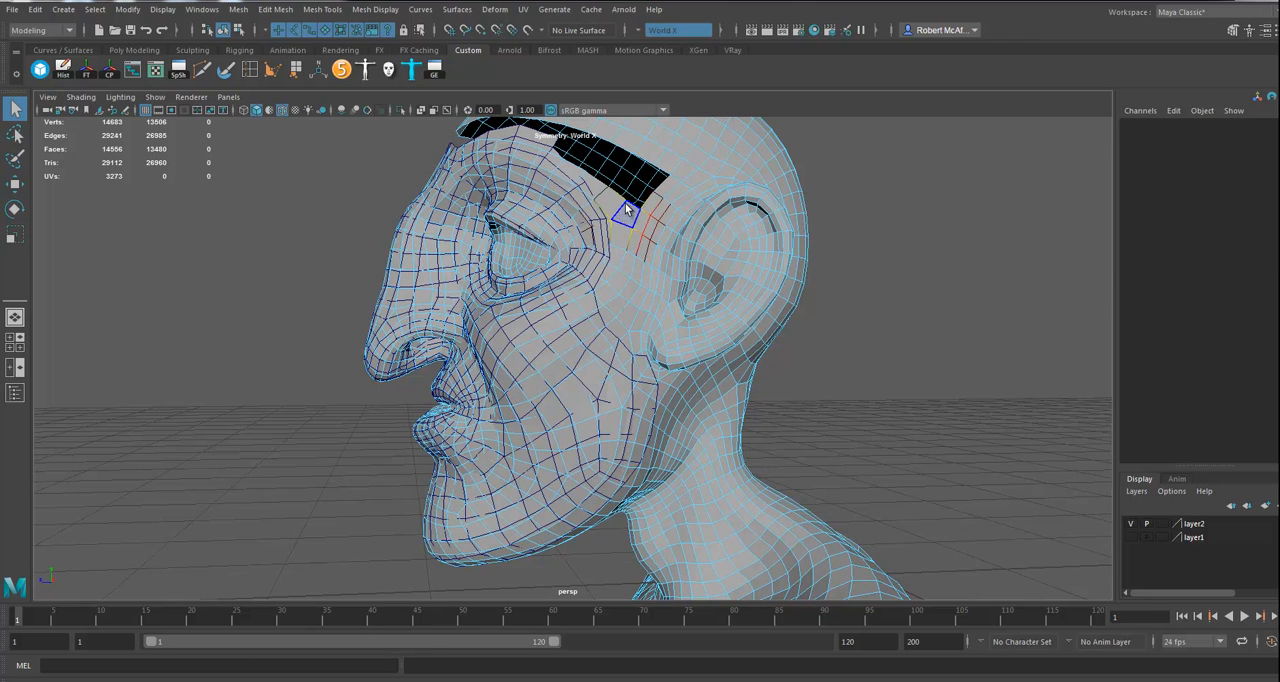
left_click(622, 236)
double_click(623, 237, "shift")
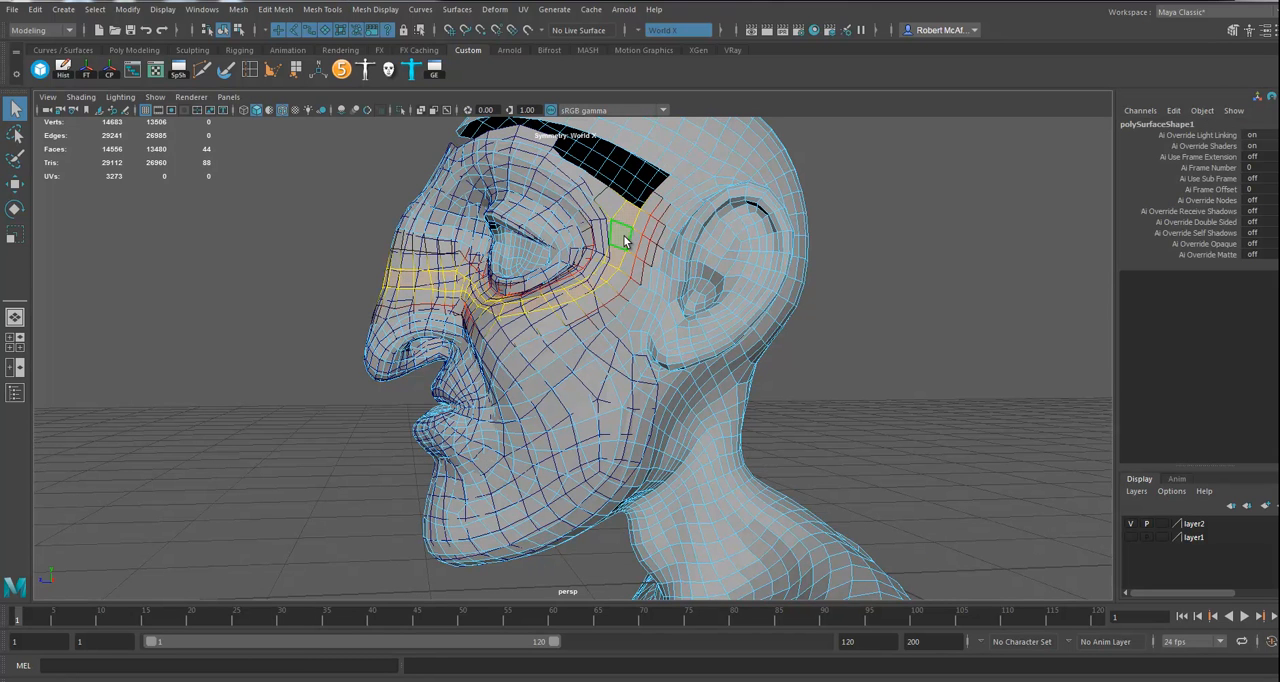
key("Delete")
Step: Select the head faces along the jawline from below the ear to the chin, widen the band, and delete it
left_click_drag(623, 240, 622, 286, "alt")
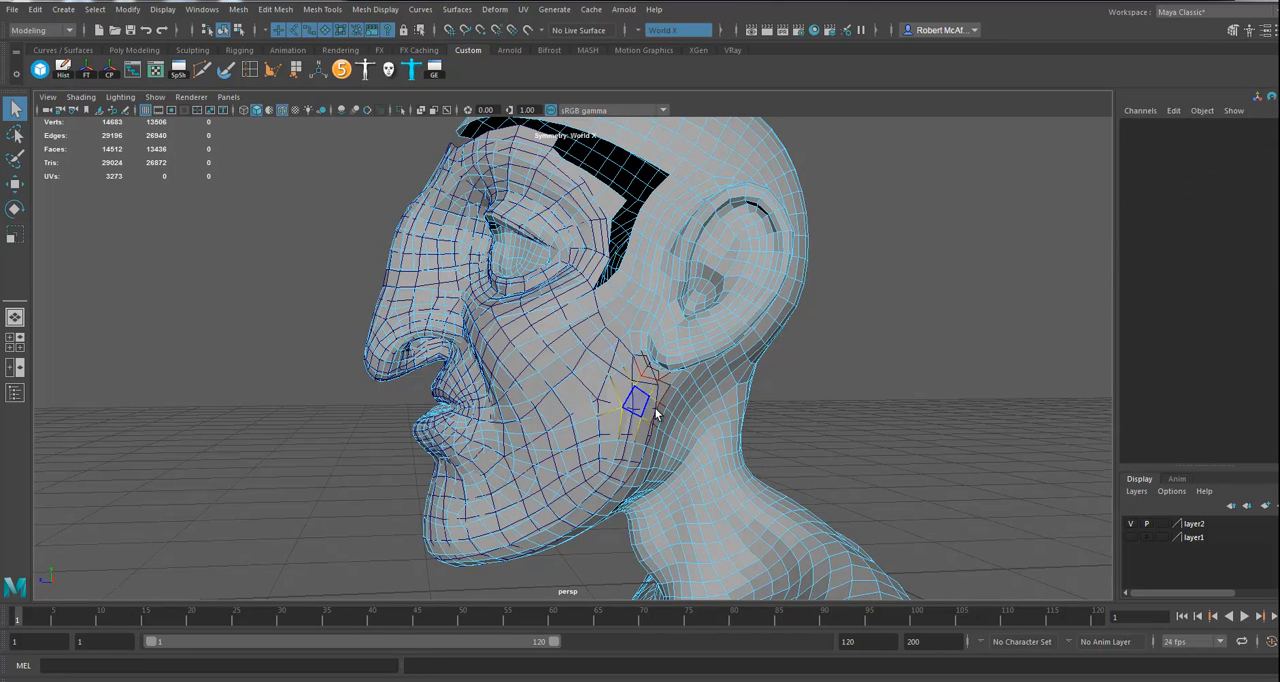
middle_click_drag(688, 316, 690, 306, "alt")
left_click(653, 320)
left_click_drag(652, 386, 655, 363, "alt")
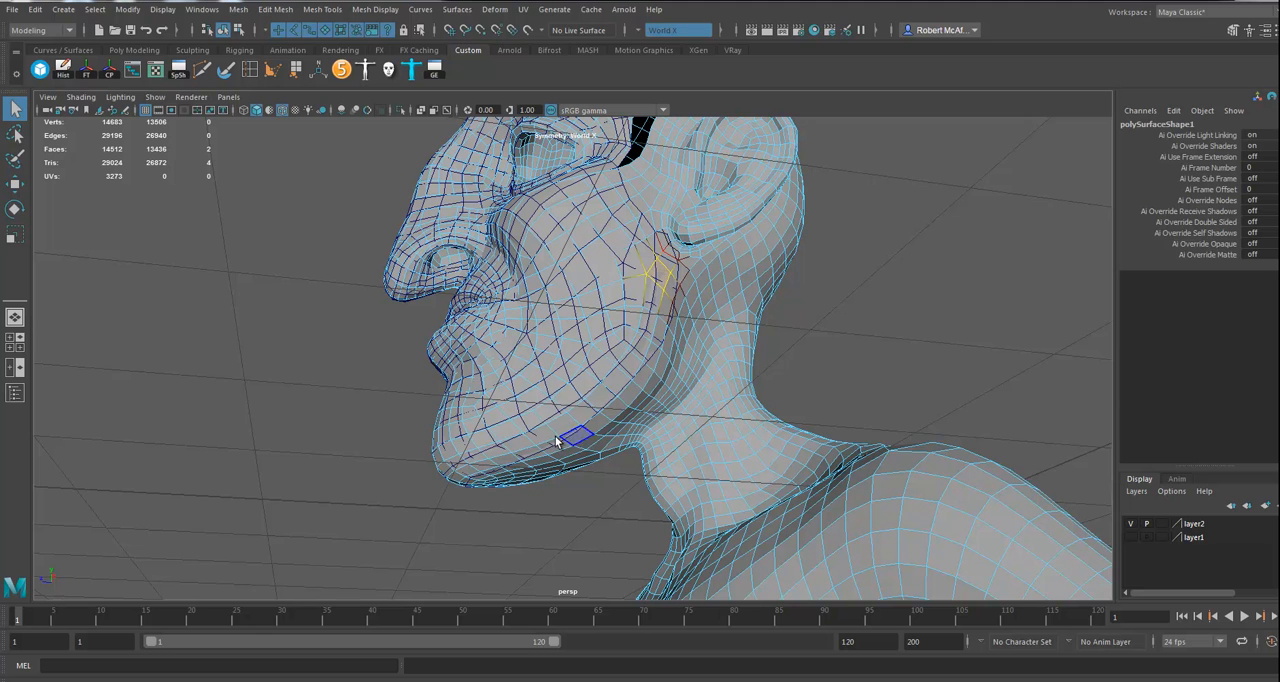
double_click(447, 472, "shift")
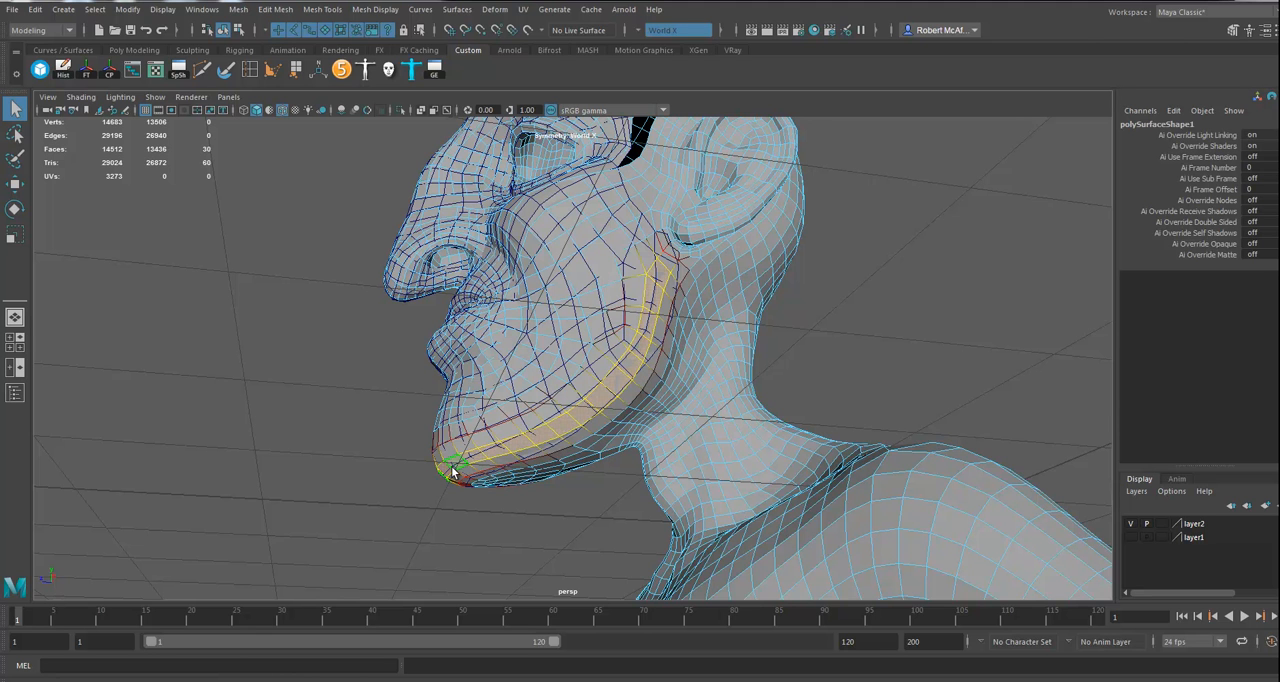
left_click_drag(631, 394, 642, 358, "alt")
left_click_drag(533, 442, 539, 400, "alt")
right_click(517, 399, "ctrl")
right_click_drag(518, 400, 619, 364, "ctrl")
left_click_drag(619, 364, 613, 391, "alt")
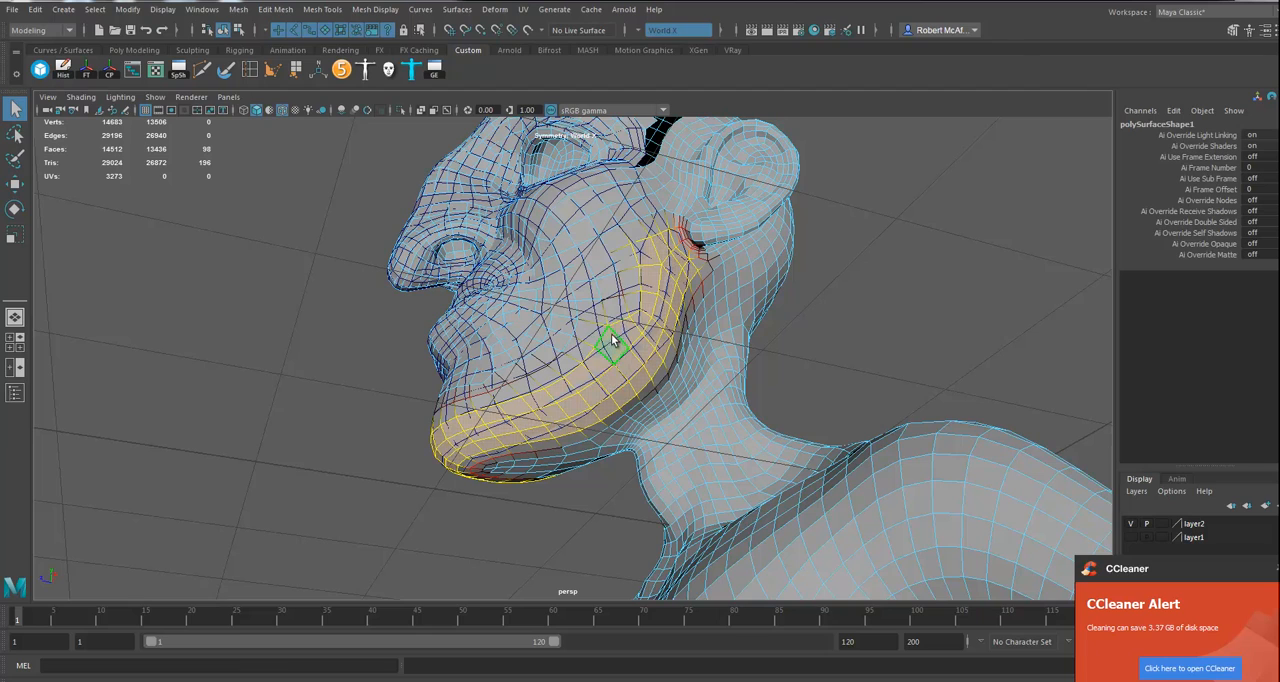
key("Delete")
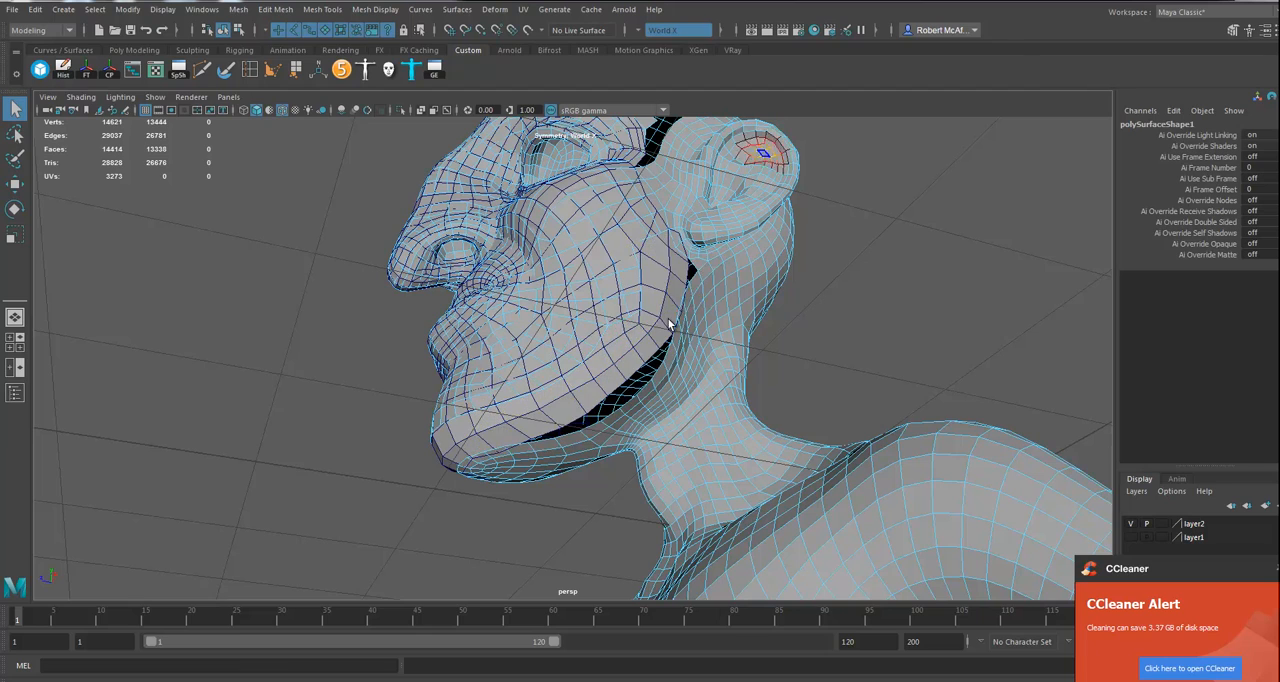
Step: Delete the short run of head faces on the cheek in front of the ear to complete the cut
left_click_drag(686, 286, 680, 318, "alt")
middle_click_drag(681, 318, 673, 362, "alt")
left_click_drag(673, 362, 690, 347, "alt")
left_click(660, 323)
double_click(628, 279, "shift")
key("Delete")
Step: Delete the isolated lower-face and eye regions of the old head lying behind the replacement face
double_click(608, 315)
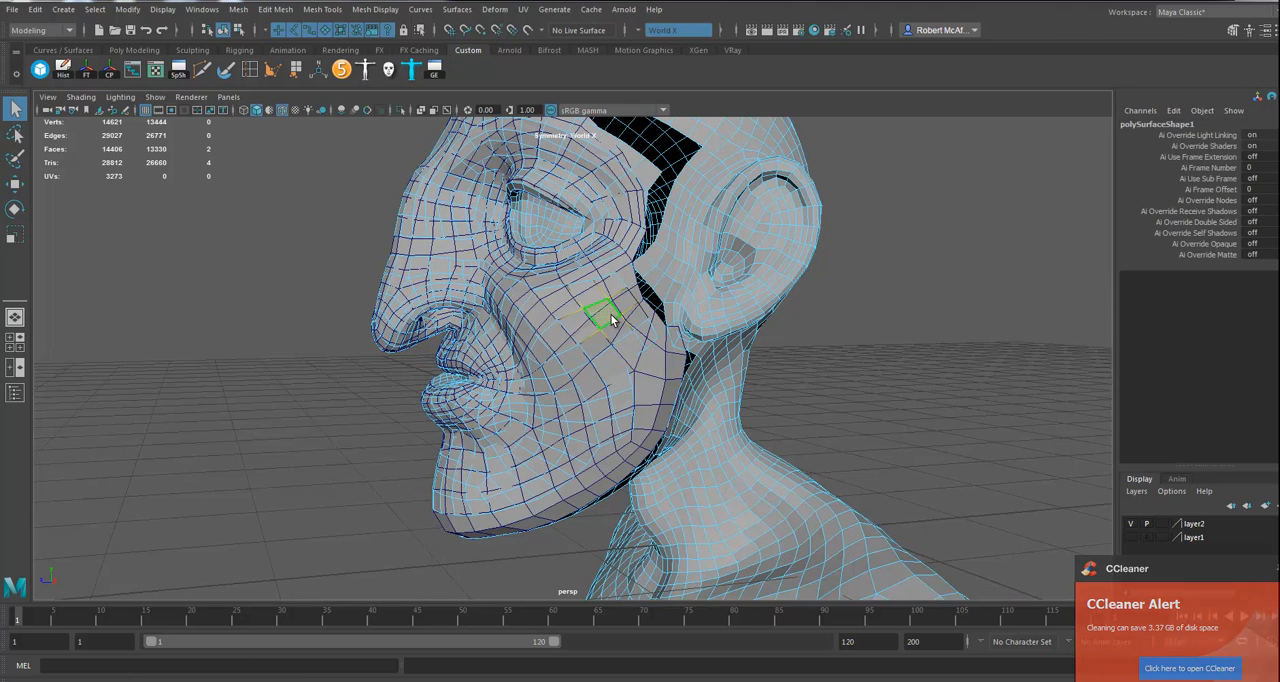
key("Delete")
double_click(608, 224)
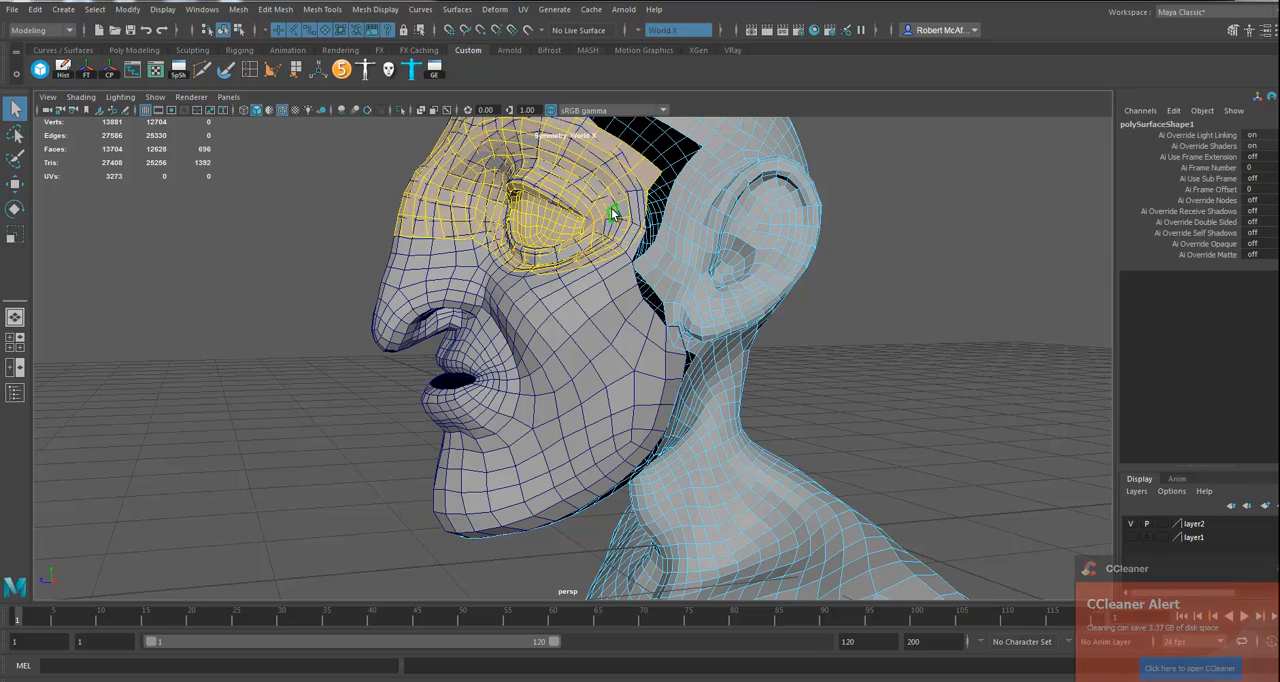
key("Delete")
Step: Drop the crown faces from the selection and delete only the rounded patch of head faces under the chin
left_click_drag(662, 262, 597, 344, "alt")
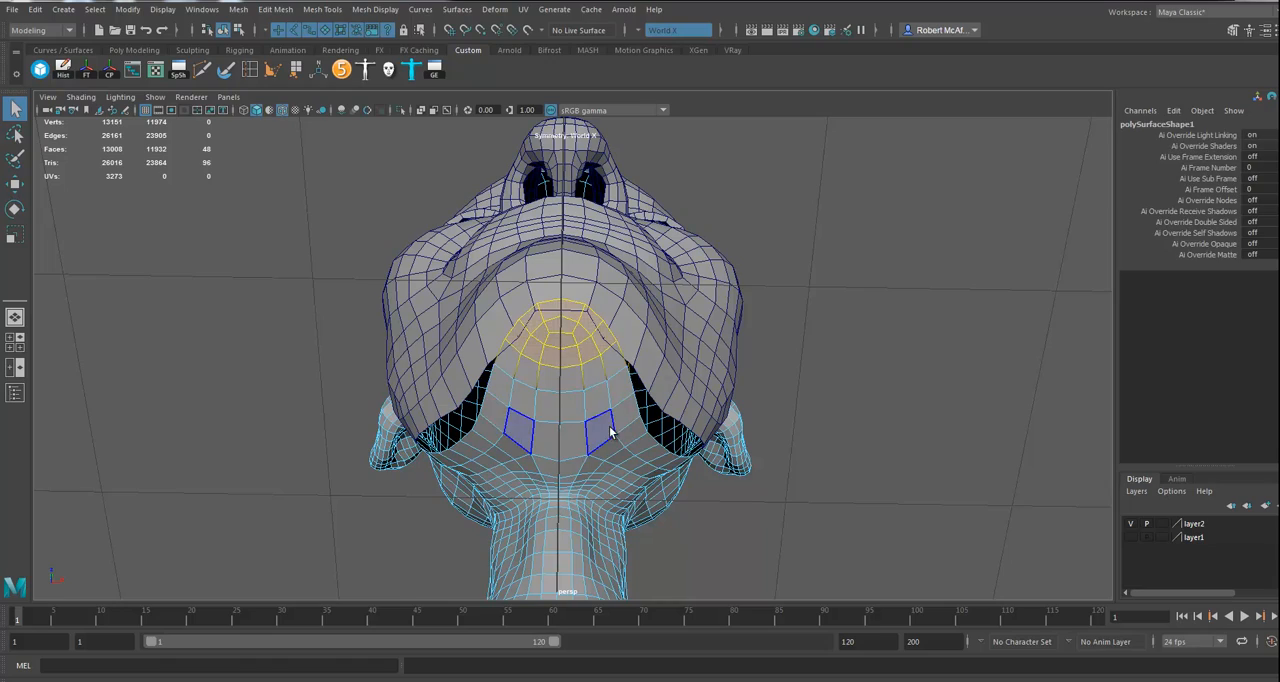
key("Delete")
left_click_drag(640, 390, 680, 357, "alt")
key("ctrl+f")
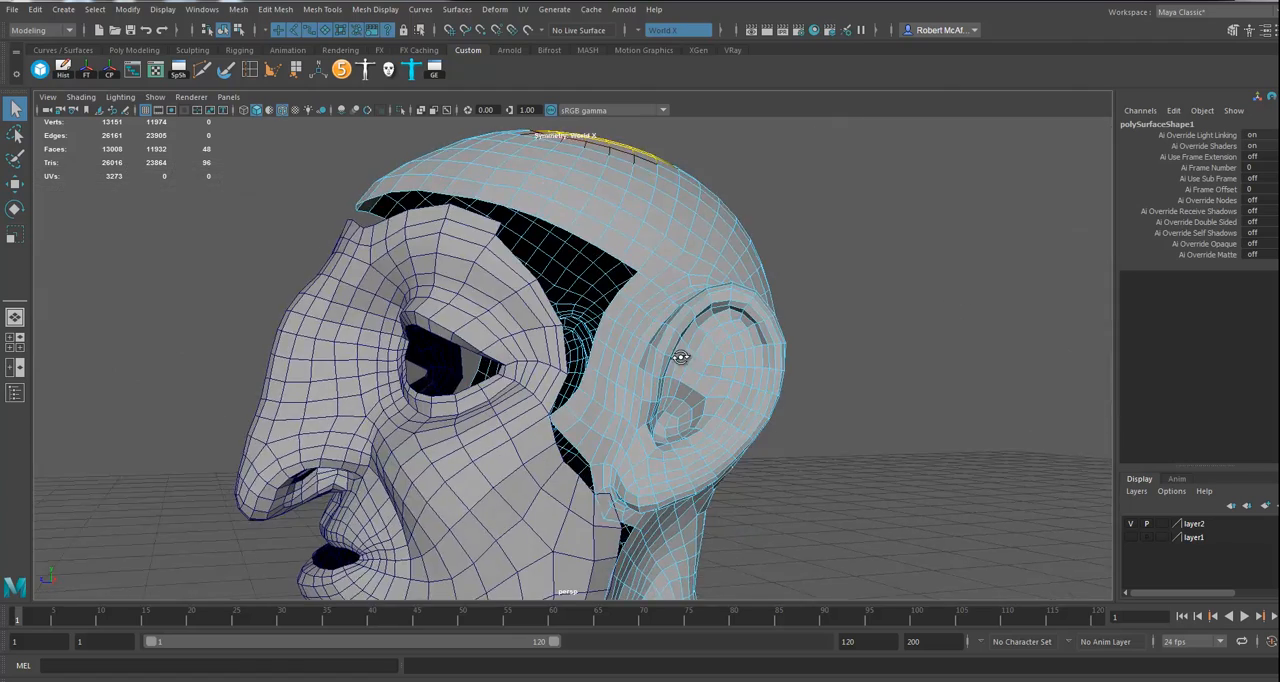
right_click_drag(680, 357, 530, 385, "alt")
middle_click_drag(530, 385, 537, 280, "alt")
left_click_drag(537, 280, 543, 298, "alt")
middle_click_drag(543, 298, 512, 392, "alt")
left_click_drag(649, 181, 408, 320, "ctrl")
key("Delete")
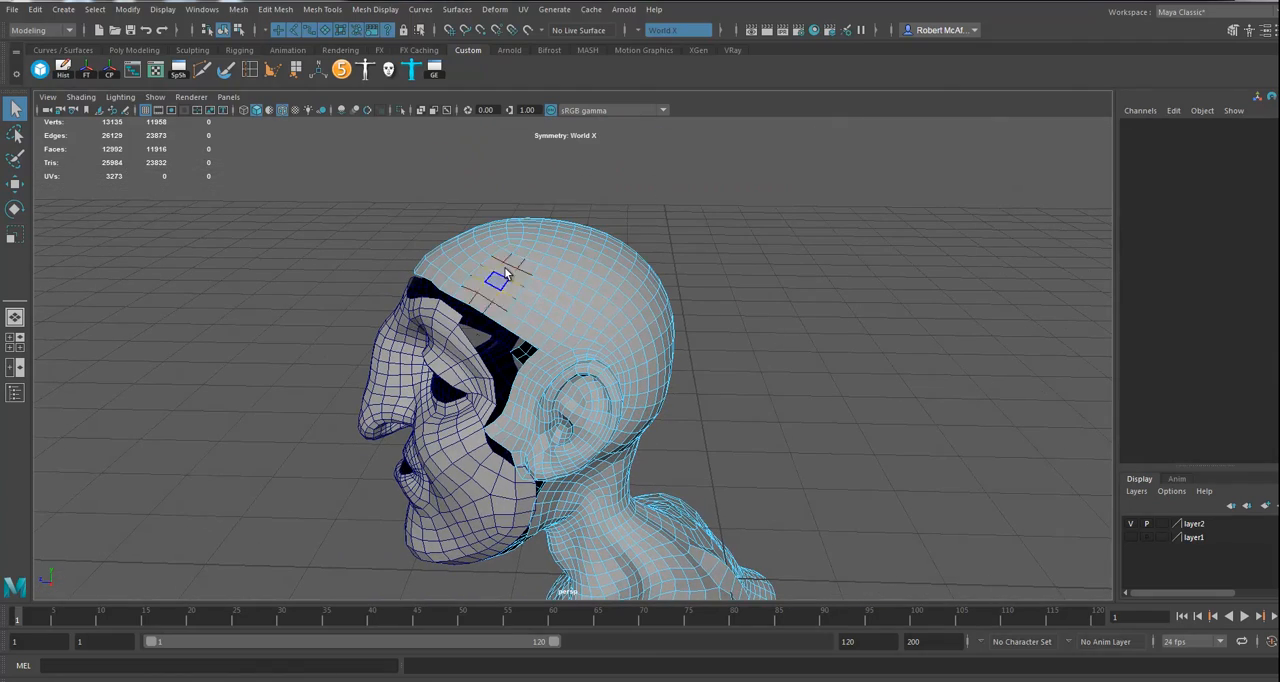
Step: Move the head's protruding border vertex in front of the ear back from the cheek, using soft selection
left_click_drag(463, 369, 552, 332, "alt")
left_click_drag(618, 272, 583, 233, "alt")
right_click_drag(583, 233, 619, 217)
left_click_drag(612, 242, 669, 318, "alt")
right_click_drag(669, 319, 829, 399, "alt")
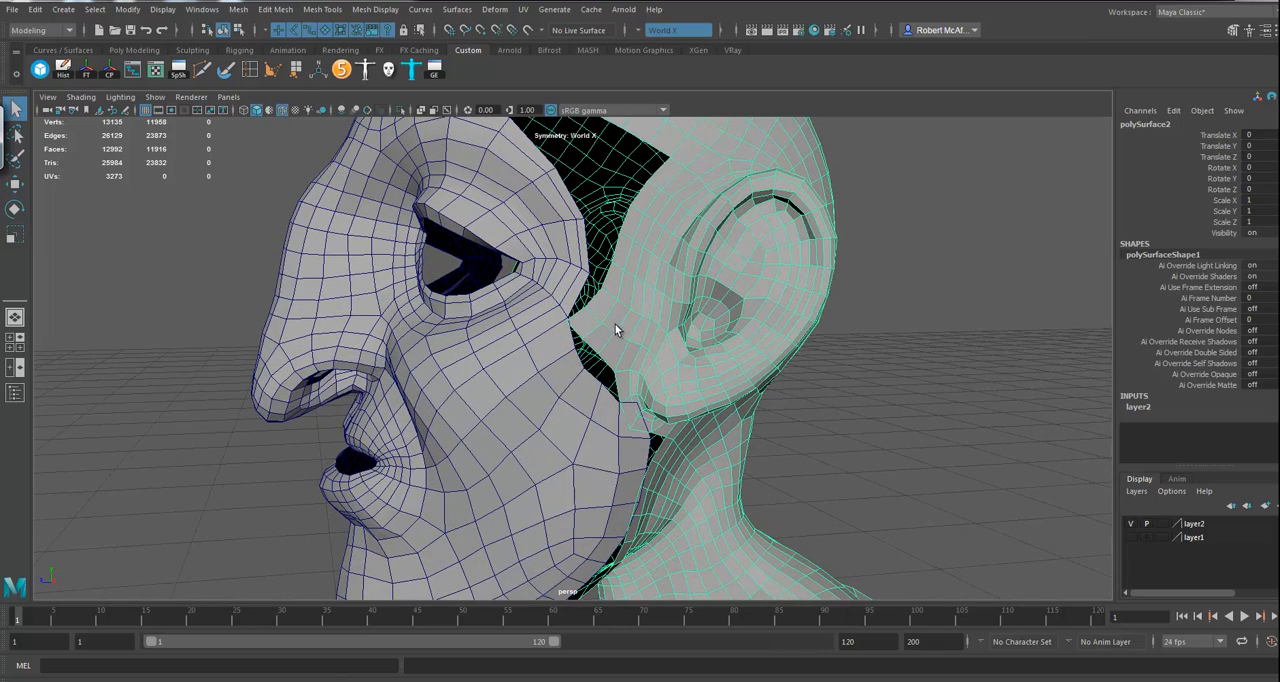
right_click_drag(590, 316, 568, 322)
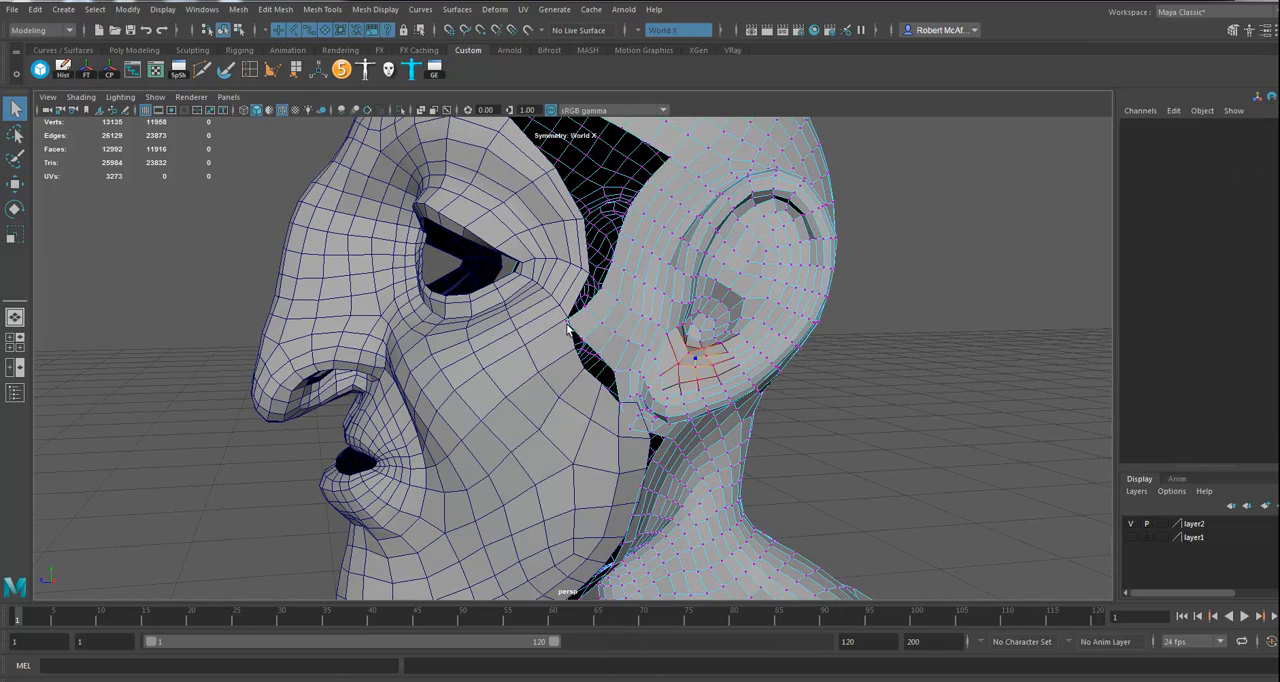
left_click(568, 322)
key("w")
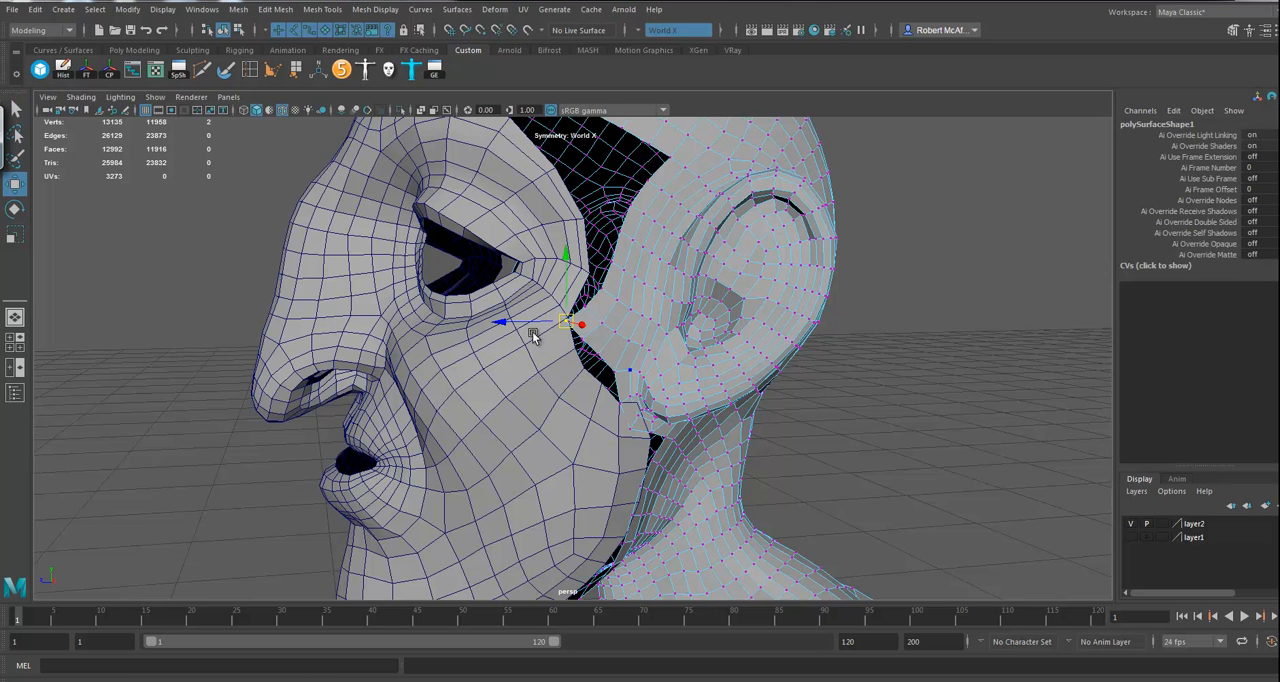
key("b")
left_click_drag(573, 361, 700, 359)
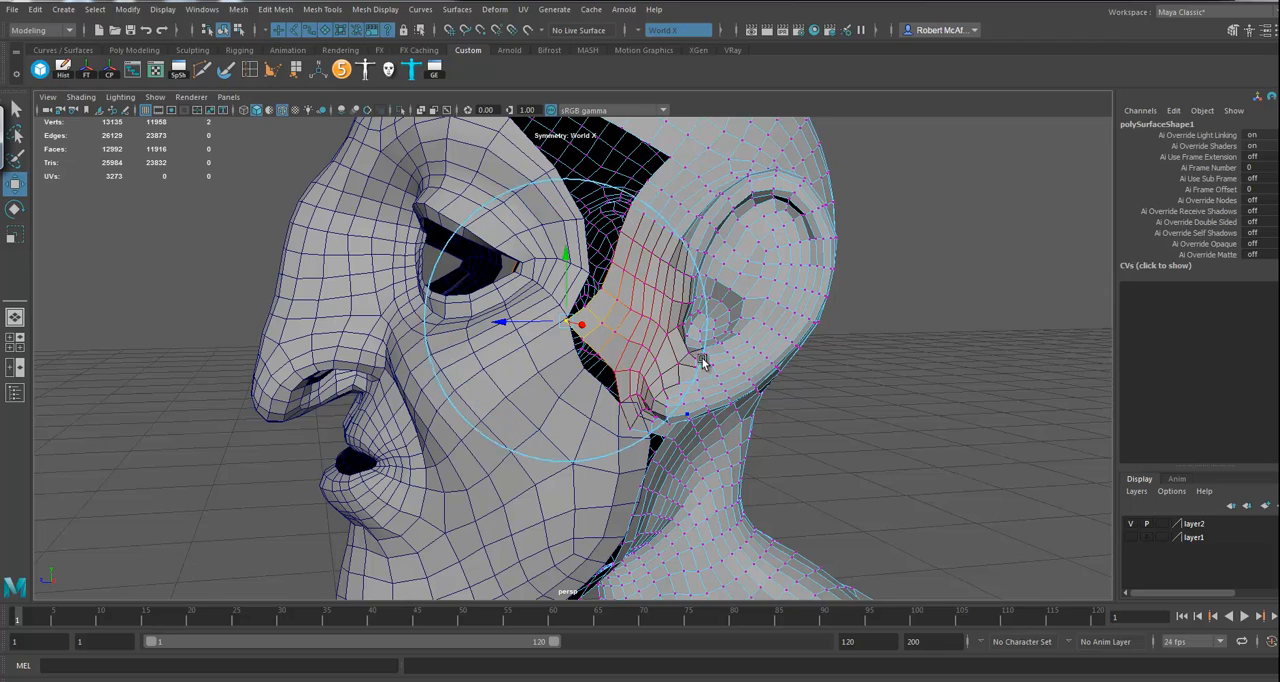
left_click_drag(502, 324, 520, 326)
Step: Adjust the head's border vertices along the jaw and near the chin with soft selection to shape the gap
left_click_drag(580, 494, 590, 357, "alt")
left_click(570, 425)
left_click_drag(573, 410, 578, 316, "alt")
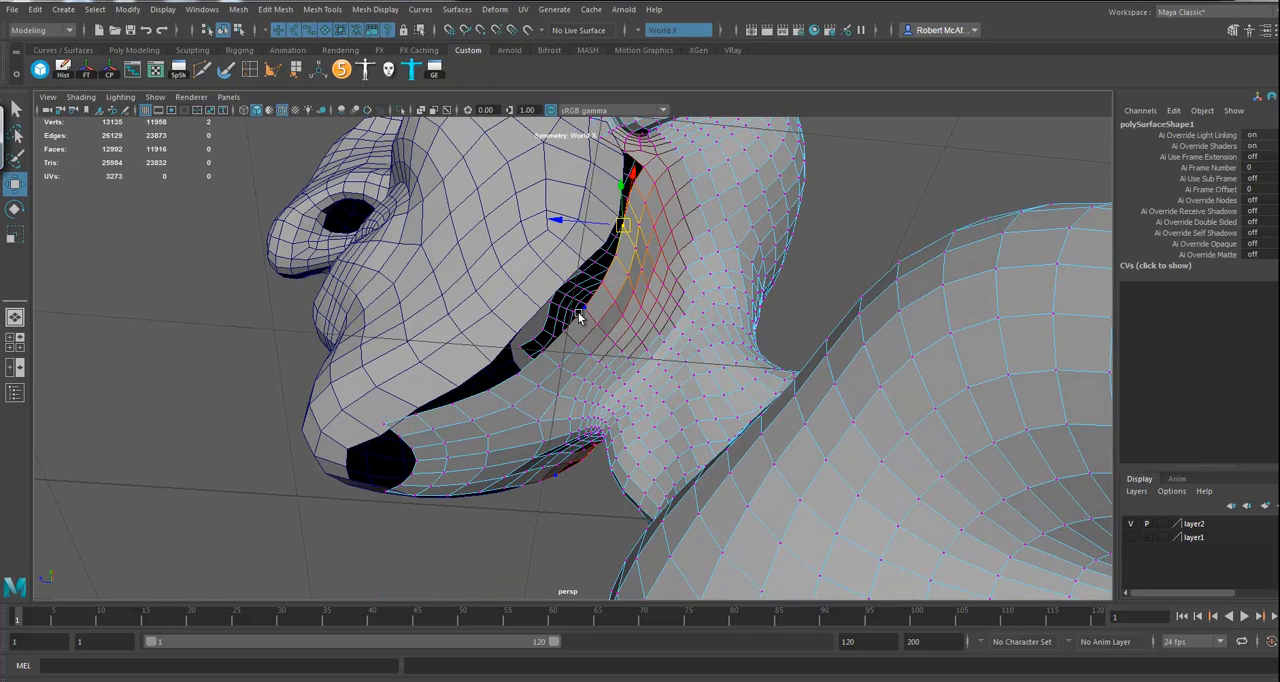
left_click(386, 426)
left_click_drag(426, 440, 403, 388, "alt")
left_click_drag(506, 396, 564, 450, "alt")
Step: Select both the head and the replacement face and combine them into one mesh
left_click_drag(559, 238, 525, 250, "alt")
right_click_drag(520, 183, 555, 165)
left_click_drag(530, 210, 486, 298, "alt")
left_click_drag(415, 217, 487, 265)
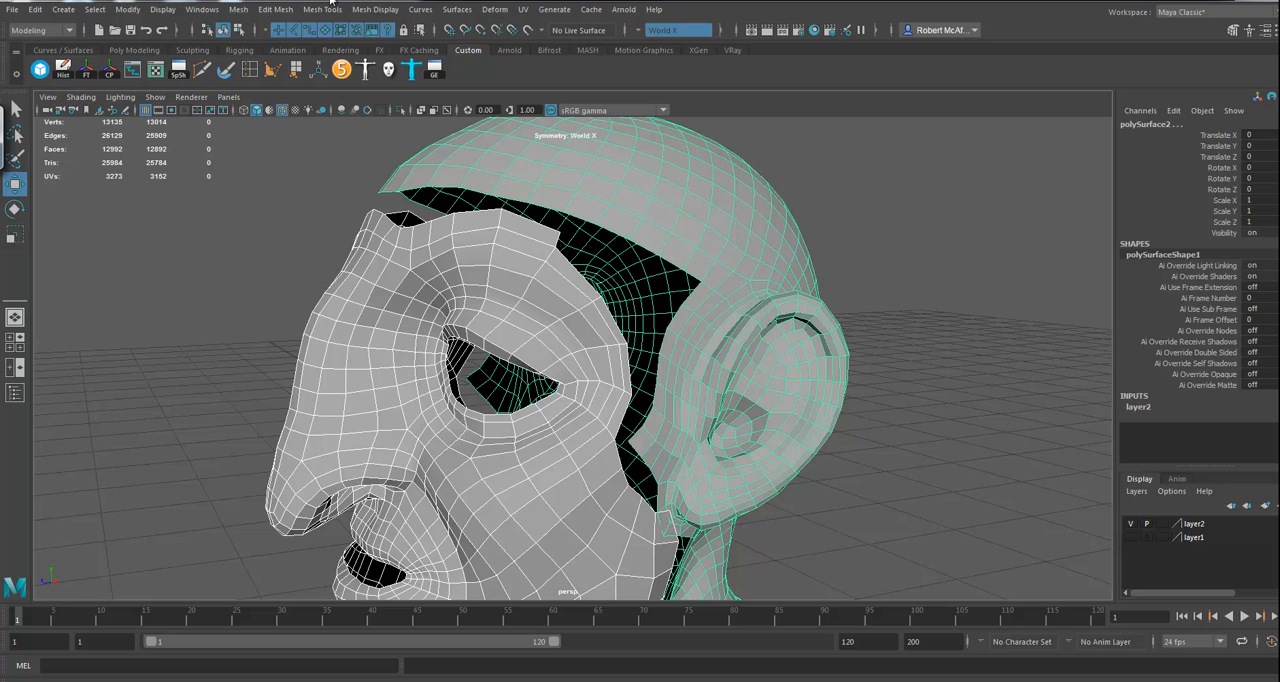
left_click(238, 9)
left_click(272, 58)
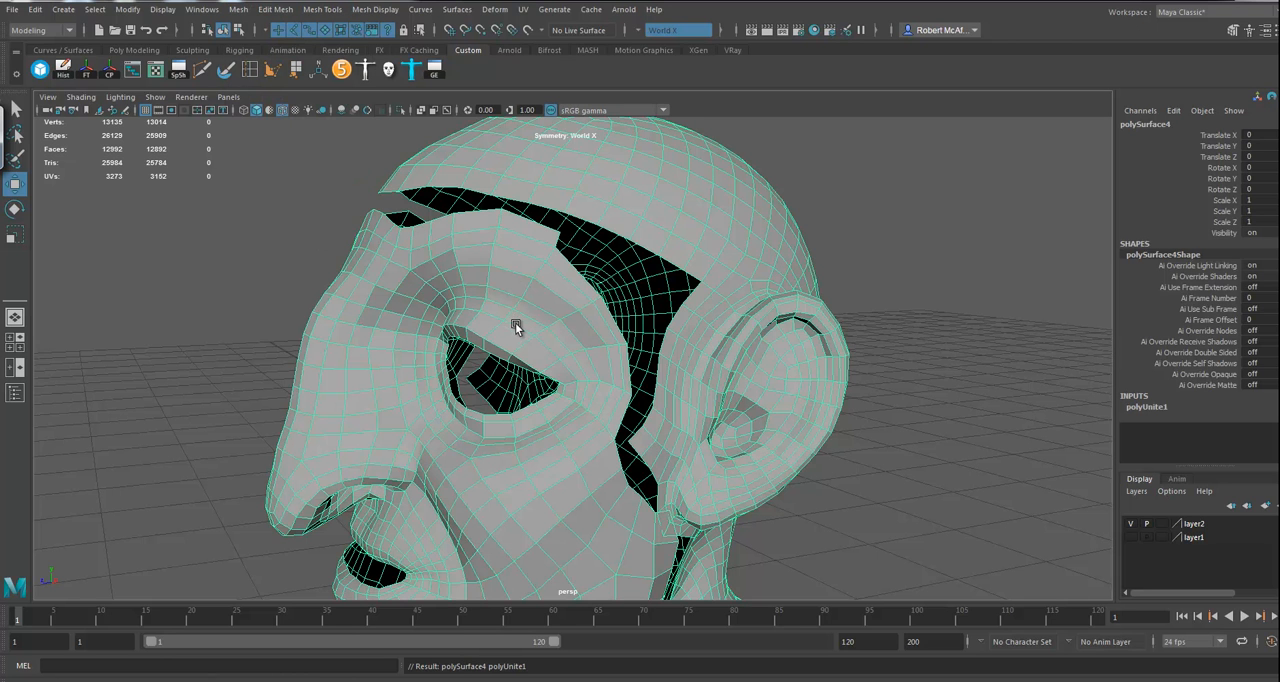
Step: Delete the overlapping face at the jaw corner below the earlobe on both sides
left_click_drag(577, 354, 564, 318, "alt")
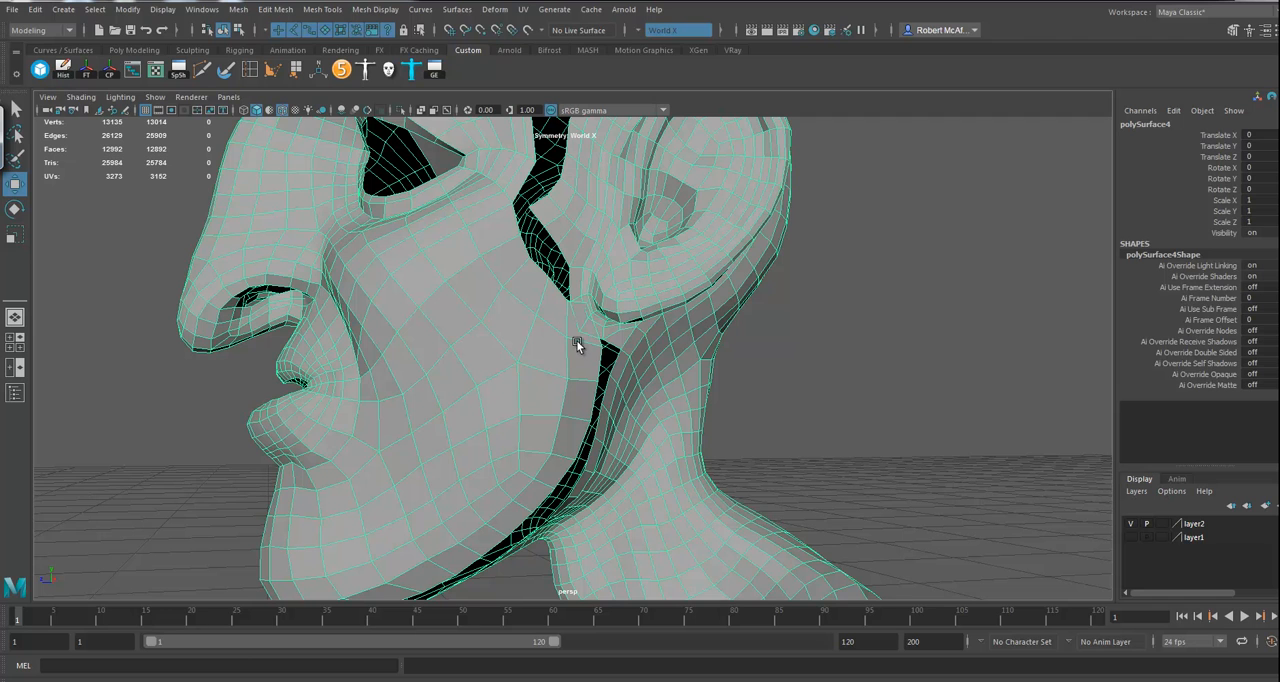
right_click_drag(575, 330, 580, 351)
left_click(572, 333)
left_click(573, 333)
left_click_drag(524, 369, 576, 306, "alt")
key("Delete")
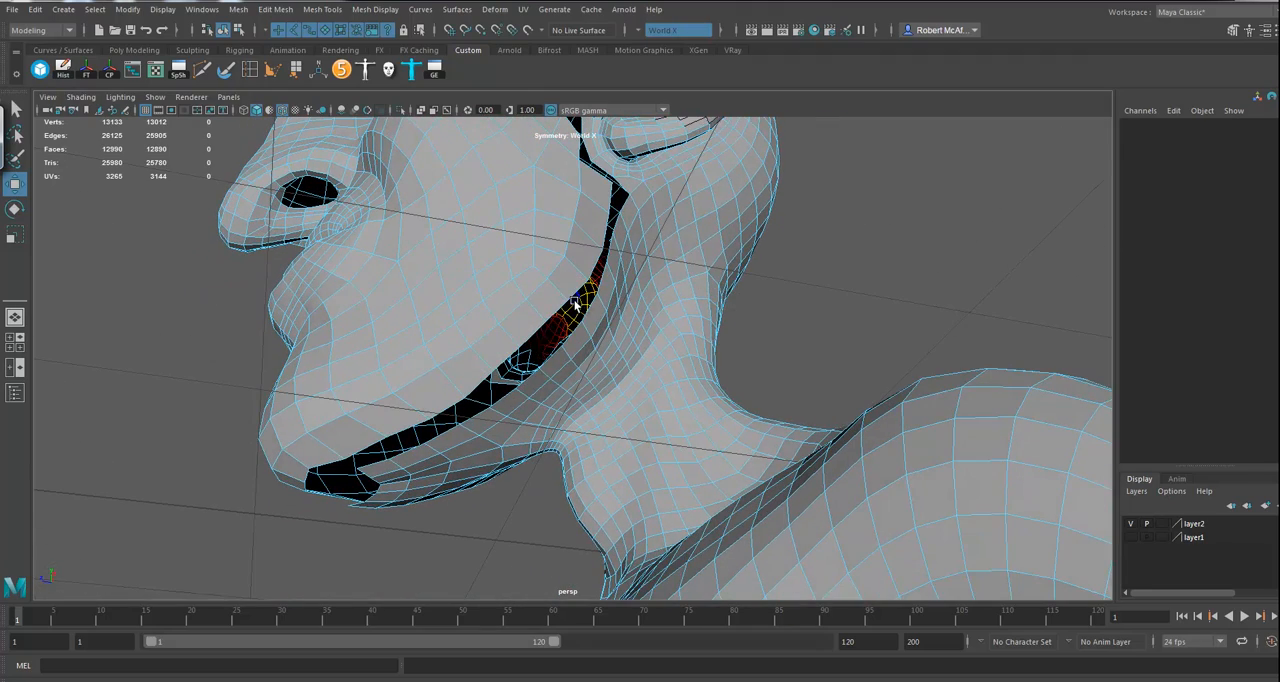
Step: Switch to edge selection at the jaw corner and turn modelling symmetry off
right_click_drag(680, 200, 724, 187)
mouse_move(660, 303)
left_mouse_down("alt")
mouse_move(623, 306)
mouse_move(663, 314)
mouse_move(656, 289)
mouse_move(645, 302)
left_mouse_up("alt")
left_click_drag(634, 240, 604, 228, "alt")
right_click_drag(606, 220, 602, 184)
left_click(602, 213)
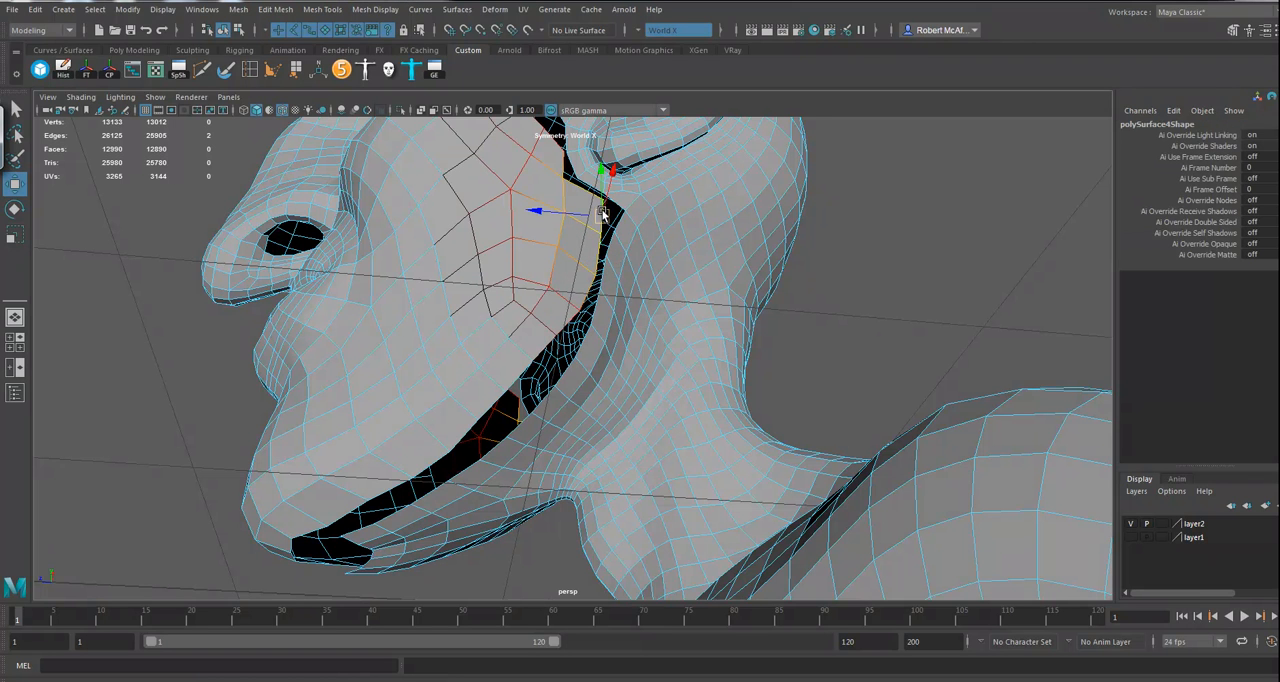
left_click_drag(607, 287, 570, 315, "alt")
left_click(641, 31)
left_click(656, 40)
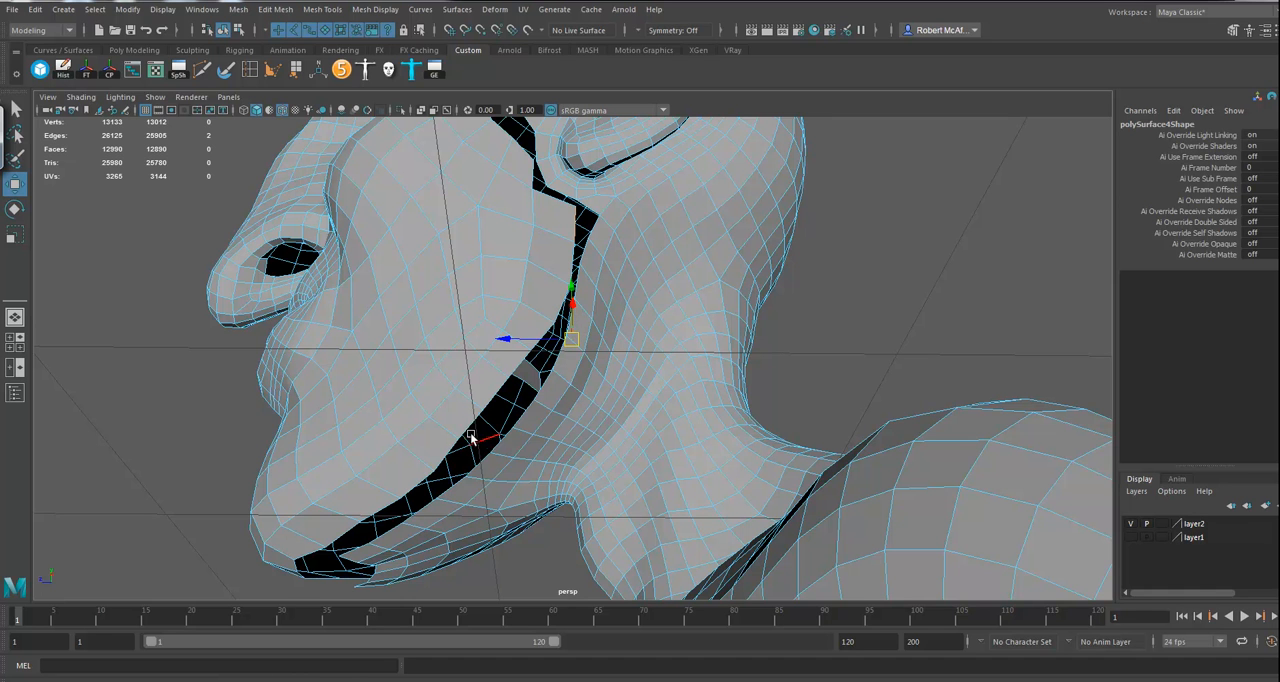
left_click_drag(470, 472, 506, 457, "alt")
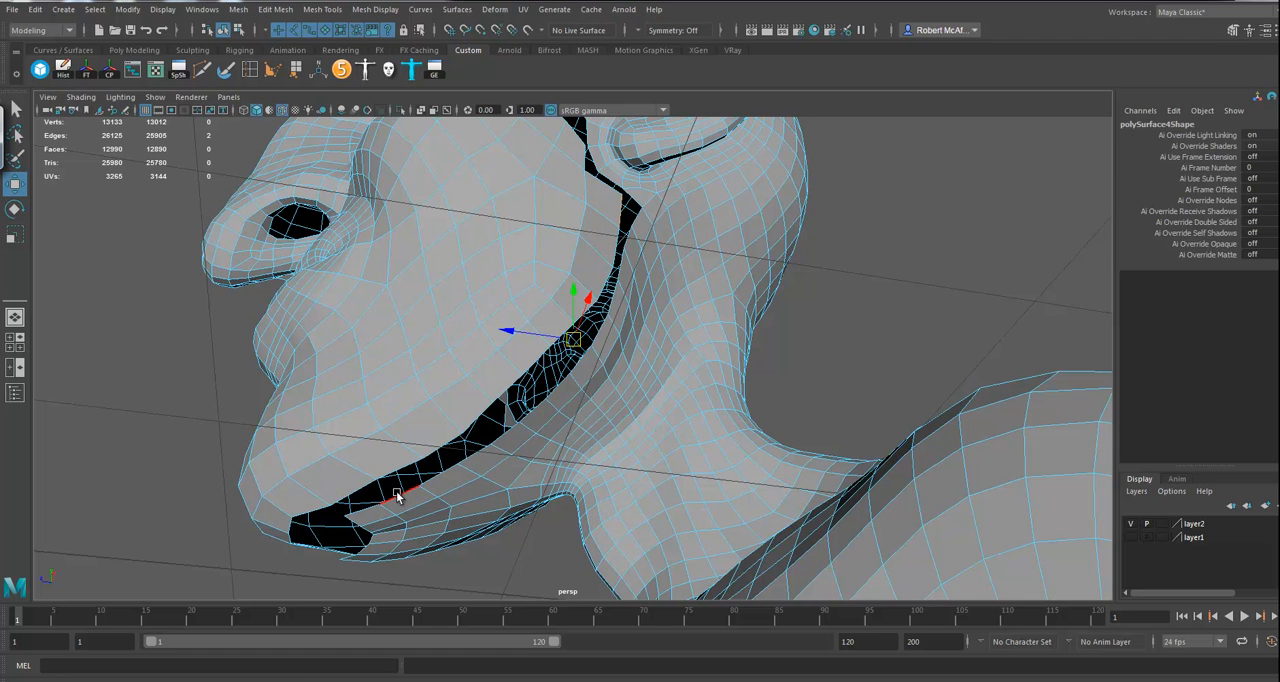
left_click(358, 492)
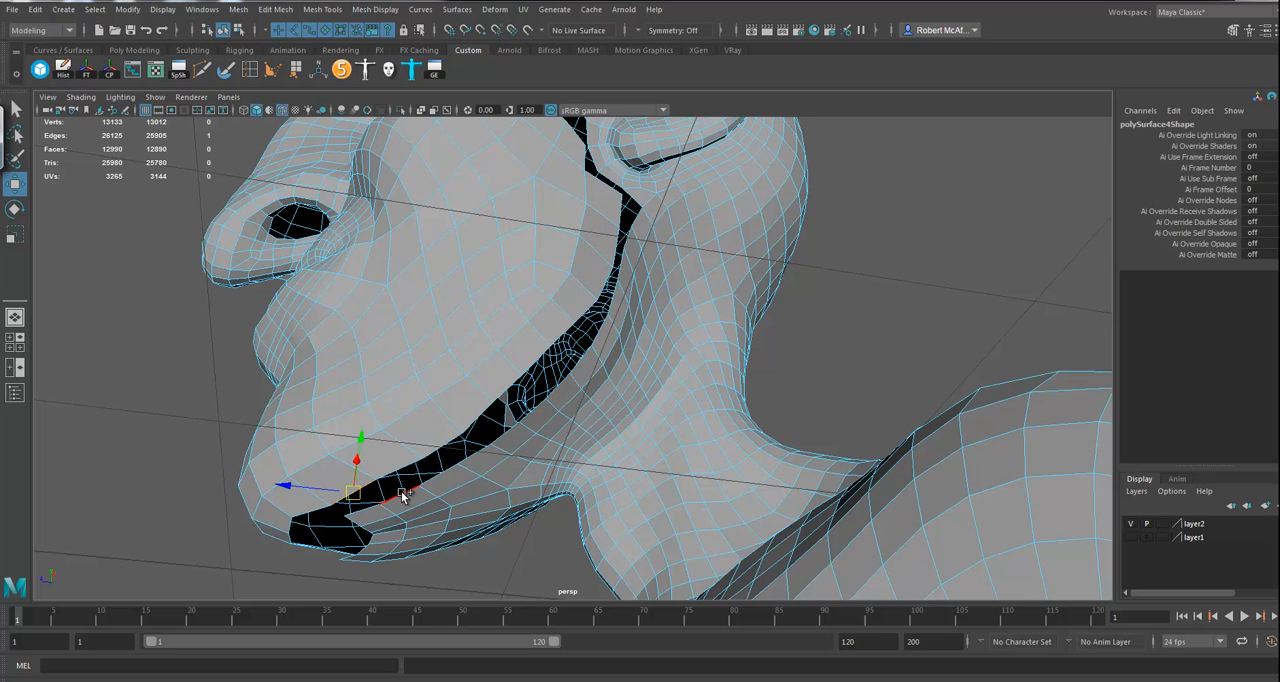
left_click(369, 484, "shift")
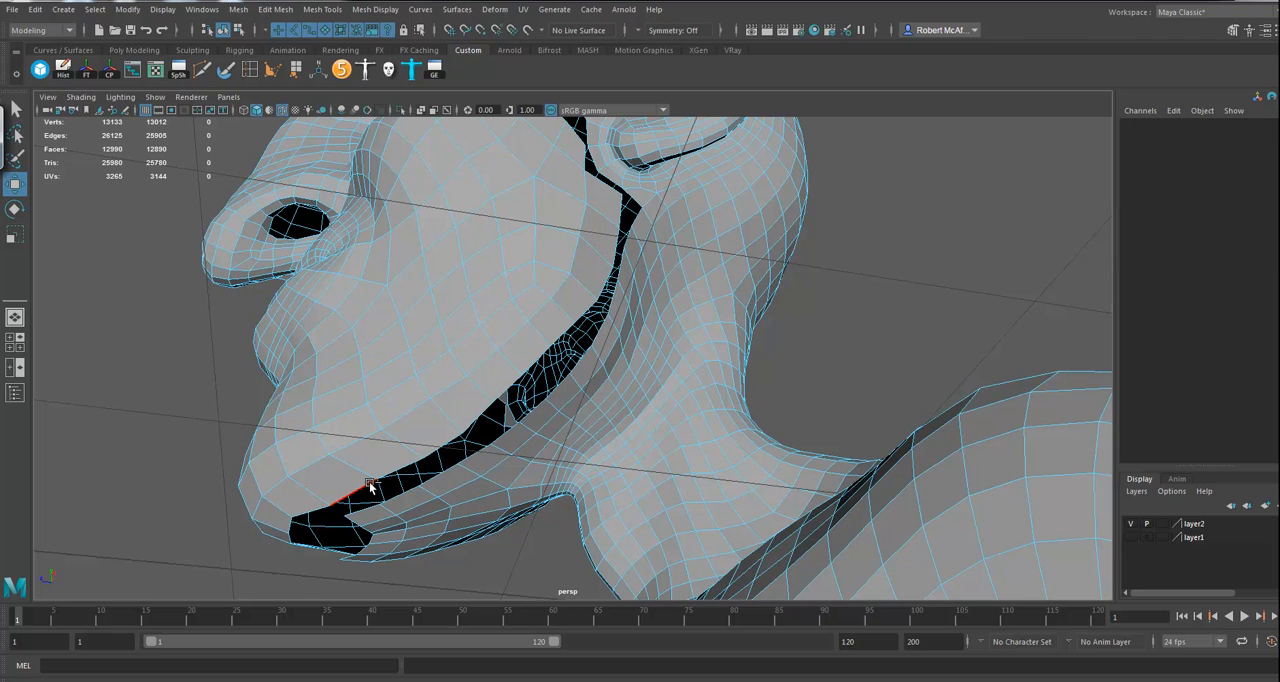
double_click(369, 484)
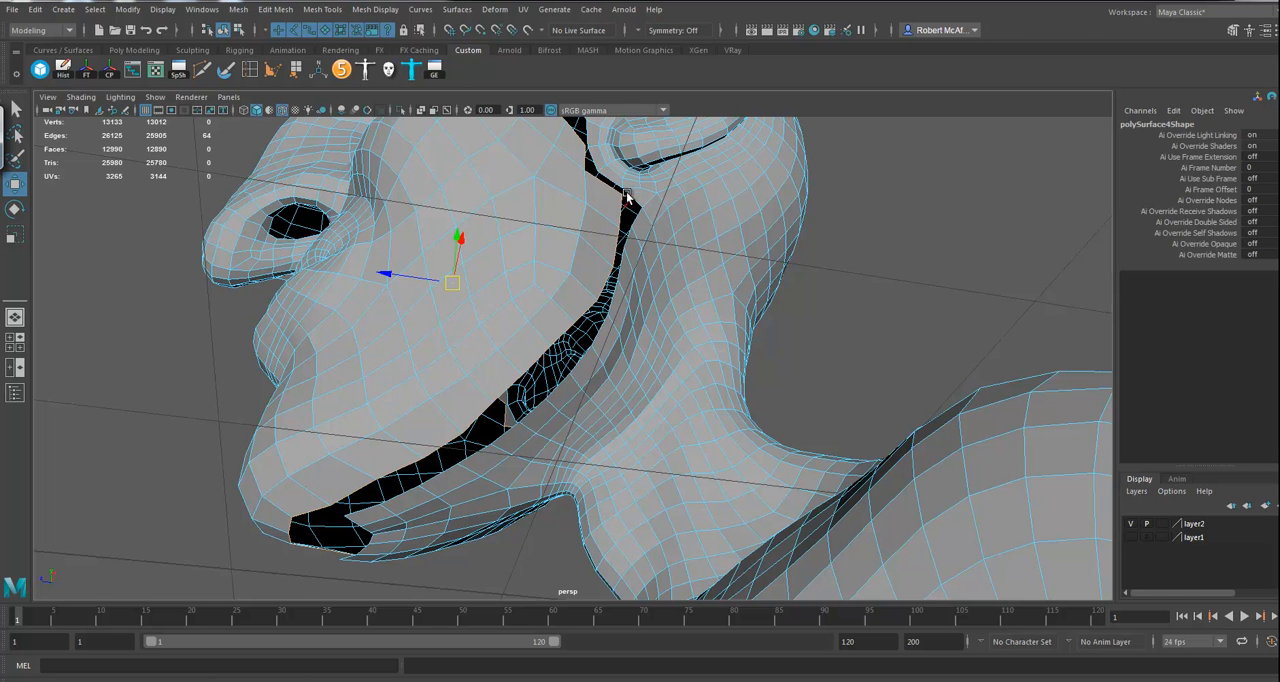
left_click(622, 207)
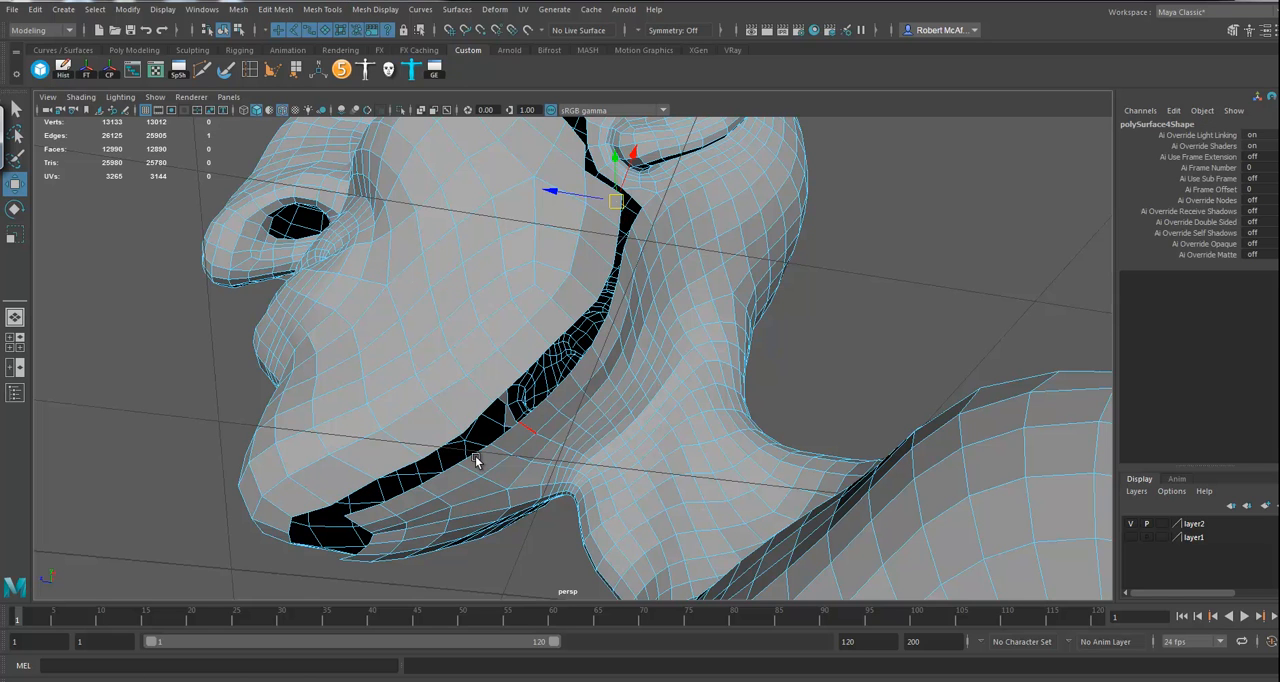
double_click(352, 492, "shift")
left_click_drag(646, 417, 447, 458, "alt")
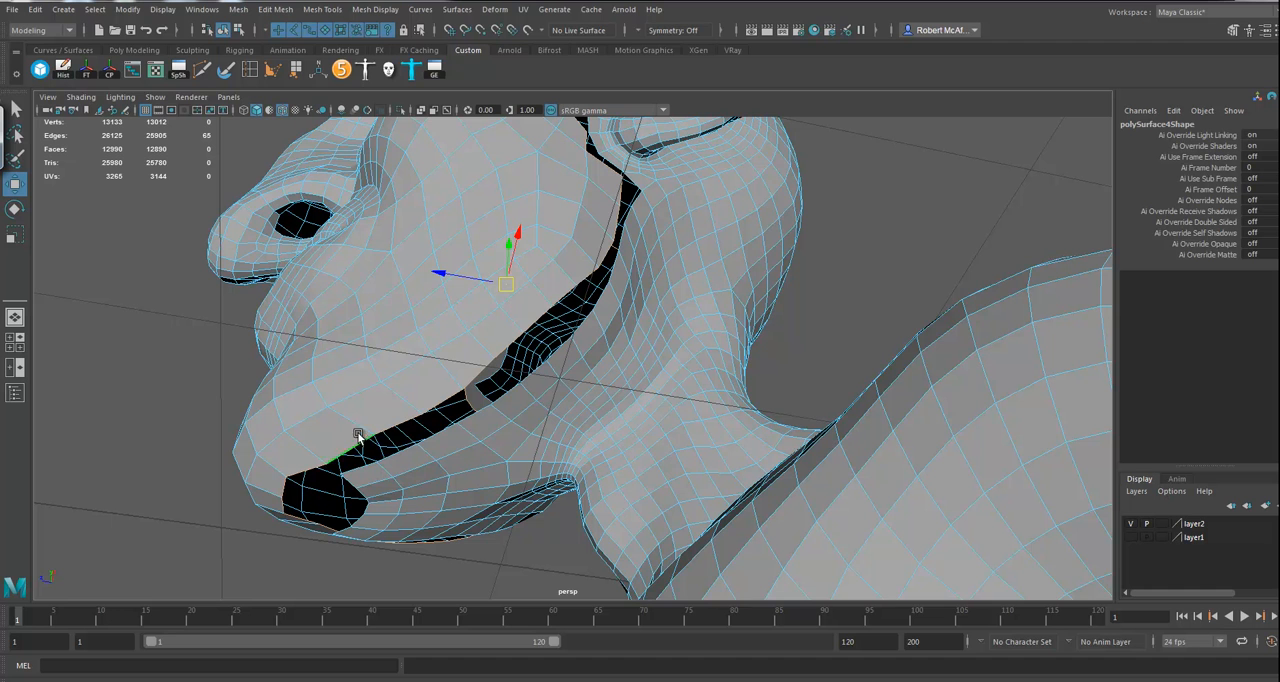
left_click_drag(521, 395, 477, 399, "alt")
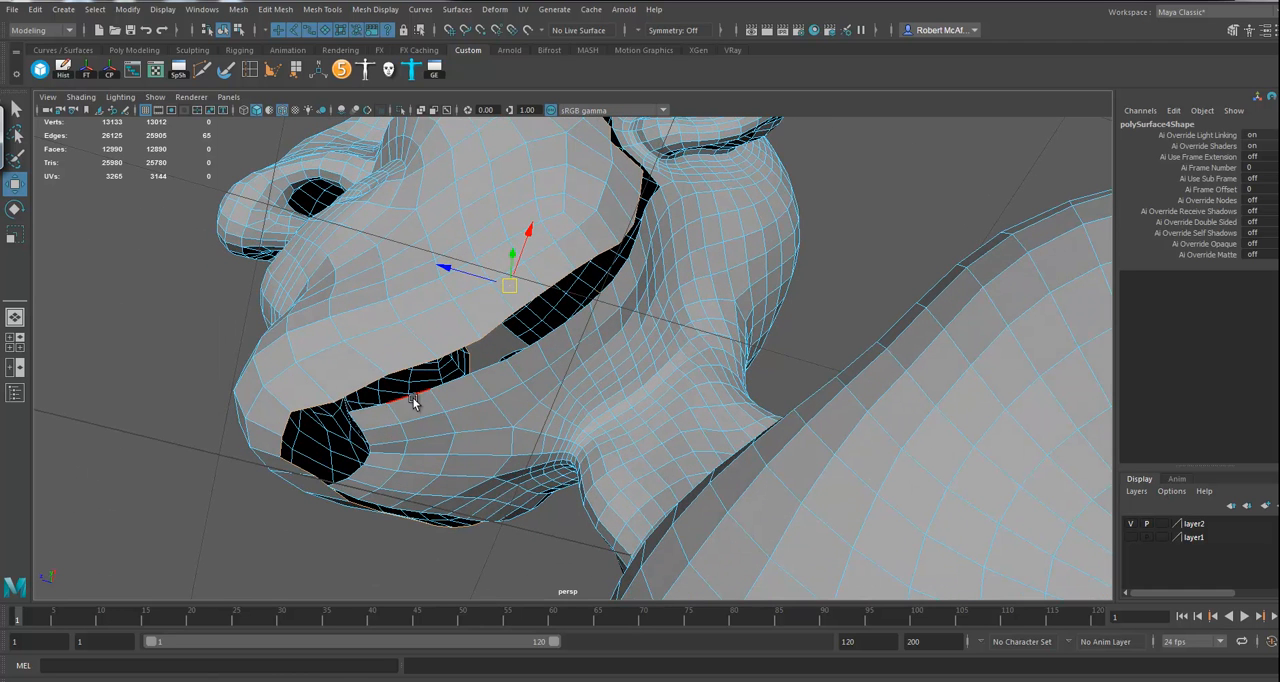
Step: Select the facing border edges of the face and head along one jaw side, from chin to earlobe, and bridge them
left_click(372, 387)
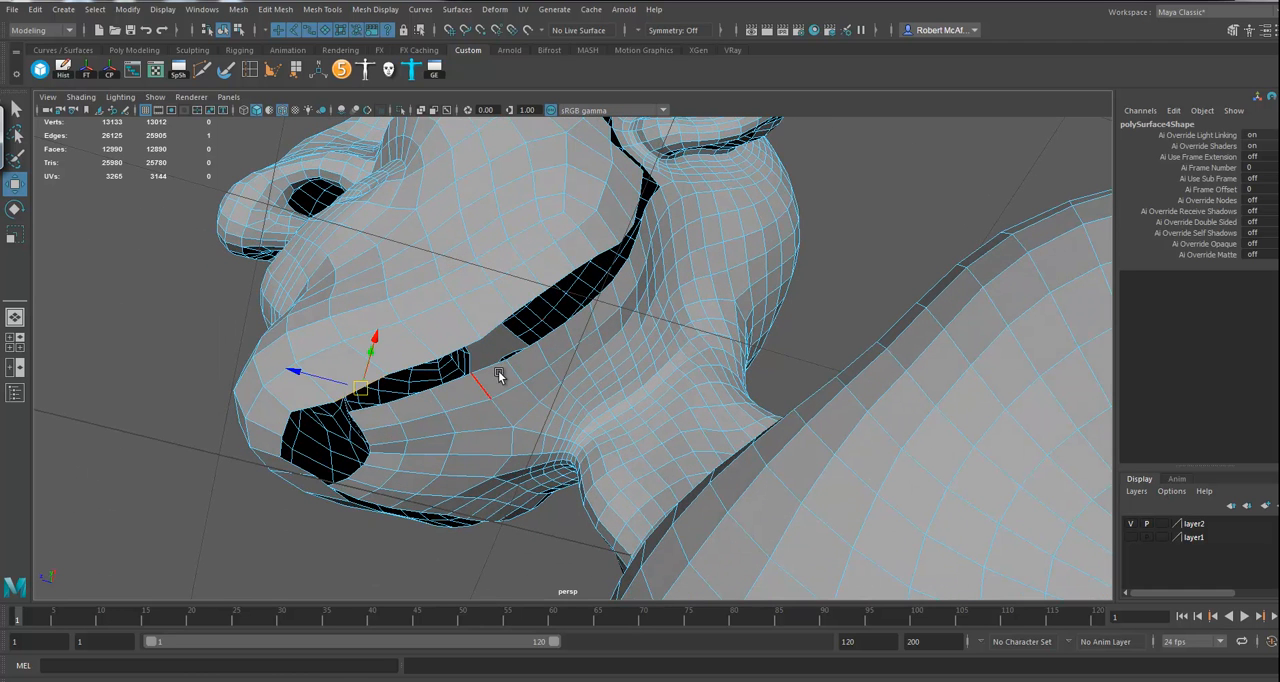
double_click(643, 185)
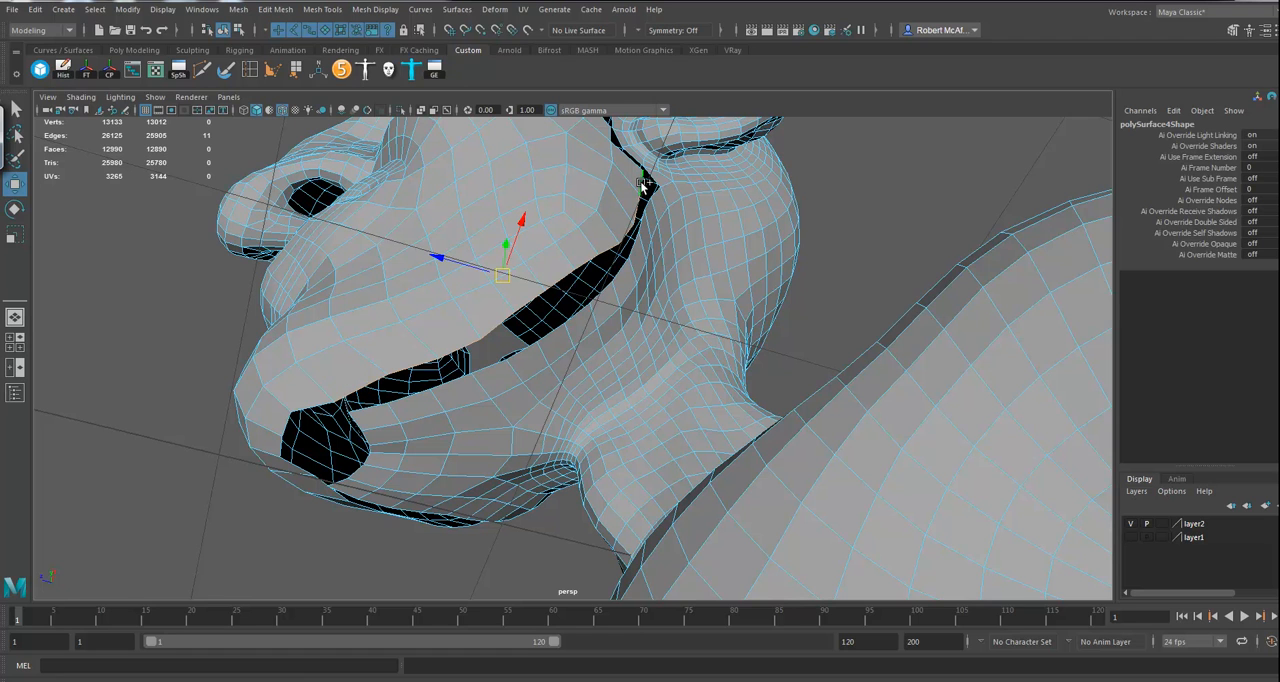
left_click(397, 400, "shift")
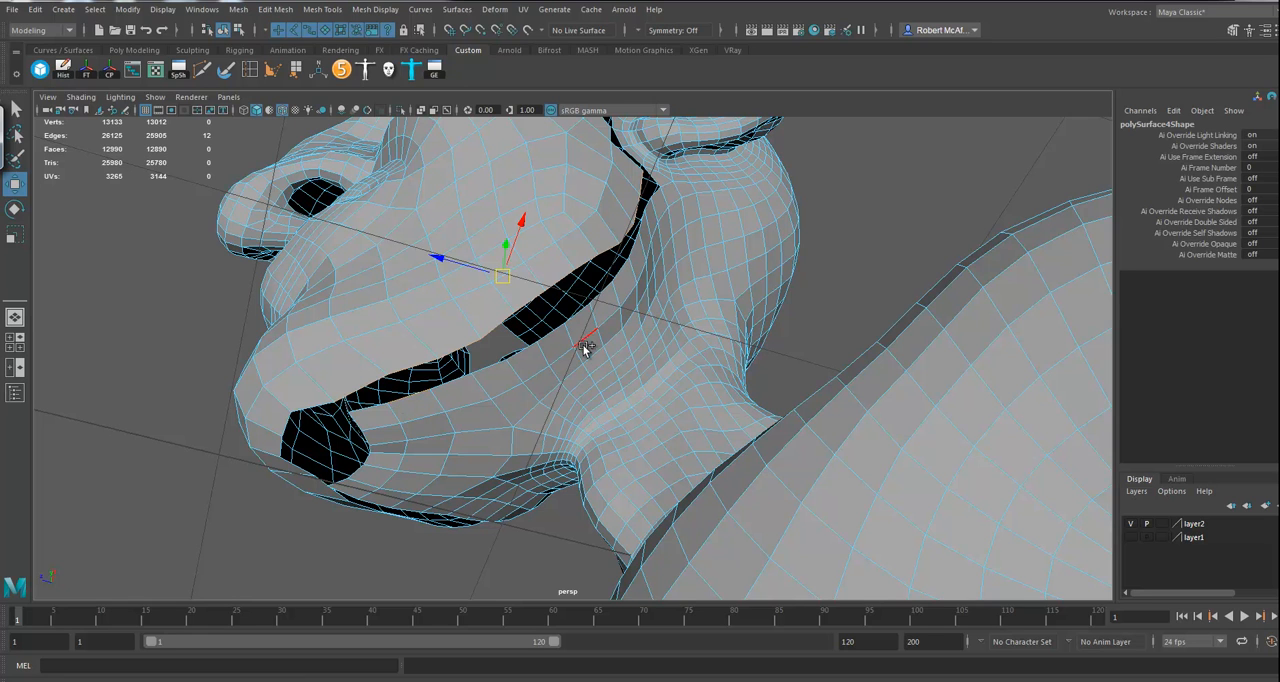
double_click(648, 205, "shift")
left_click_drag(655, 352, 386, 549, "alt")
left_click_drag(487, 446, 525, 442, "alt")
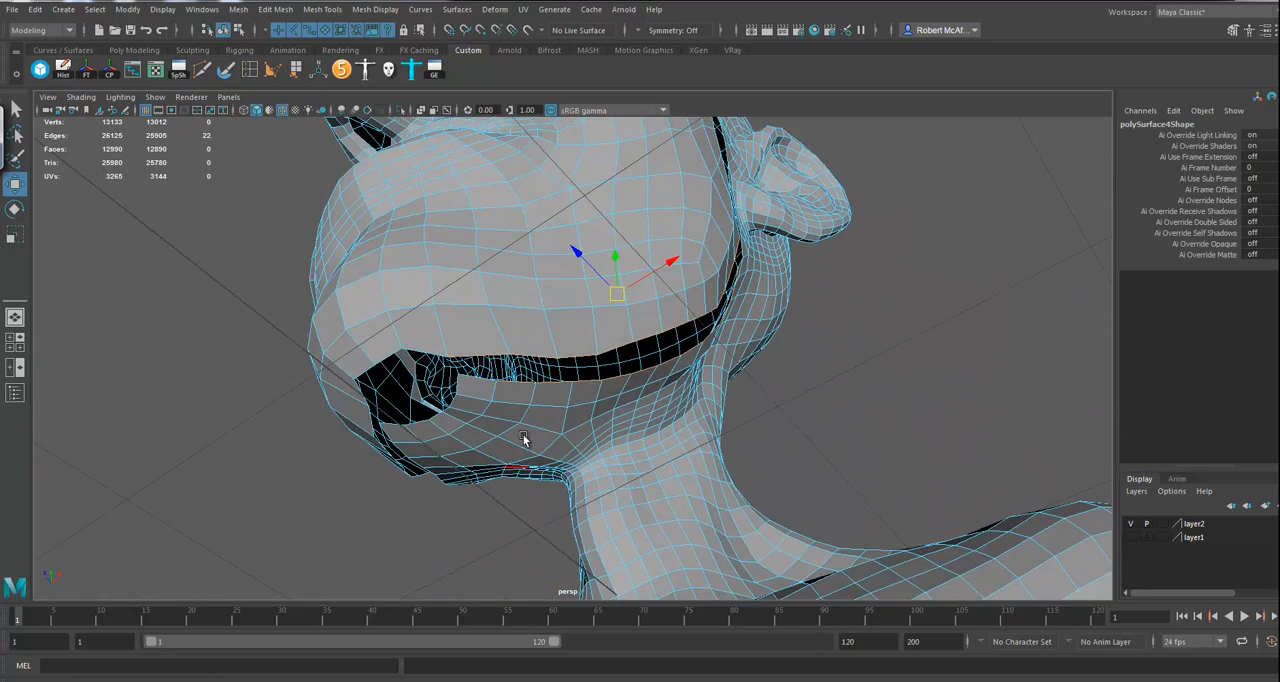
left_click(284, 12)
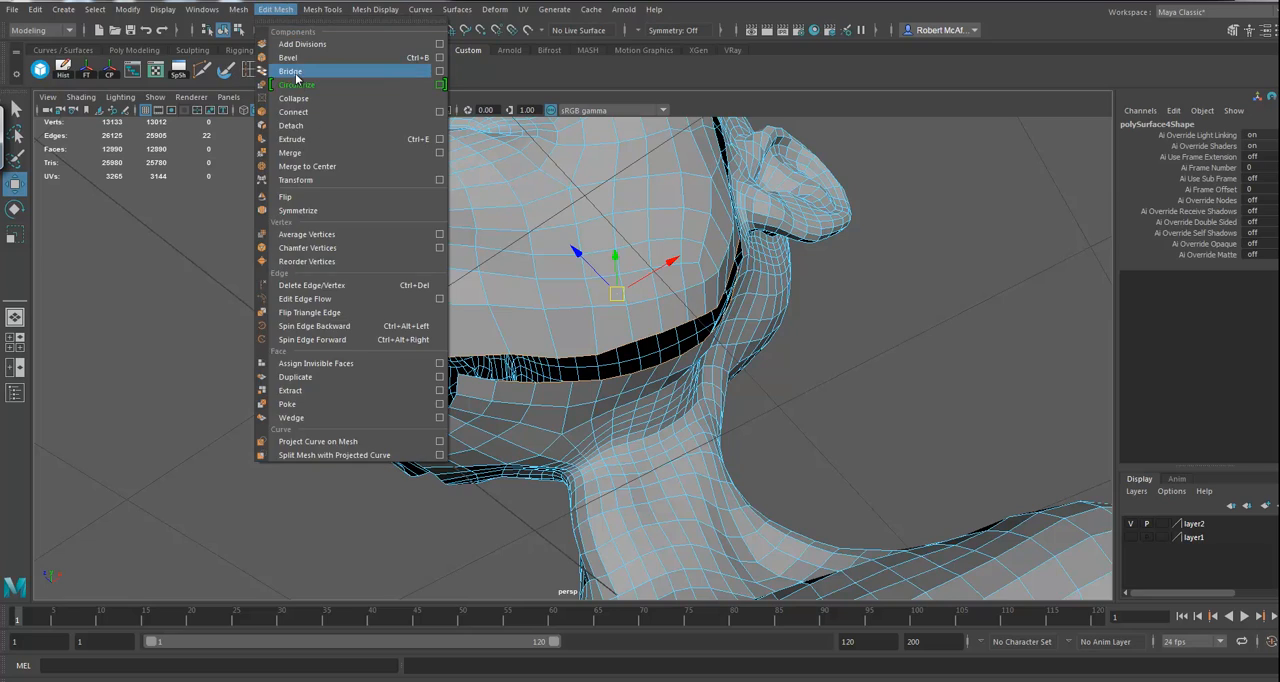
left_click(295, 74)
Step: Select the matching border edge runs on the opposite side of the jaw and repeat the bridge to close that gap
left_click_drag(563, 380, 679, 318, "alt")
left_click(718, 272)
left_click_drag(580, 315, 651, 351, "alt")
double_click(545, 256)
left_click_drag(773, 508, 778, 470, "alt")
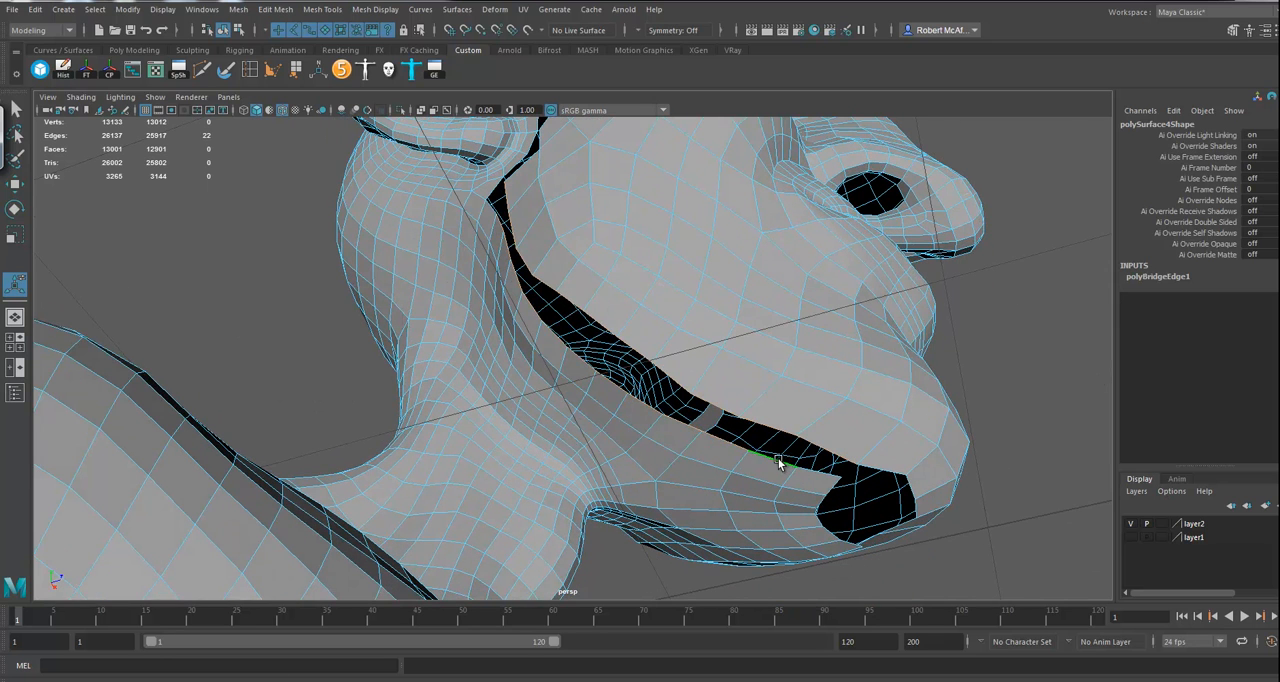
key("g")
Step: Return the combined mesh to object mode, show layer1 and make its dense sculpt mesh the live surface
left_click_drag(806, 437, 600, 421, "alt")
scroll(662, 428, "up", 4)
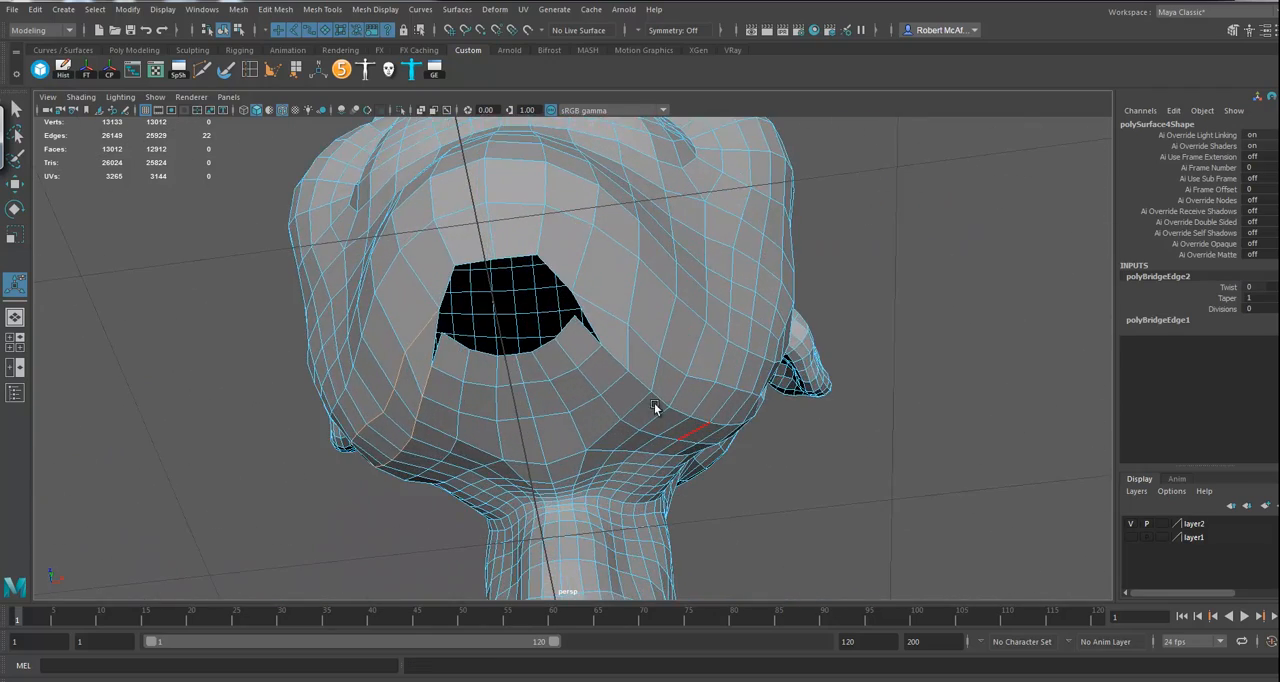
left_click_drag(503, 323, 584, 360, "alt")
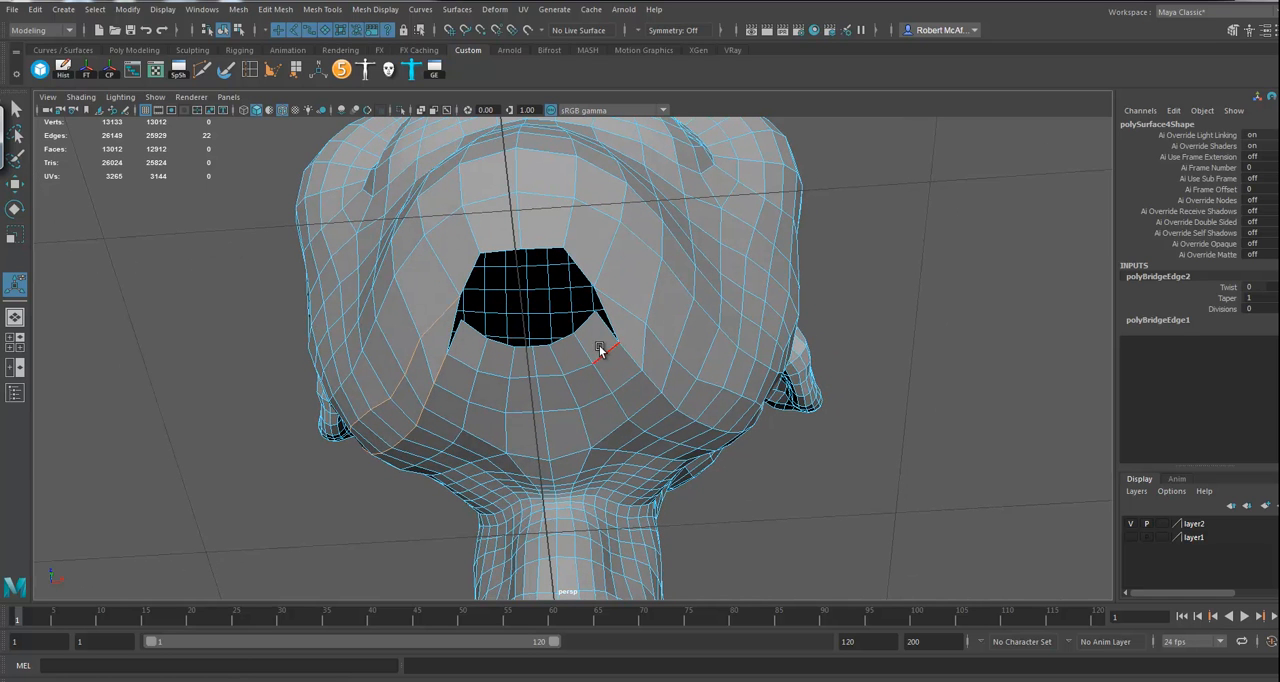
left_click_drag(657, 348, 632, 310, "alt")
right_click_drag(632, 310, 682, 290)
left_click_drag(908, 419, 710, 410, "alt")
key("alt+shift+d")
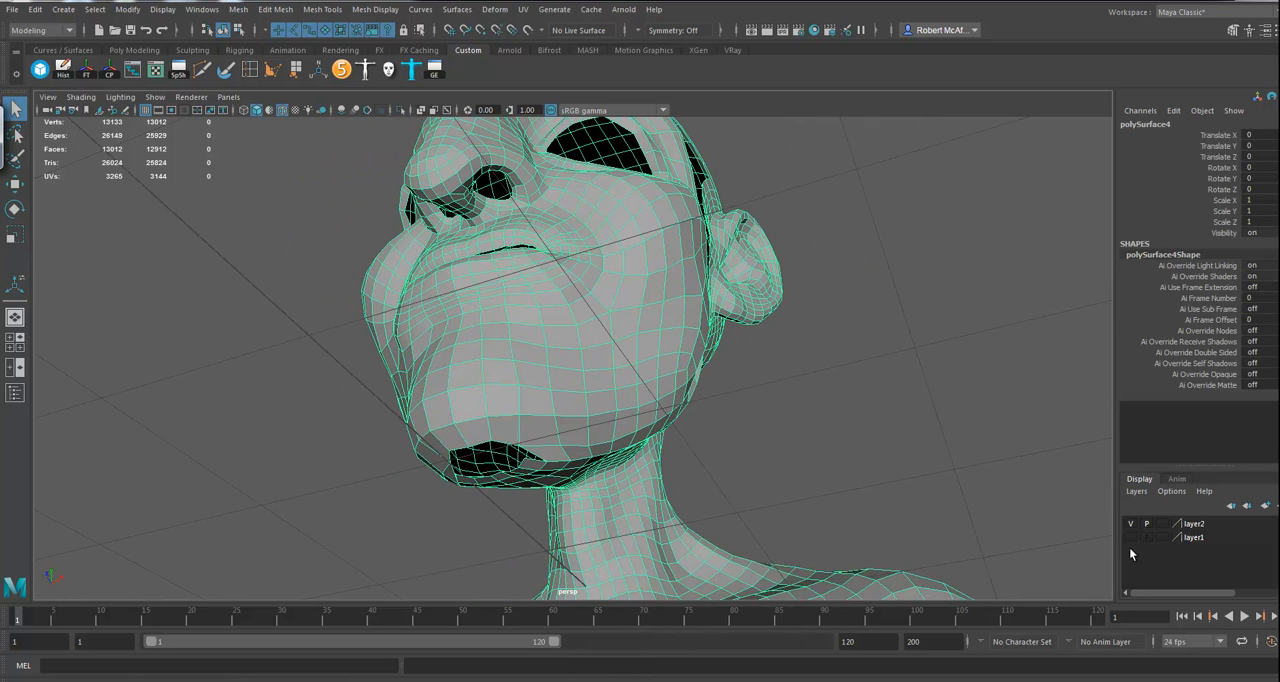
left_click_drag(832, 396, 798, 464, "alt")
right_click_drag(545, 248, 590, 222)
left_click(595, 194)
right_click_drag(767, 288, 501, 281, "alt")
left_click(536, 32)
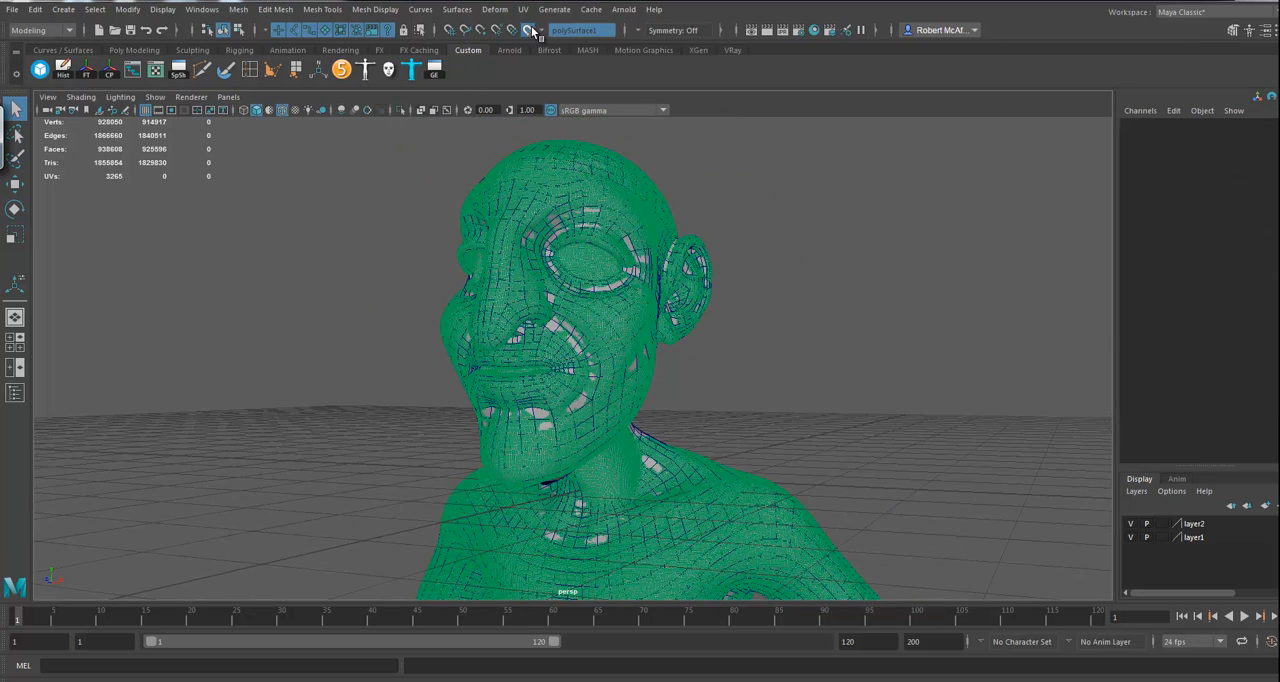
Step: Select the combined low-poly mesh, start Quad Draw and show its keyboard and mouse shortcut list
left_click(626, 244)
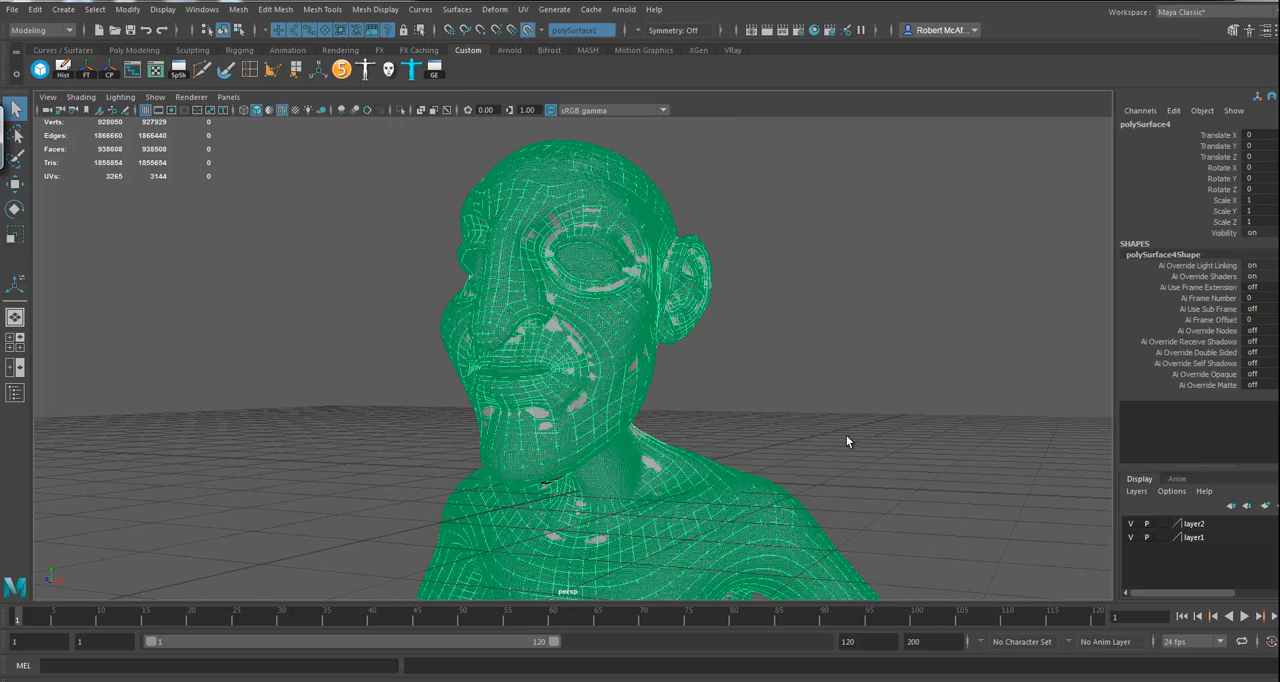
left_click(1234, 31)
left_click(1259, 518)
scroll(1230, 510, "down", 3)
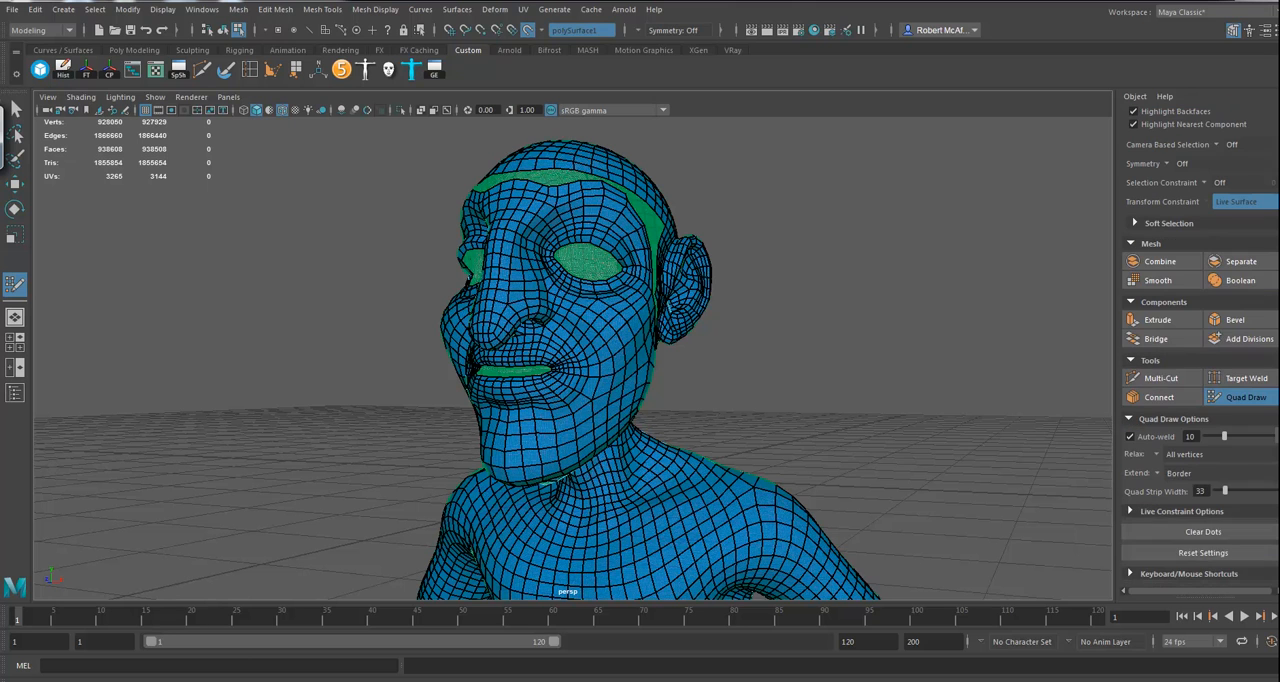
left_click(1188, 574)
scroll(1212, 500, "down", 10)
Step: Set the modelling symmetry to World X for the Quad Draw work
left_click_drag(797, 379, 634, 343, "alt")
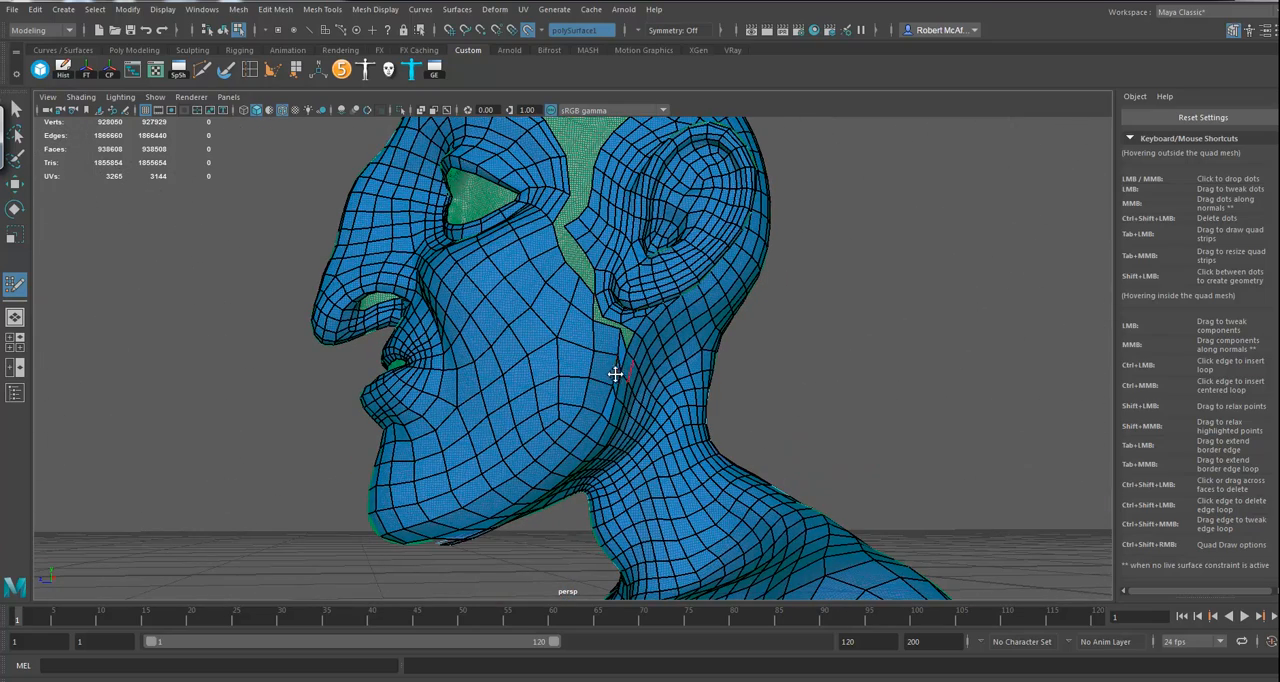
left_click_drag(626, 382, 617, 385, "shift")
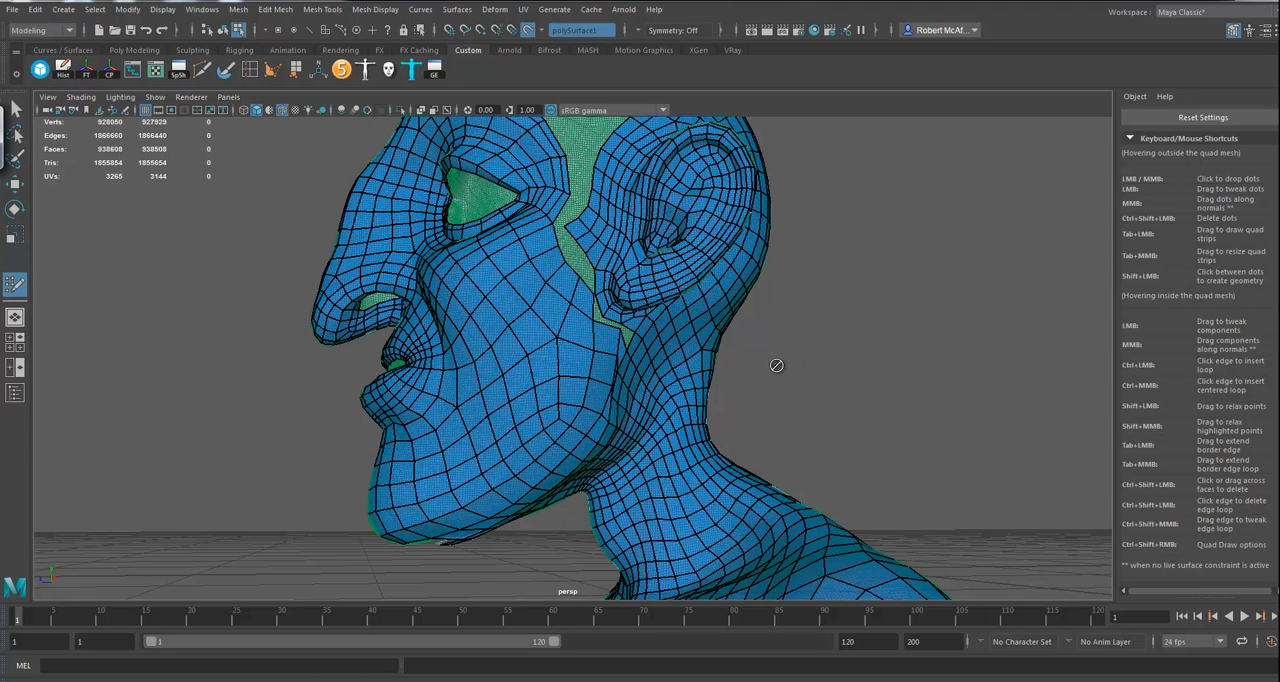
left_click_drag(763, 428, 743, 392, "alt")
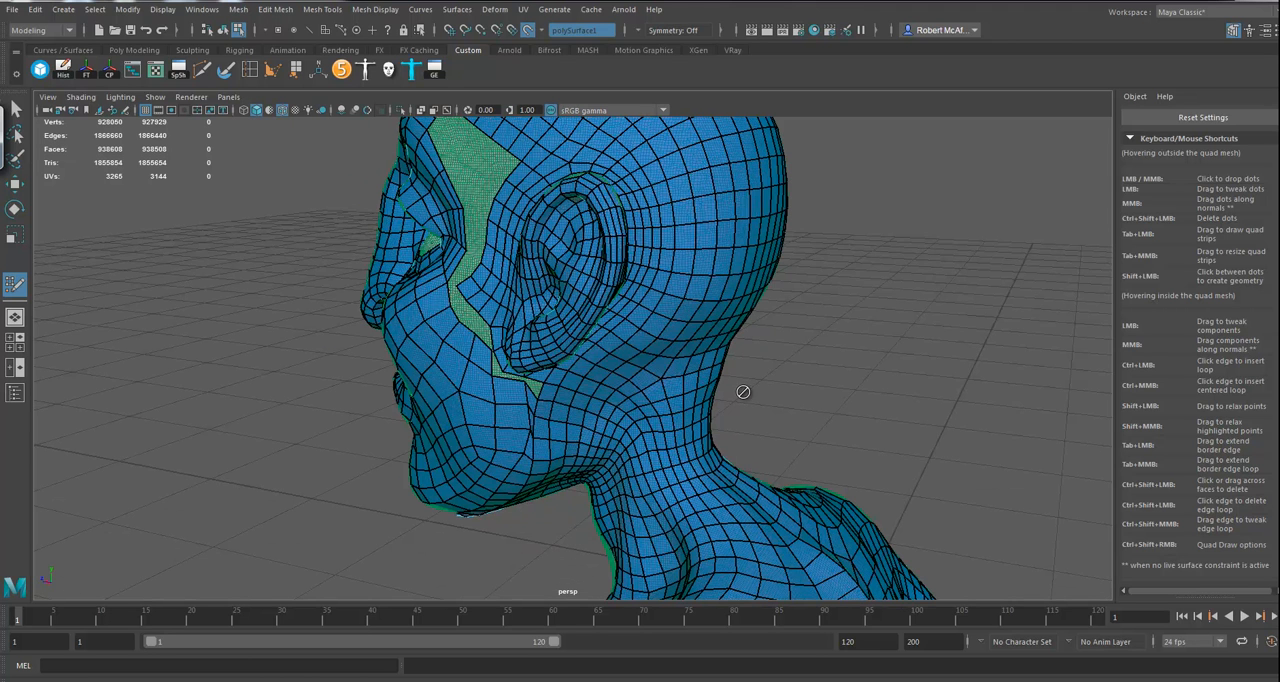
left_click(636, 31)
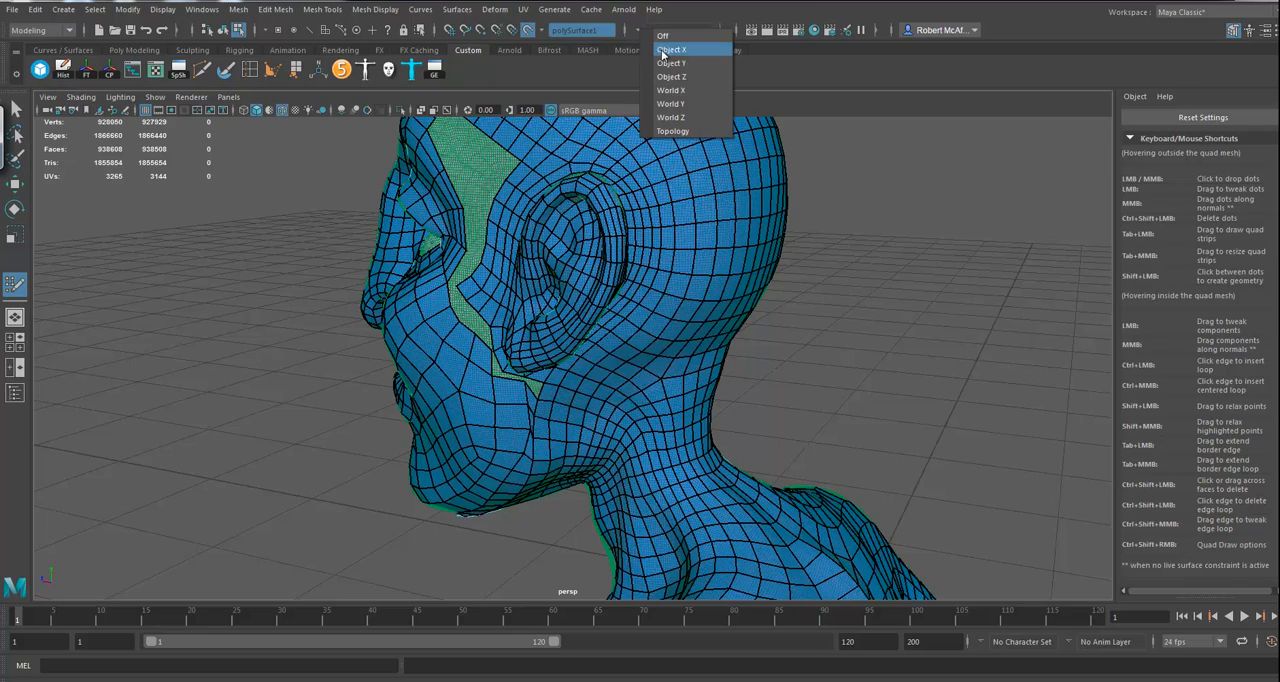
left_click(670, 90)
Step: Relax the bridged points along the jaw and under the chin so the new faces flow evenly on both sides
mouse_move(812, 387)
left_mouse_down("alt")
mouse_move(881, 314)
mouse_move(654, 365)
left_mouse_up("alt")
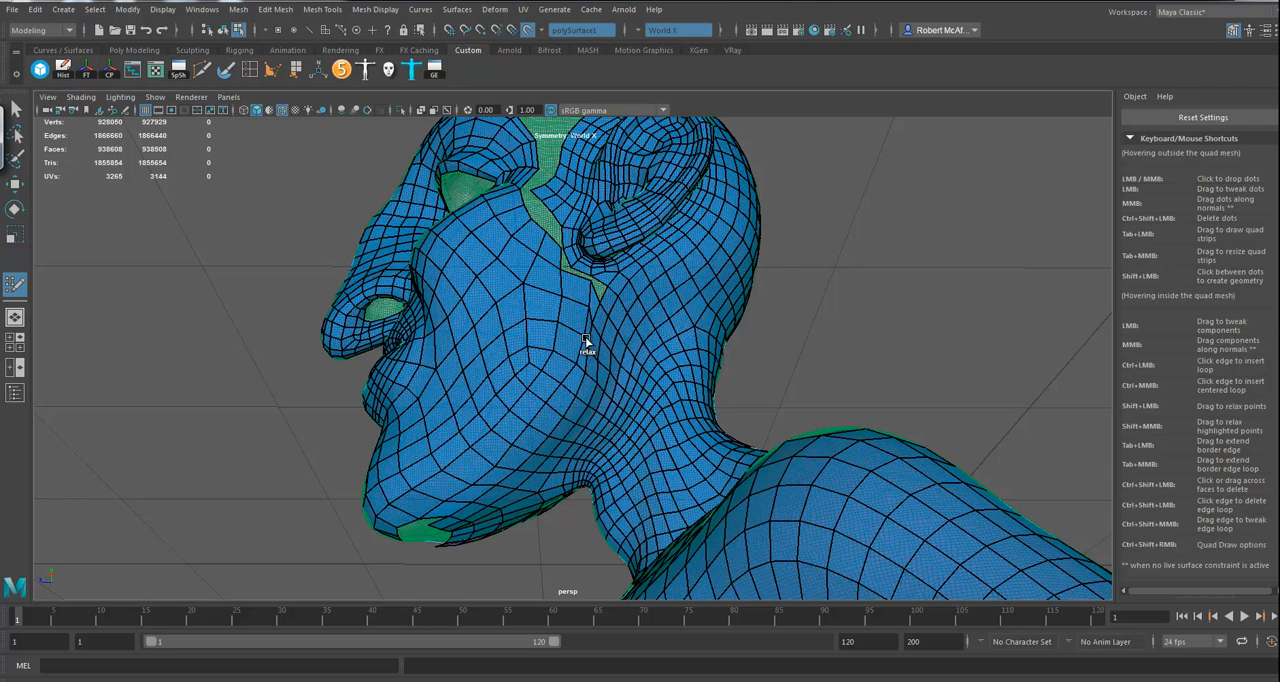
left_click_drag(587, 333, 582, 365, "shift")
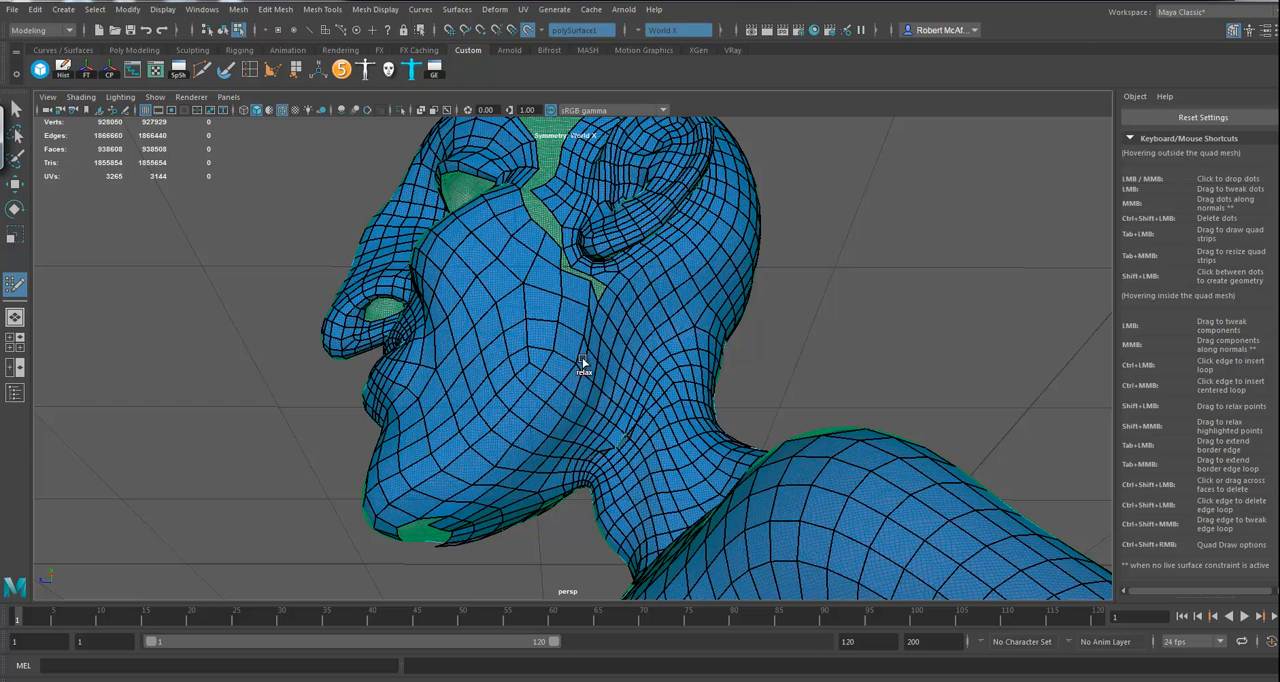
left_click_drag(581, 375, 582, 352, "shift")
mouse_move(523, 426)
left_mouse_down("shift")
mouse_move(520, 454)
mouse_move(466, 499)
mouse_move(459, 488)
left_mouse_up("shift")
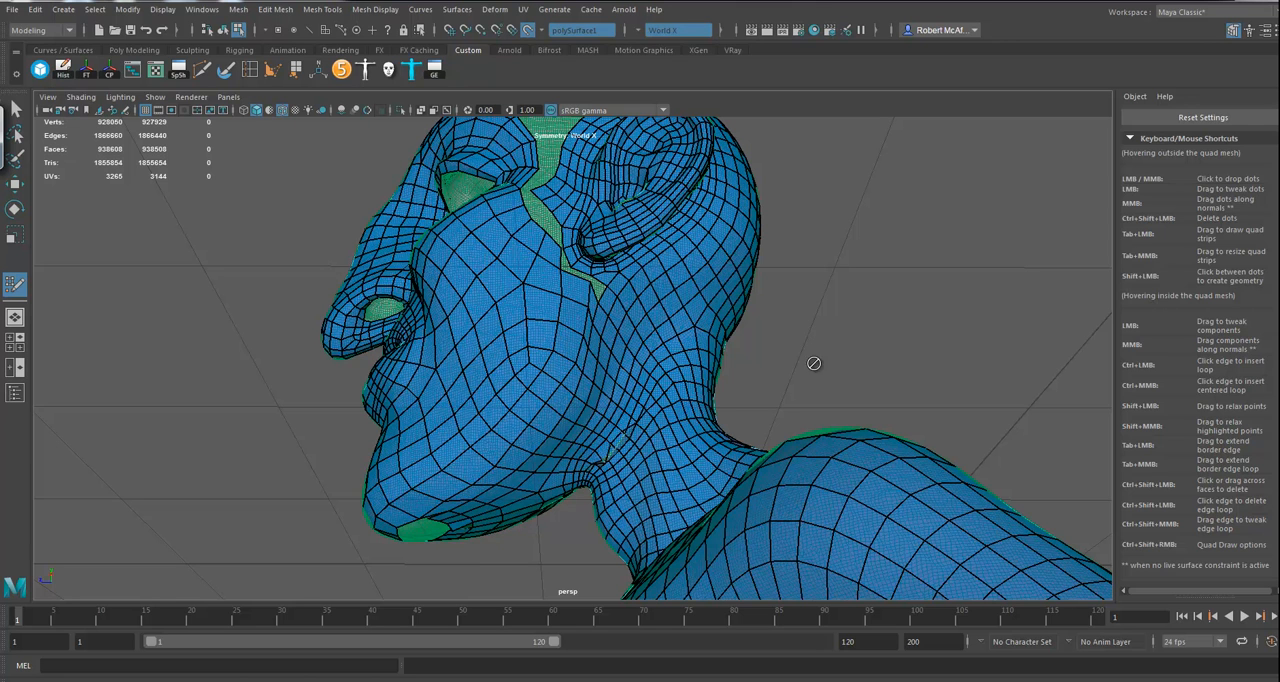
left_click_drag(820, 351, 847, 343, "alt")
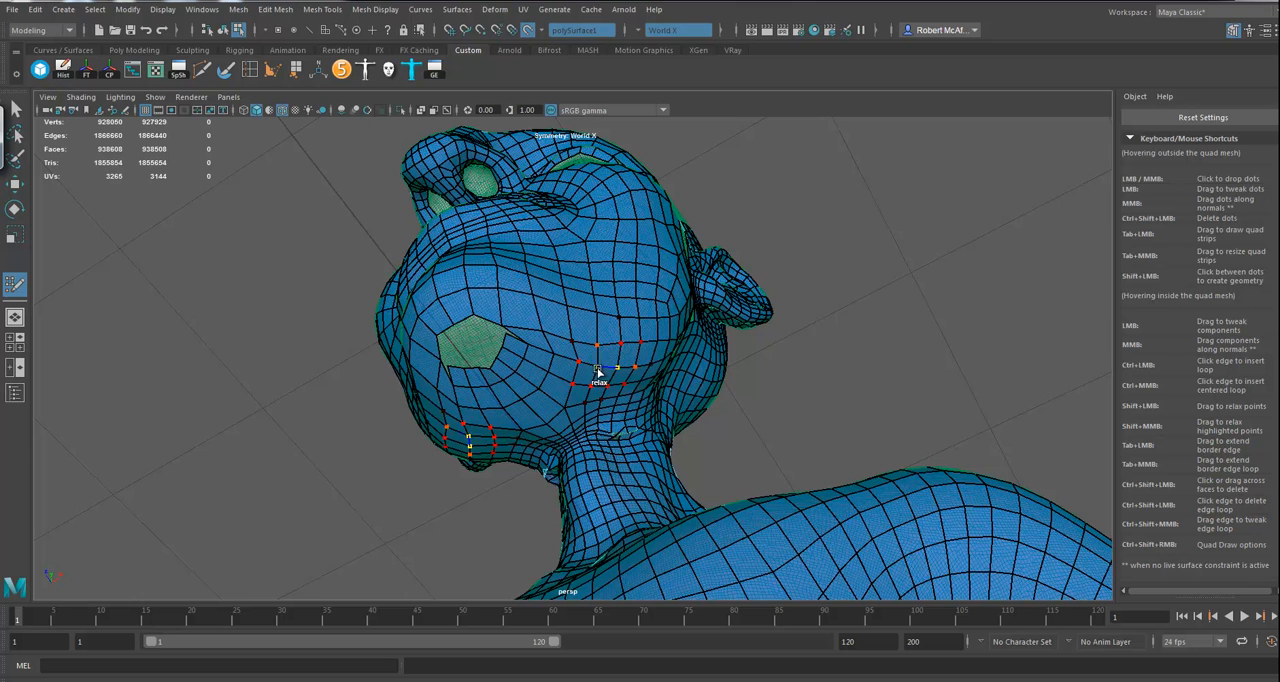
left_click_drag(560, 352, 612, 345, "shift")
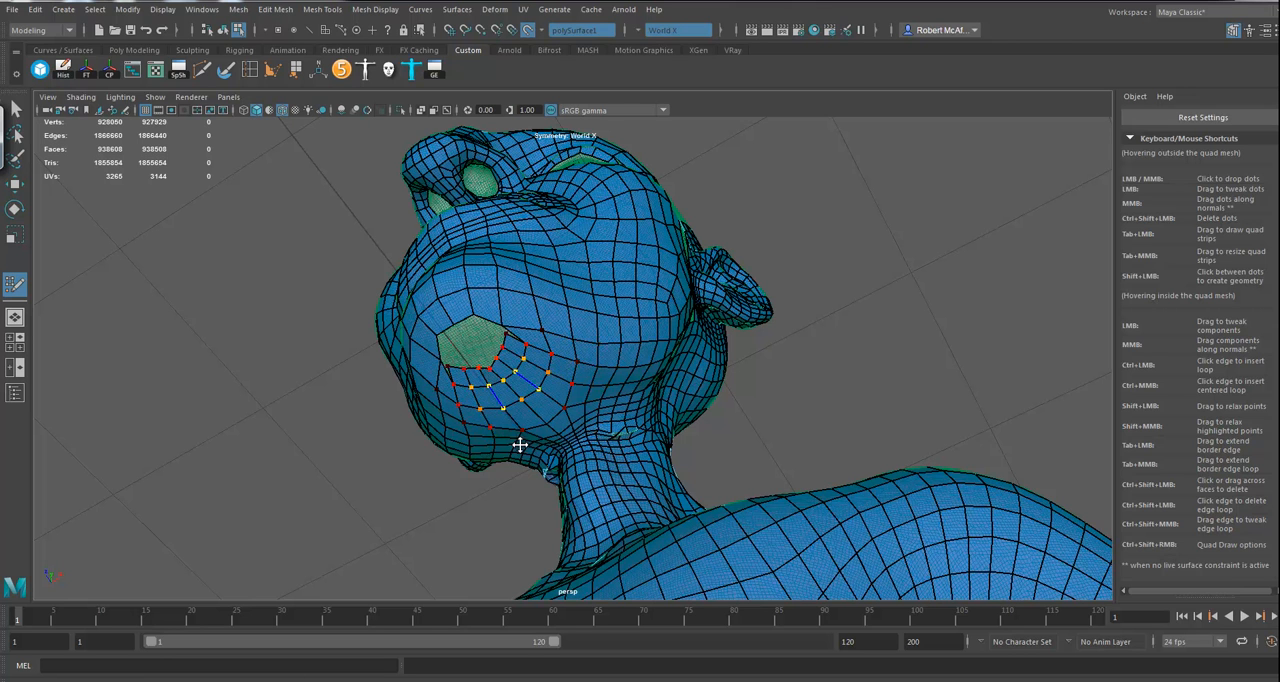
left_click_drag(557, 374, 580, 418, "alt")
Step: Weld the loose corner points beside the chin hole to the face border and tweak the neighbouring points
left_click_drag(554, 342, 768, 337, "alt")
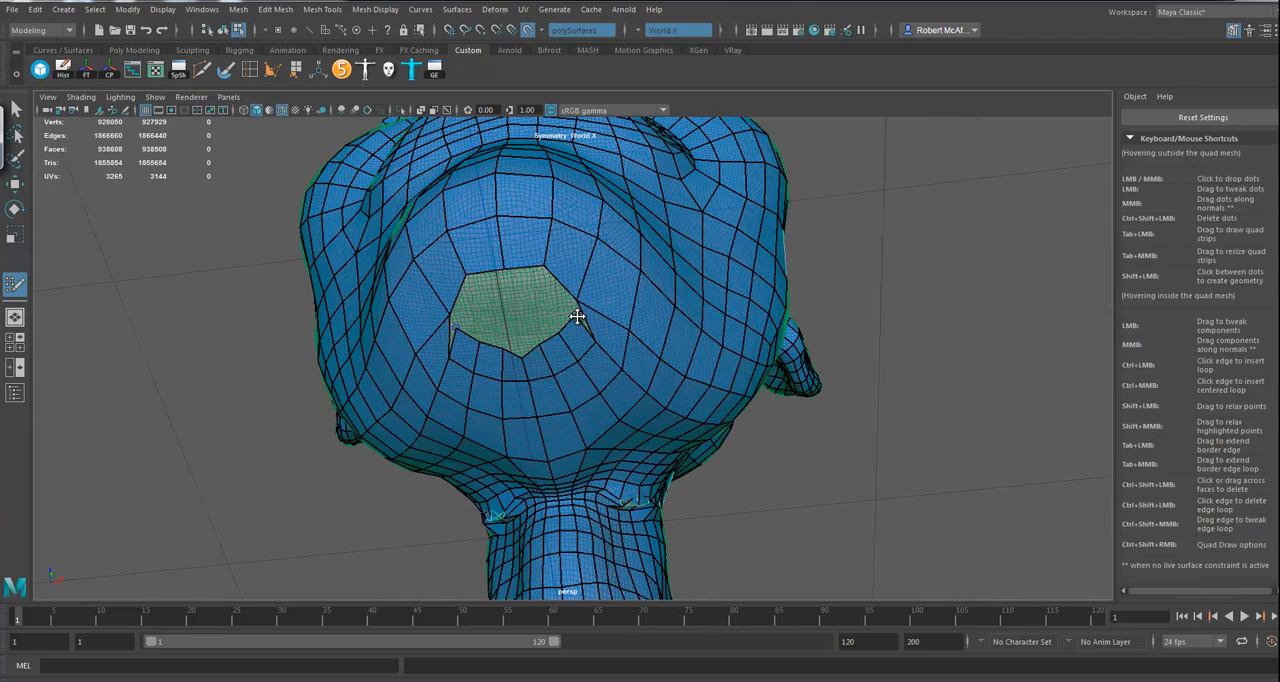
left_click_drag(577, 300, 574, 312)
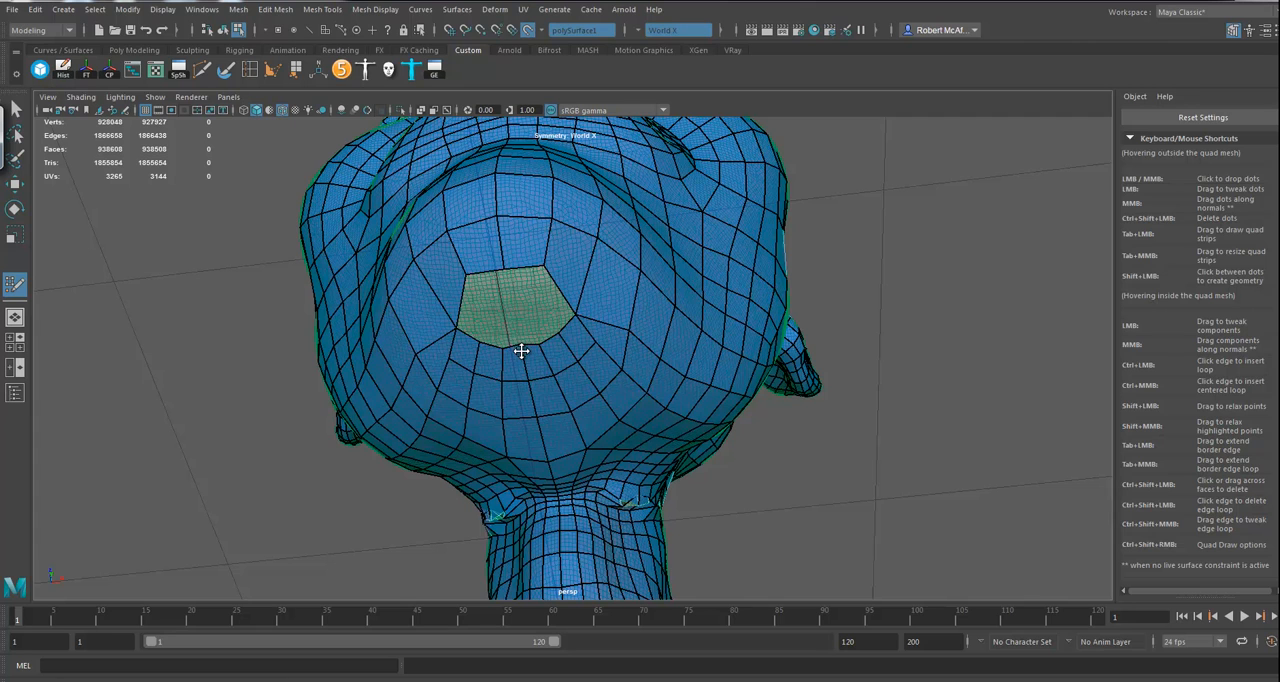
left_click_drag(934, 351, 907, 344, "alt")
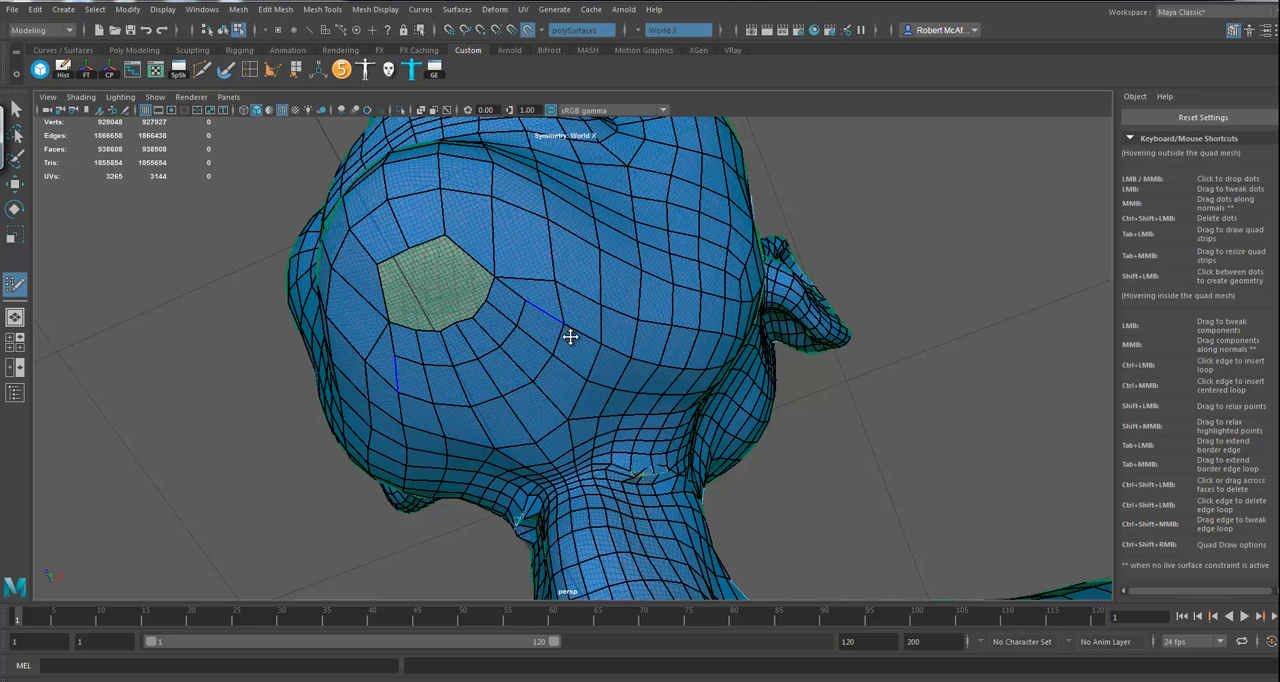
left_click_drag(557, 287, 563, 294, "alt")
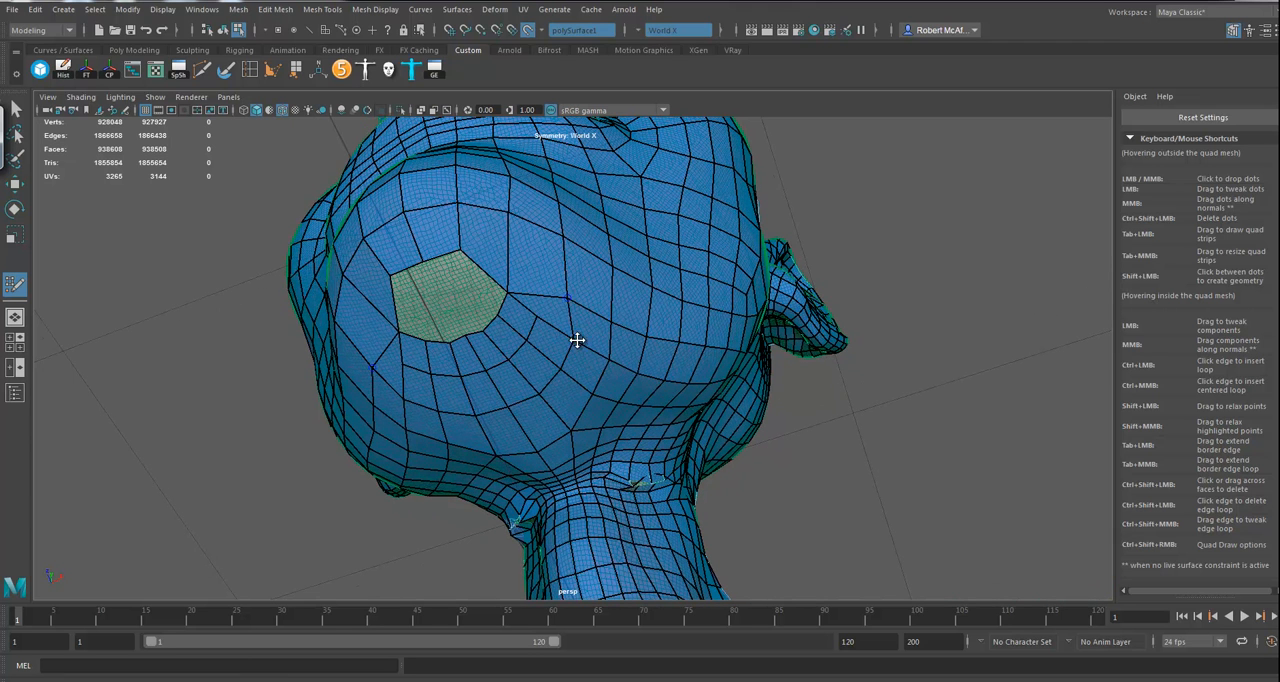
Step: Delete the faces beside the chin hole, then rebuild its side corners with new quads drawn from a repositioned corner point
left_click(521, 320, "ctrl+shift")
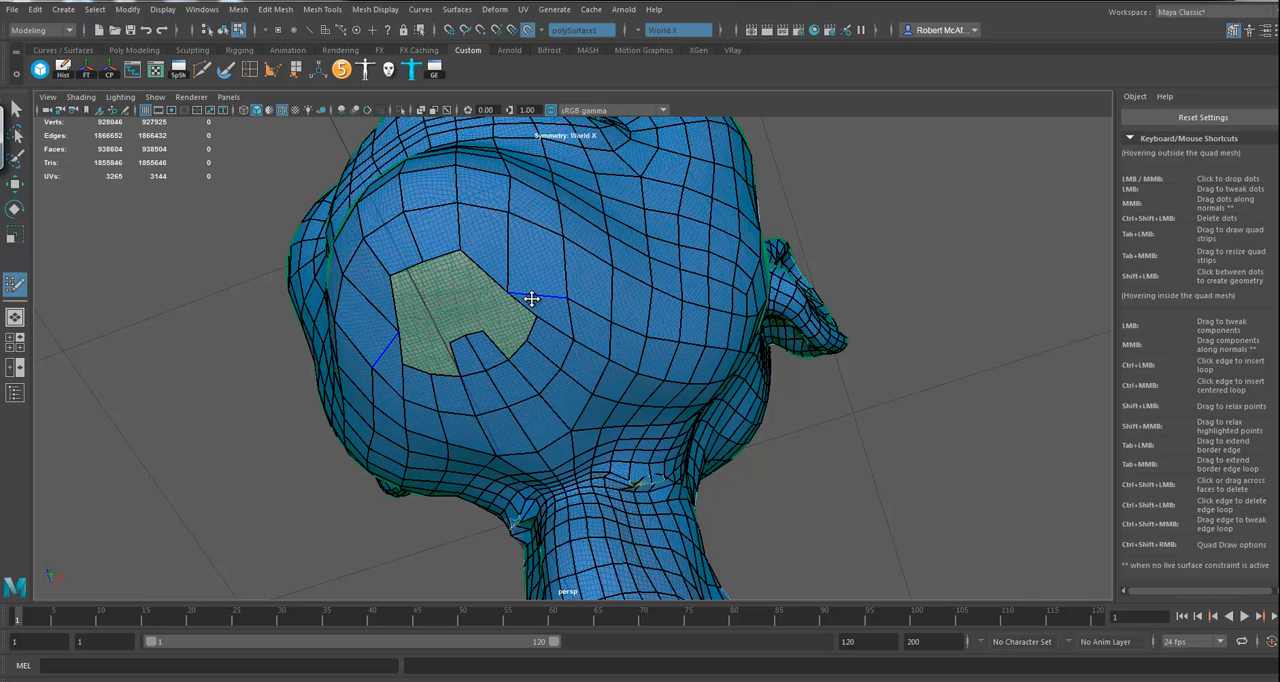
mouse_move(506, 293)
left_mouse_down("shift")
mouse_move(540, 286)
mouse_move(517, 257)
mouse_move(531, 268)
left_mouse_up("shift")
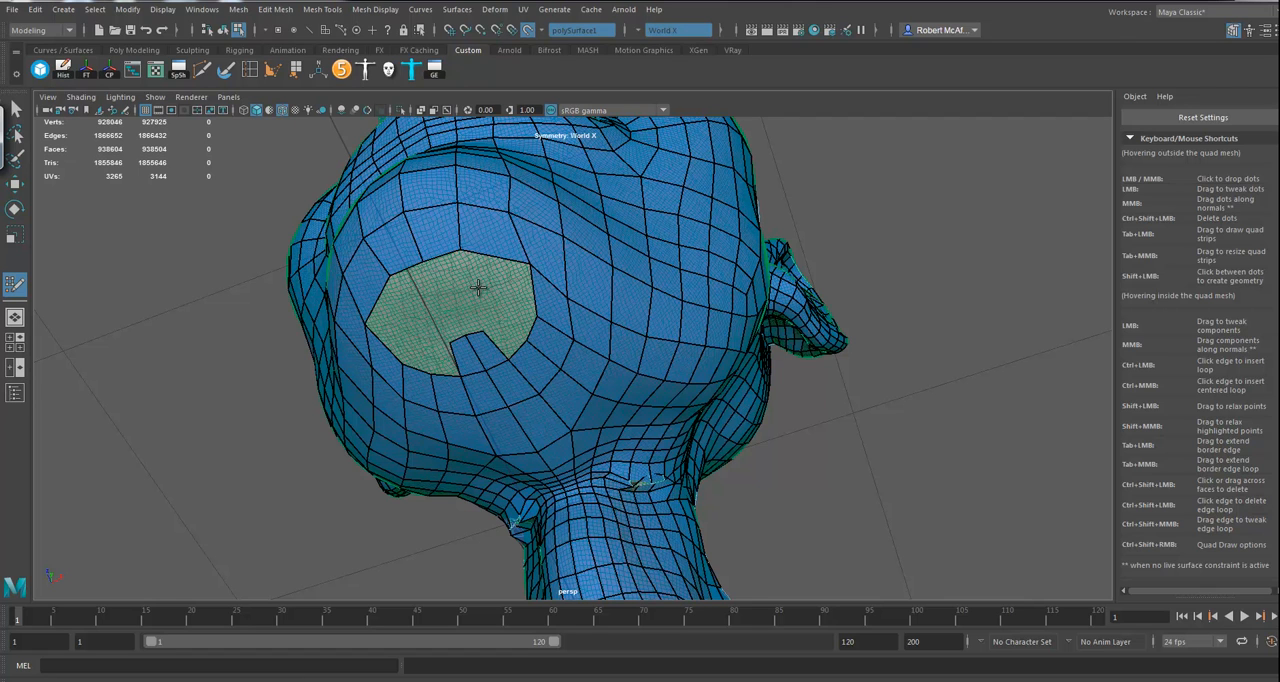
left_click(441, 297)
left_click(462, 284, "shift")
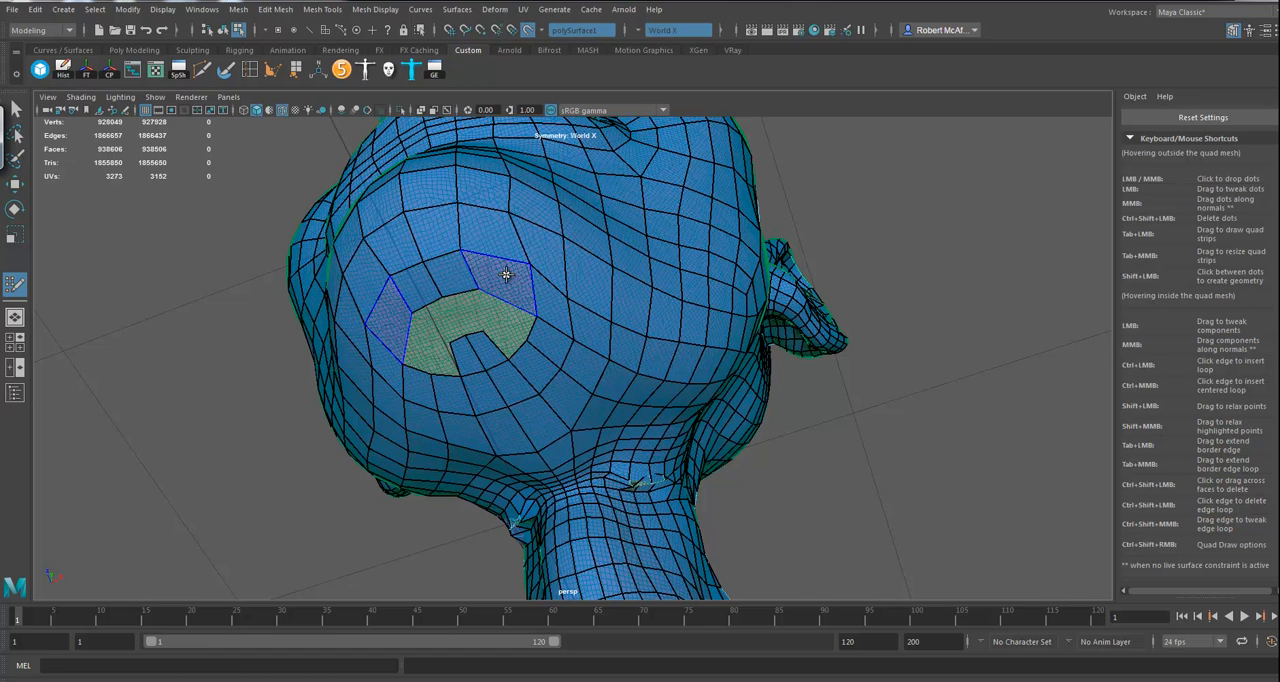
Step: Fill the side portions of the chin hole with mirrored quads, using new dots placed inside the opening
left_click(552, 297, "shift")
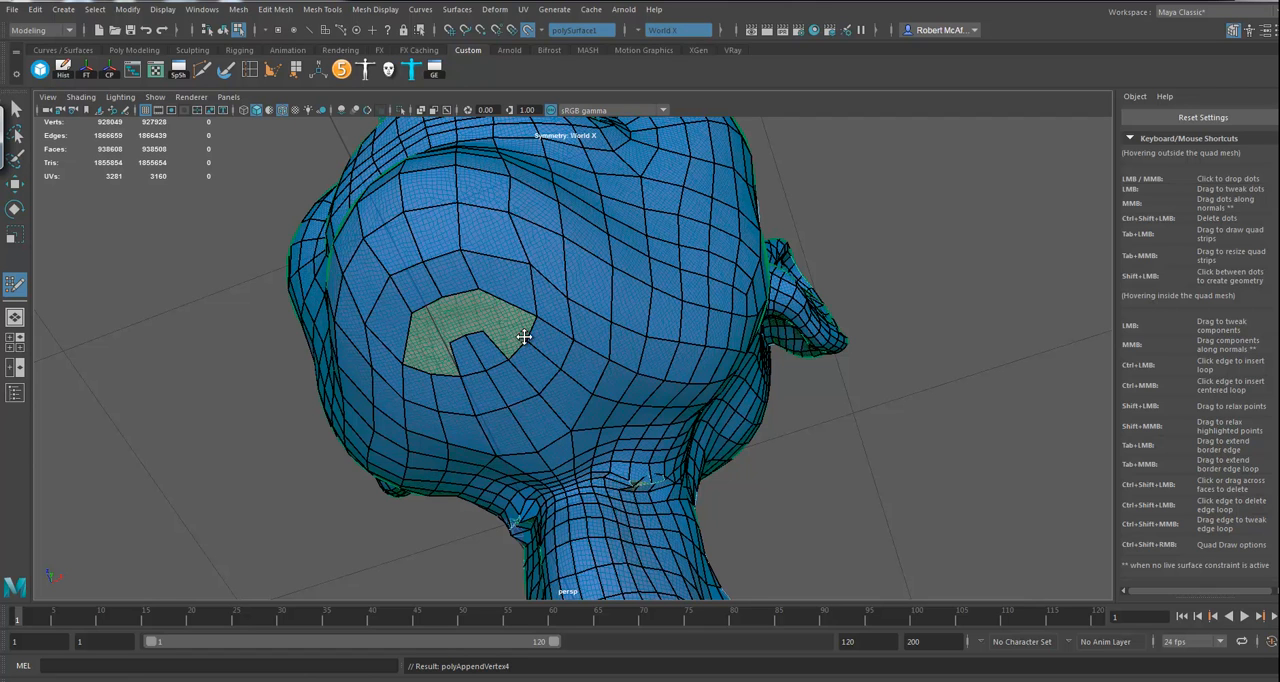
left_click(491, 313)
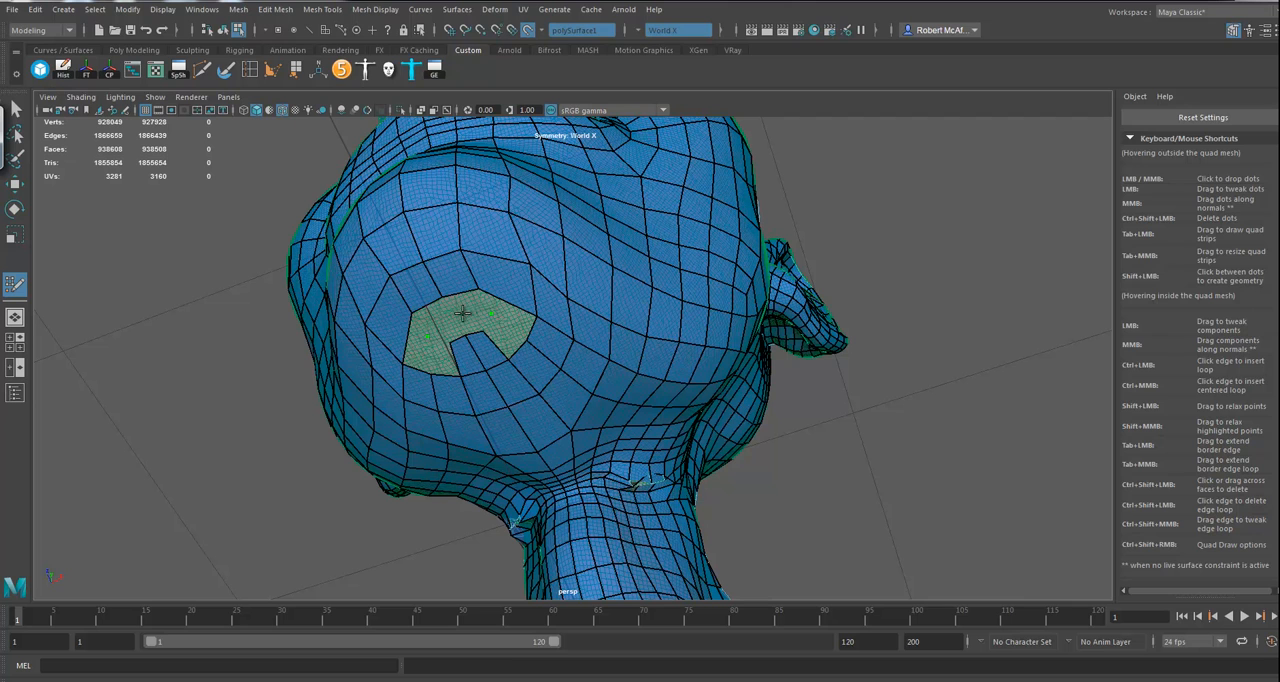
left_click(512, 322, "shift")
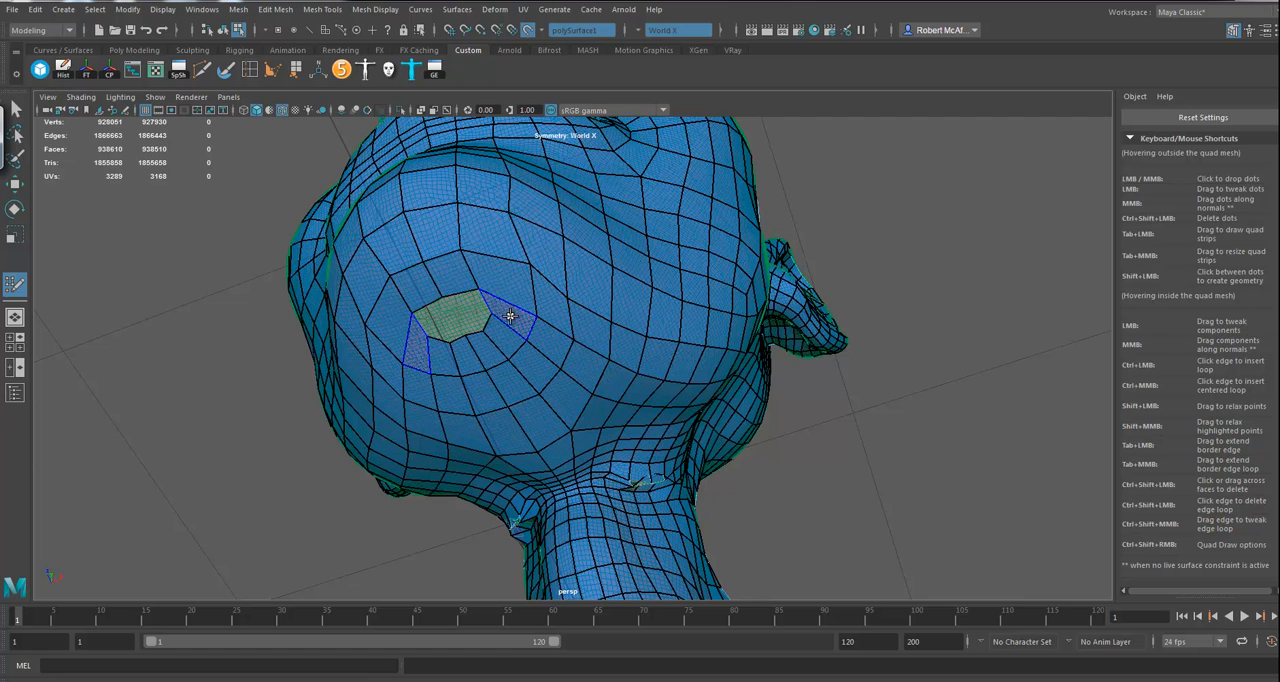
left_click(510, 314, "shift")
left_click(501, 315, "shift")
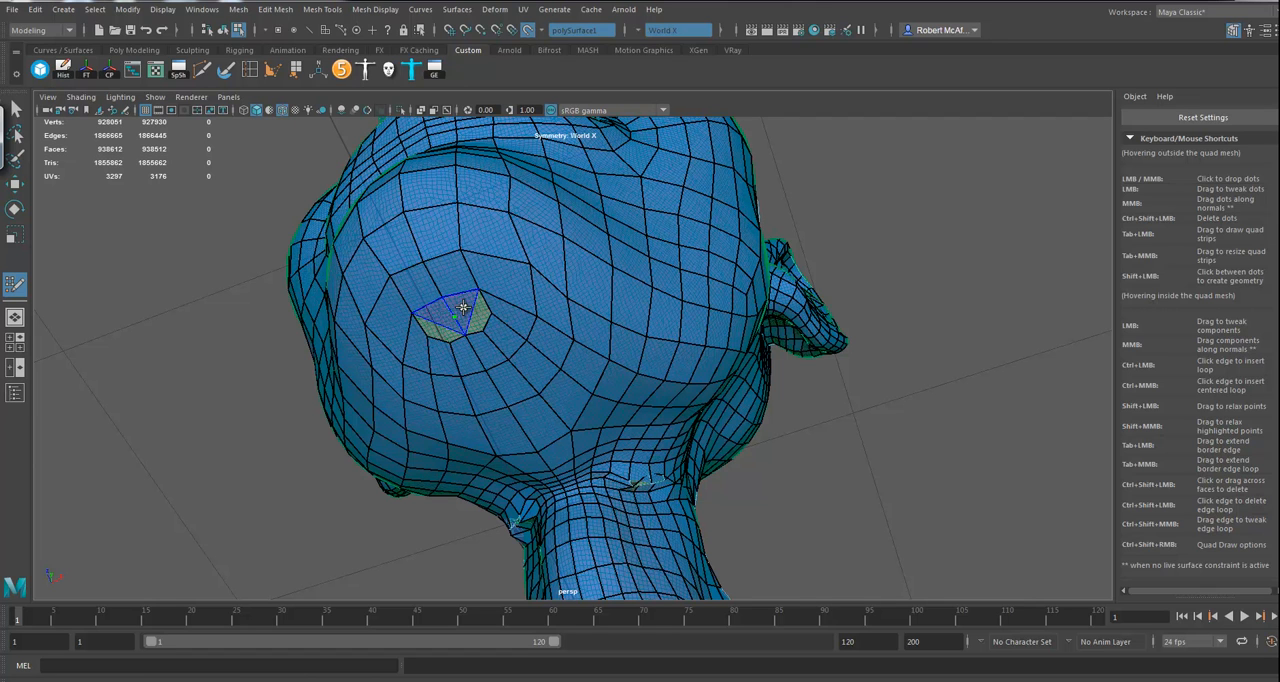
Step: Close the remaining middle of the chin hole with quads built around a dot on the centre line
left_click(472, 330, "shift")
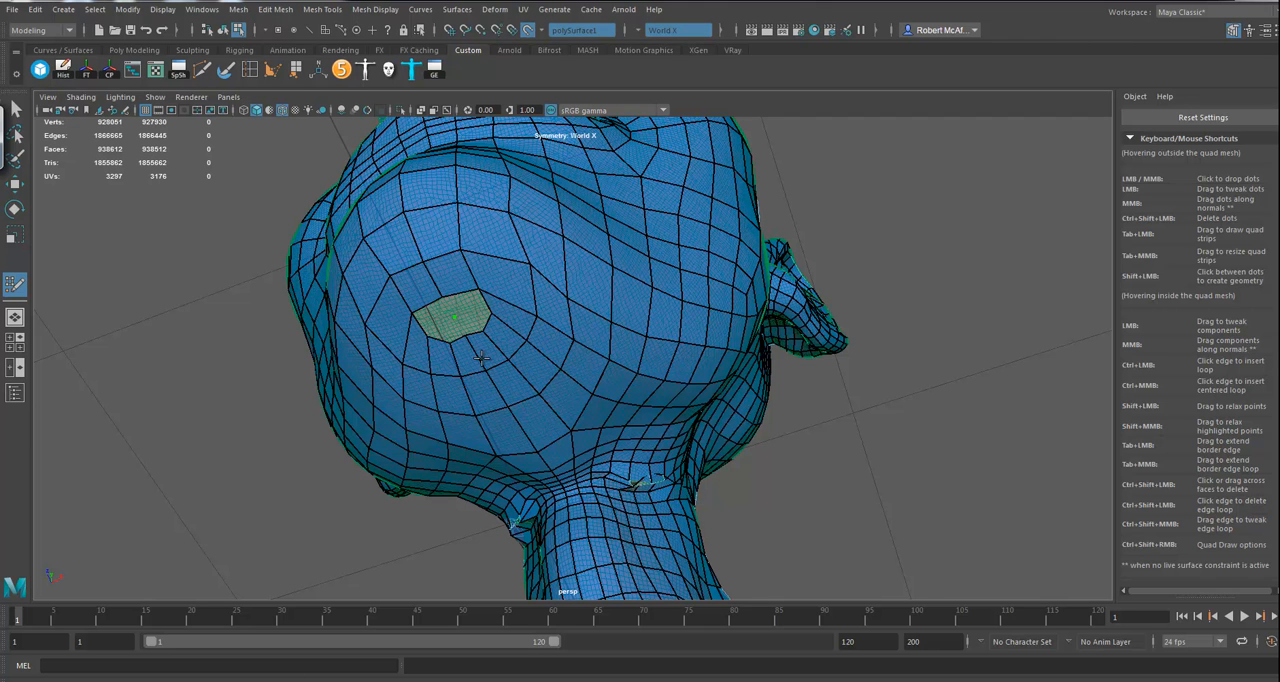
left_click(472, 324, "shift")
left_click(447, 330, "shift")
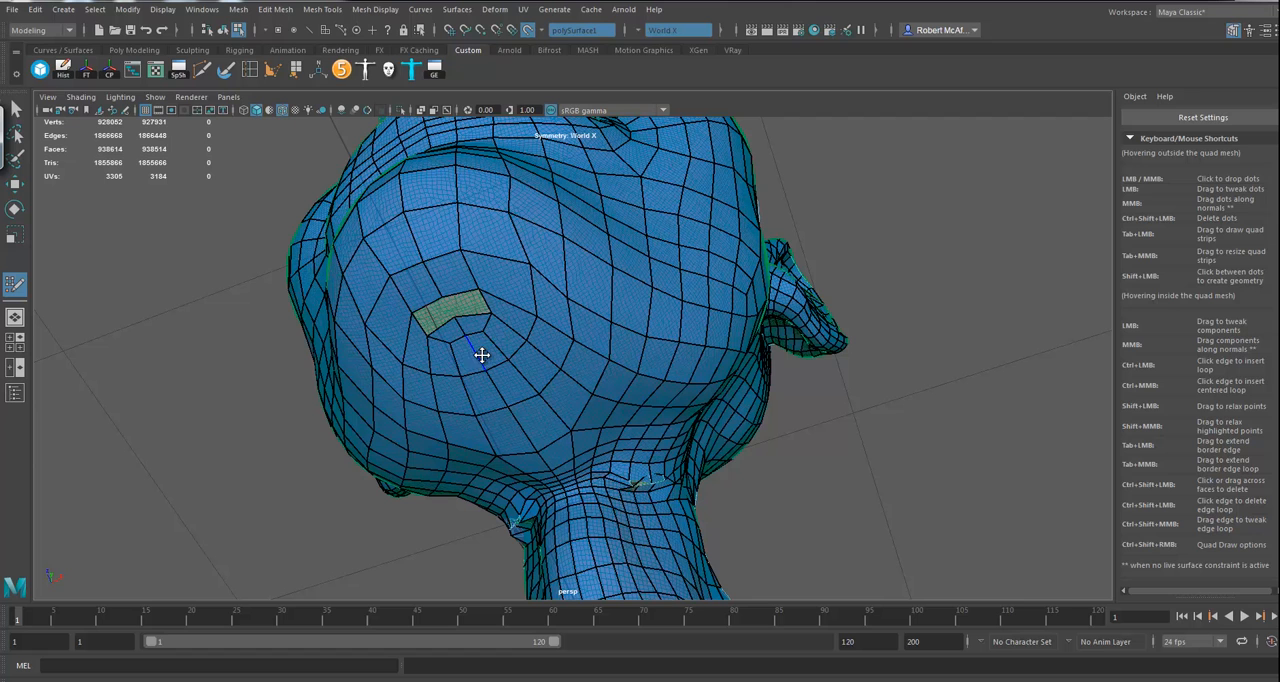
left_click(481, 304, "shift")
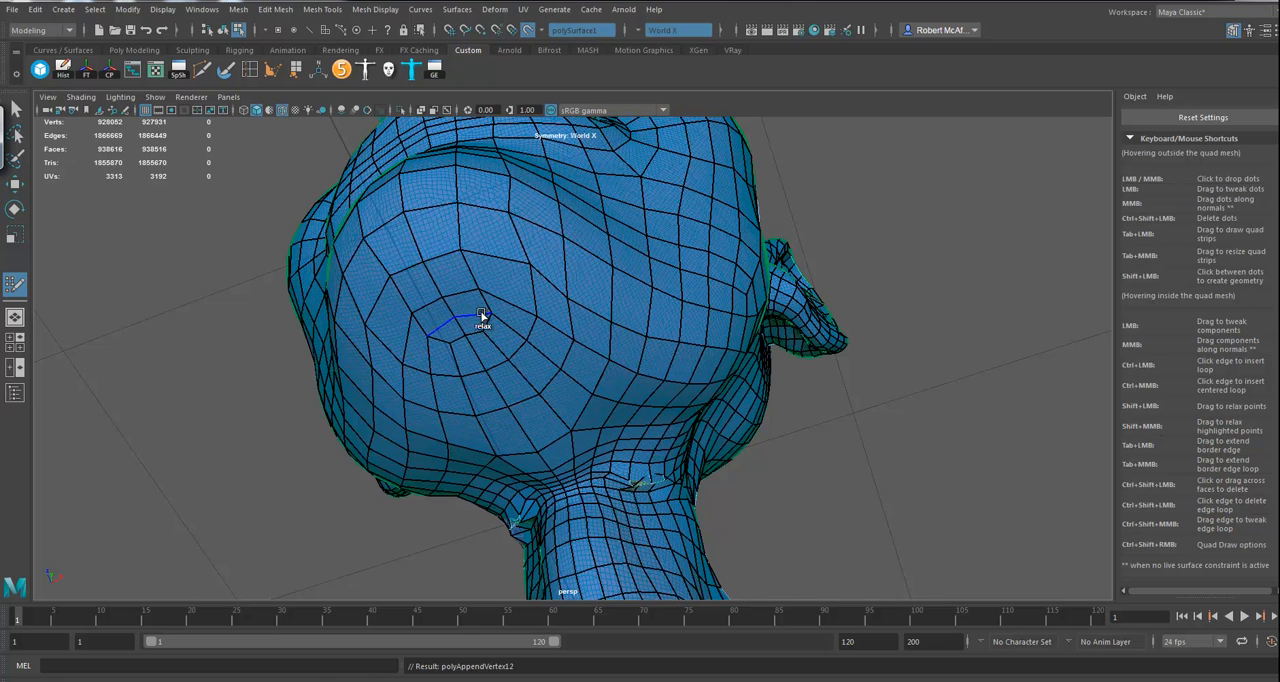
mouse_move(440, 322)
left_mouse_down("shift")
mouse_move(506, 323)
mouse_move(480, 320)
mouse_move(470, 356)
mouse_move(501, 354)
left_mouse_up("shift")
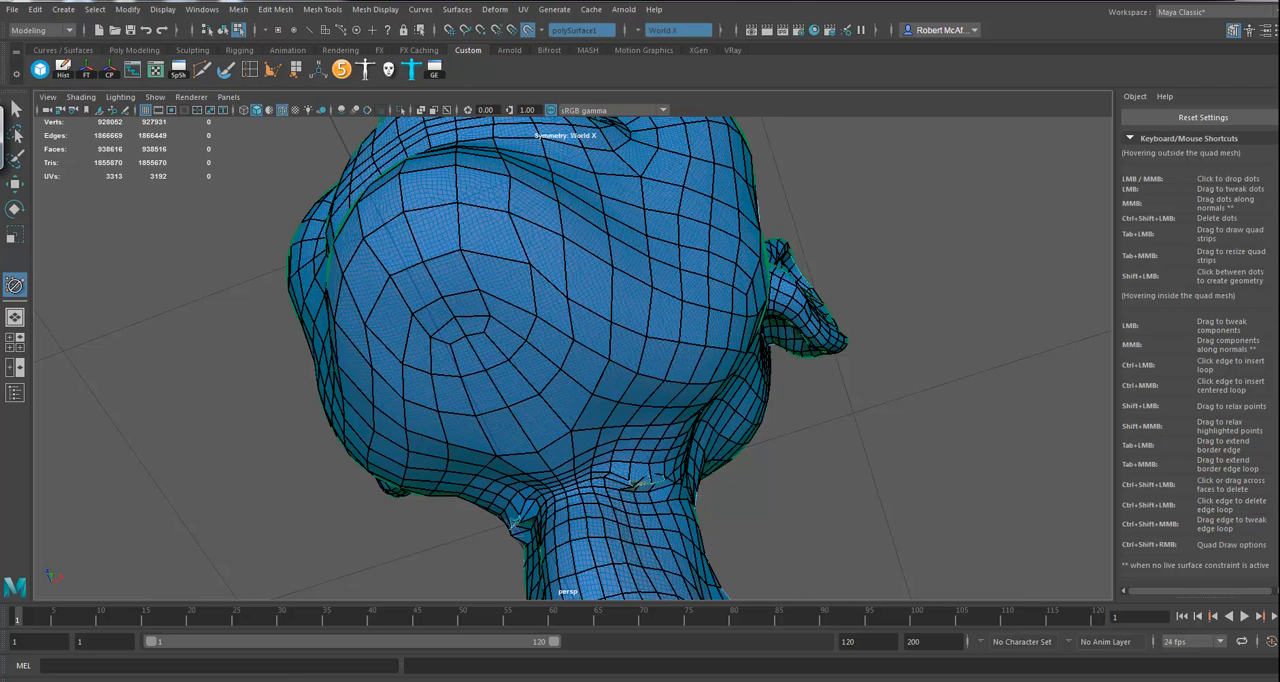
Step: Examine Quad Draw's Relax and Extend options, keeping Relax on All vertices and Extend on Border
double_click(16, 285)
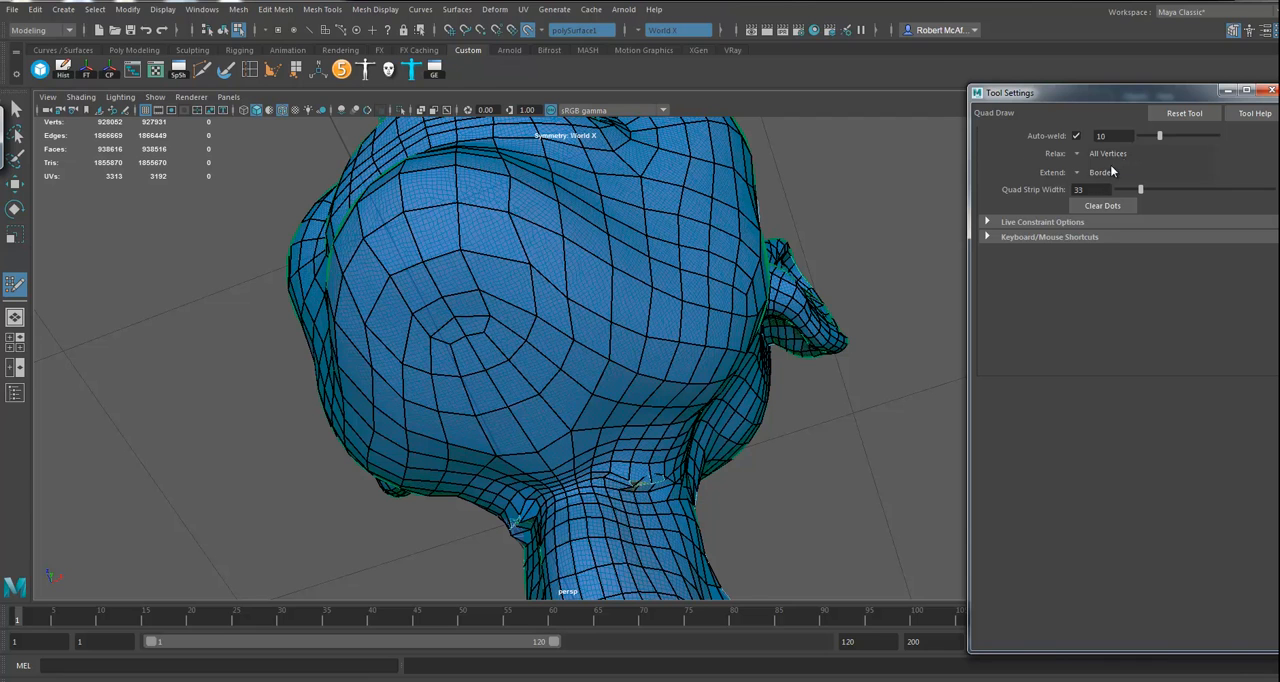
left_click(1077, 155)
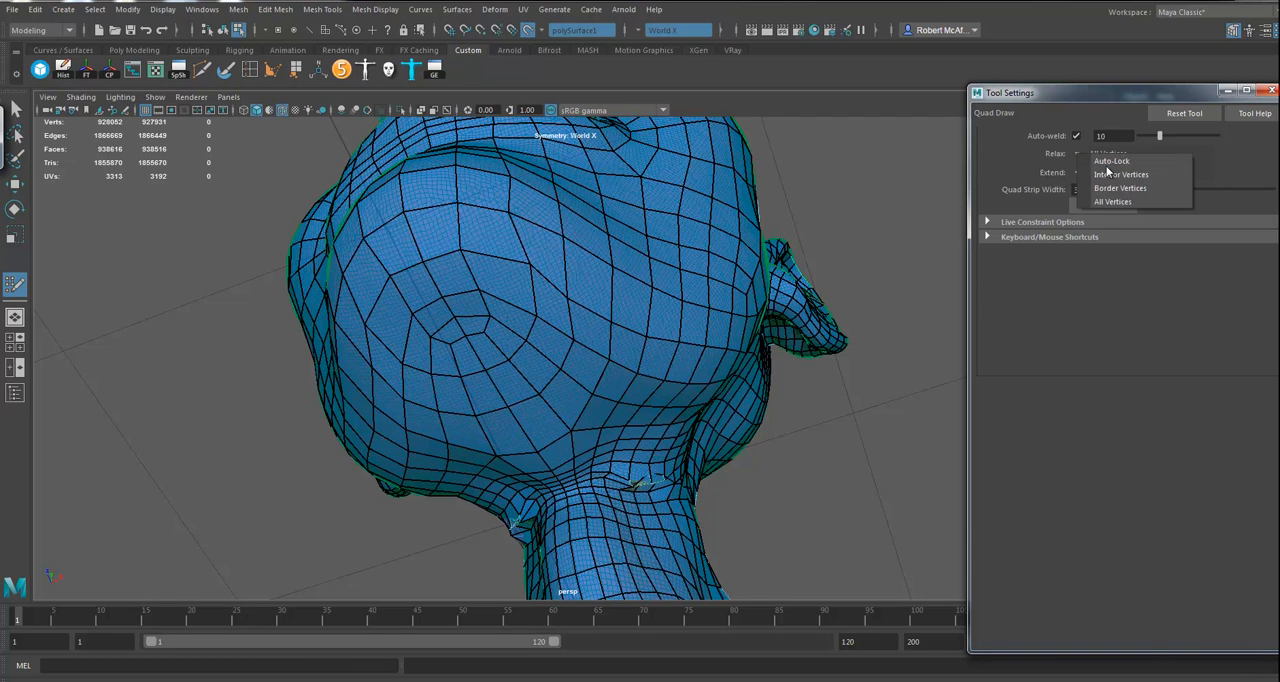
left_click(1134, 97)
left_click(1270, 91)
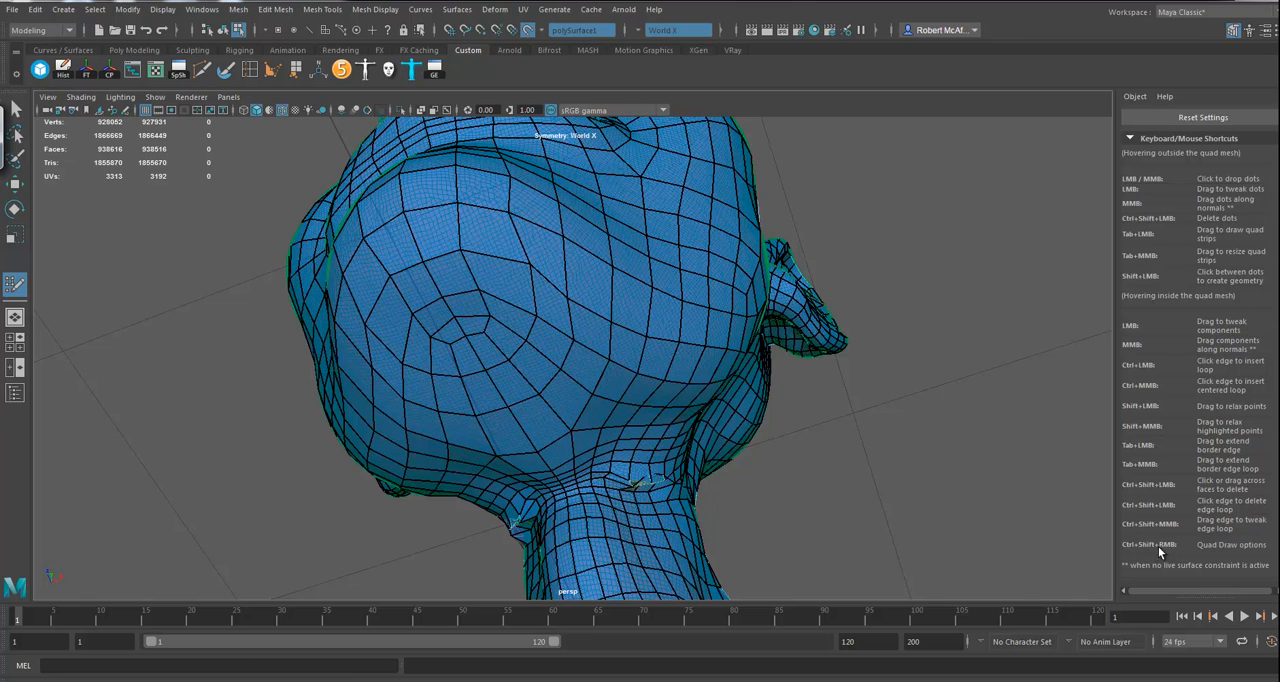
scroll(1200, 350, "up", 5)
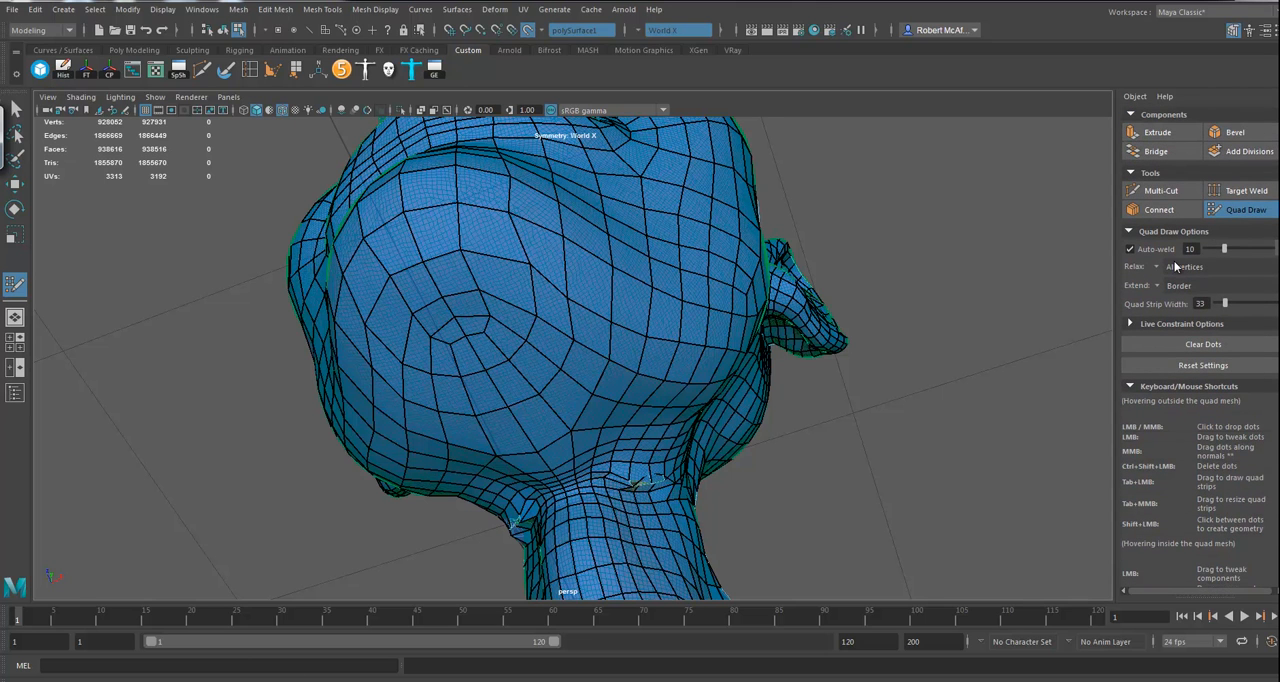
left_click(1158, 269)
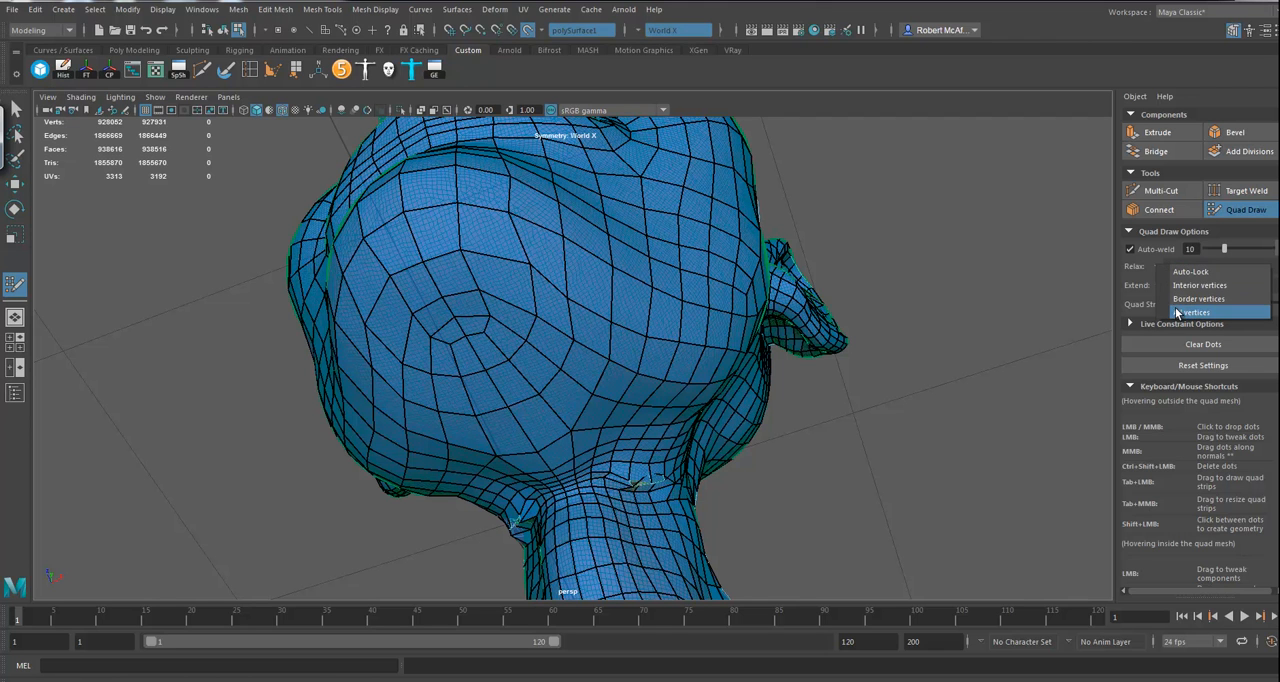
left_click(1177, 312)
left_click(1158, 285)
left_click(1170, 286)
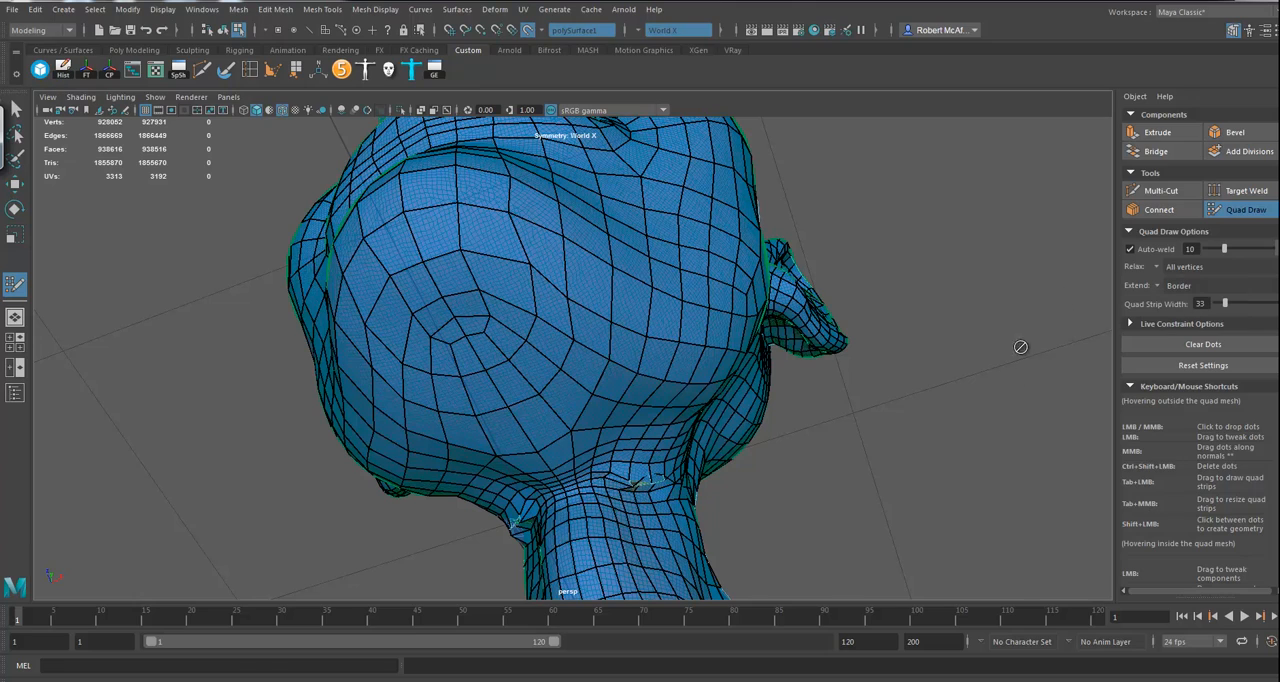
Step: Turn off symmetry before filling the gap around the ear
left_click_drag(897, 343, 864, 413, "alt")
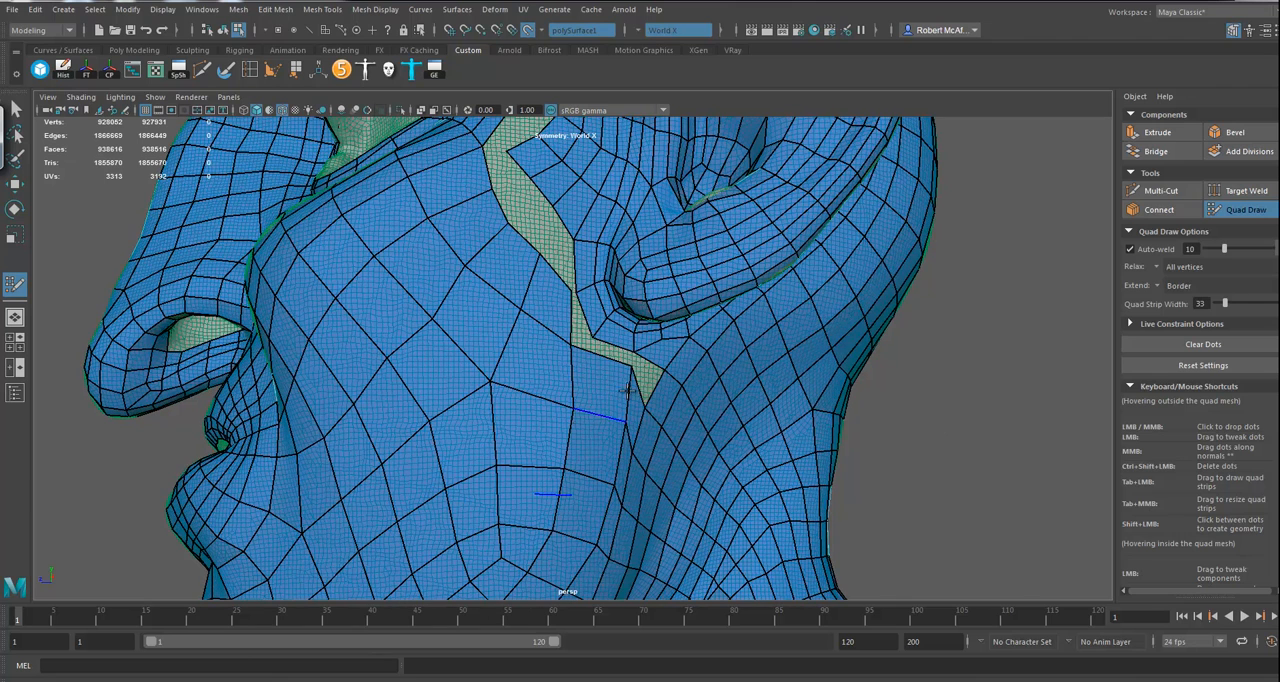
left_click(637, 30)
left_click(660, 36)
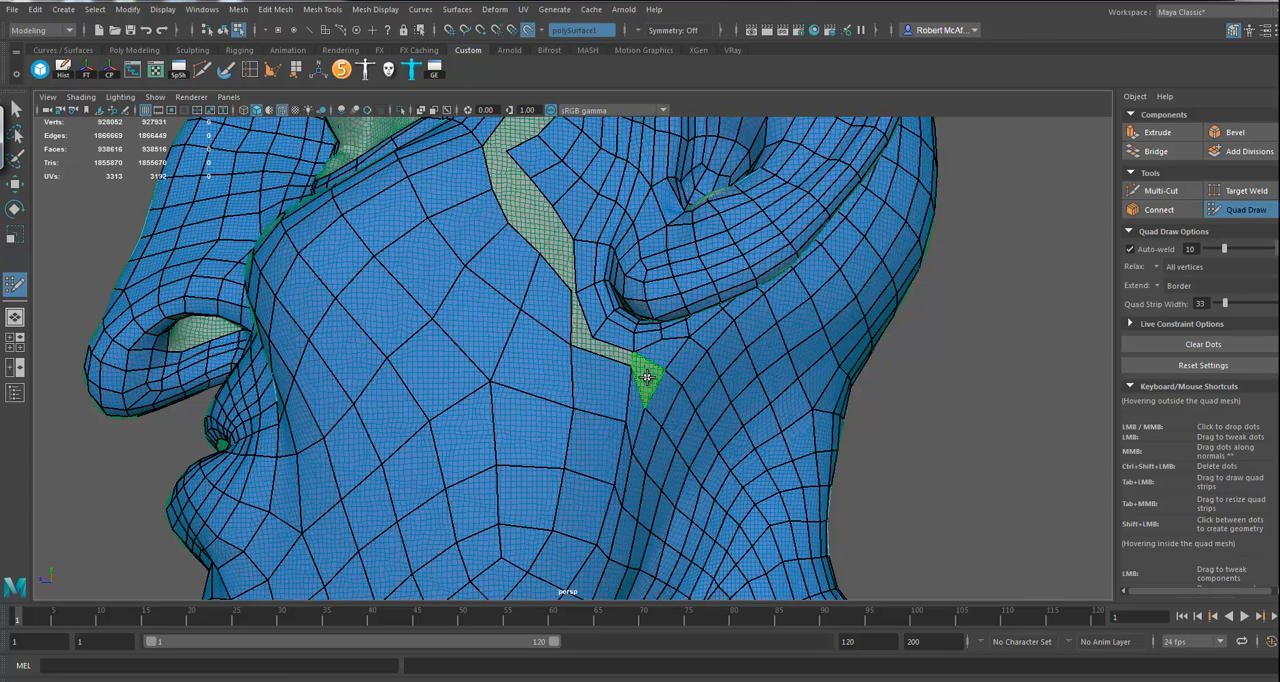
Step: Fill the lower end of the side gap beneath the earlobe with new quads joining the face to the head
left_click(614, 357, "shift")
left_click(606, 350, "shift")
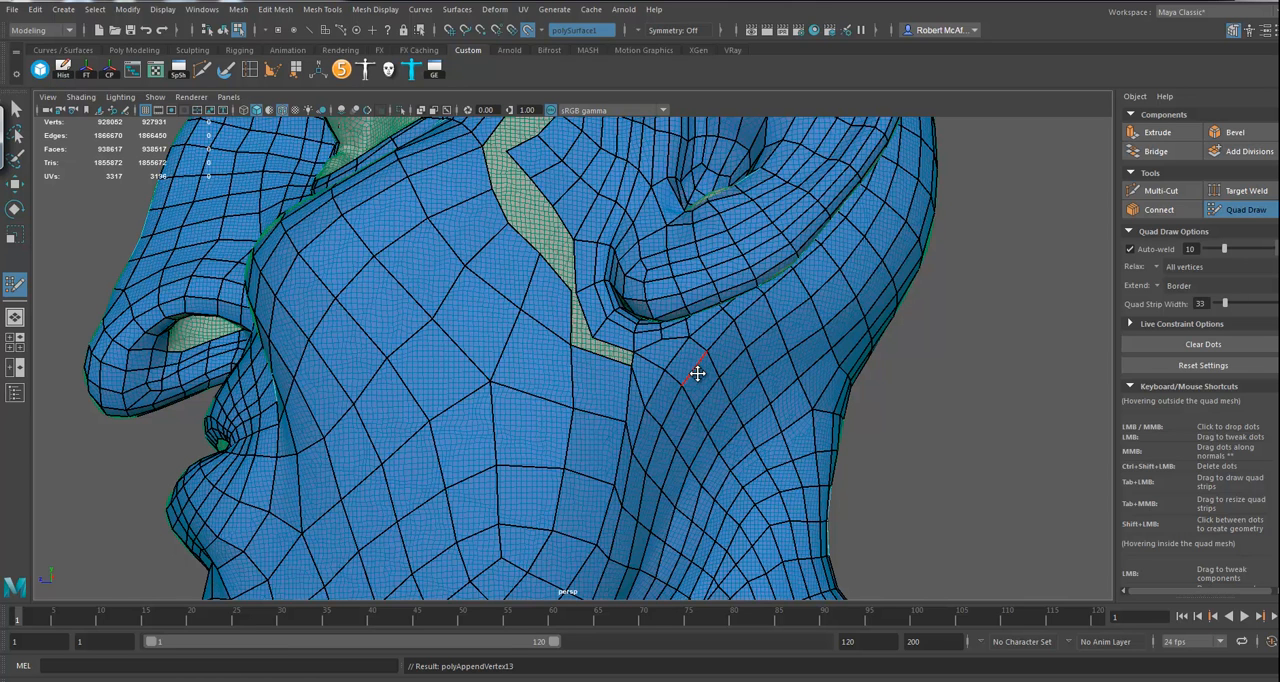
right_click_drag(797, 386, 915, 388, "alt")
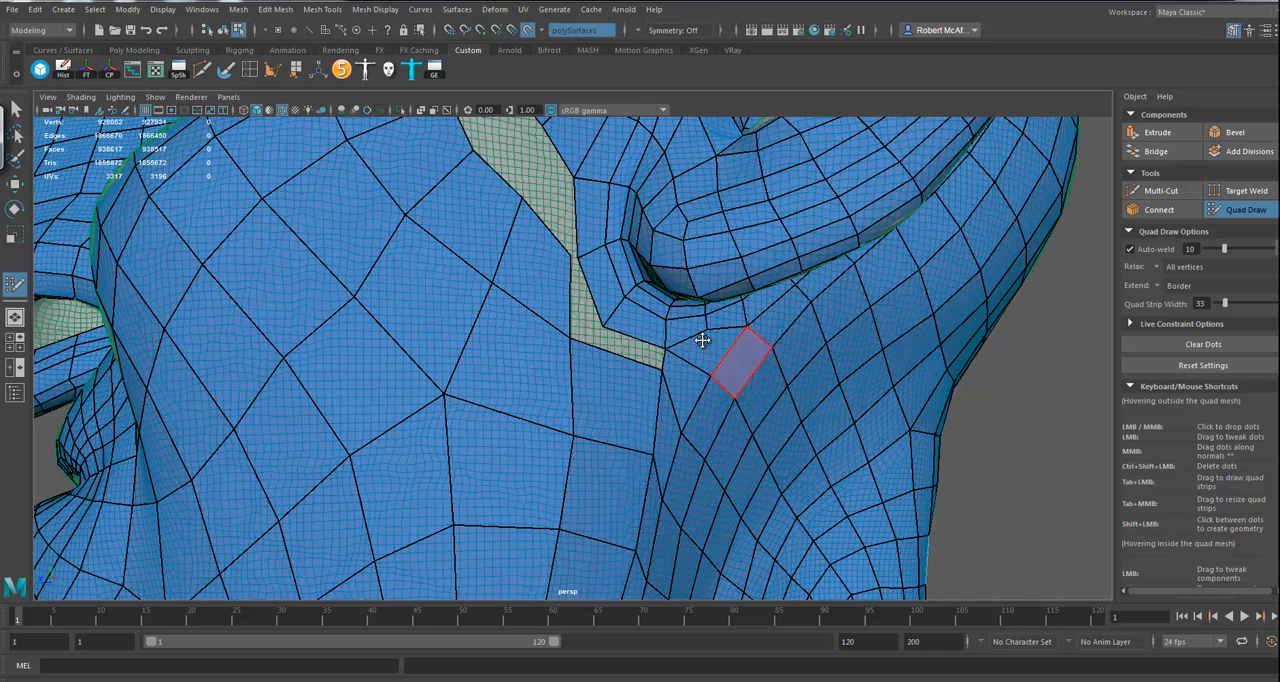
left_click(627, 345, "shift")
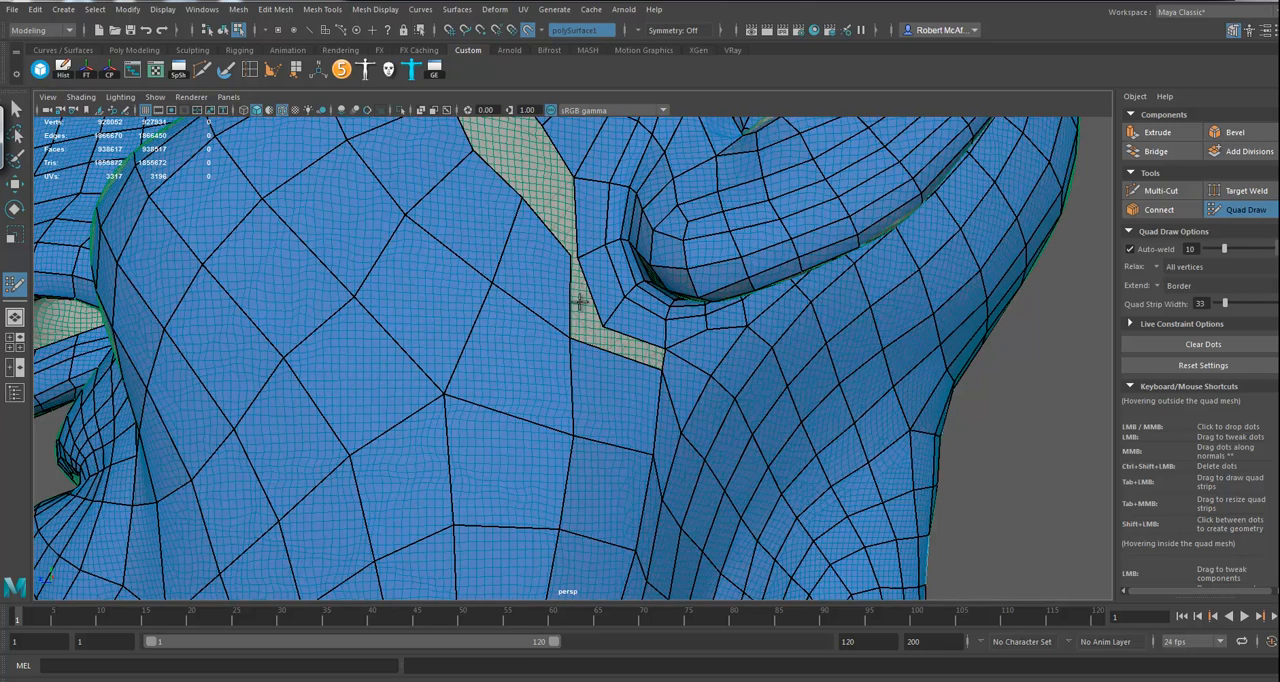
left_click(588, 319, "shift")
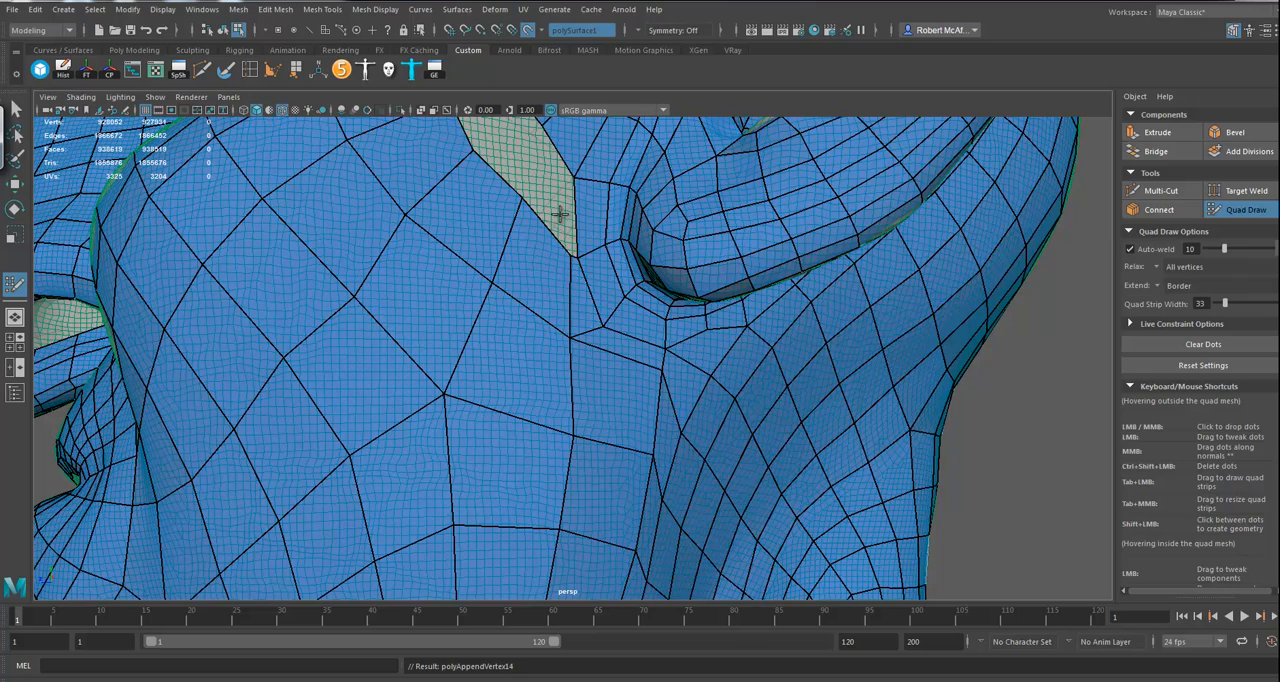
Step: Continue filling the gap in front of the ear upward along the cheek, one quad at a time
left_click_drag(1037, 426, 860, 478, "alt")
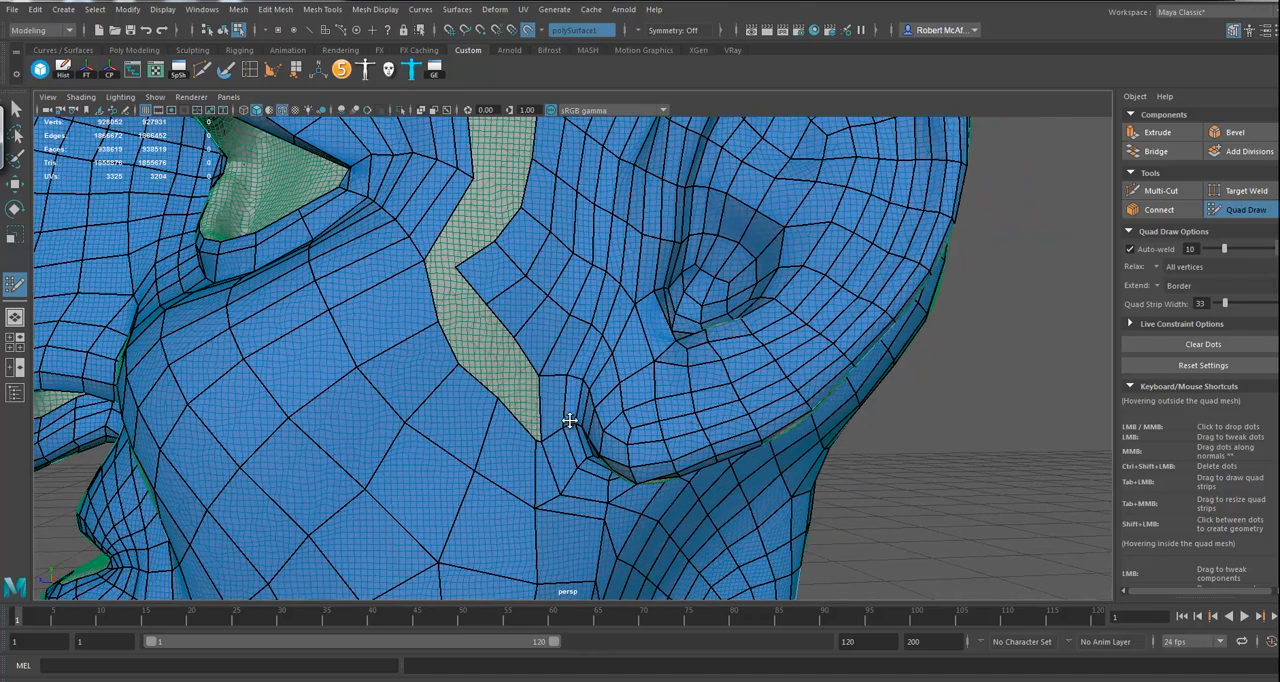
left_click(506, 366, "shift")
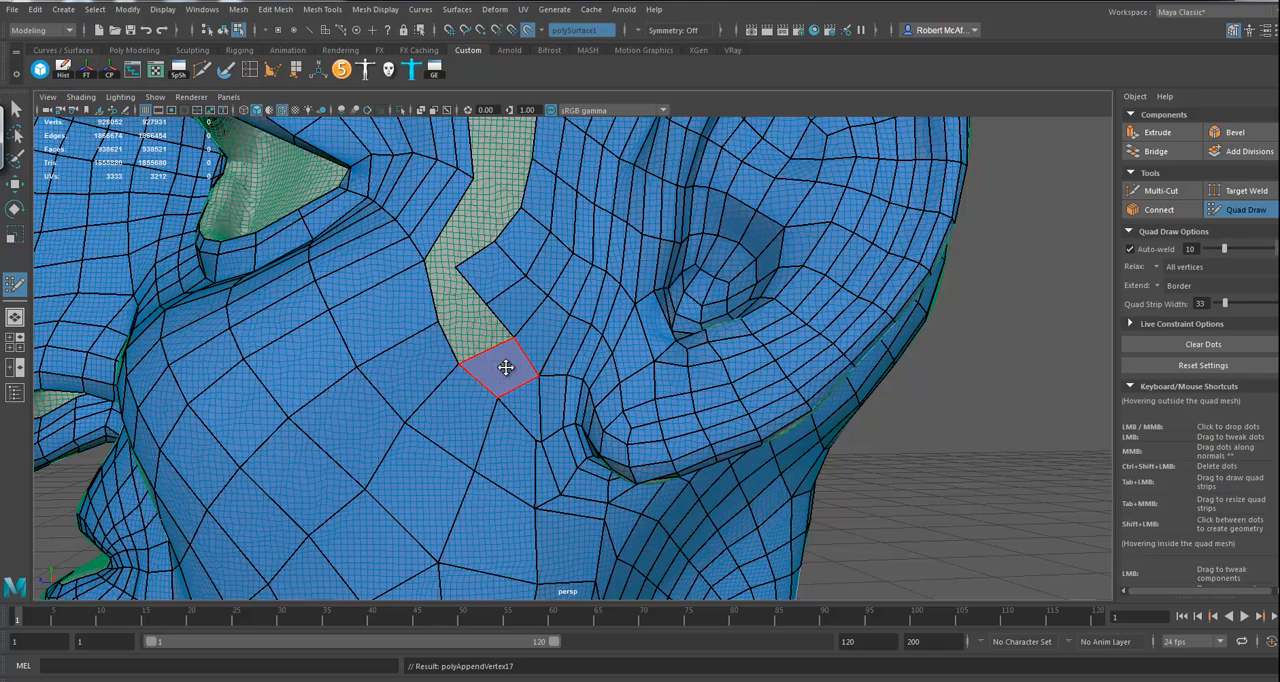
left_click(471, 318, "shift")
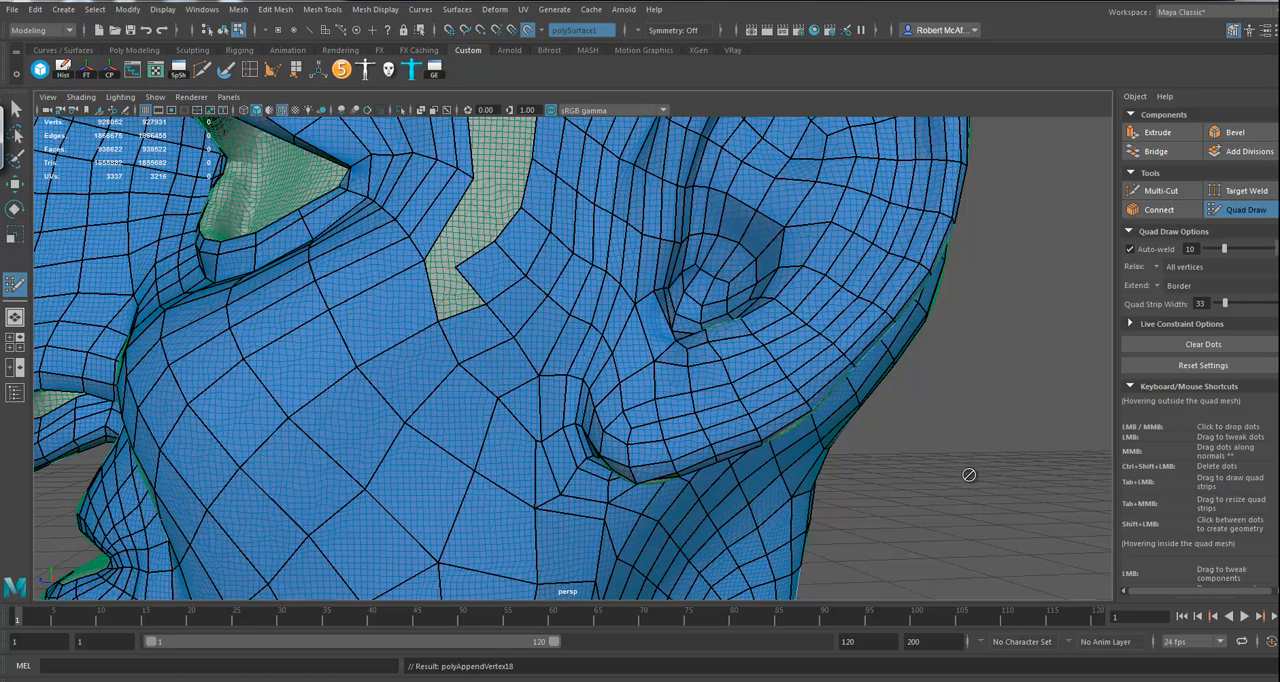
left_click_drag(501, 302, 540, 311, "alt")
left_click(508, 305, "shift")
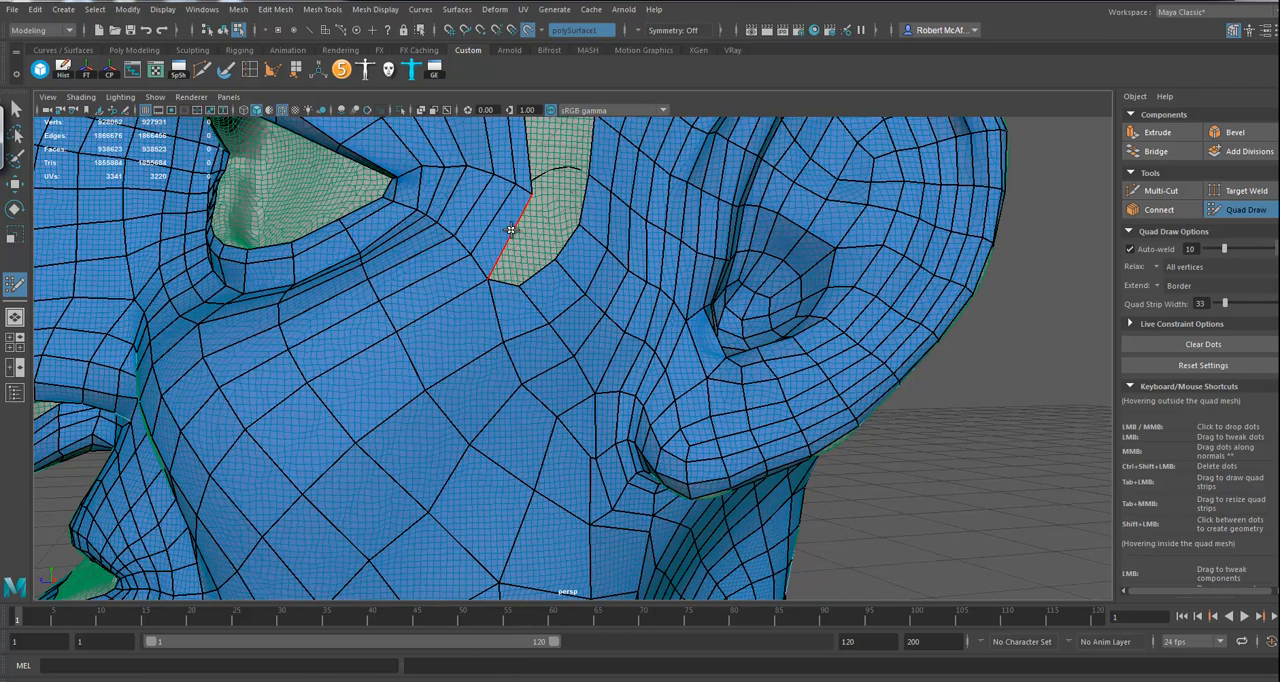
Step: Insert an edge loop through the face border beside the eye, and bridge the gap there with matching quads
left_click(533, 270, "ctrl")
left_click(512, 234, "ctrl")
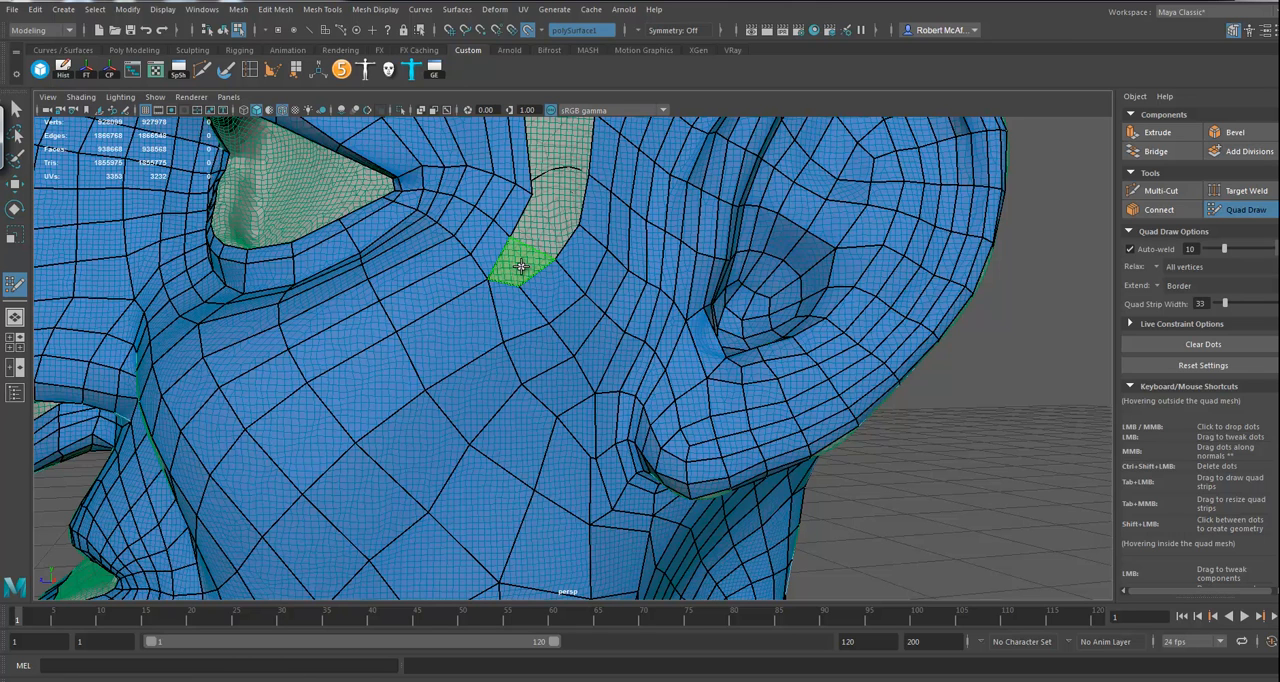
left_click(543, 227, "shift")
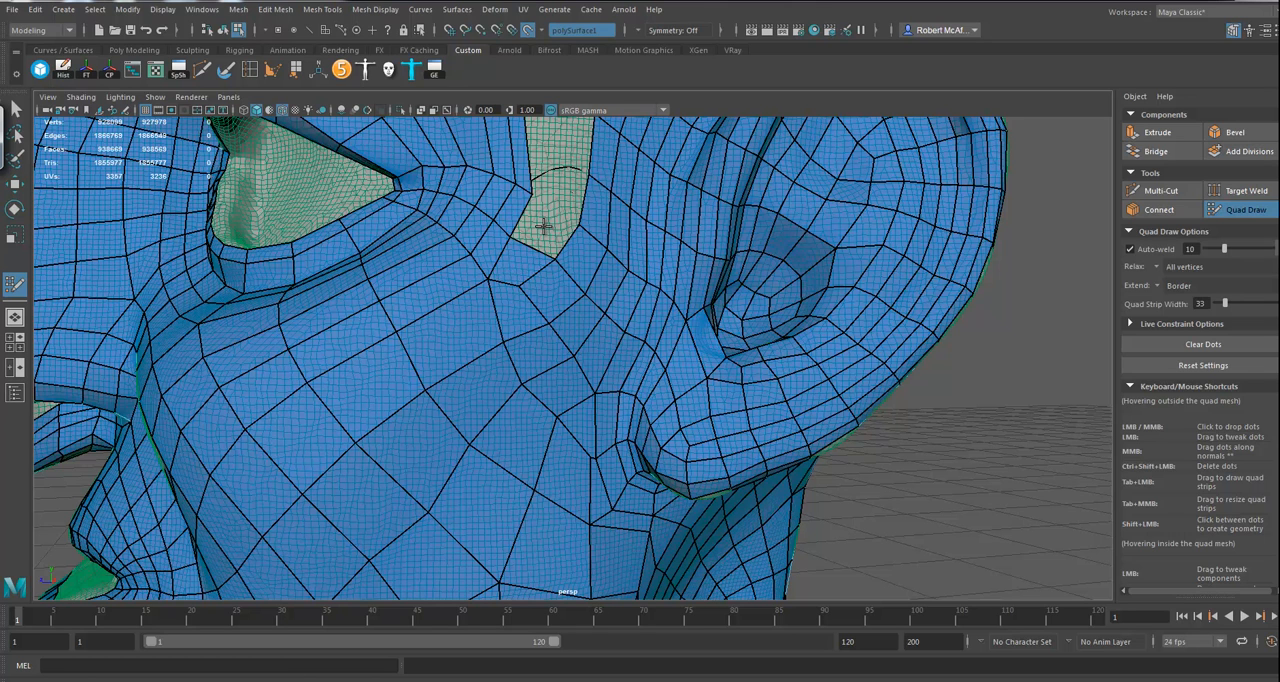
left_click(543, 231, "shift")
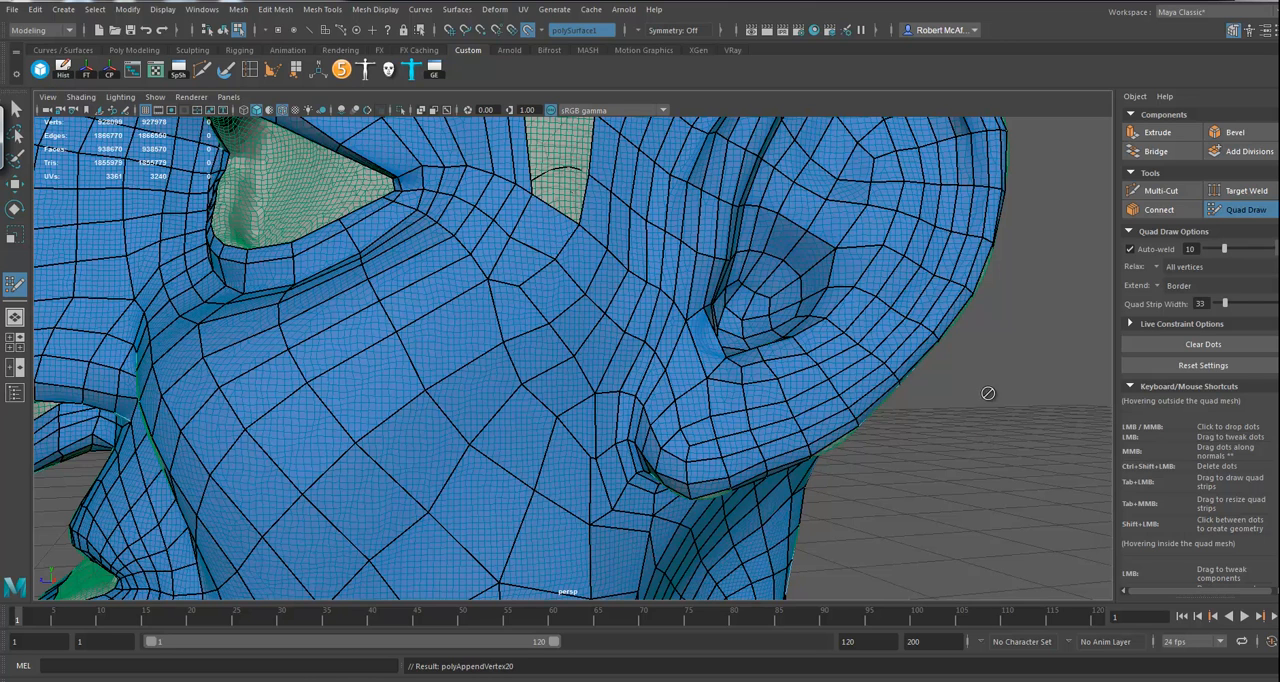
Step: Insert another edge loop at the temple border and fill the narrow gap between temple and ear with quads
left_click_drag(1021, 393, 1034, 363, "alt")
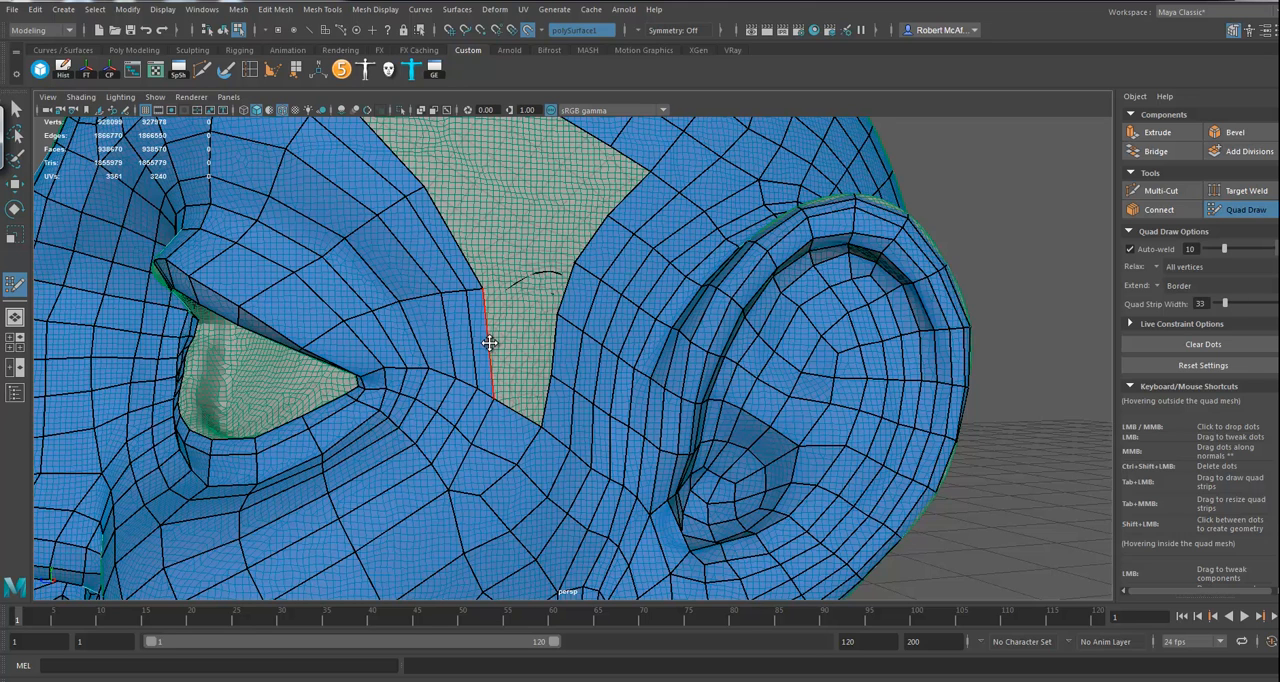
left_click(487, 343)
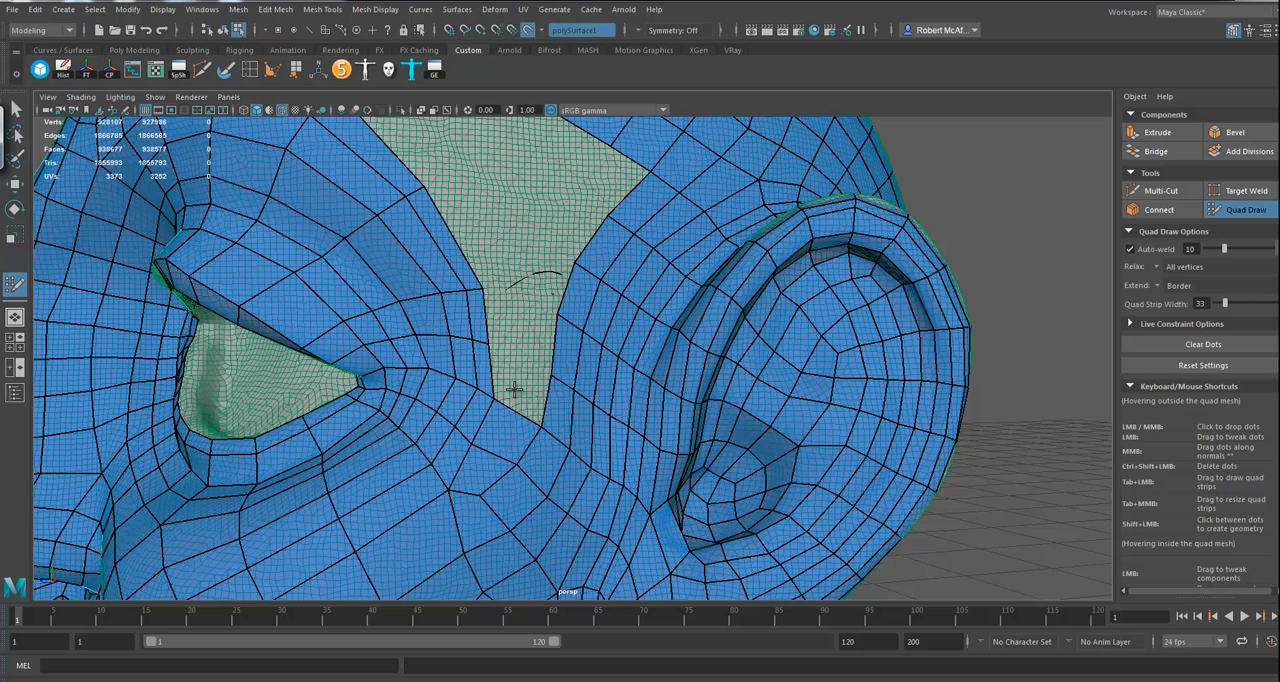
left_click(512, 329, "shift")
left_click(512, 329, "shift")
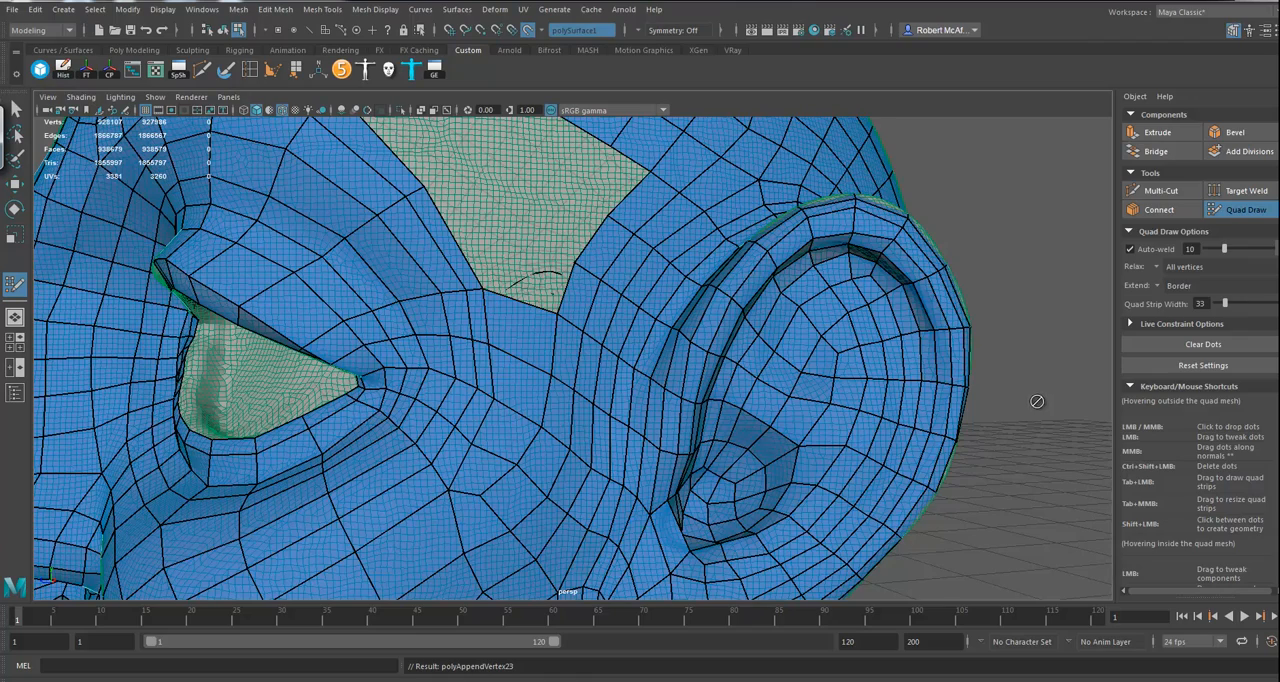
Step: Leave Quad Draw, select the low-poly head mesh as a whole object and isolate it in the viewport
middle_click_drag(1037, 401, 1031, 397, "alt")
right_click_drag(1026, 388, 881, 348, "alt")
left_click_drag(880, 347, 931, 354, "alt")
middle_click_drag(931, 354, 928, 321, "alt")
left_click_drag(928, 321, 853, 263, "alt")
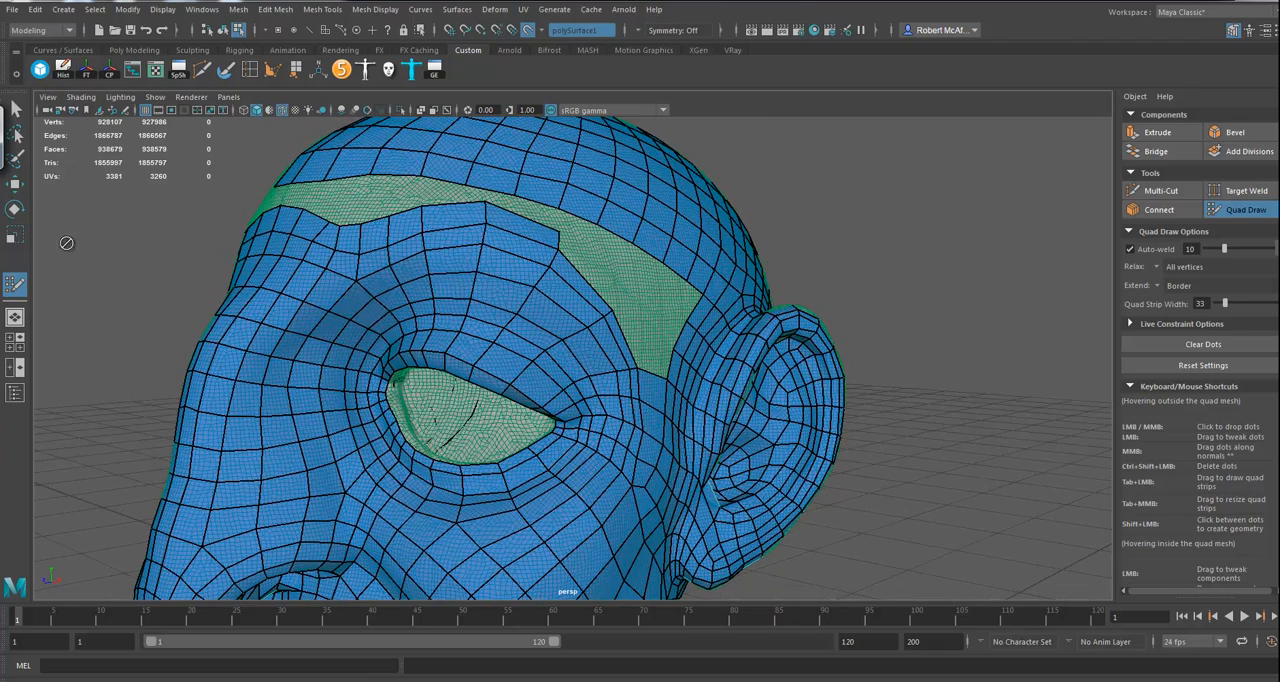
left_click(14, 184)
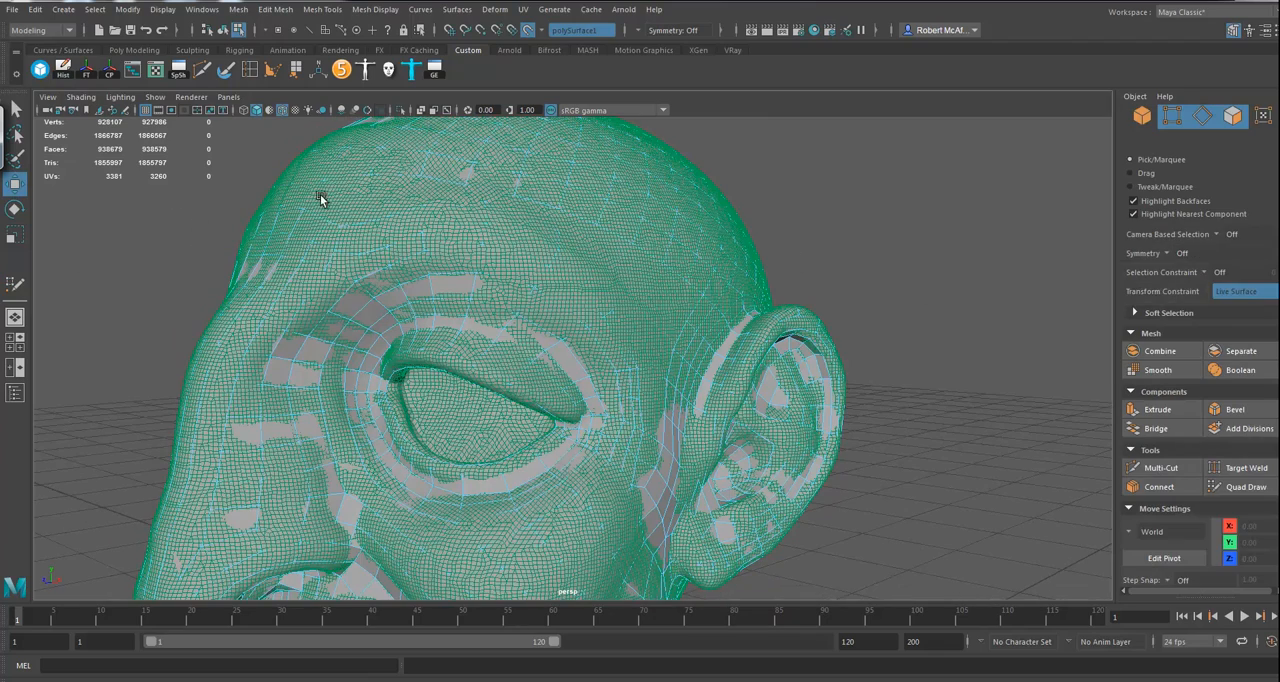
left_click_drag(429, 166, 412, 174, "alt")
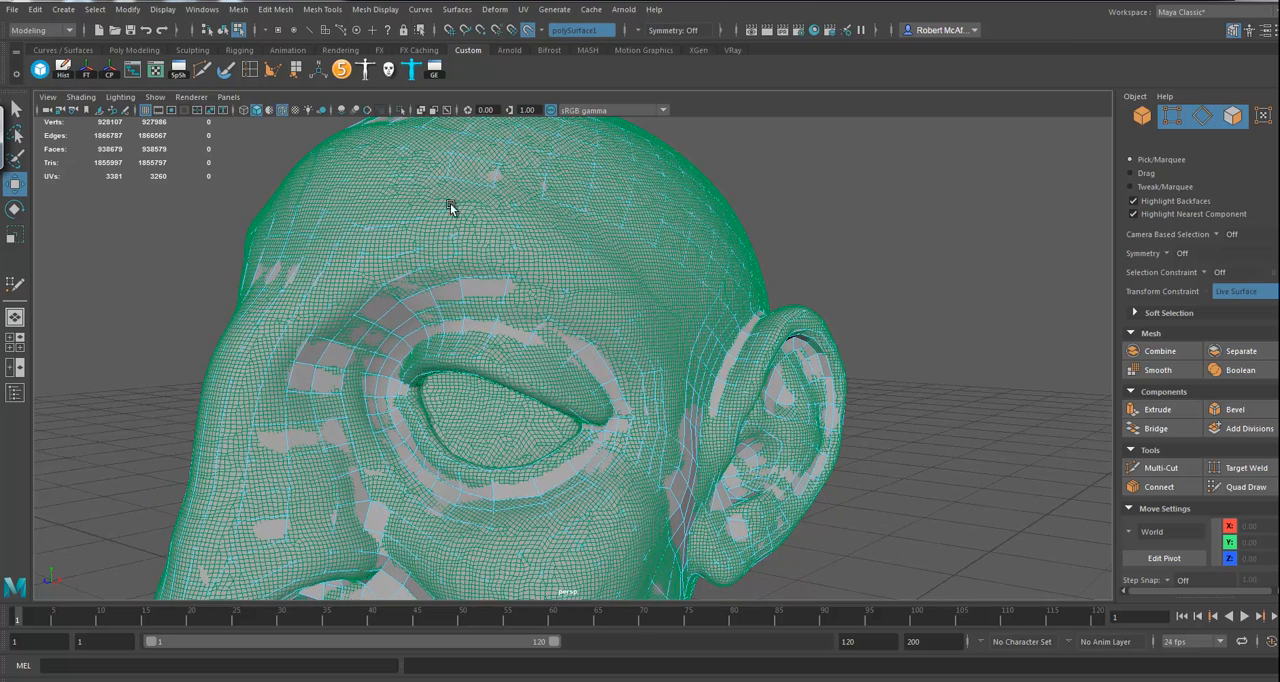
left_click(401, 110)
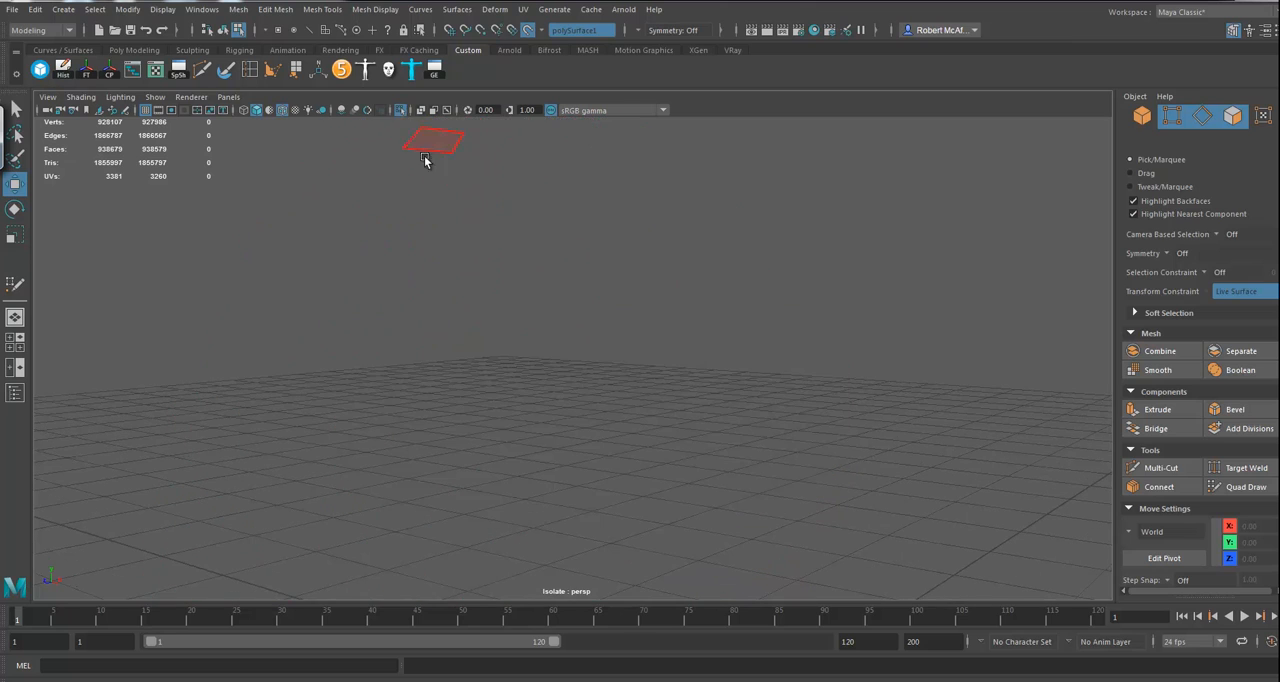
left_click(401, 110)
mouse_move(600, 188)
right_mouse_down()
mouse_move(640, 172)
mouse_move(623, 191)
right_mouse_up()
left_click(401, 110)
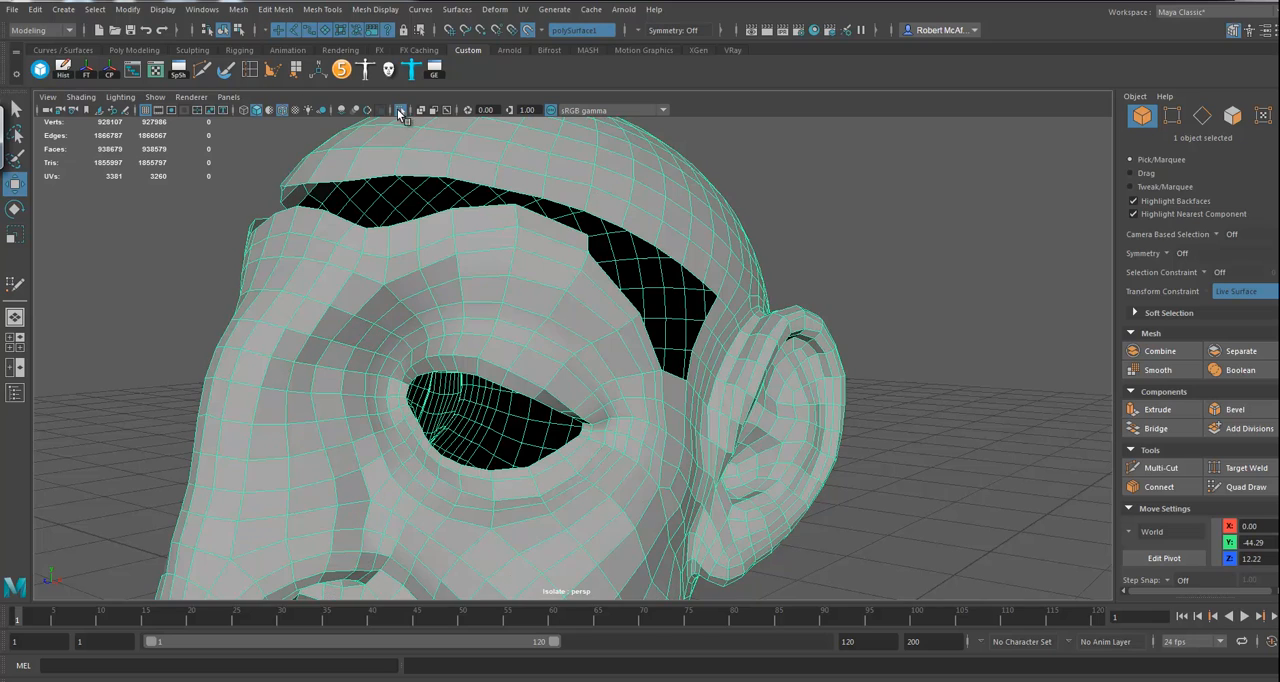
Step: Use the Append to Polygon tool to bridge the forehead gap with two quads, at its centre and beside it towards the visible ear
left_click_drag(371, 226, 414, 234, "alt")
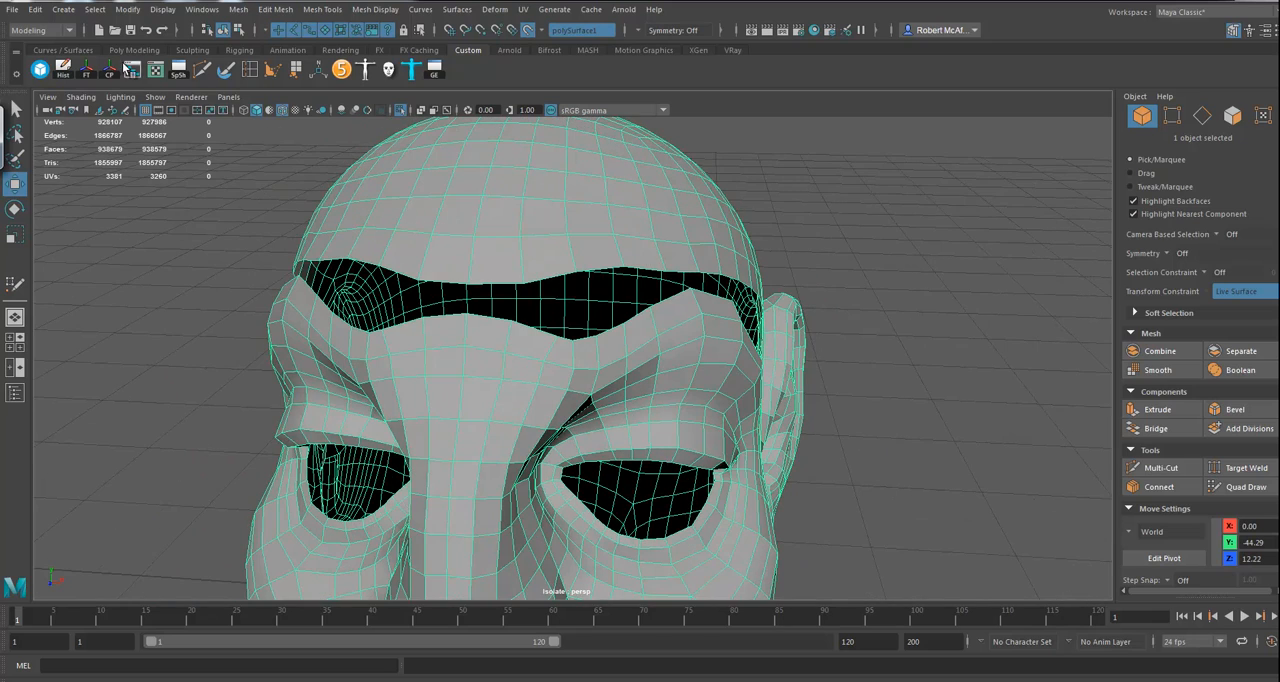
left_click(298, 71)
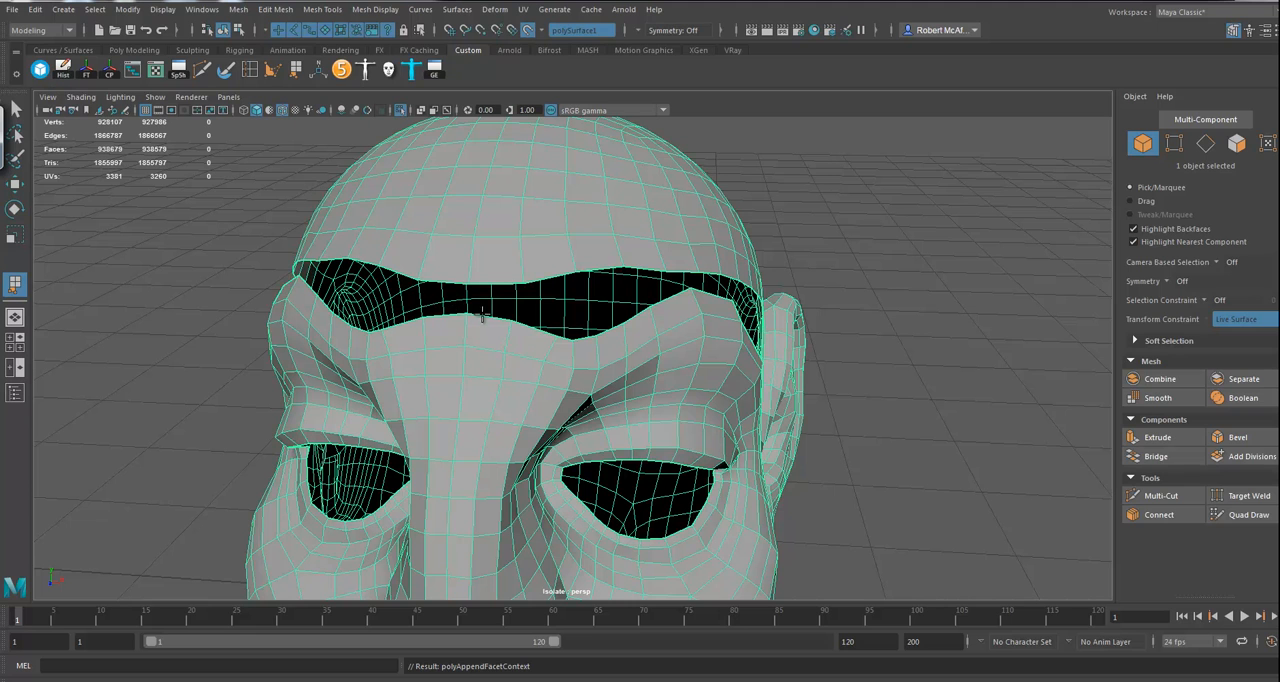
left_click(484, 317)
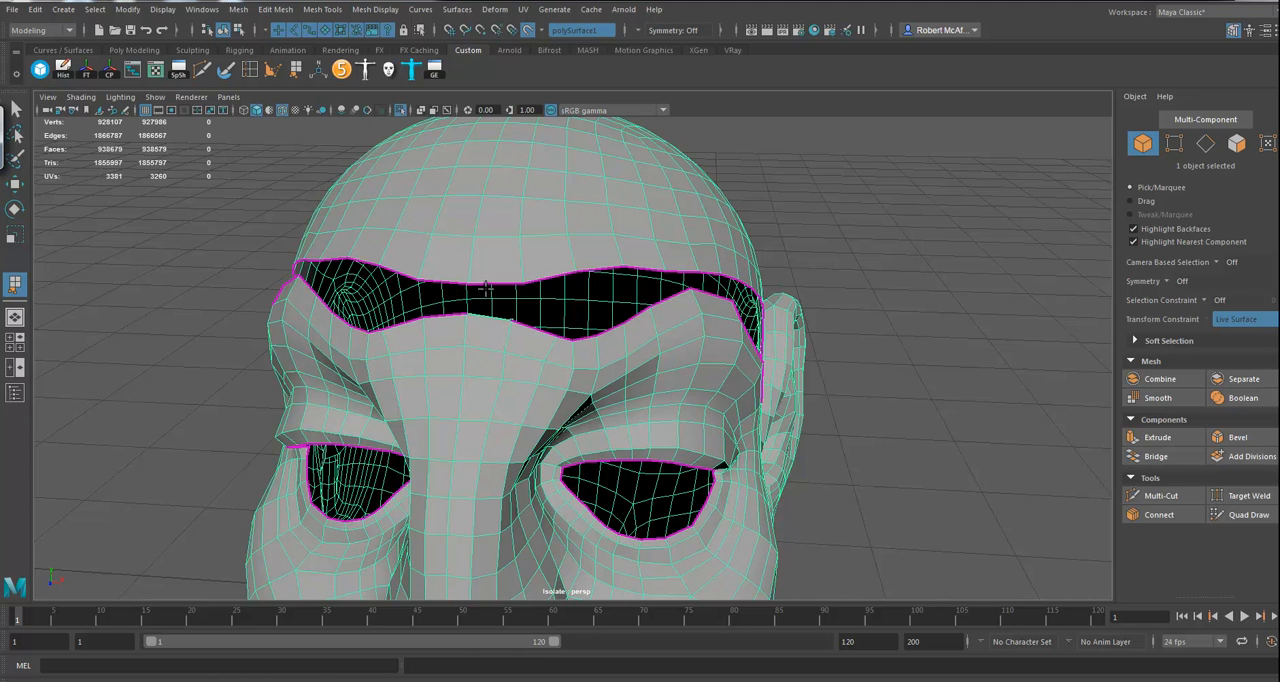
left_click(486, 284)
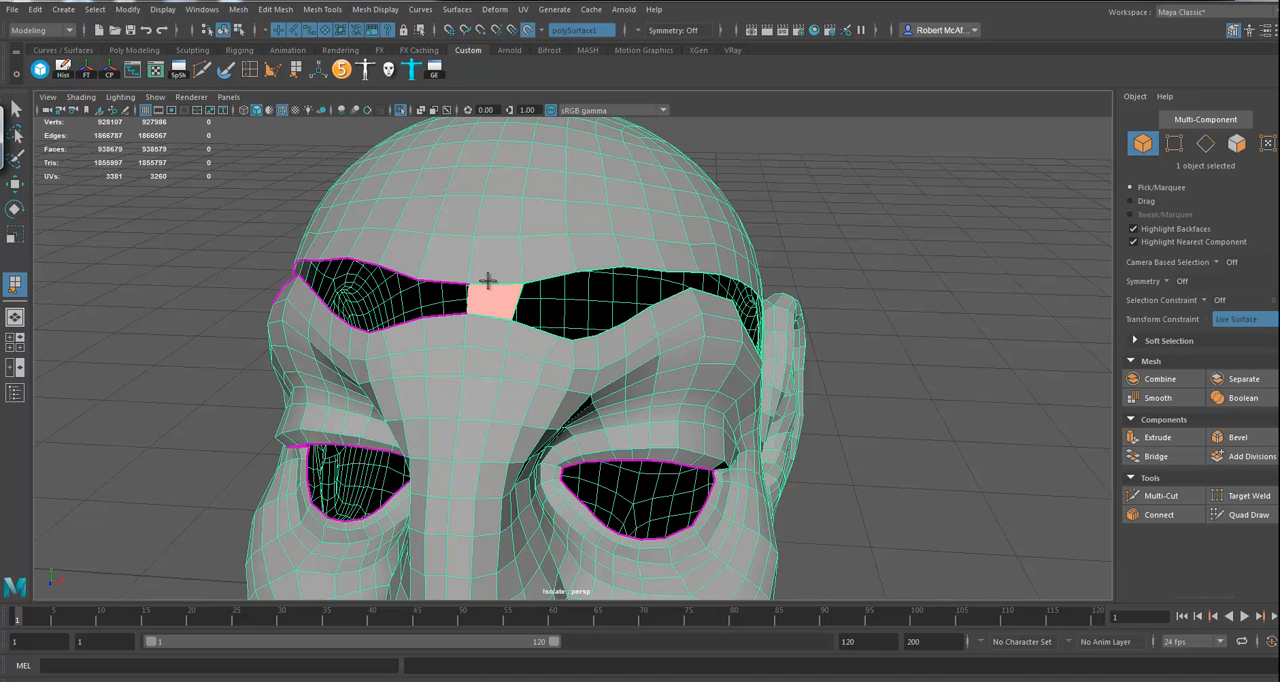
key("Return")
left_click(540, 332)
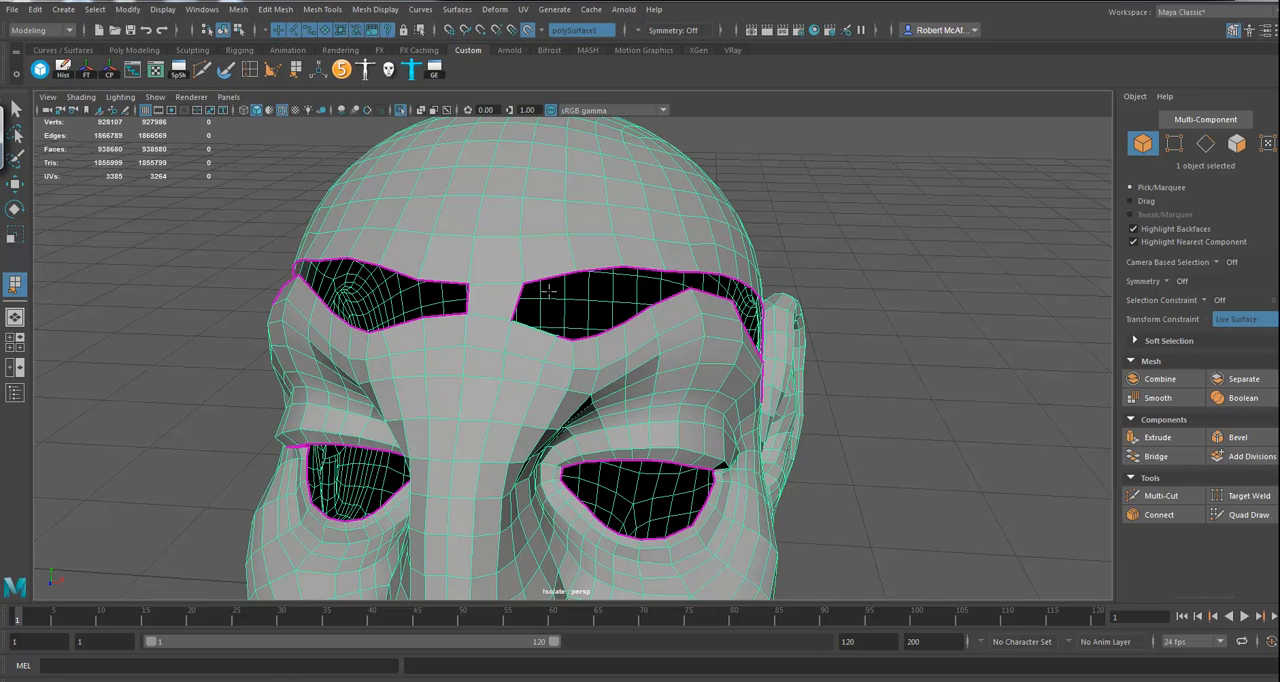
left_click(546, 278)
key("Return")
Step: Append two more quads across the forehead gap on the other side of the central quad
left_click(449, 285)
left_click(446, 281)
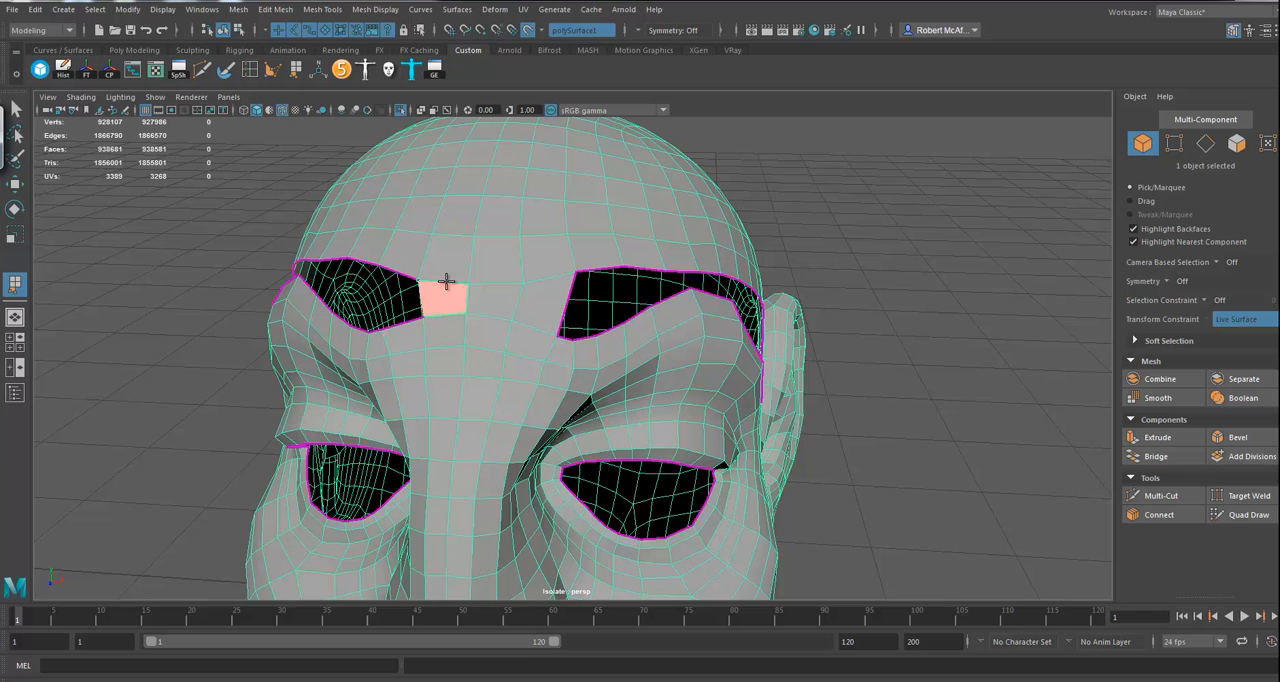
key("Return")
key("g")
left_click(405, 323)
left_click(402, 273)
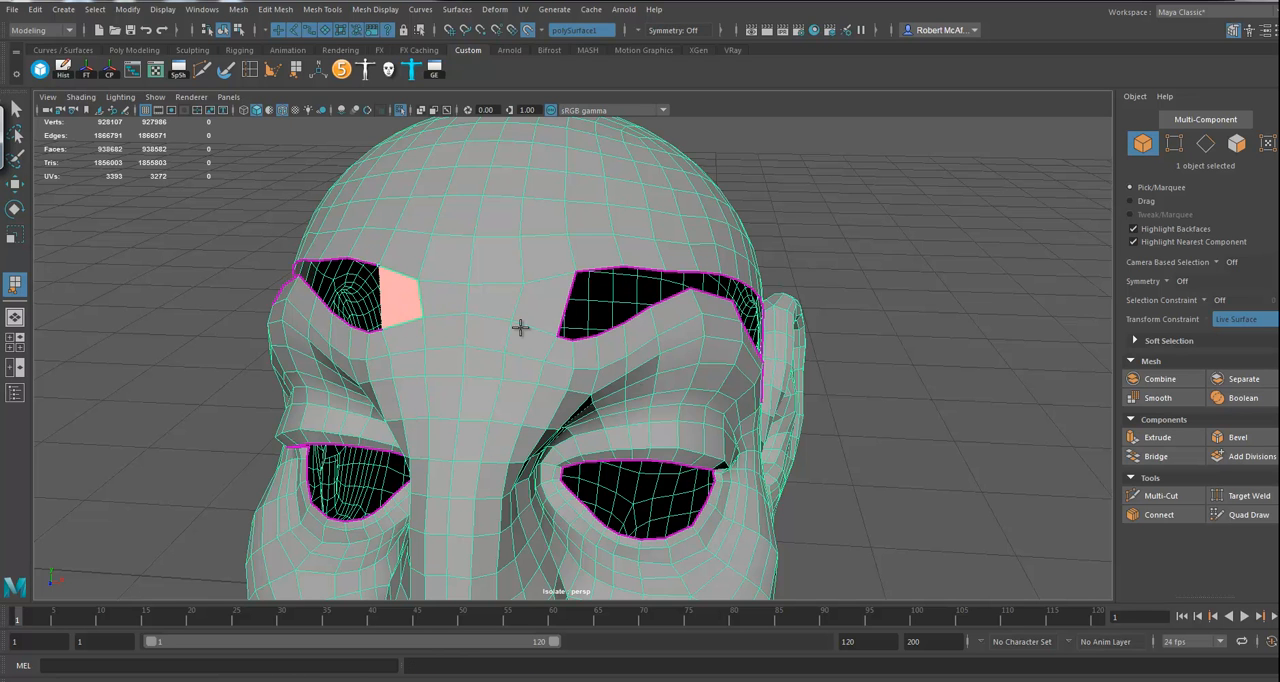
key("Return")
Step: Append three quads above the brow on the visible ear's side, starting from the inner end of the forehead gap
left_click_drag(900, 363, 672, 319, "alt")
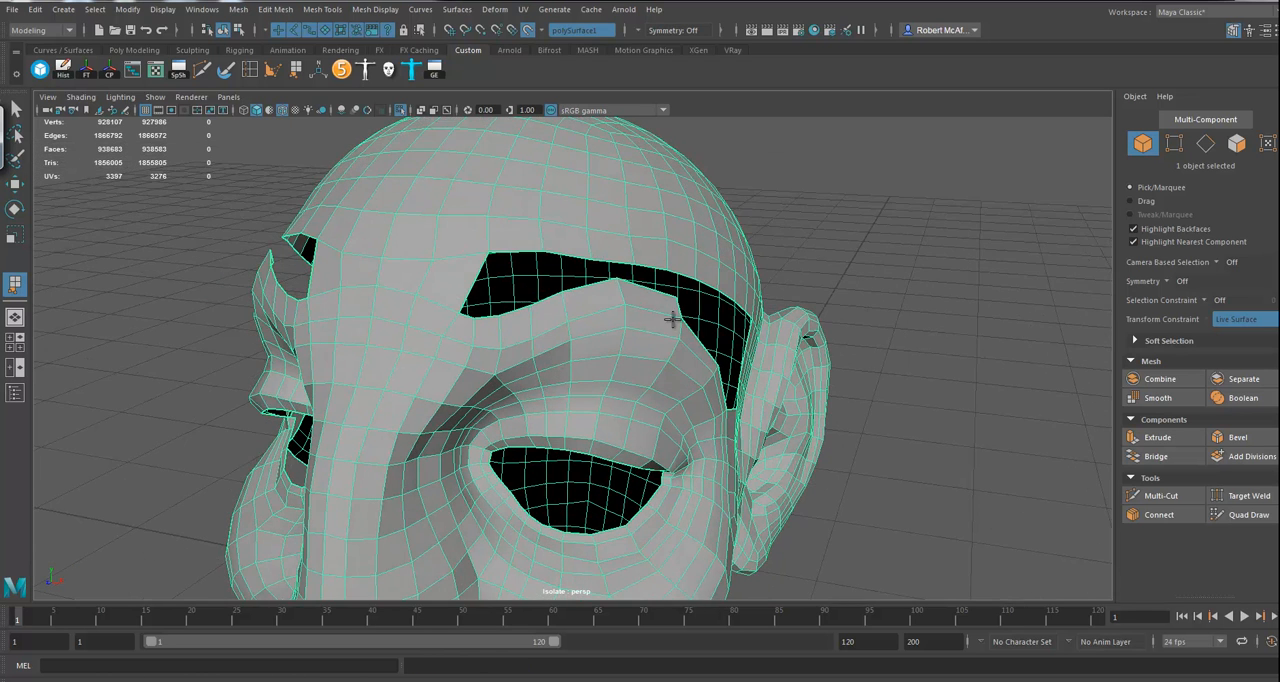
key("g")
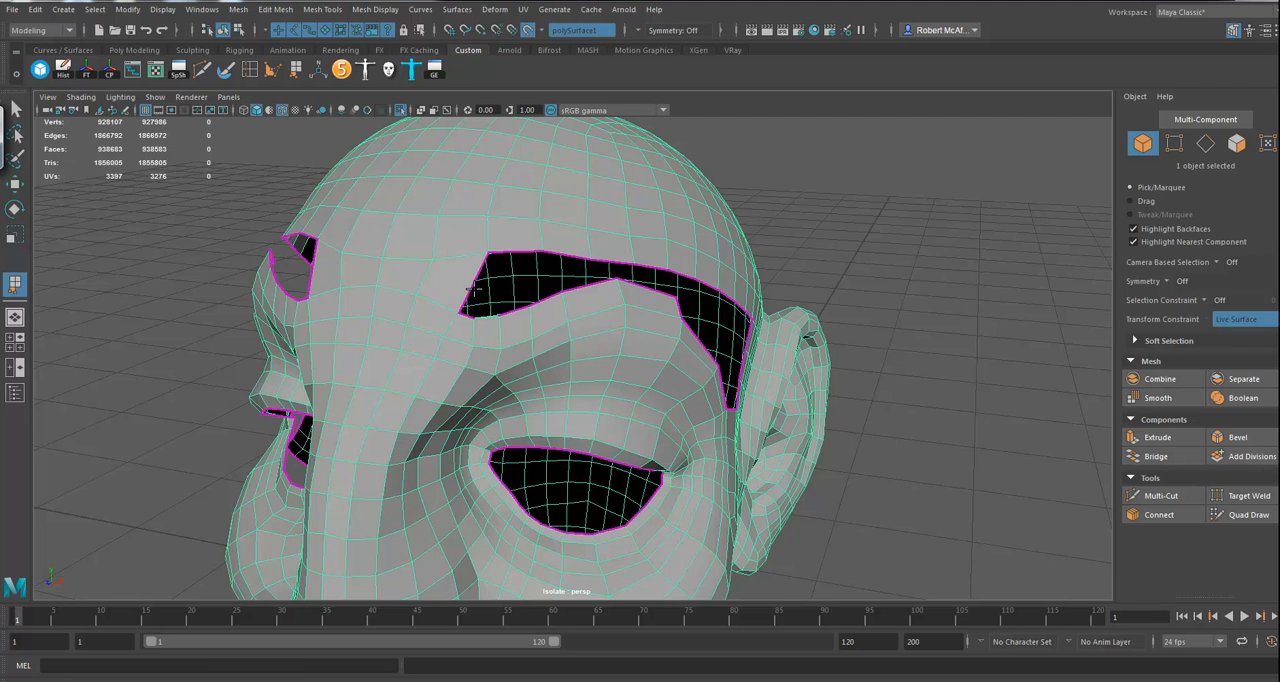
left_click(471, 285)
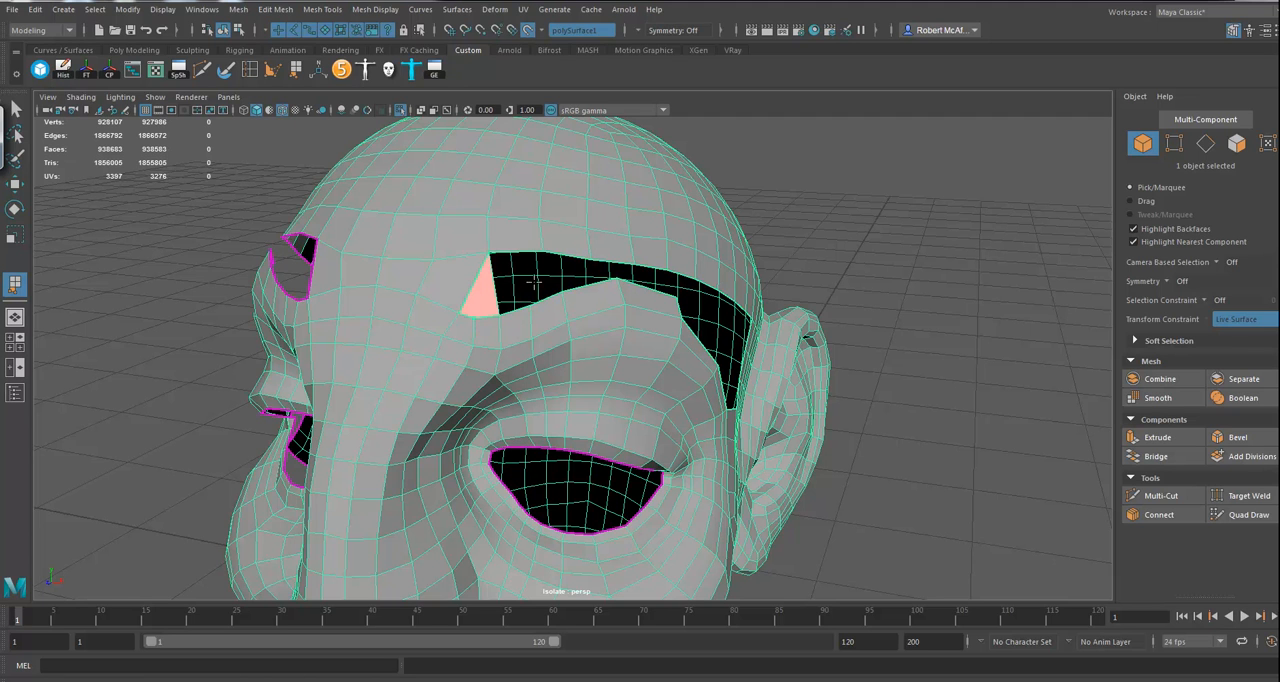
left_click_drag(860, 292, 657, 283, "alt")
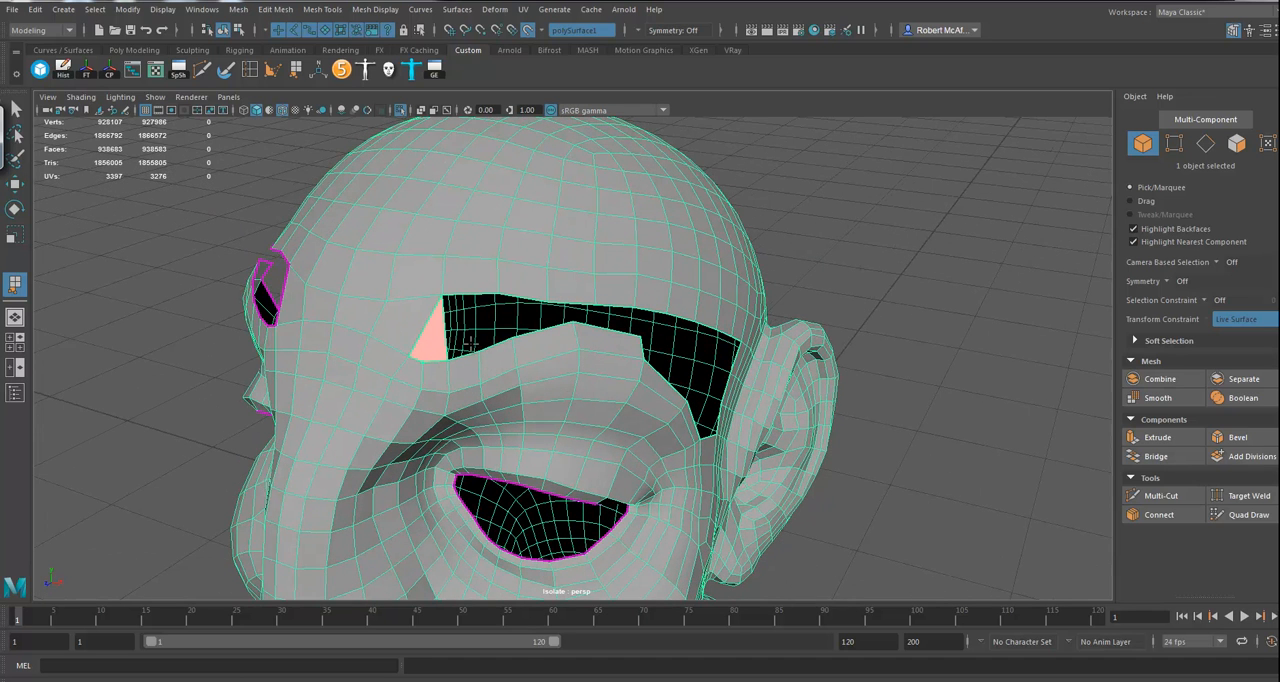
key("Return")
left_click(465, 291)
key("Return")
left_click(517, 294)
key("Return")
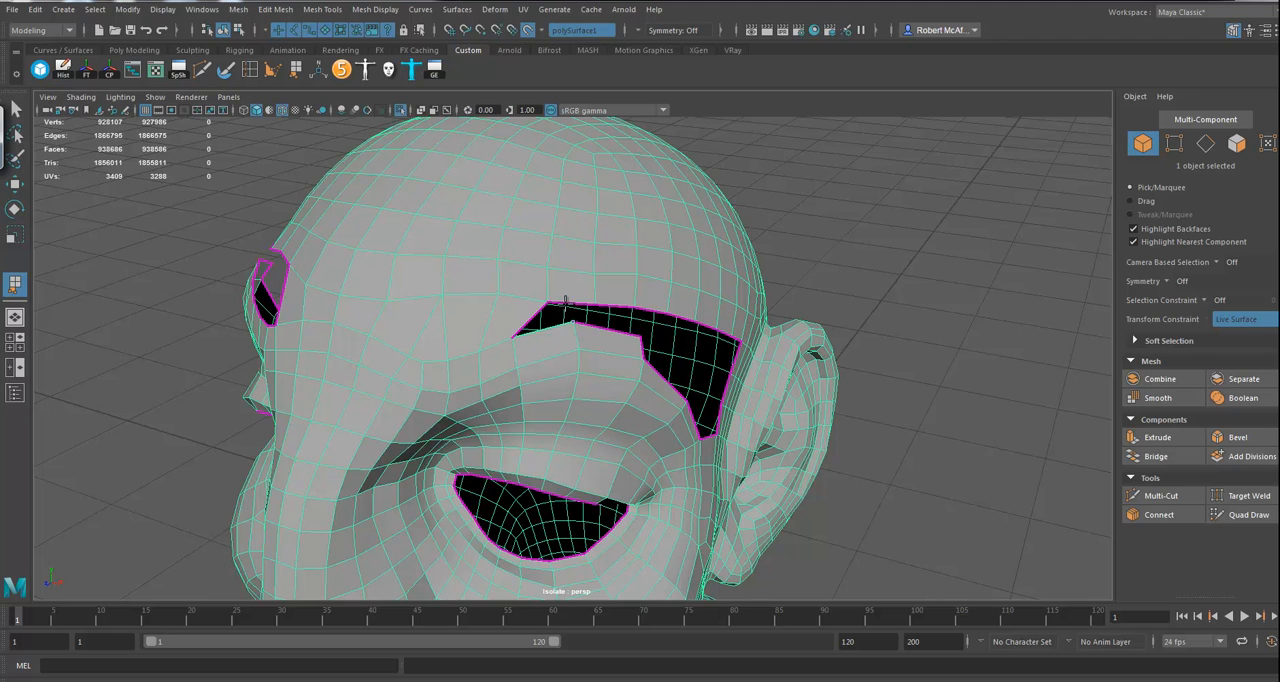
Step: Append two more quads over the outer brow, continuing up to the corner of the temple gap
left_click(567, 304)
key("Return")
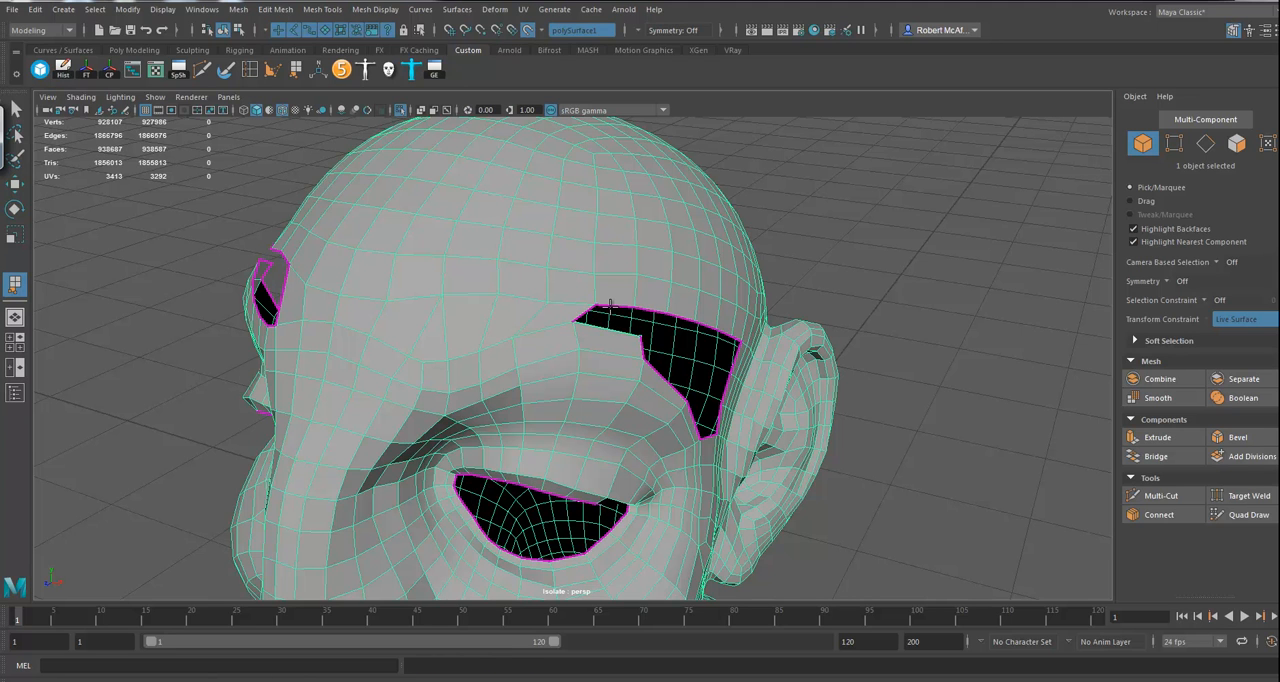
left_click(610, 304)
key("Return")
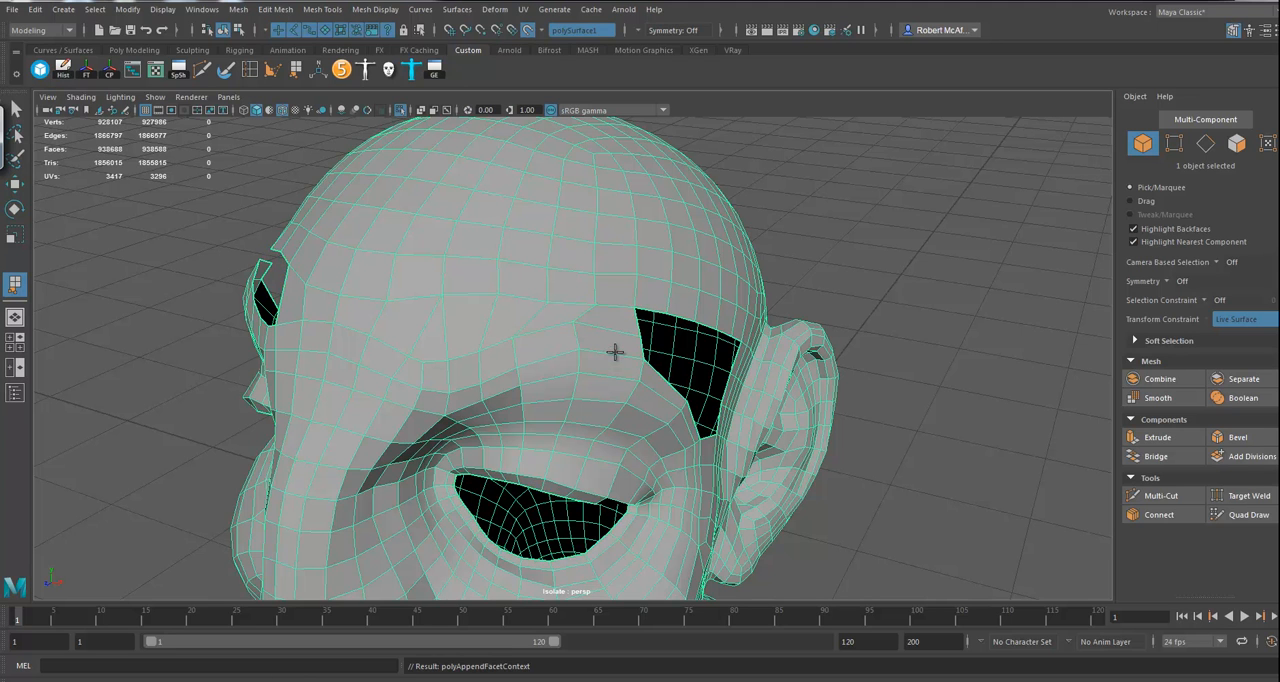
Step: Split the wedge-shaped face above the inner brow with a Multi-Cut edge
left_click(201, 70)
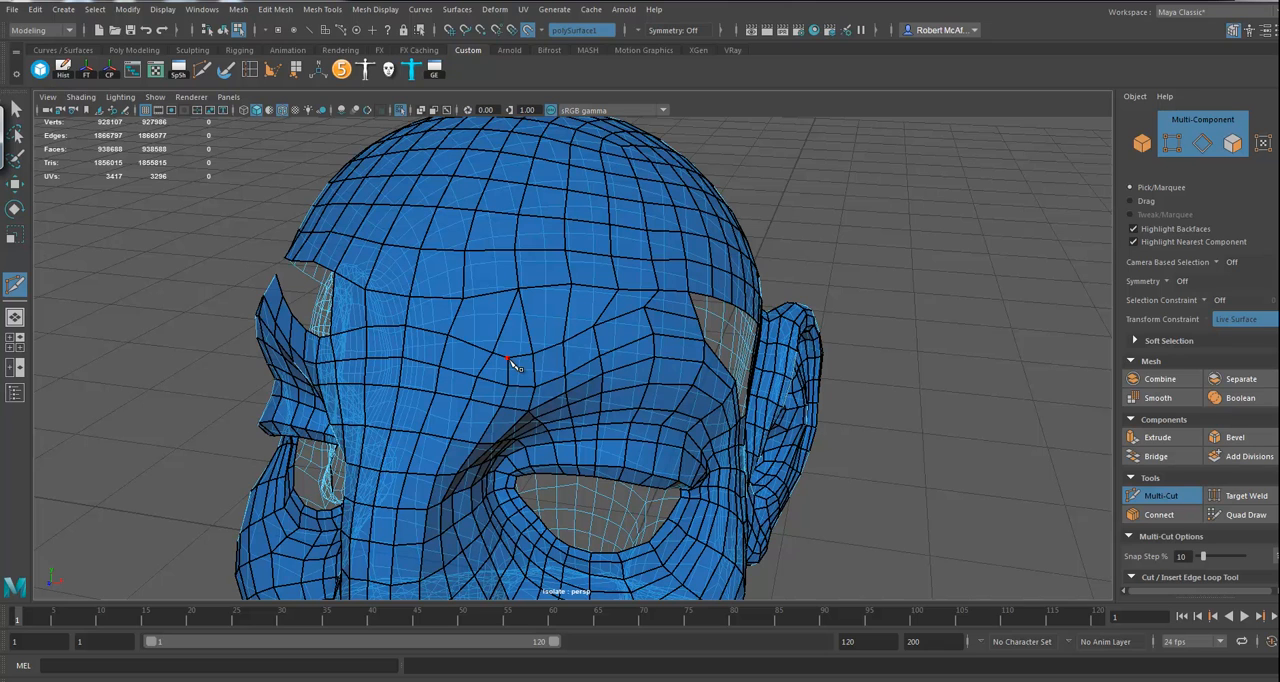
left_click(508, 358)
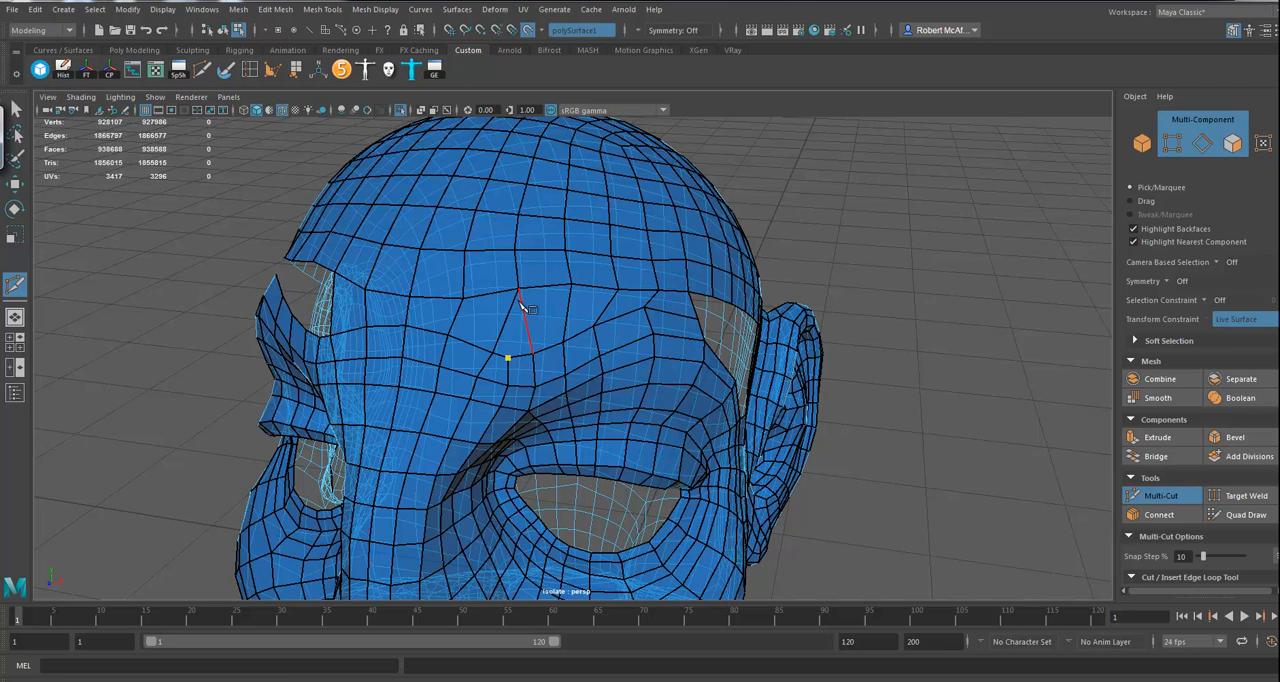
right_click(502, 362)
Step: Cut an edge path from the inner brow up to a vertex on the upper forehead and back down to the brow alongside
left_click(492, 352)
left_click(493, 291)
left_click(492, 248)
left_click(500, 215)
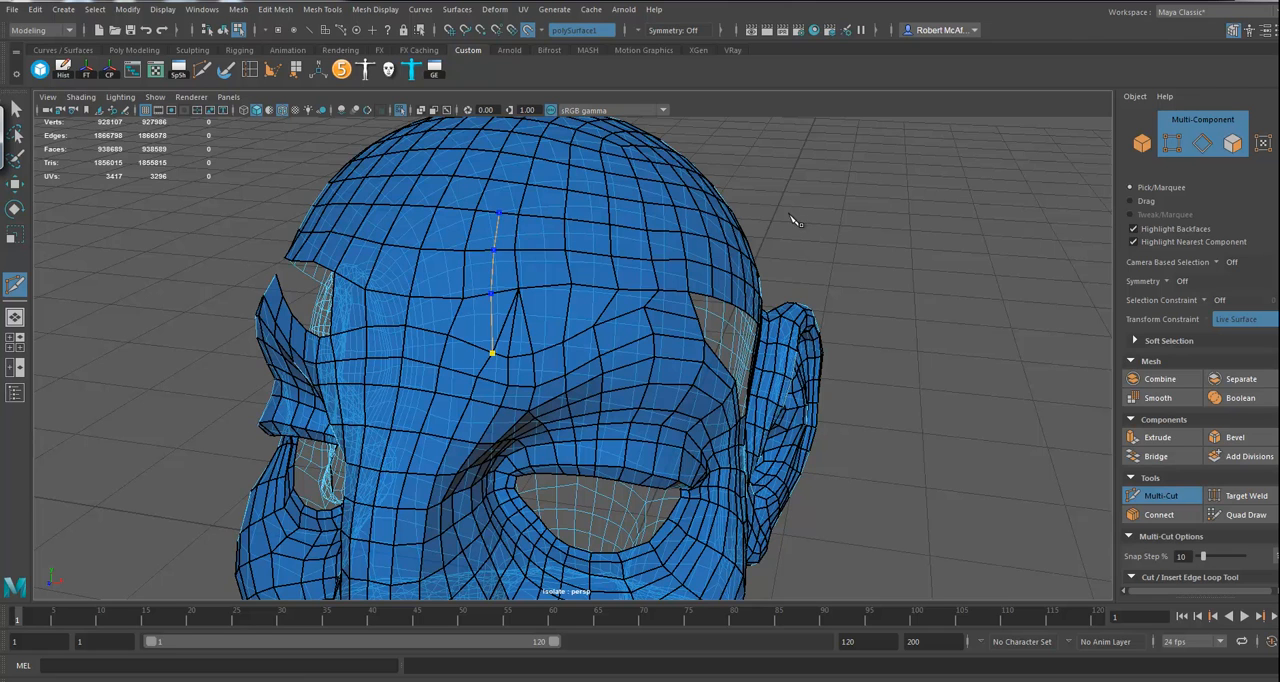
left_click_drag(797, 220, 797, 235, "alt")
left_click(496, 252)
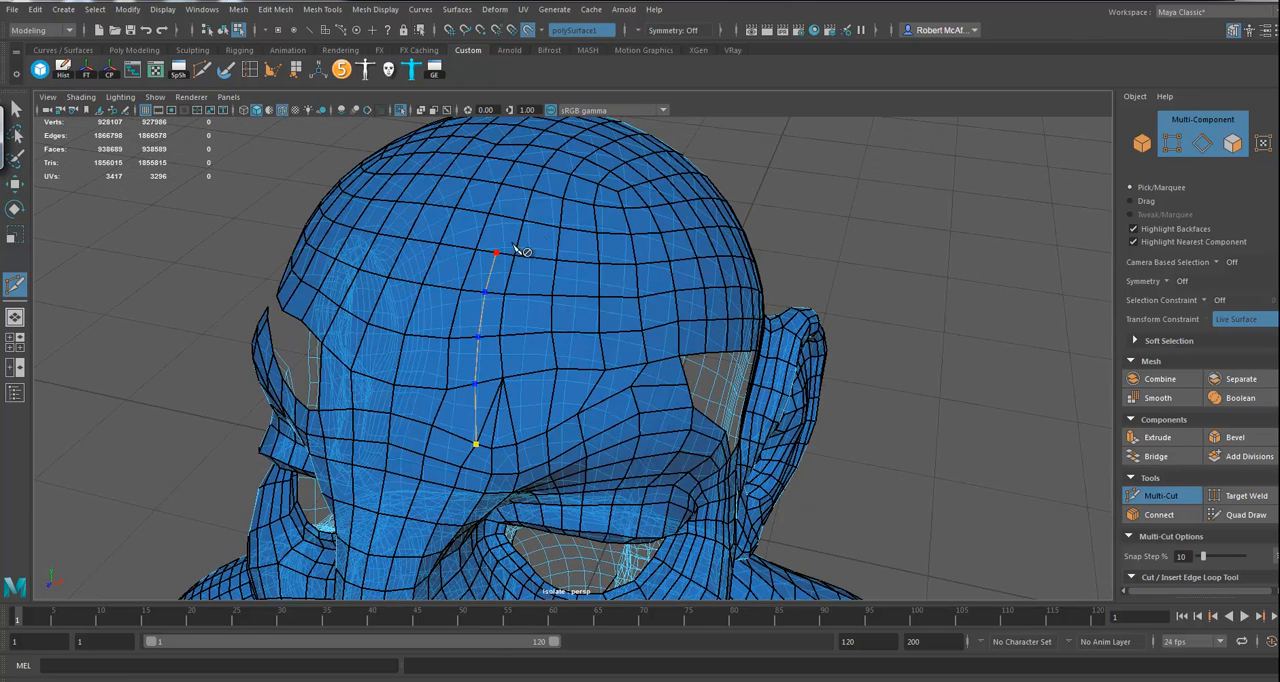
left_click(536, 258)
left_click(530, 294)
left_click(528, 333)
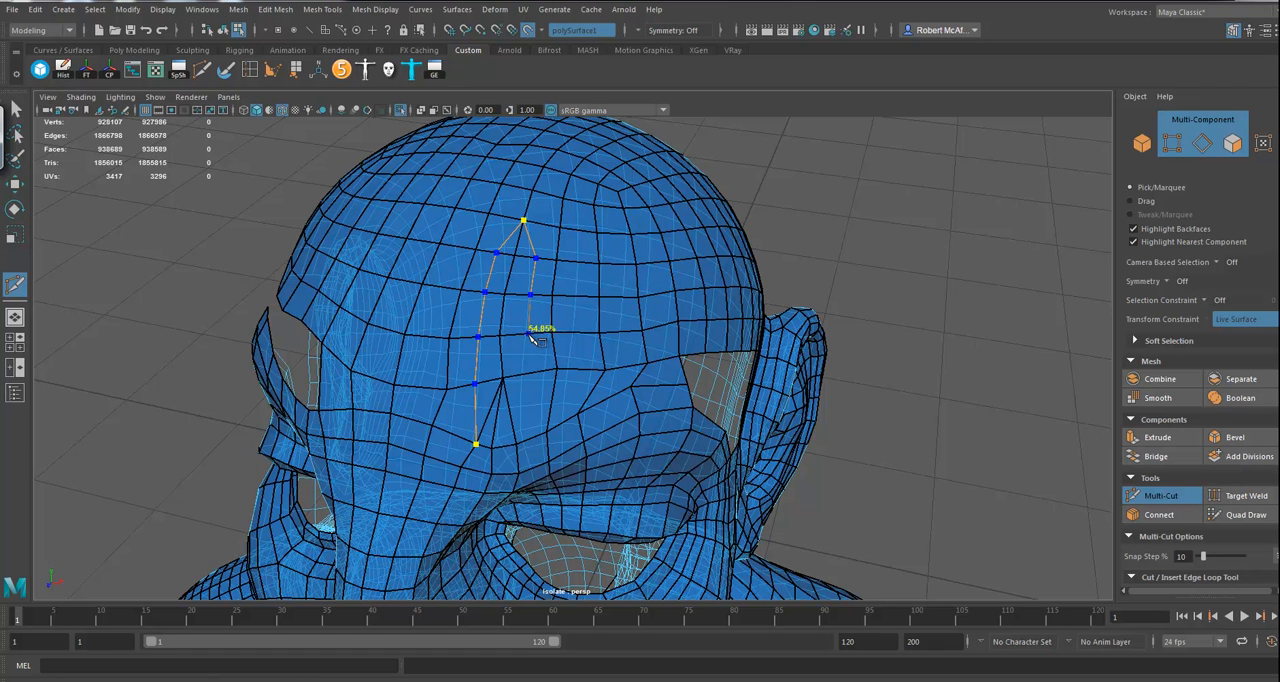
left_click(532, 371)
left_click(516, 444)
key("Return")
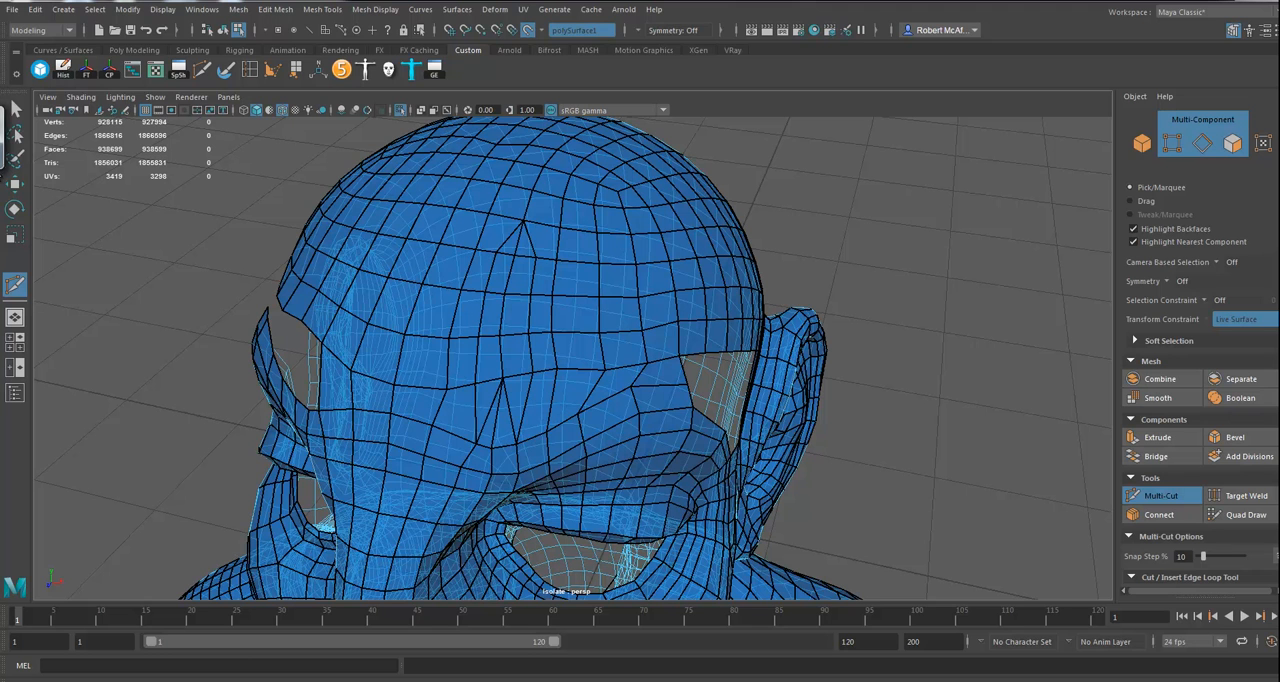
Step: Delete the leftover edges at the brow wedge and at the peak of the new cut on the upper forehead
left_click(14, 185)
left_click(510, 390)
left_click(528, 216, "shift")
key("Delete")
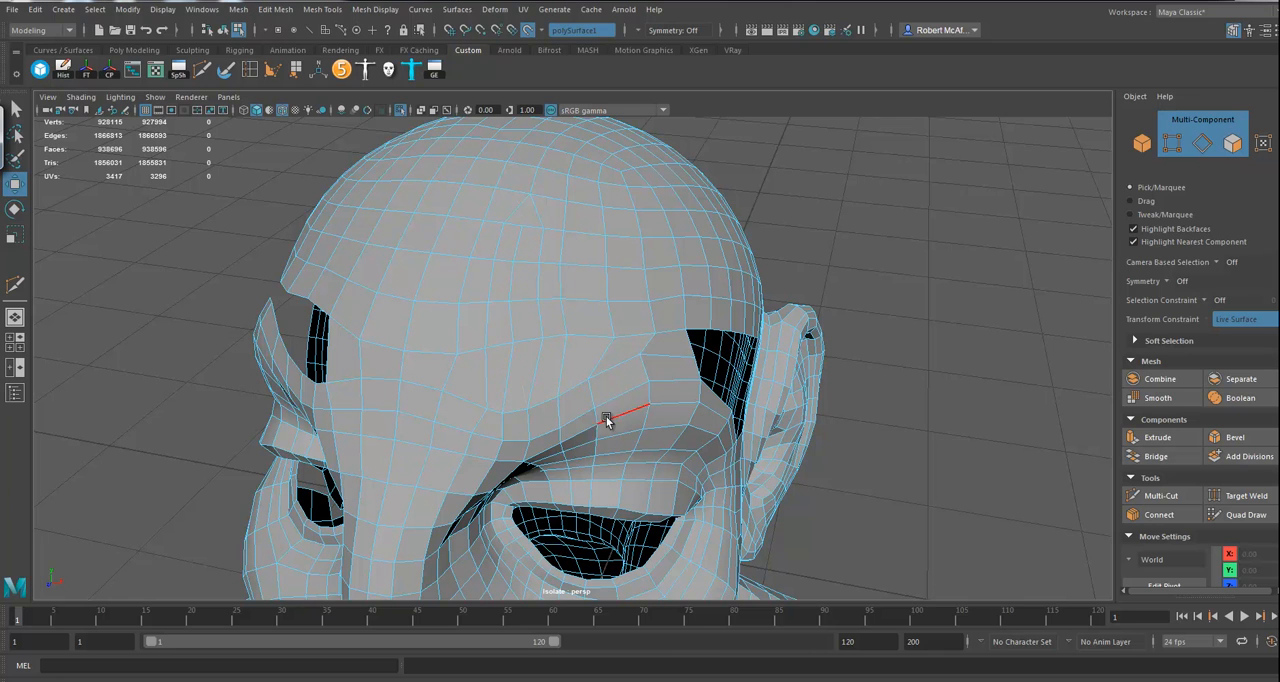
Step: Insert an edge loop across the forehead from the front border of the temple gap, and return to whole-object selection
left_click_drag(745, 438, 600, 380, "alt")
left_click_drag(491, 334, 859, 338, "alt")
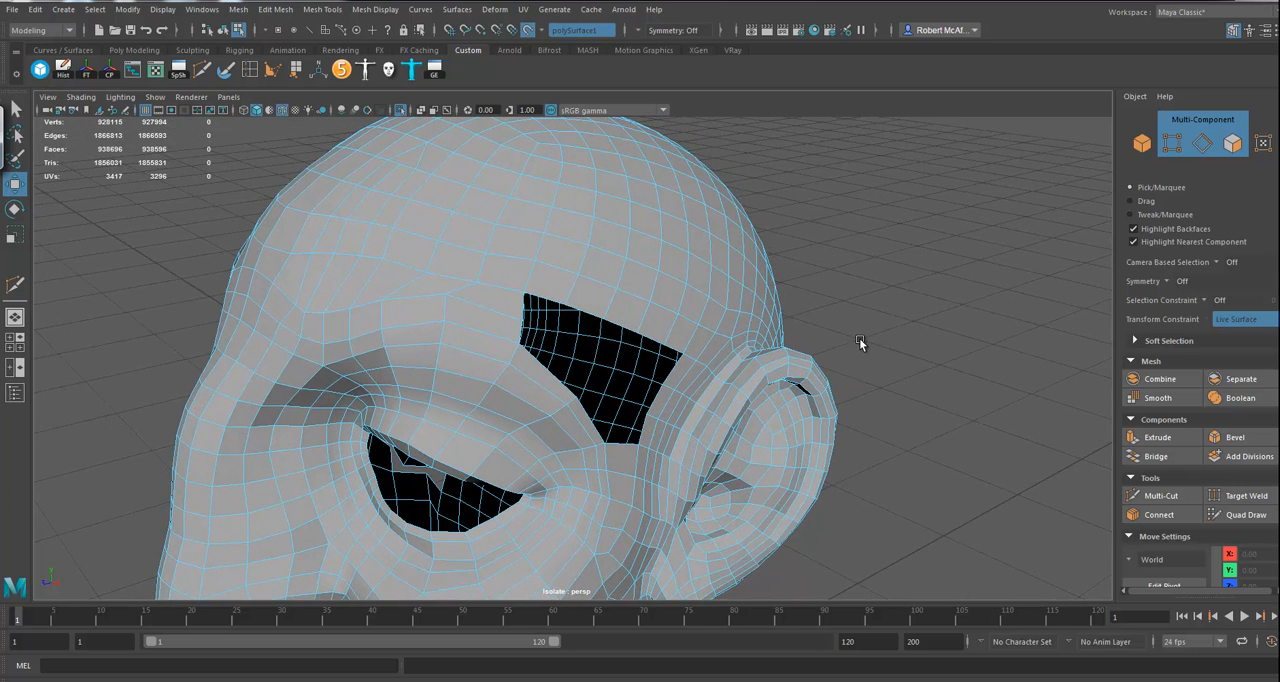
left_click(521, 311)
left_click_drag(593, 320, 910, 296, "alt")
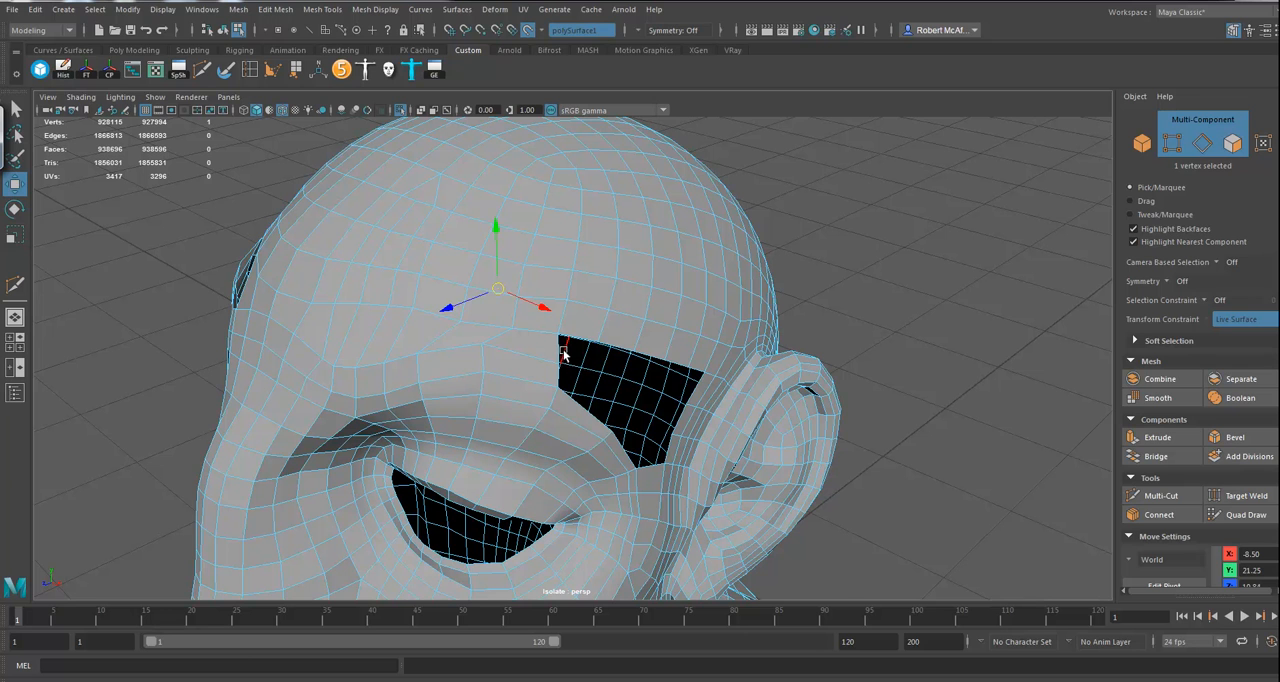
left_click(560, 352)
right_click_drag(556, 355, 580, 400, "shift")
left_click_drag(927, 397, 924, 388, "alt")
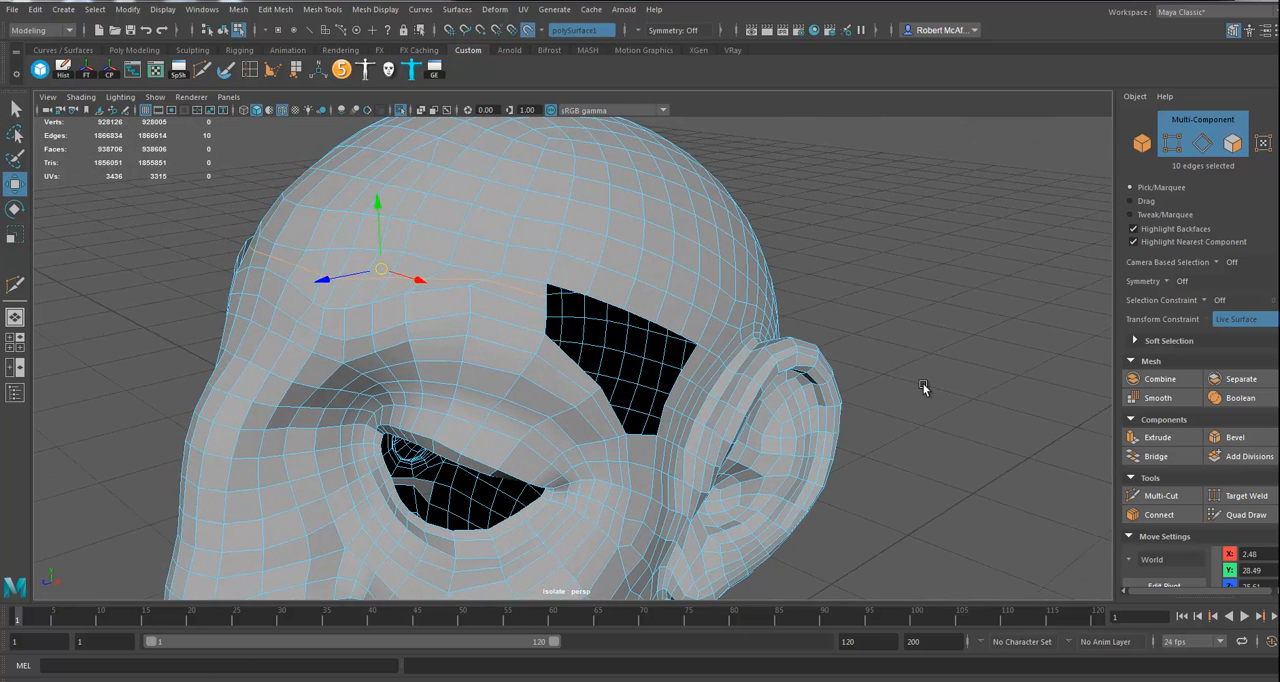
right_click_drag(610, 214, 670, 200)
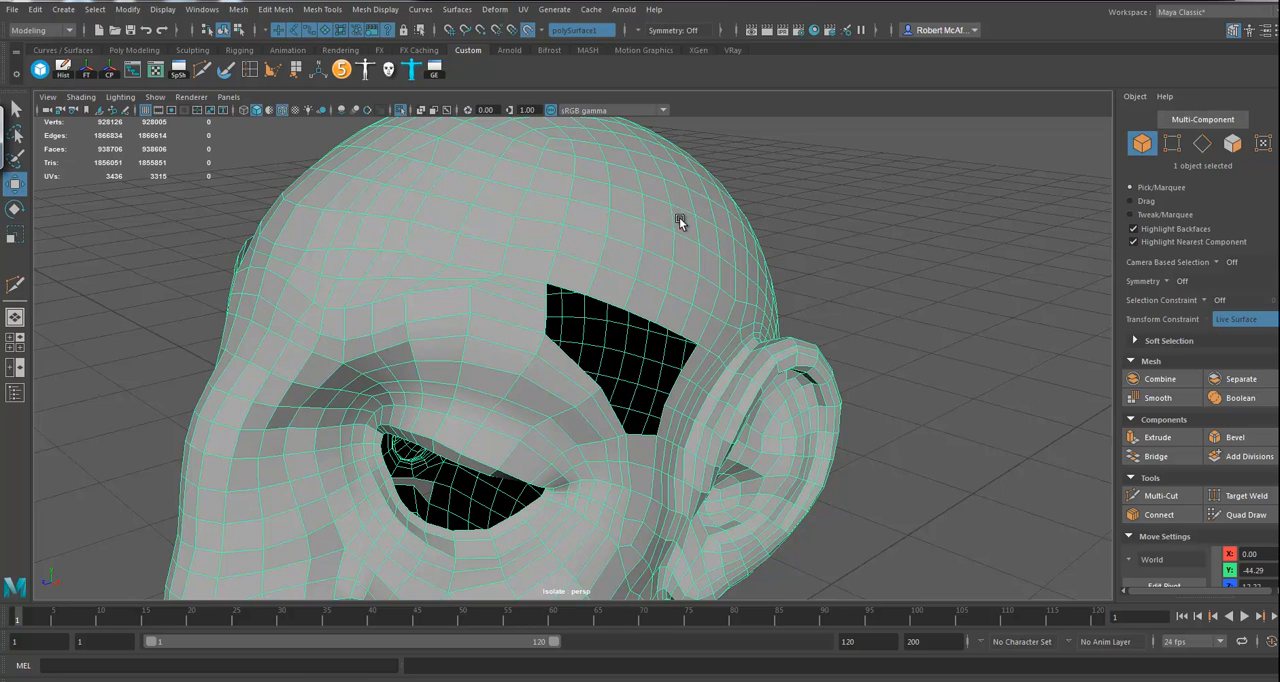
Step: Relax the vertices across the forehead and brow with Quad Draw to even out the new topology
left_click(1246, 514)
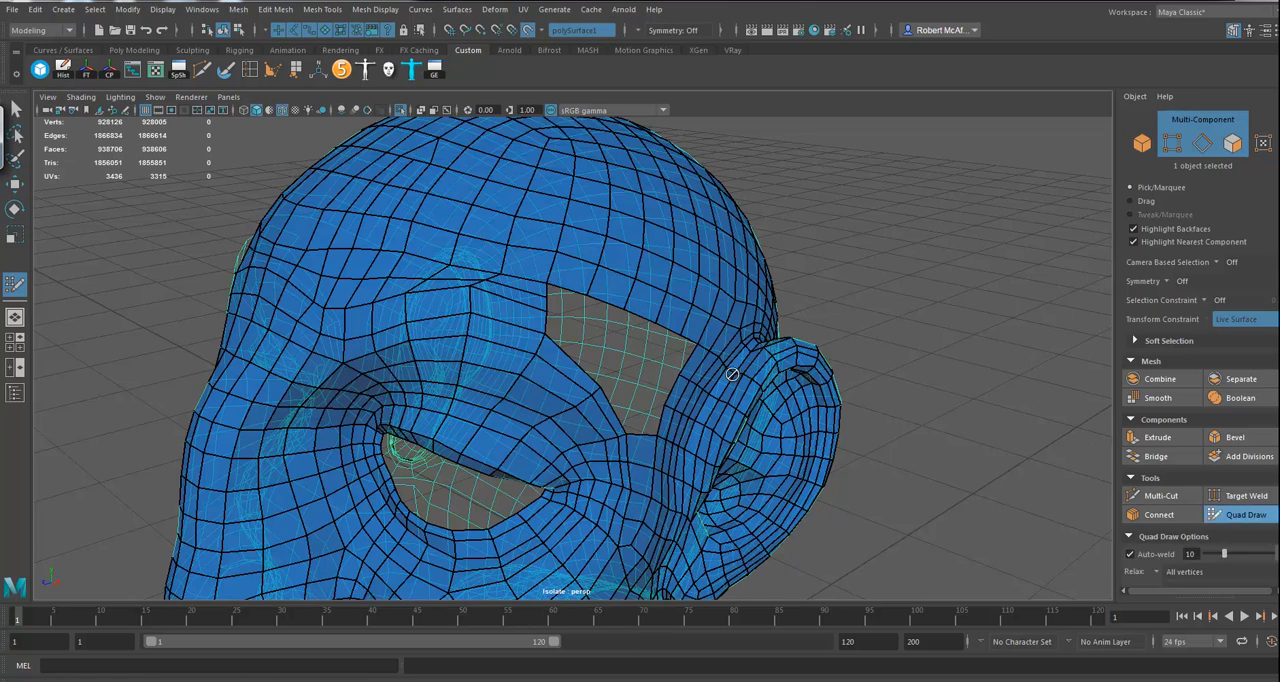
left_click_drag(917, 220, 594, 297, "alt")
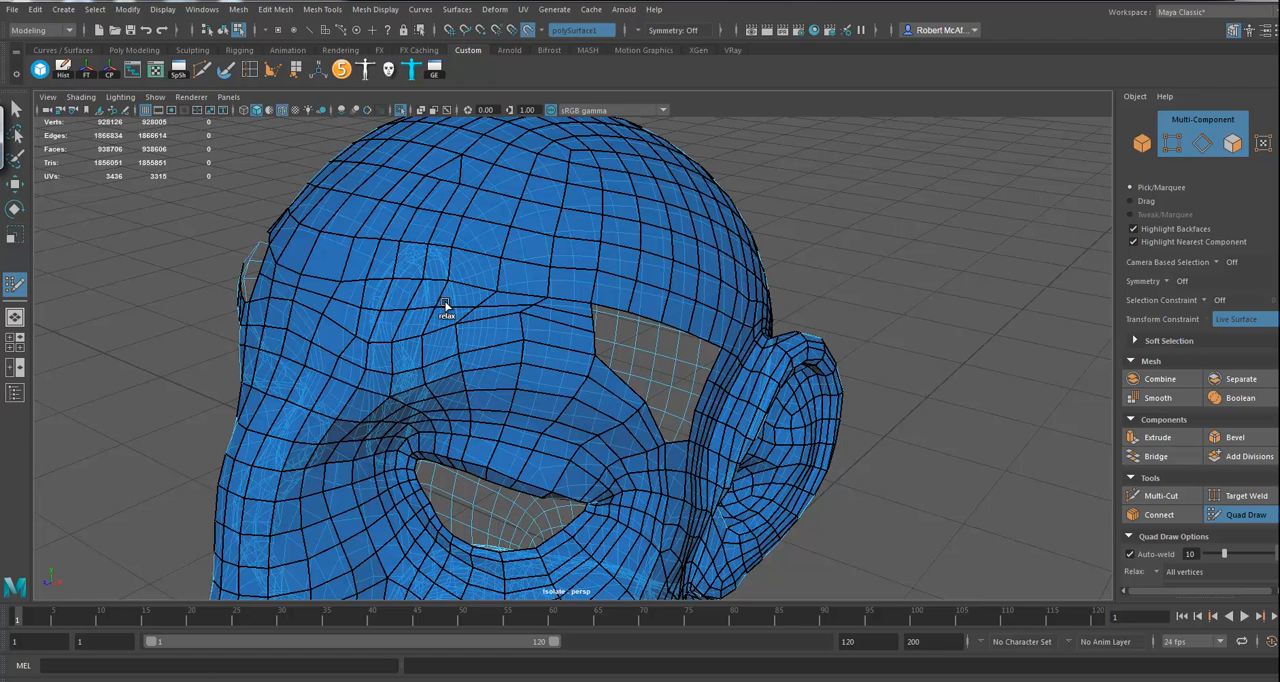
key("b")
mouse_move(440, 311)
left_mouse_down("shift")
mouse_move(500, 298)
mouse_move(508, 322)
mouse_move(522, 321)
mouse_move(416, 325)
left_mouse_up("shift")
mouse_move(301, 306)
left_mouse_down("shift")
mouse_move(337, 232)
mouse_move(295, 315)
mouse_move(313, 243)
mouse_move(361, 333)
left_mouse_up("shift")
mouse_move(533, 328)
left_mouse_down("shift")
mouse_move(557, 303)
mouse_move(491, 334)
mouse_move(537, 336)
left_mouse_up("shift")
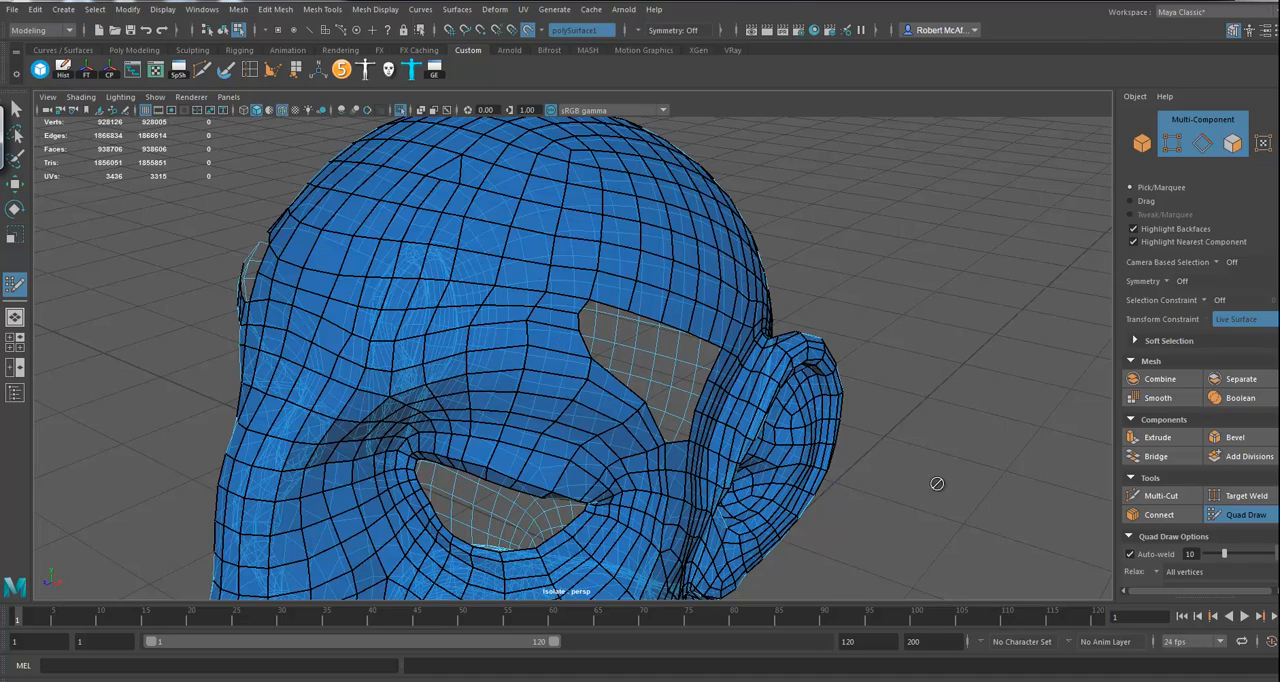
left_click_drag(898, 366, 982, 467, "alt")
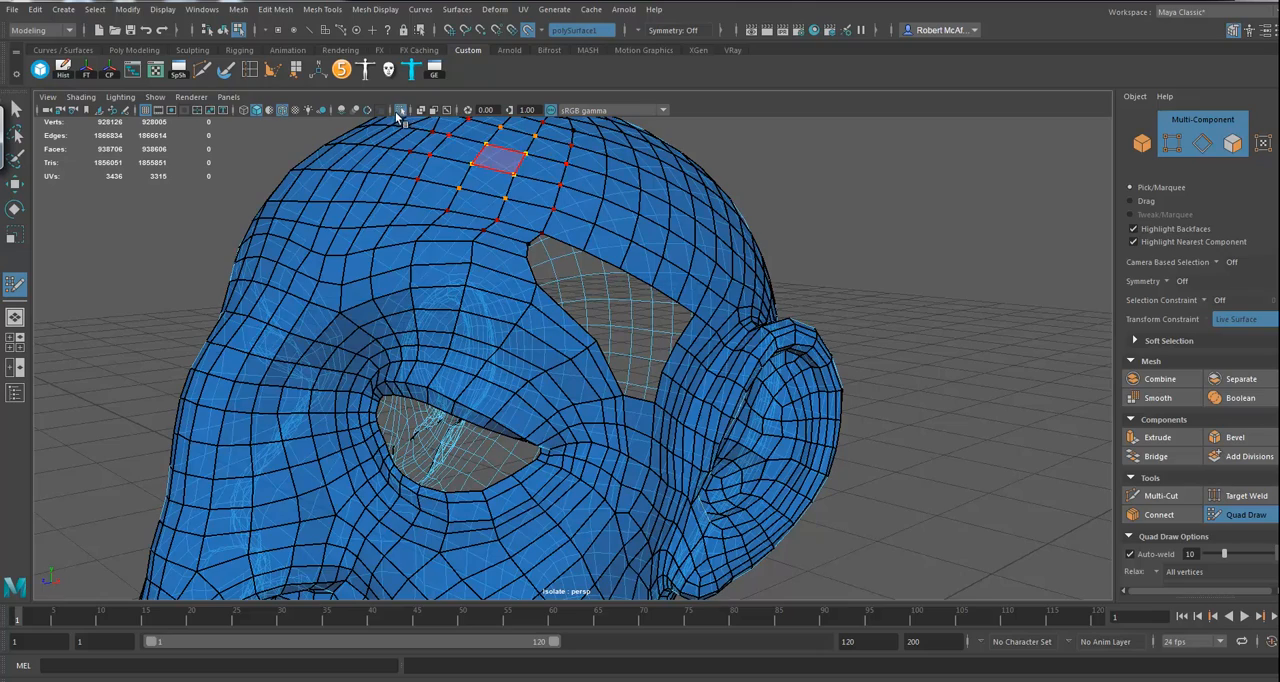
Step: Show the high-poly head again, leave Quad Draw, select a border edge of the temple gap and fill the hole
left_click(397, 110)
mouse_move(965, 397)
left_mouse_down("alt")
mouse_move(929, 394)
mouse_move(960, 394)
mouse_move(936, 412)
mouse_move(967, 422)
mouse_move(948, 416)
left_mouse_up("alt")
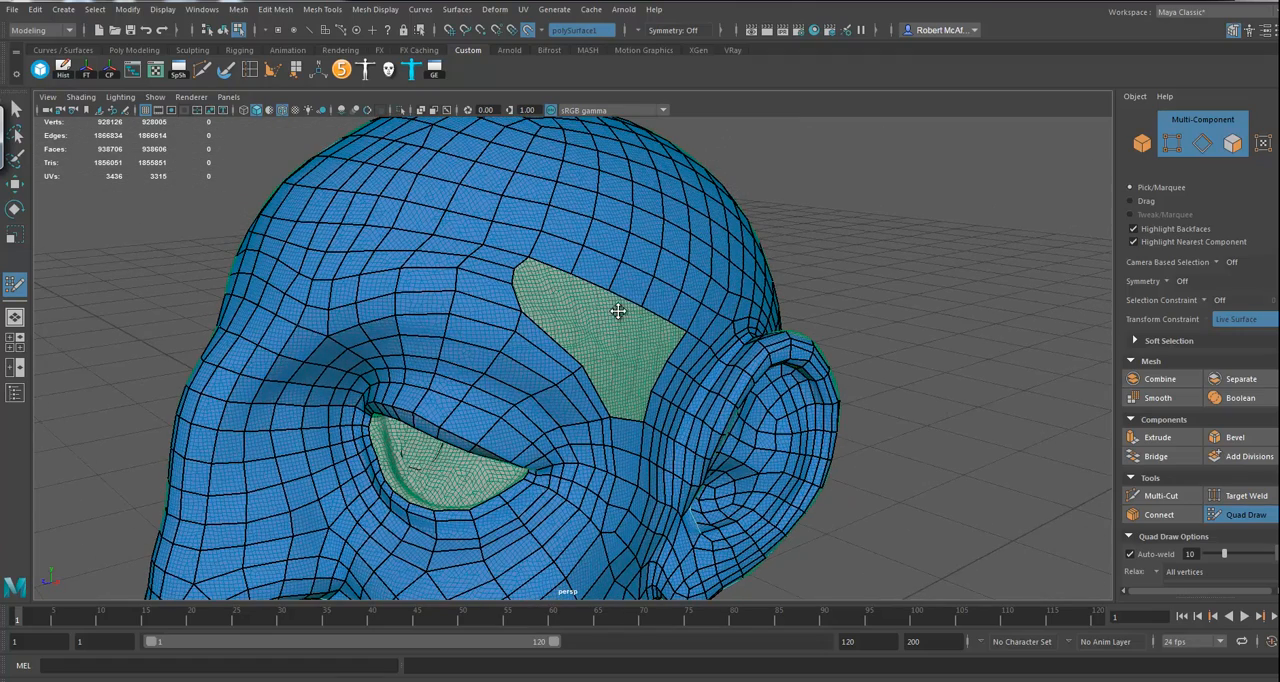
left_click(15, 184)
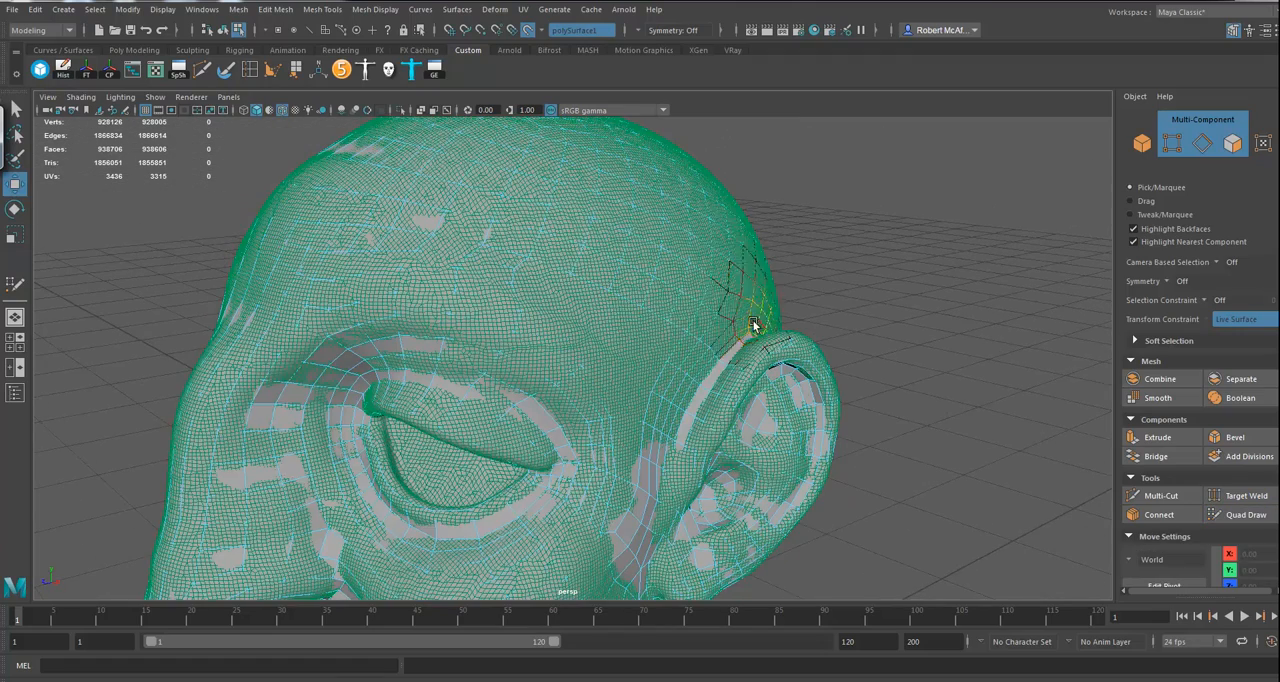
left_click(621, 301)
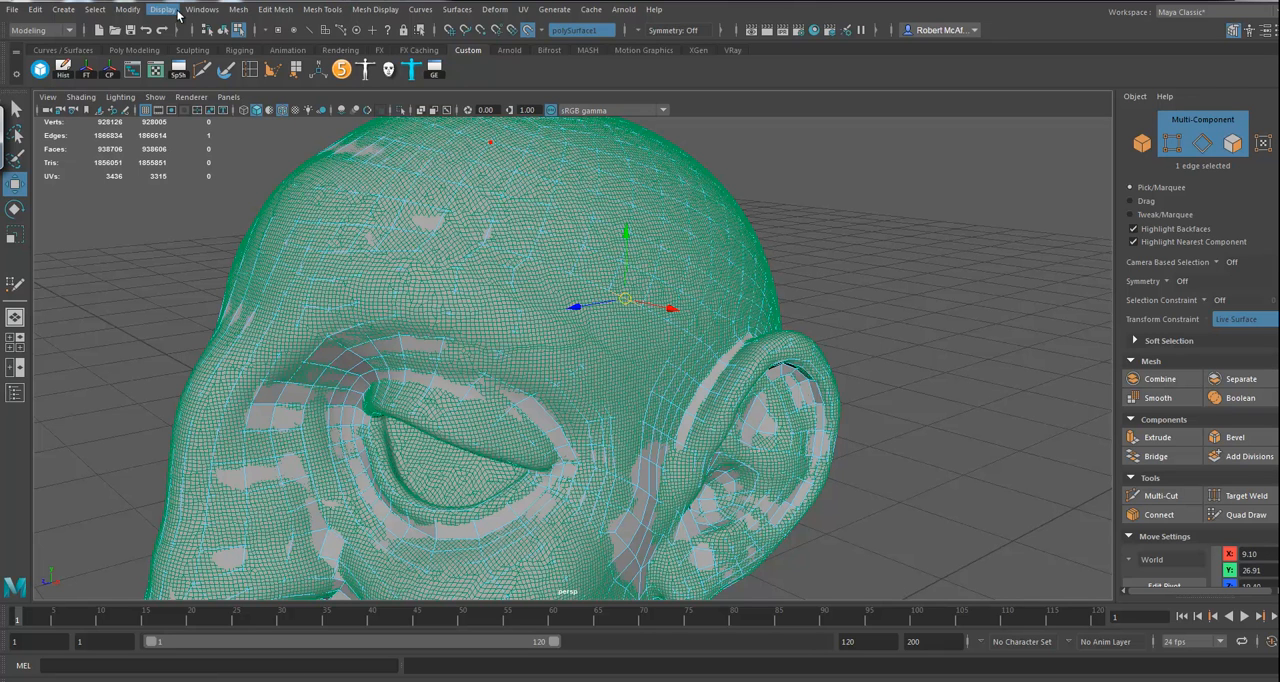
left_click(238, 9)
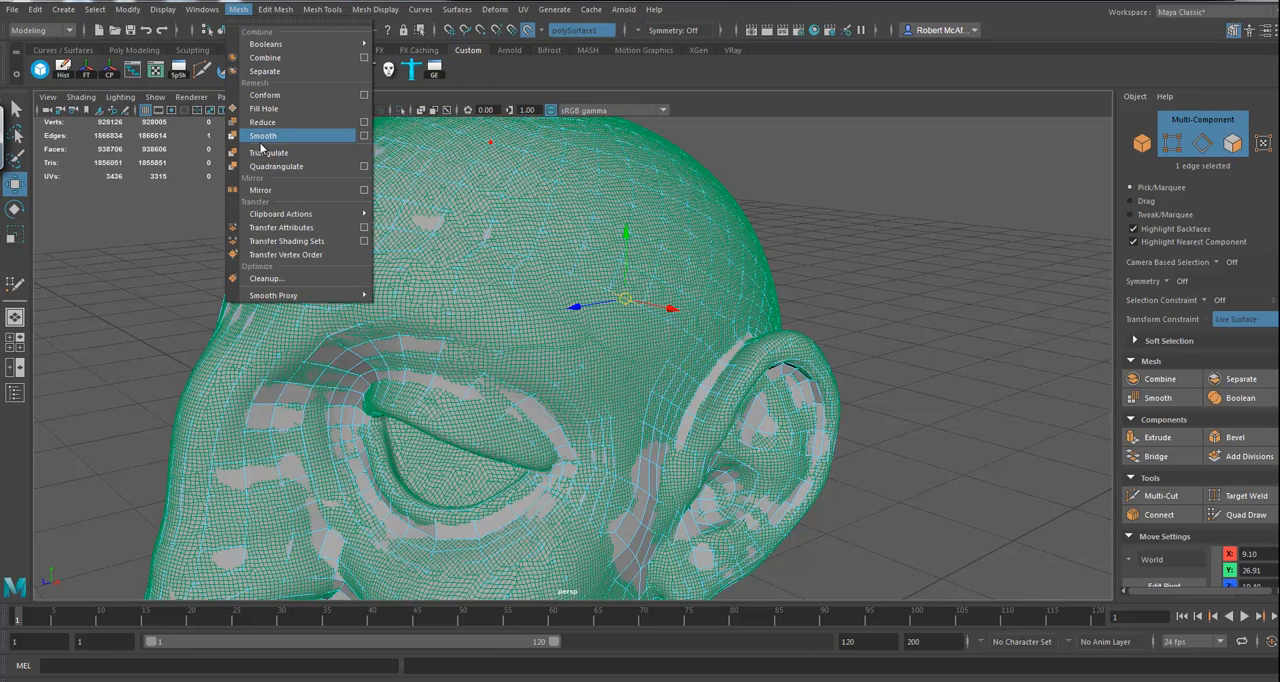
left_click(262, 108)
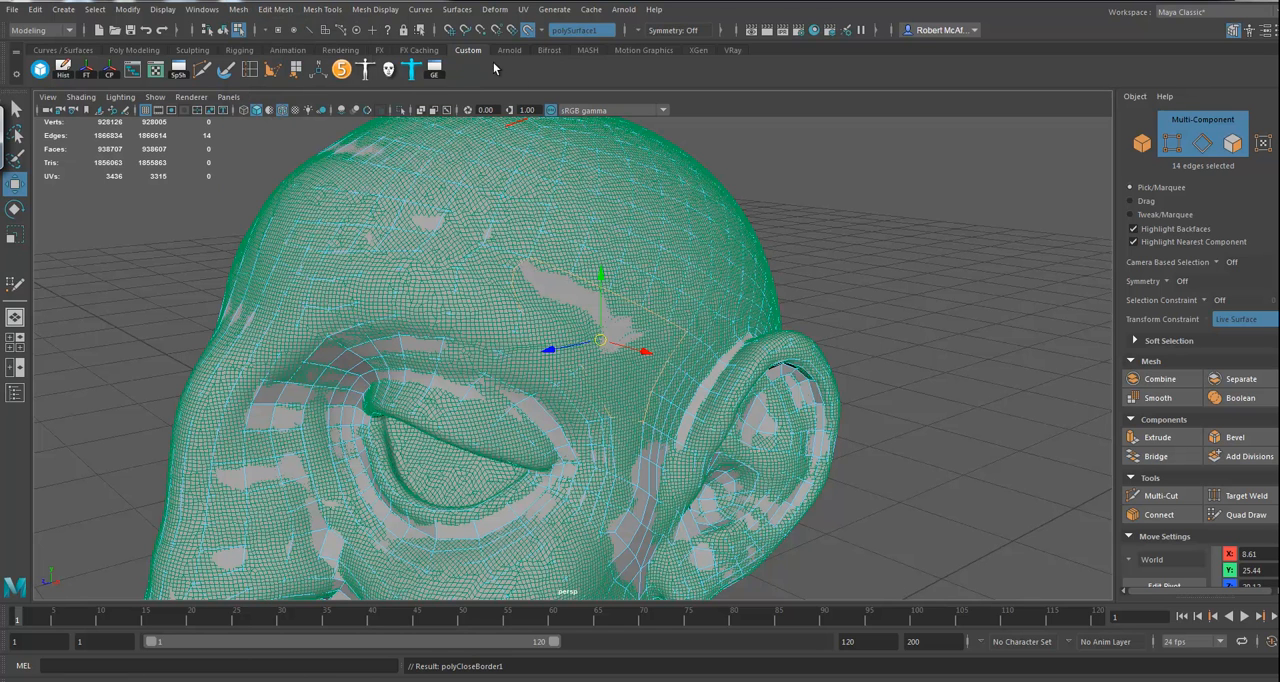
Step: Select the low-poly head as a whole object and isolate the complete mesh in the viewport
left_click(400, 111)
mouse_move(765, 295)
left_mouse_down("alt")
mouse_move(781, 301)
mouse_move(774, 289)
left_mouse_up("alt")
right_click_drag(617, 308, 628, 298)
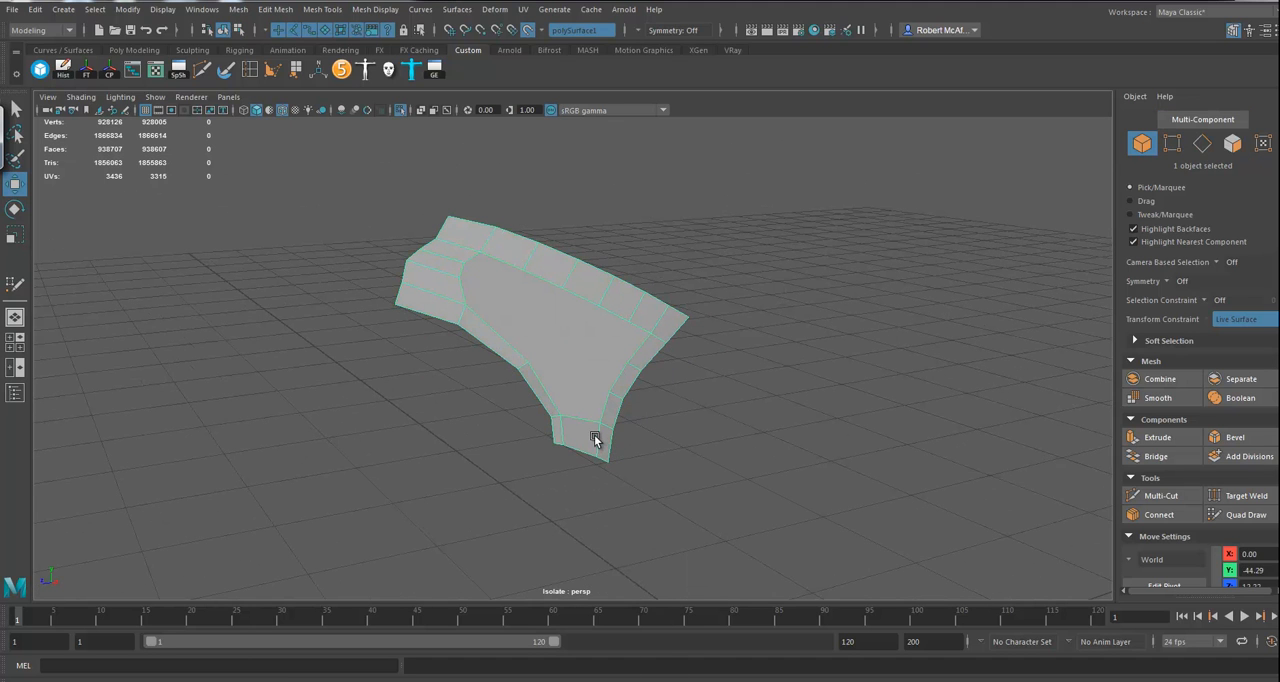
right_click_drag(538, 271, 547, 244)
left_click(401, 109)
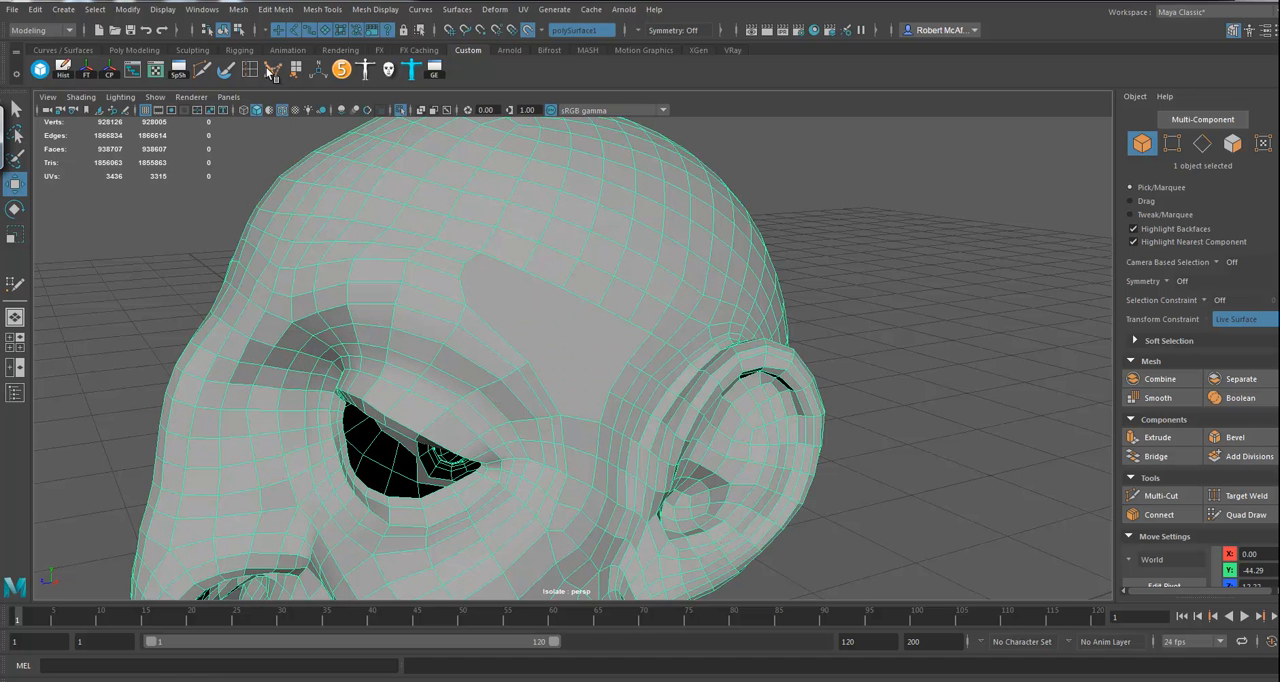
Step: Cut the filled temple face with Multi-Cut from its front border through an interior point to the lower front border
left_click(203, 70)
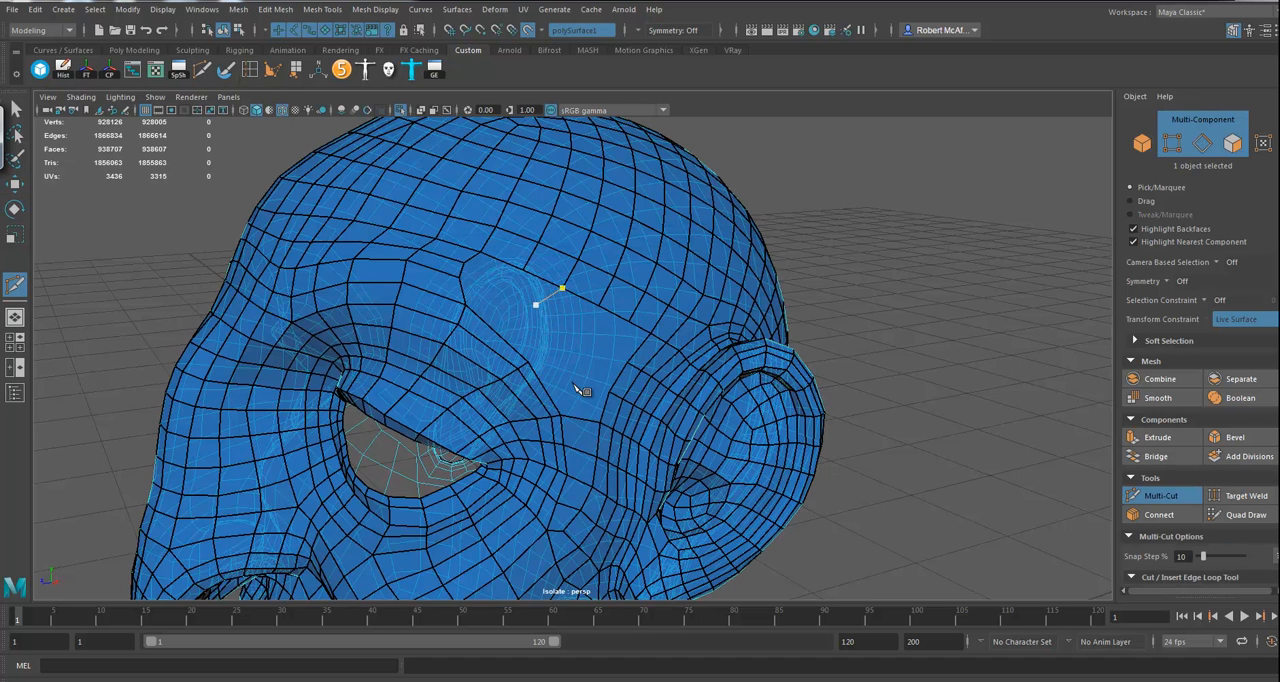
left_click_drag(898, 352, 911, 352, "alt")
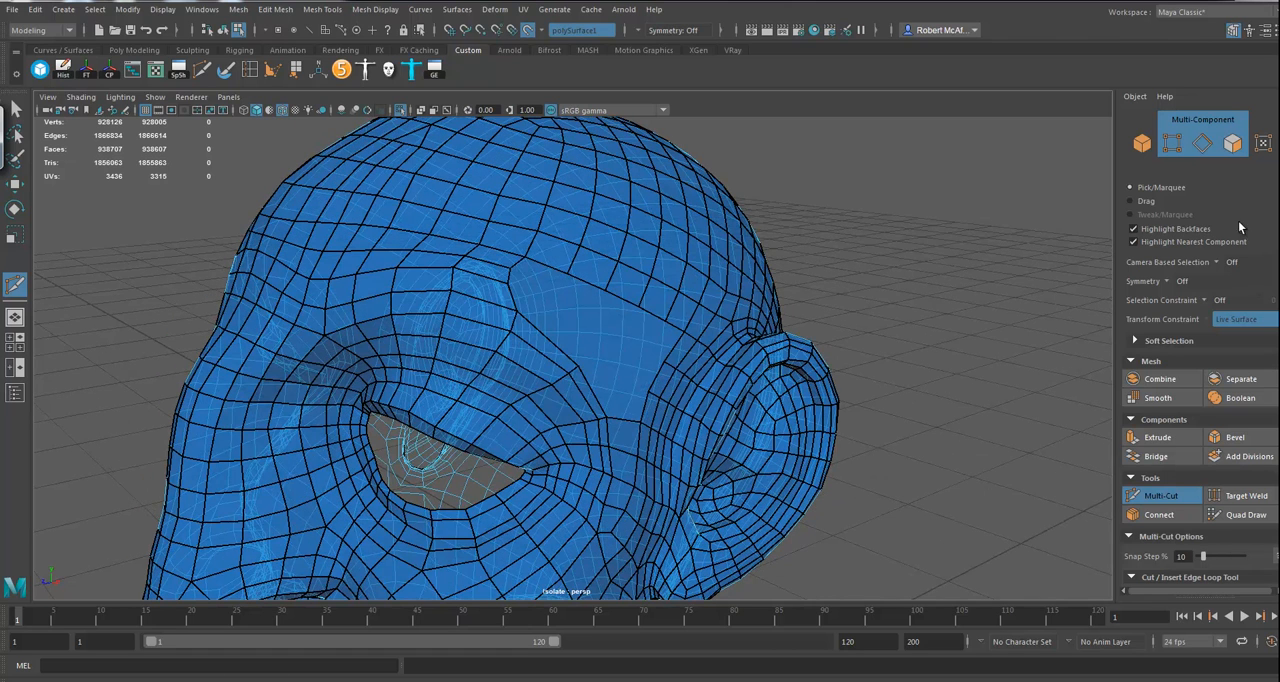
left_click_drag(957, 299, 939, 301, "alt")
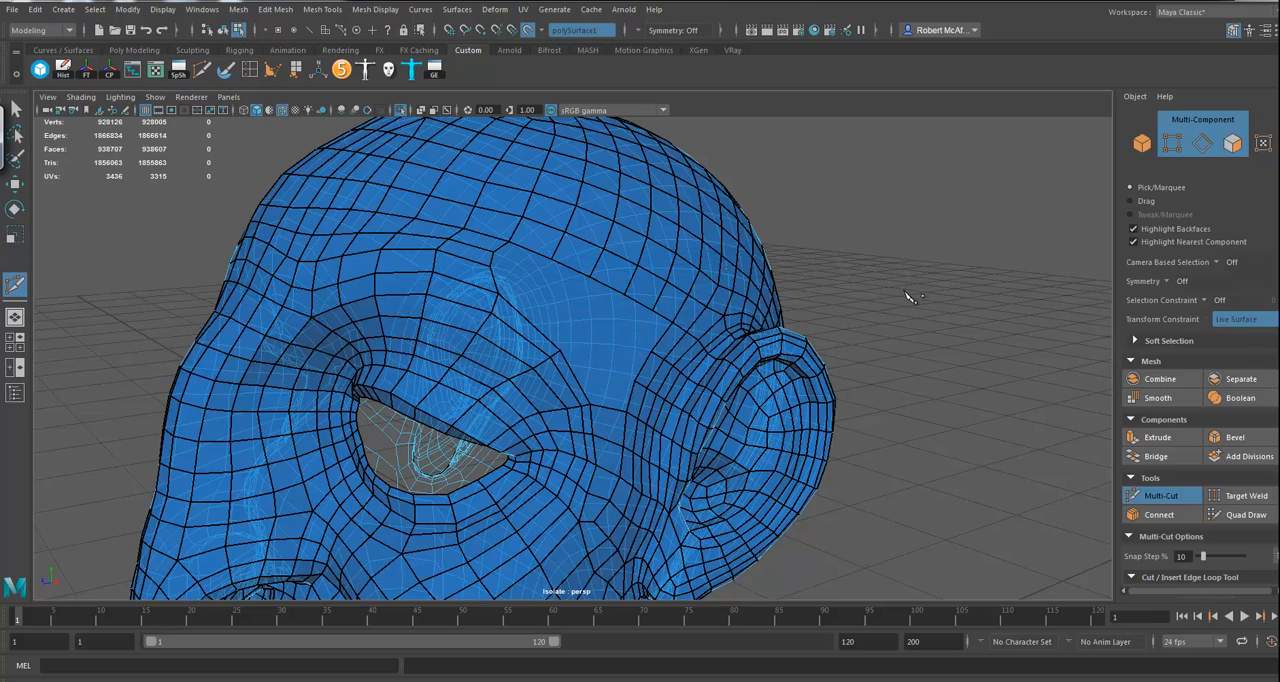
left_click_drag(840, 291, 815, 303, "alt")
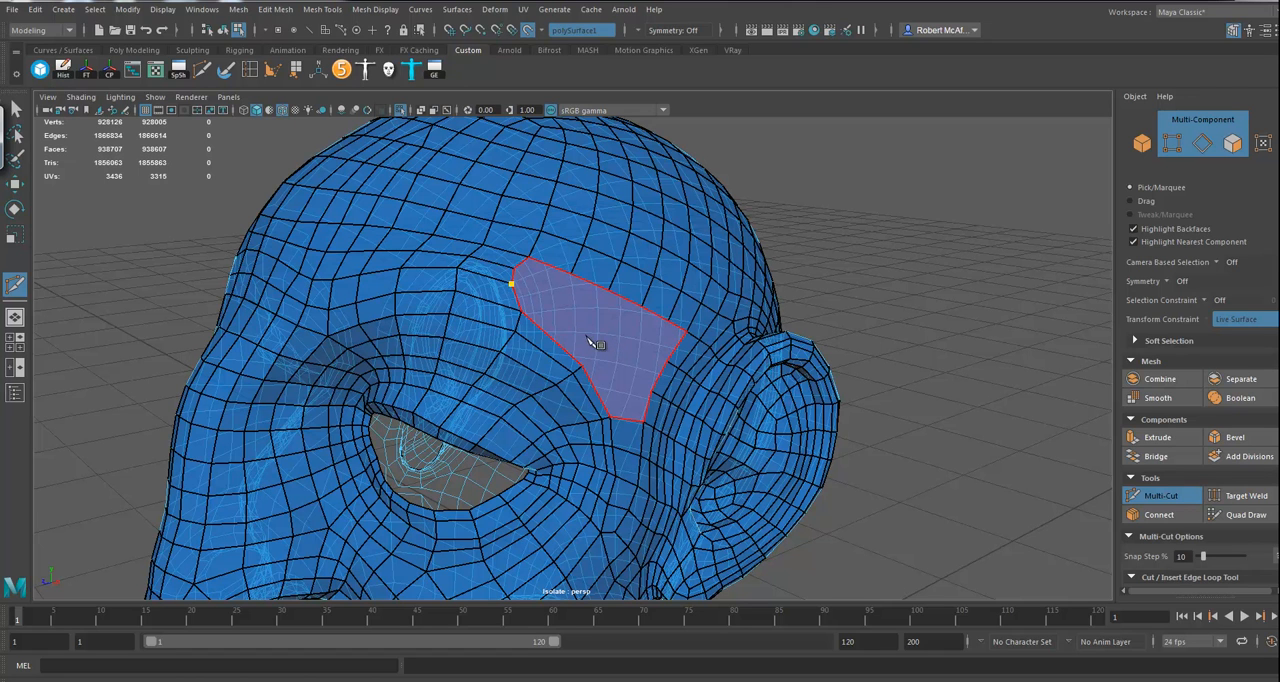
left_click(616, 388)
left_click(627, 386)
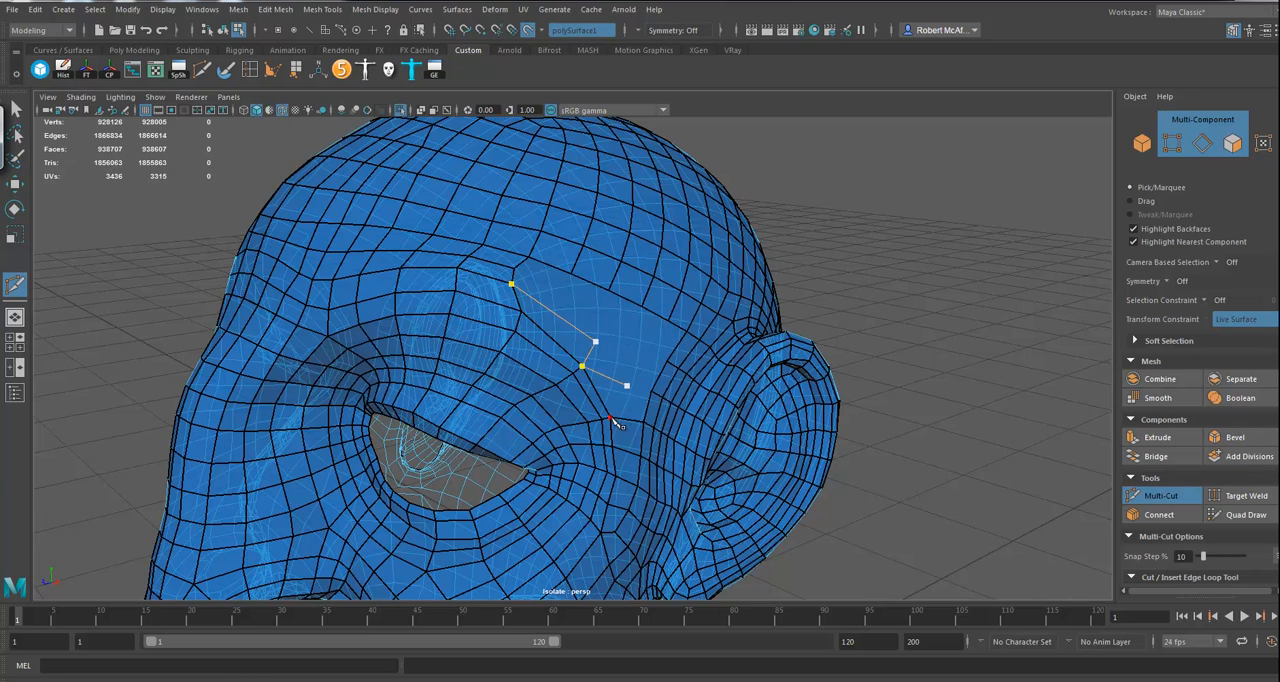
left_click_drag(893, 389, 885, 368, "alt")
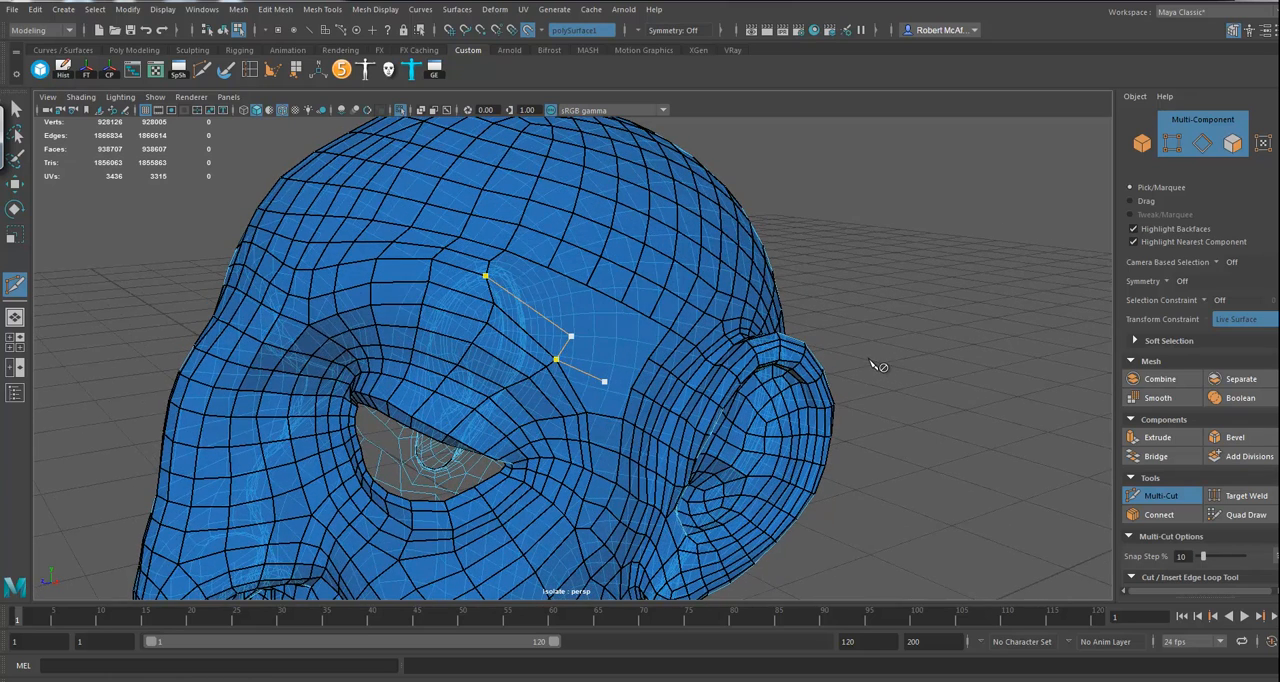
right_click(575, 369)
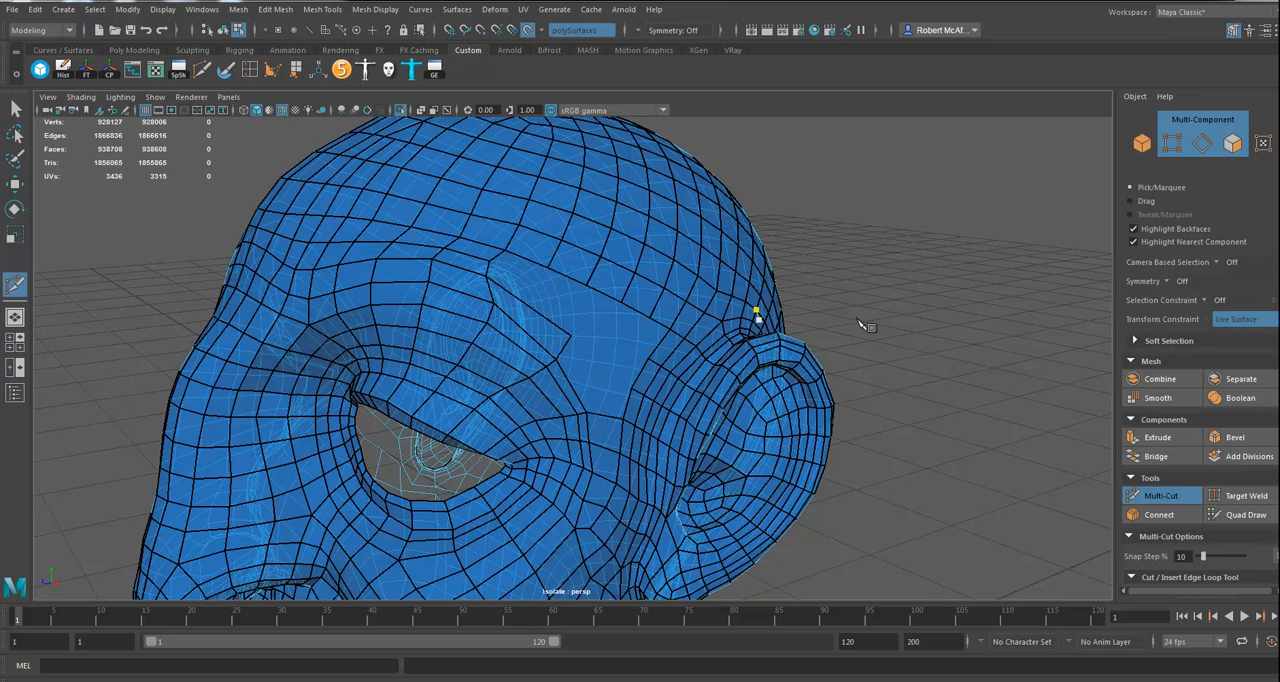
Step: Cut from the interior corner of the temple cut through a second interior point to the patch's lower border
left_click_drag(865, 314, 882, 319, "alt")
left_click(598, 340)
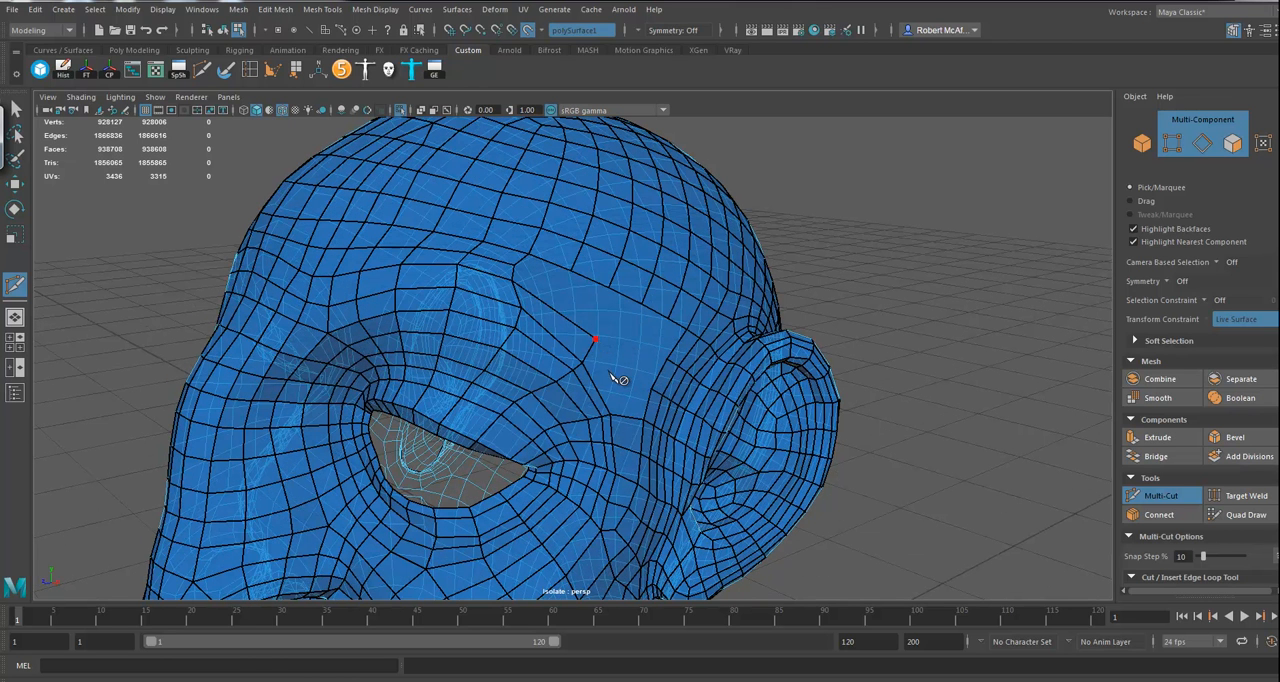
left_click(627, 376)
left_click(610, 414)
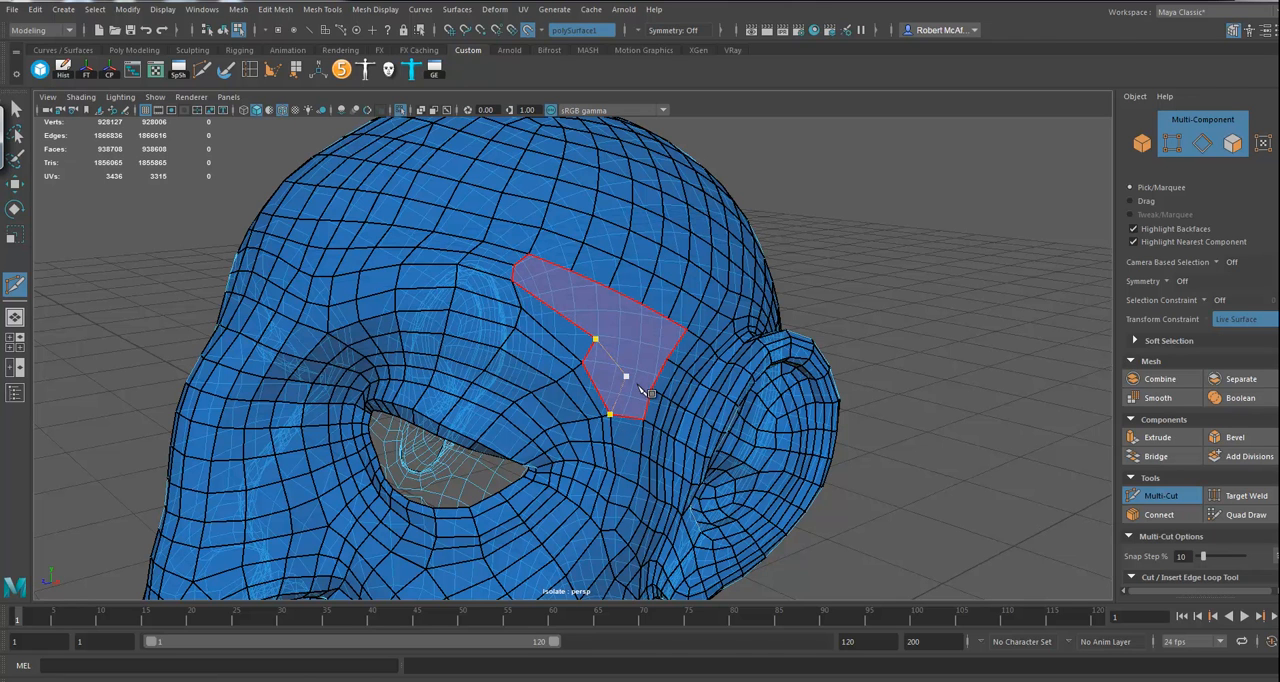
key("Return")
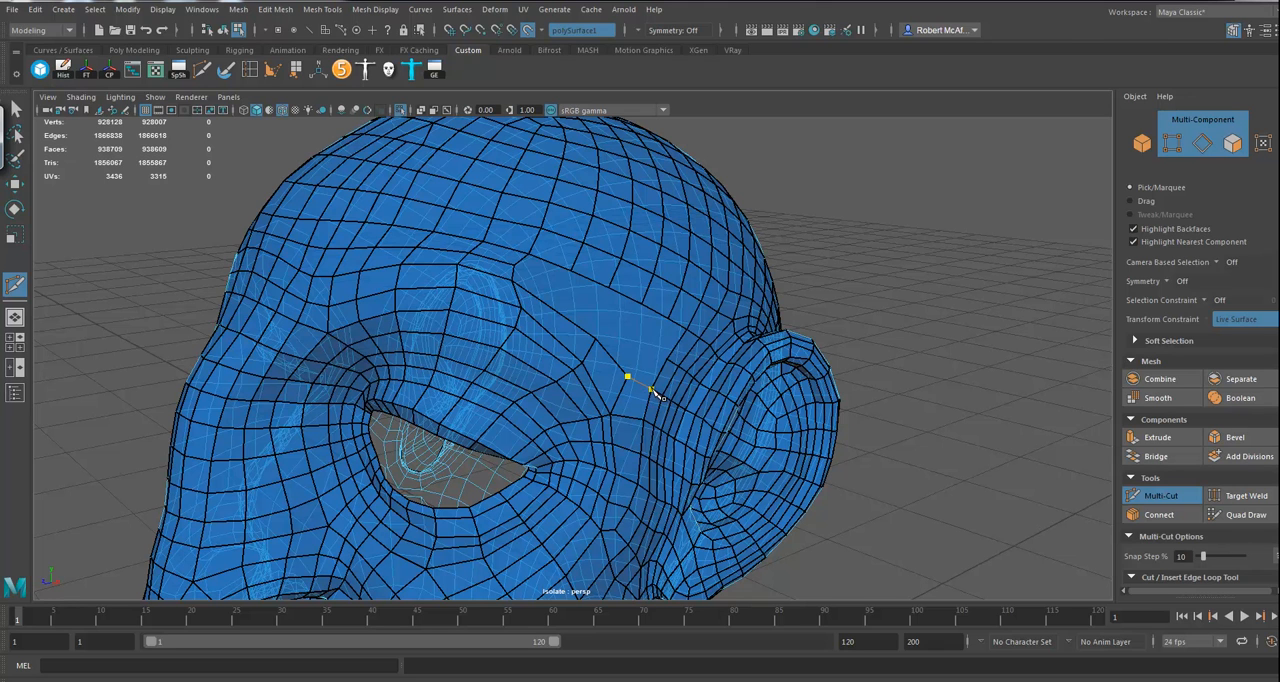
Step: Connect the second interior point of the temple patch to the surrounding border vertices with further cuts
key("Return")
left_click(627, 376)
key("Return")
key("Return")
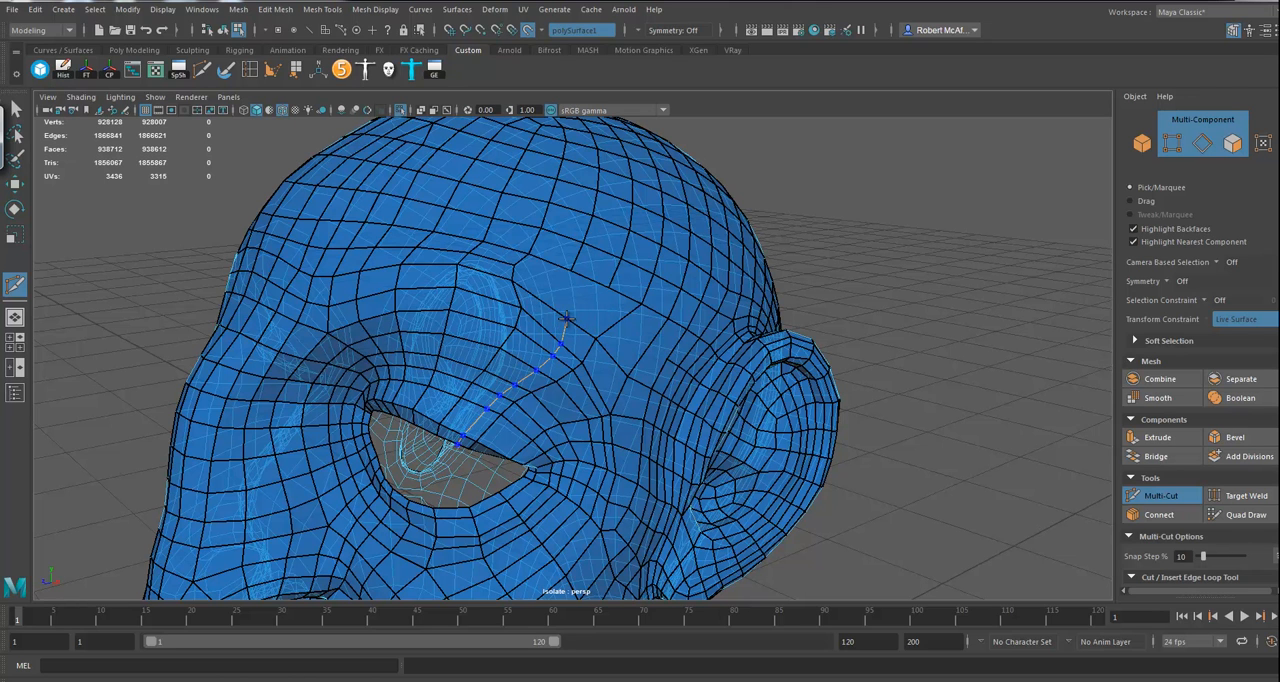
Step: Insert an edge loop running from the upper eyelid to the temple patch and cut across the patch from its end
left_click(585, 327, "ctrl")
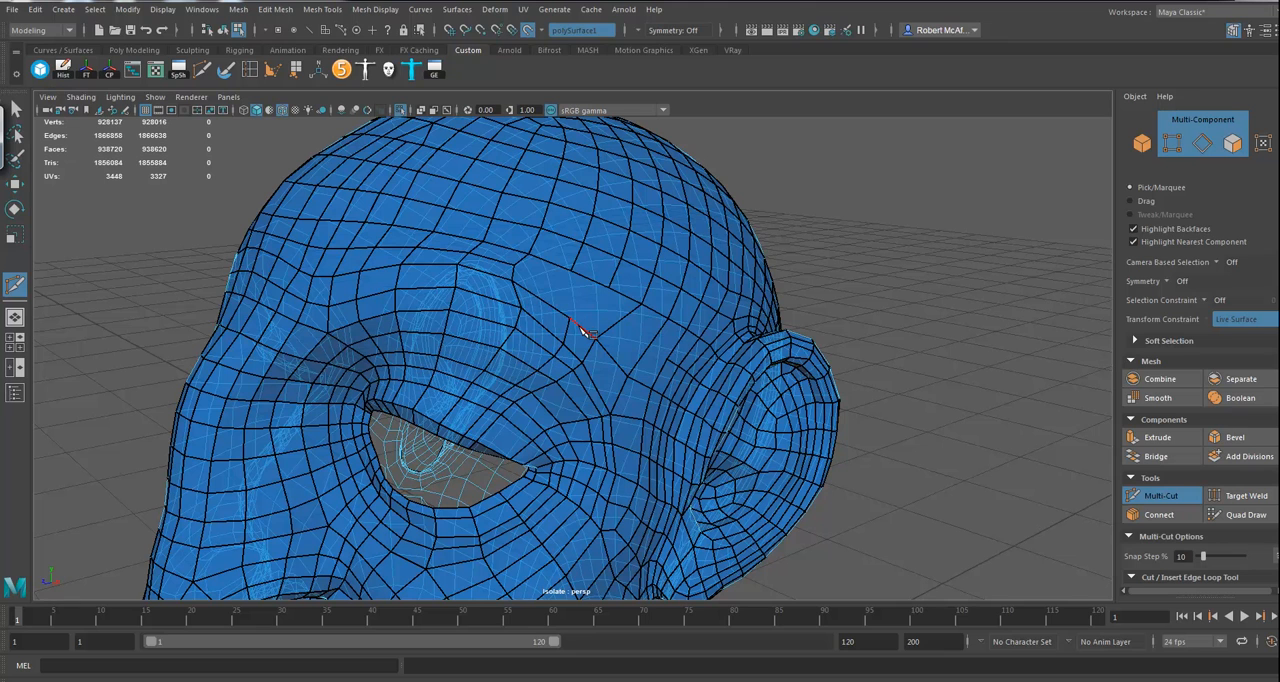
left_click(569, 319)
right_click(672, 373)
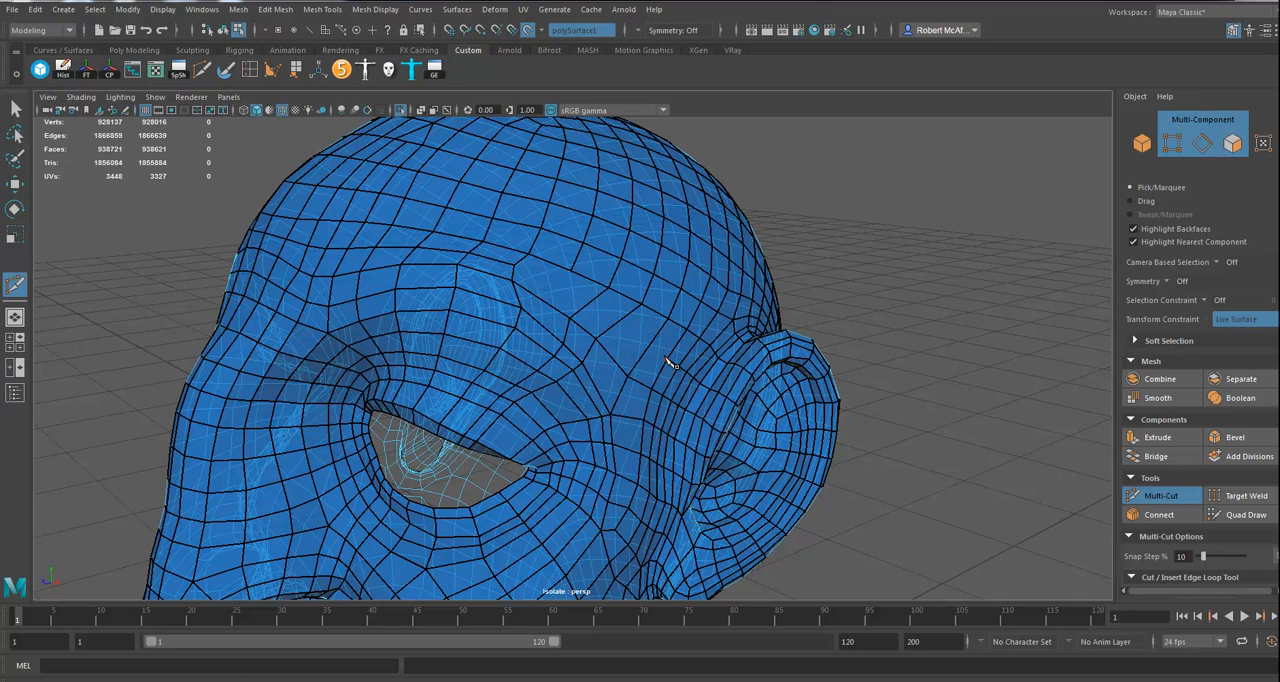
Step: Divide the temple patch's remaining large faces with one lengthwise and one crosswise cut plus a cut to its front corner, and leave Multi-Cut
left_click(667, 358)
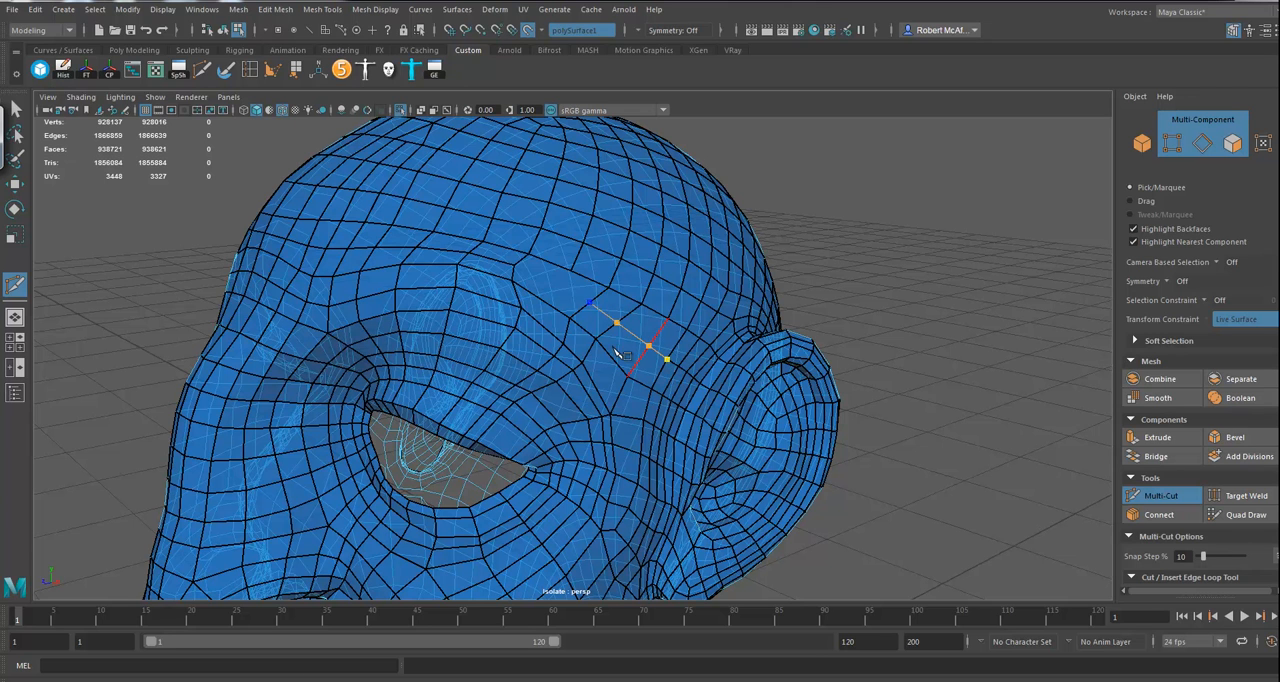
right_click(522, 337)
left_click(516, 328)
left_click(571, 271)
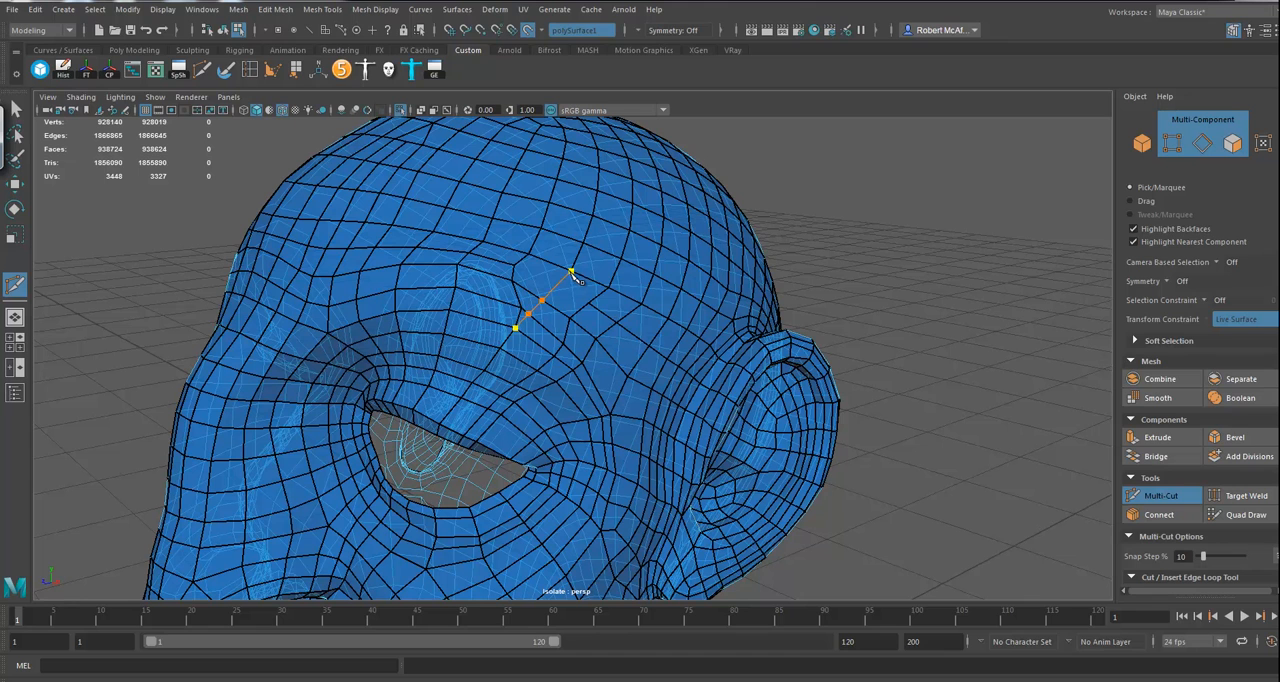
right_click(594, 312)
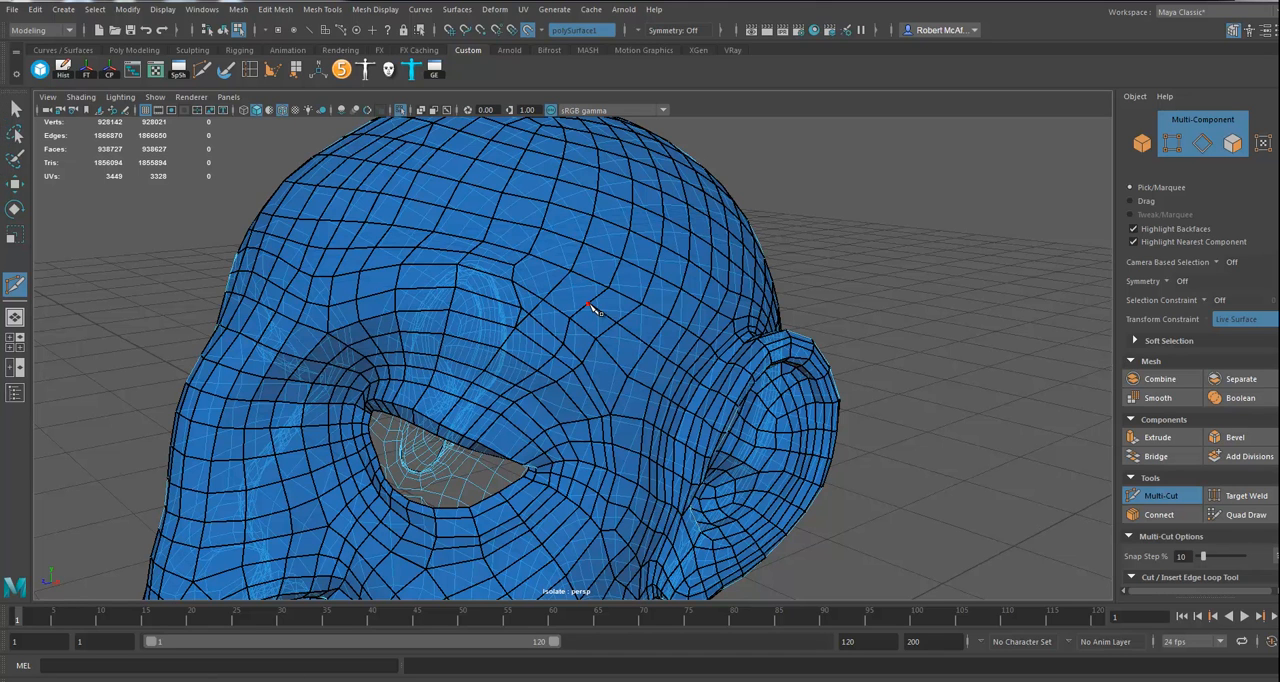
left_click(588, 303)
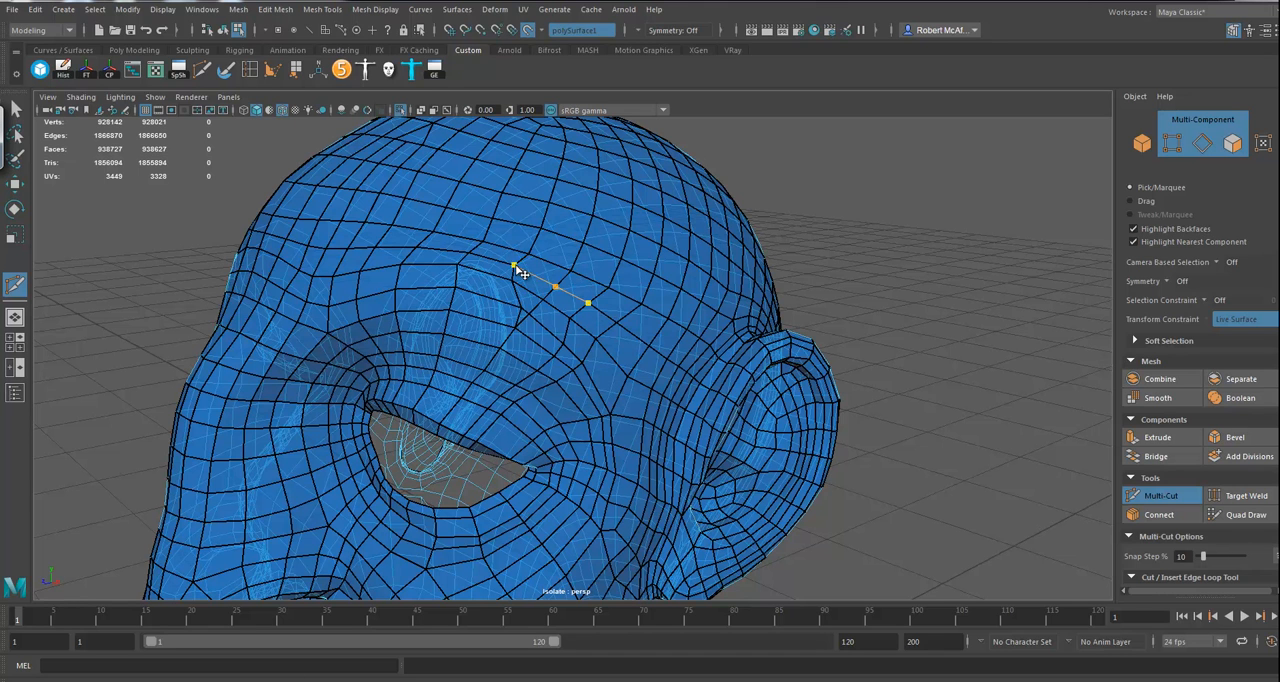
right_click(63, 209)
left_click(14, 185)
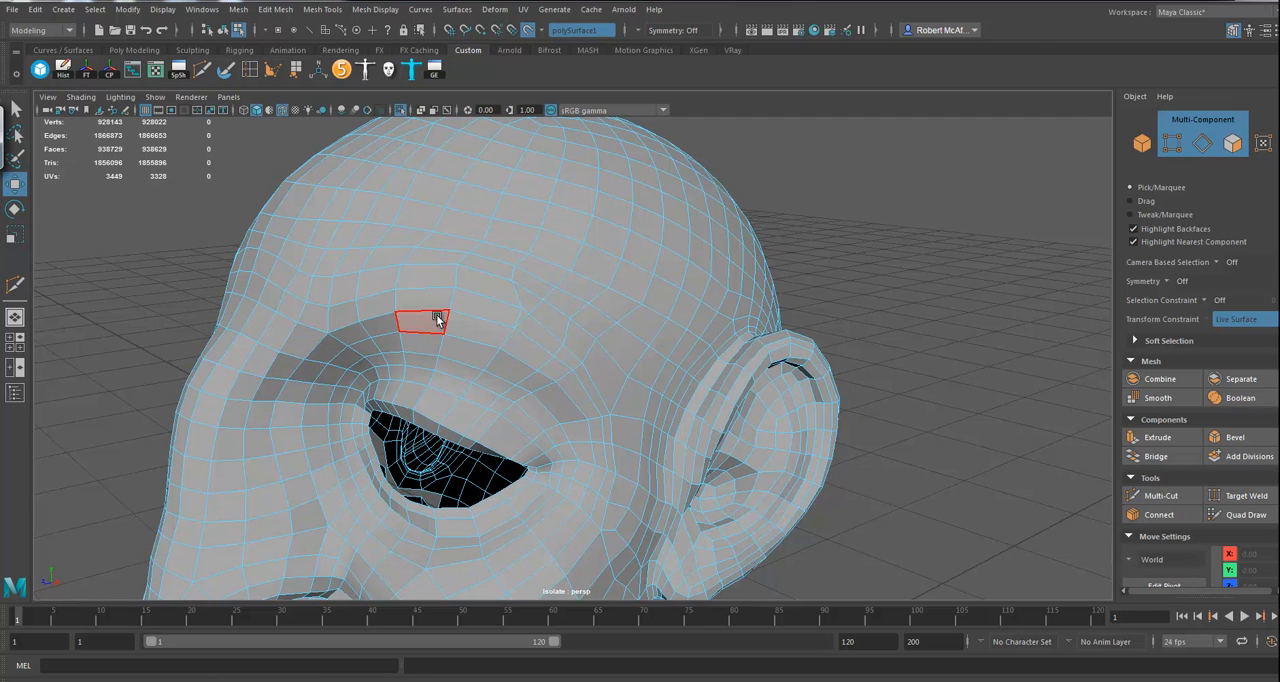
Step: Select the two short edges at the front corner of the temple patch and delete them
left_click(518, 317)
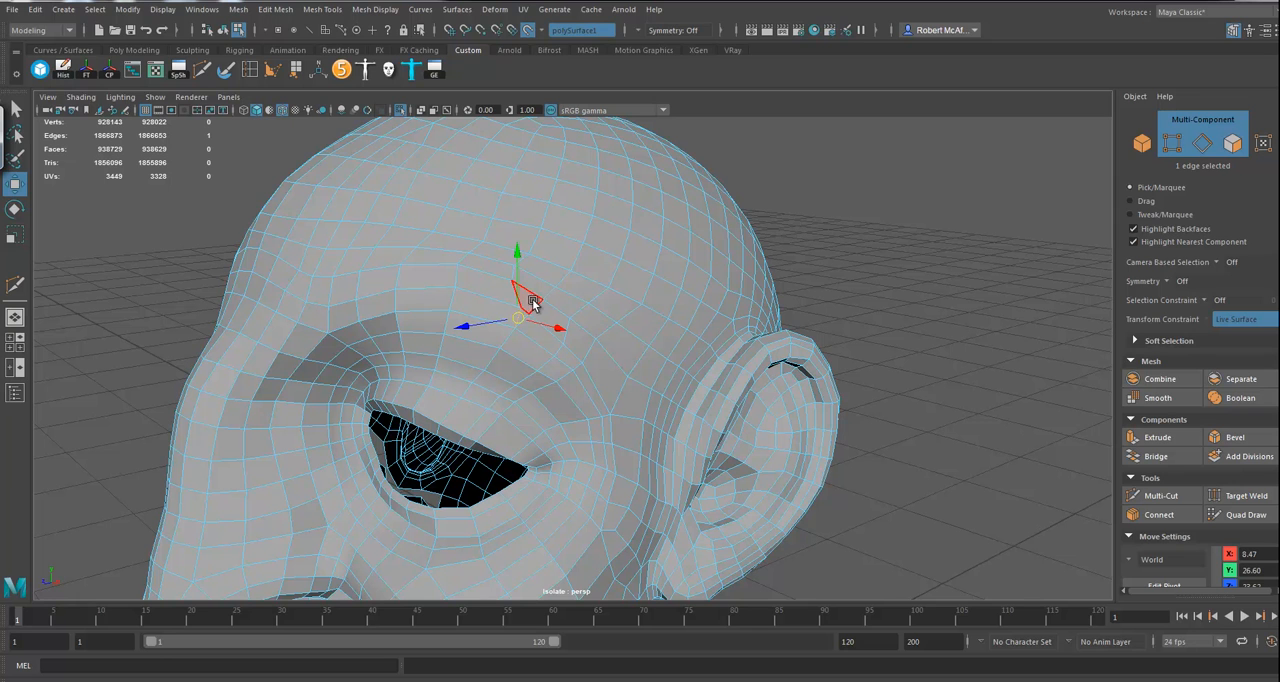
left_click_drag(513, 294, 502, 272, "alt")
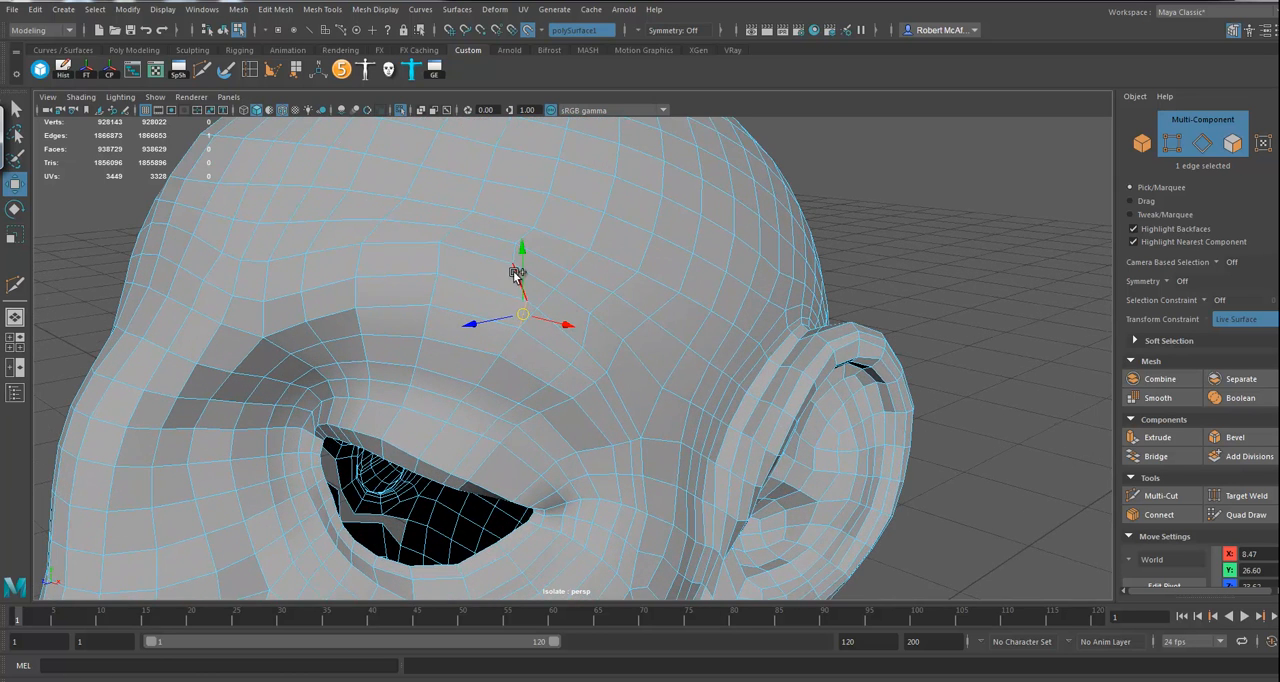
left_click(513, 268, "shift")
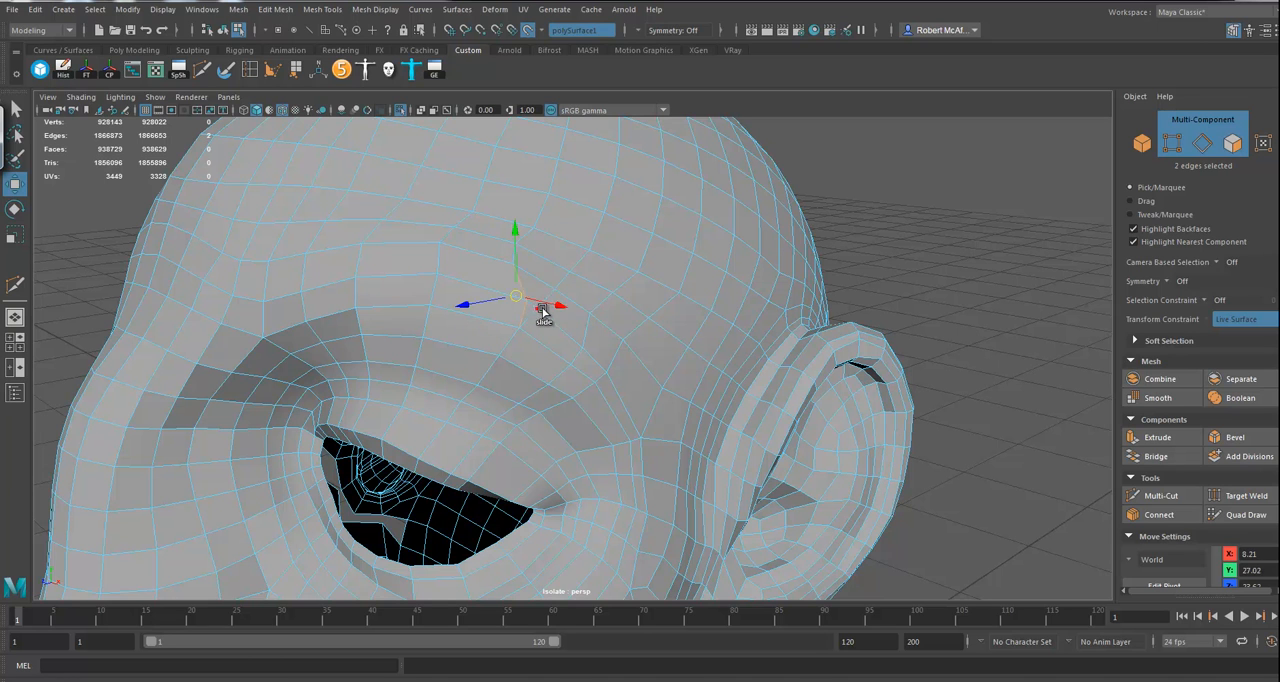
right_click_drag(549, 300, 484, 342, "shift")
Step: Insert an edge loop from the temple patch's front corner down to the upper eyelid and connect its upper end with Multi-Cut
left_click(490, 298)
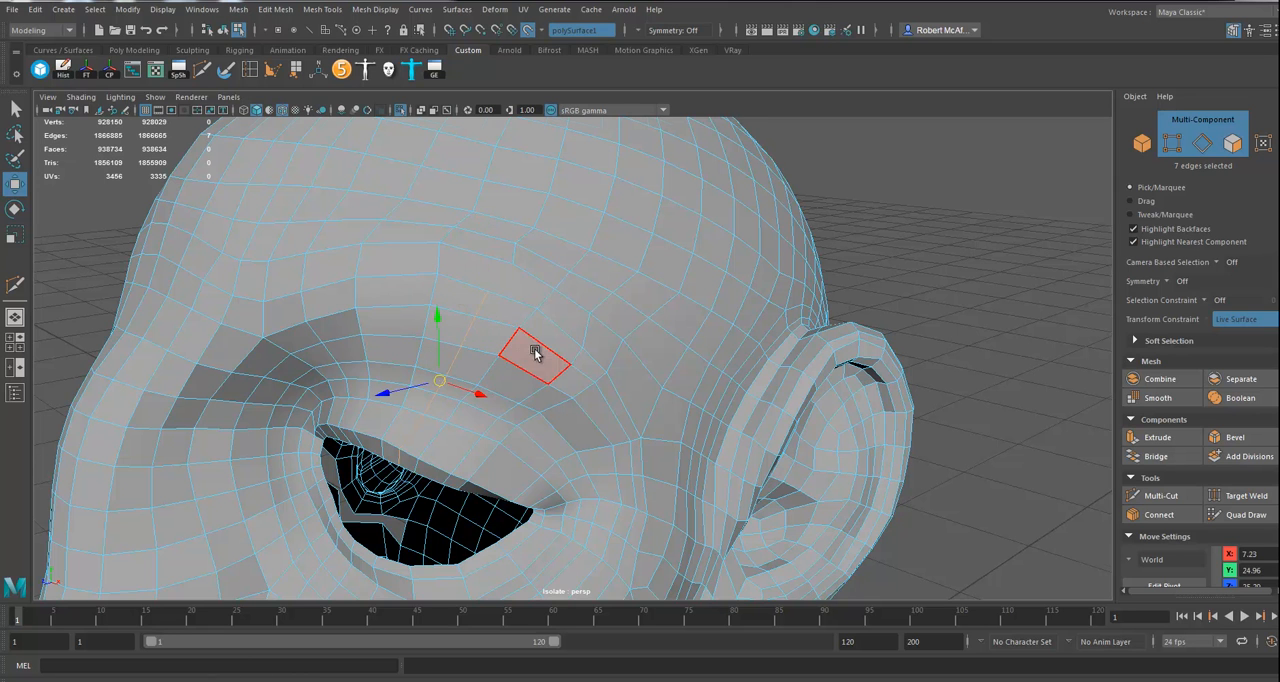
left_click_drag(534, 348, 538, 348, "alt")
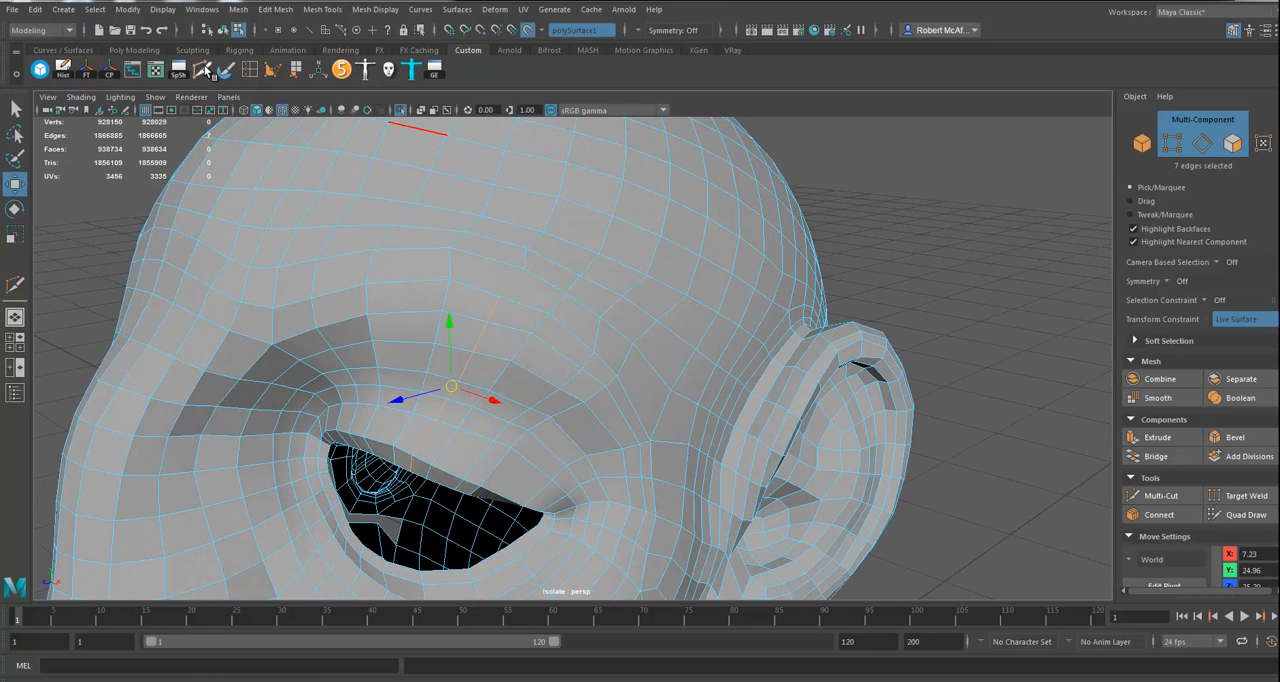
left_click(202, 69)
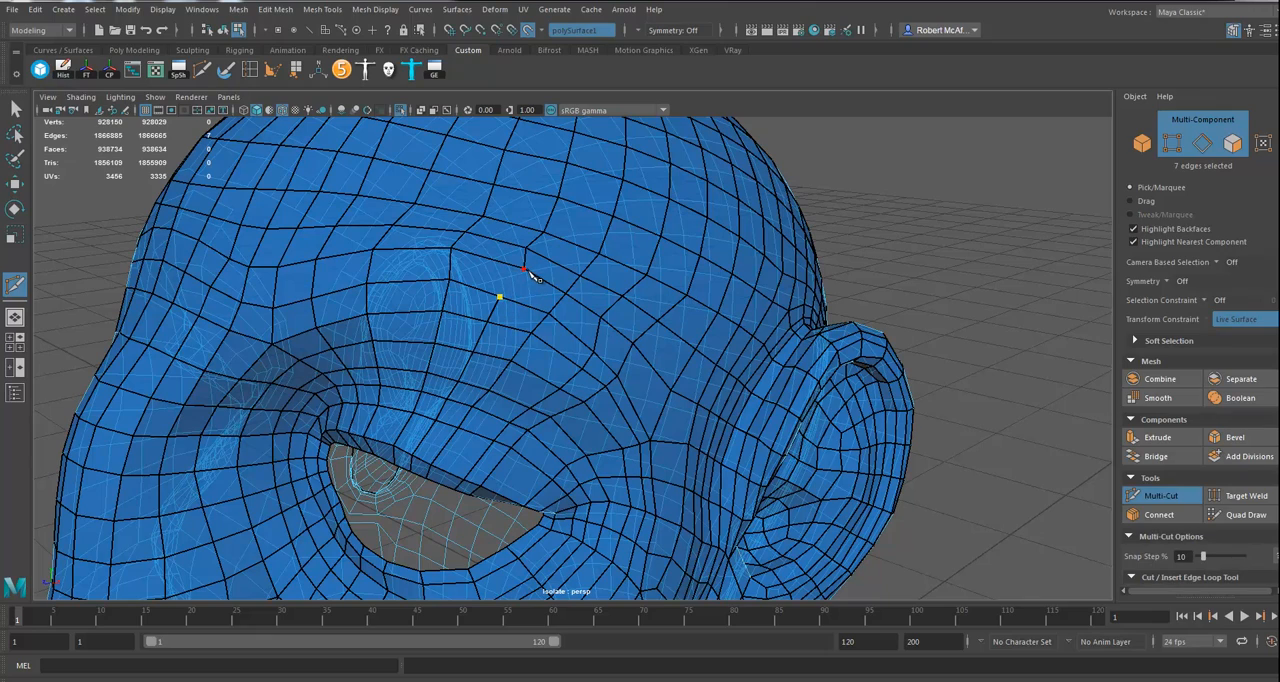
left_click(527, 270)
right_click(785, 347)
Step: Insert an edge loop all the way around the eye opening with Multi-Cut
right_click_drag(785, 347, 607, 372, "alt")
middle_click_drag(607, 372, 617, 314, "alt")
left_click_drag(617, 314, 630, 268, "alt")
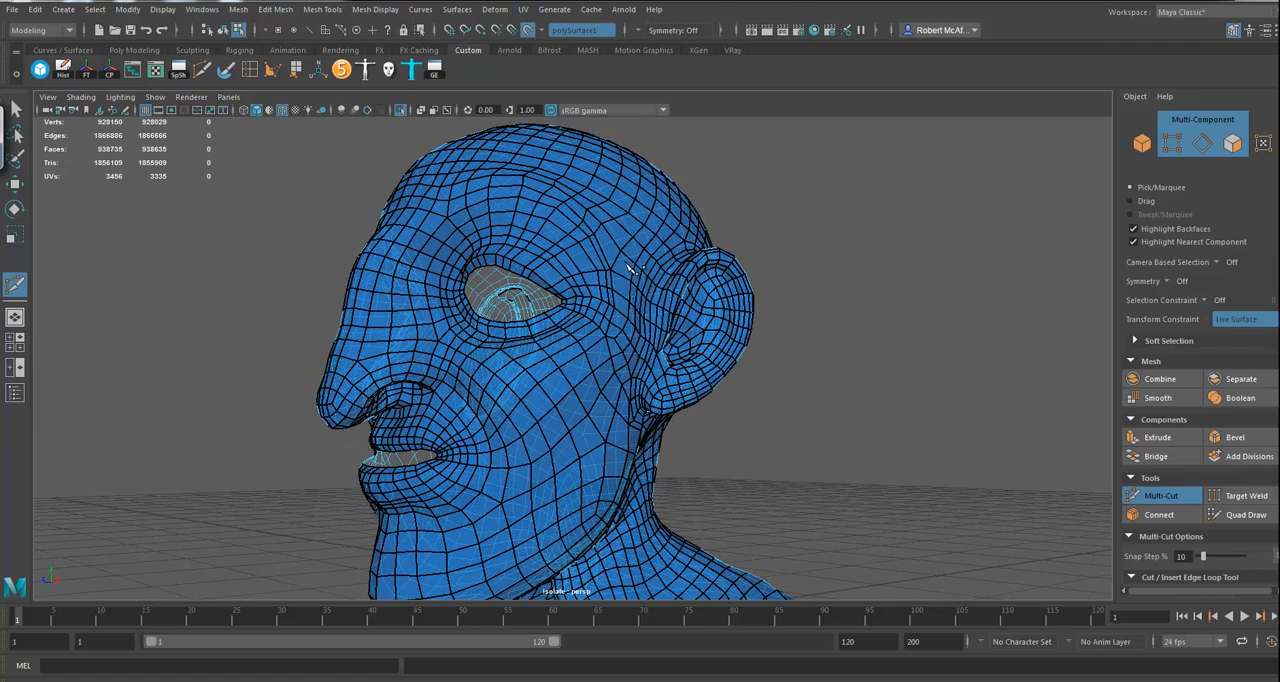
left_click(540, 267, "ctrl")
right_click(811, 374)
Step: Leave Multi-Cut, return to whole-object selection of the low-poly head and show the high-poly head again
left_click_drag(35, 260, 31, 200, "alt")
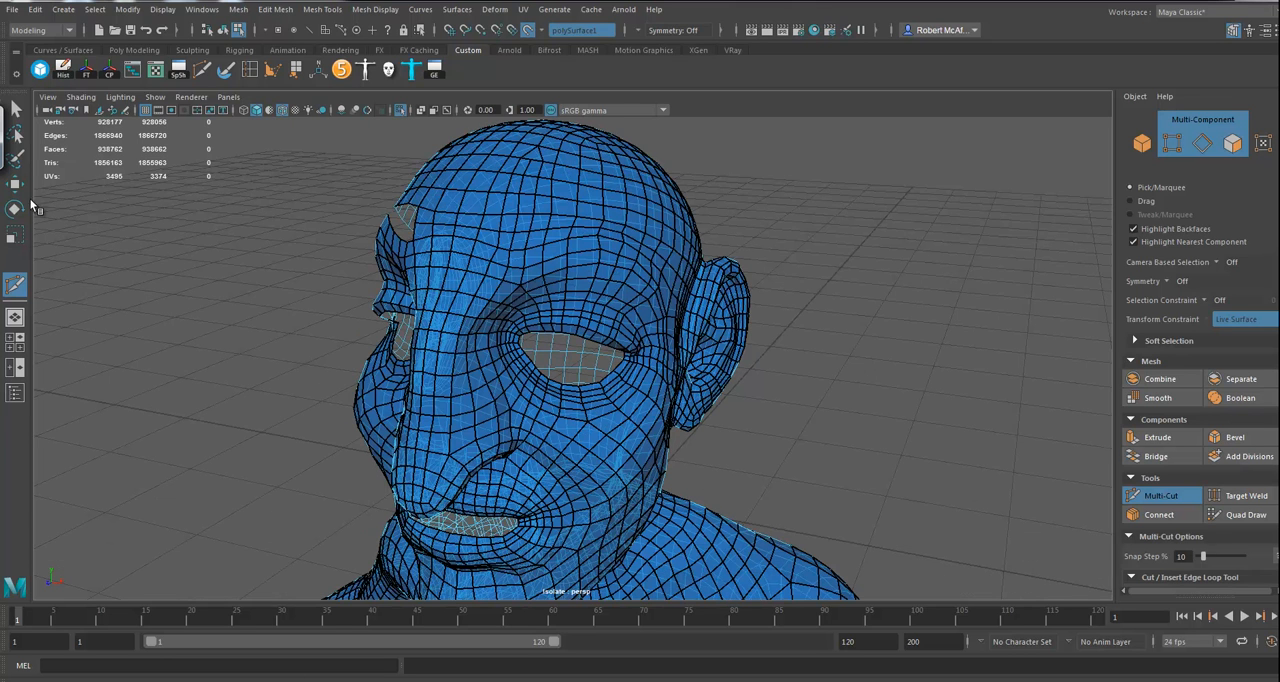
left_click(8, 150)
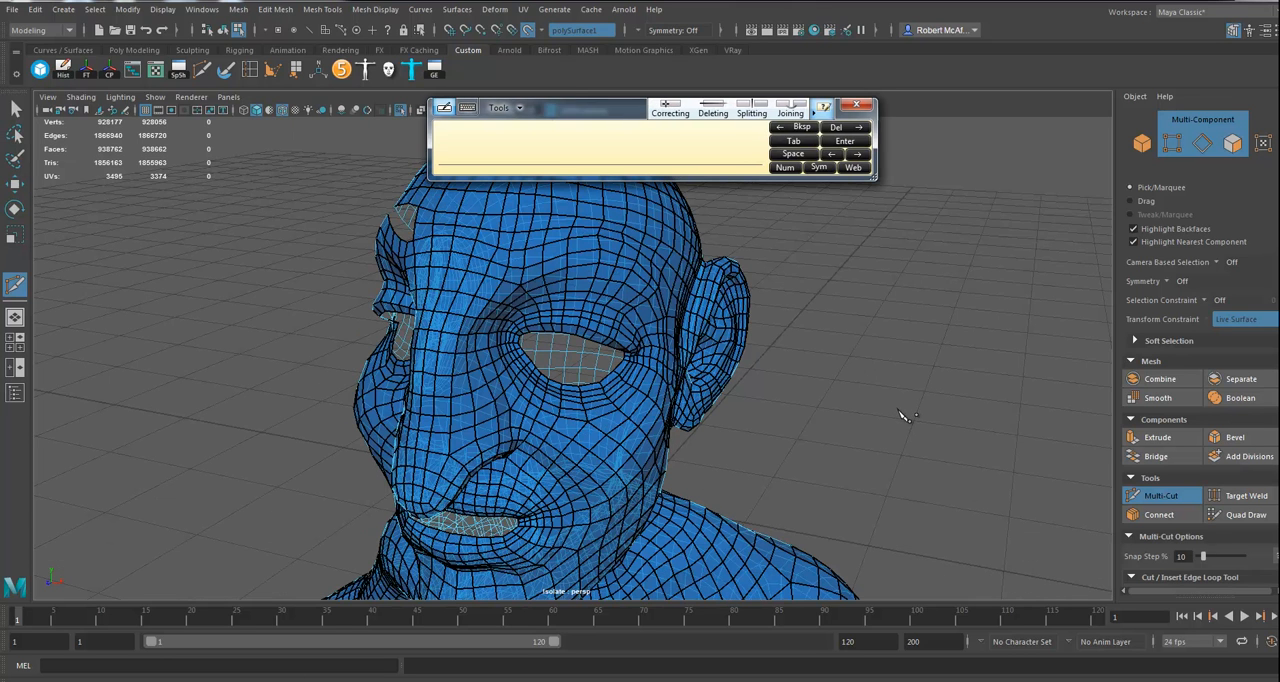
left_click(856, 104)
left_click(15, 186)
left_click_drag(883, 466, 829, 418, "alt")
right_click_drag(634, 266, 657, 262)
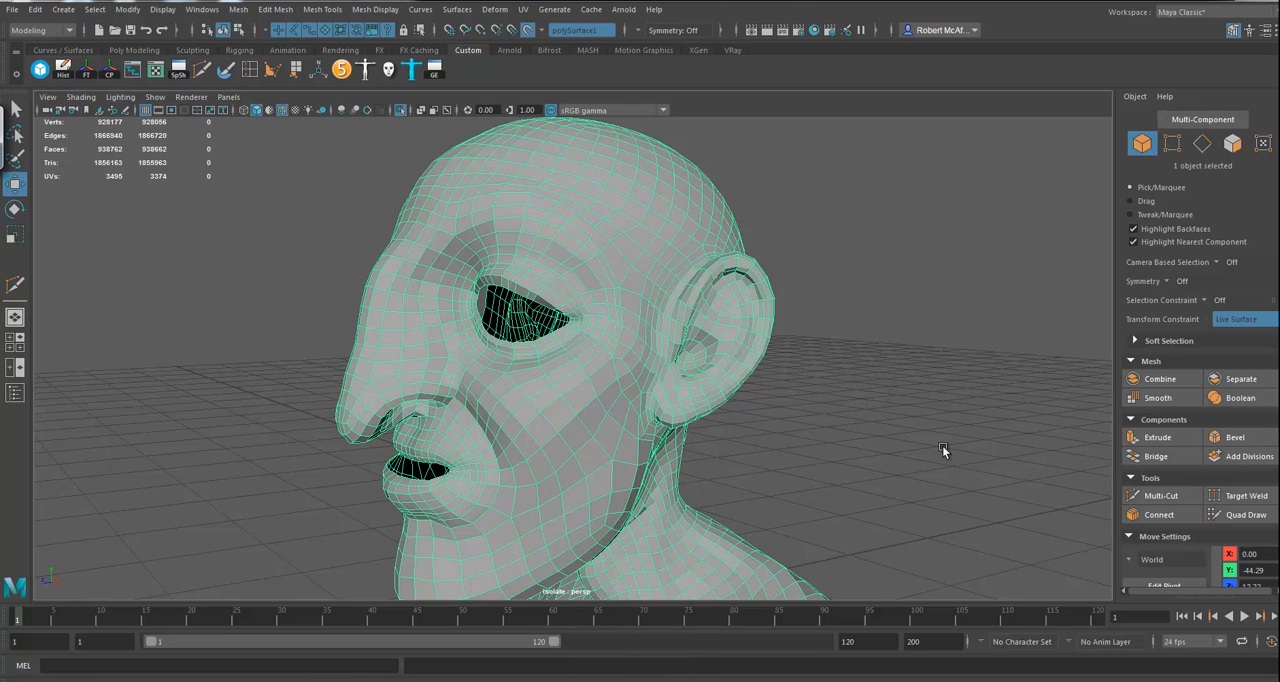
left_click(401, 112)
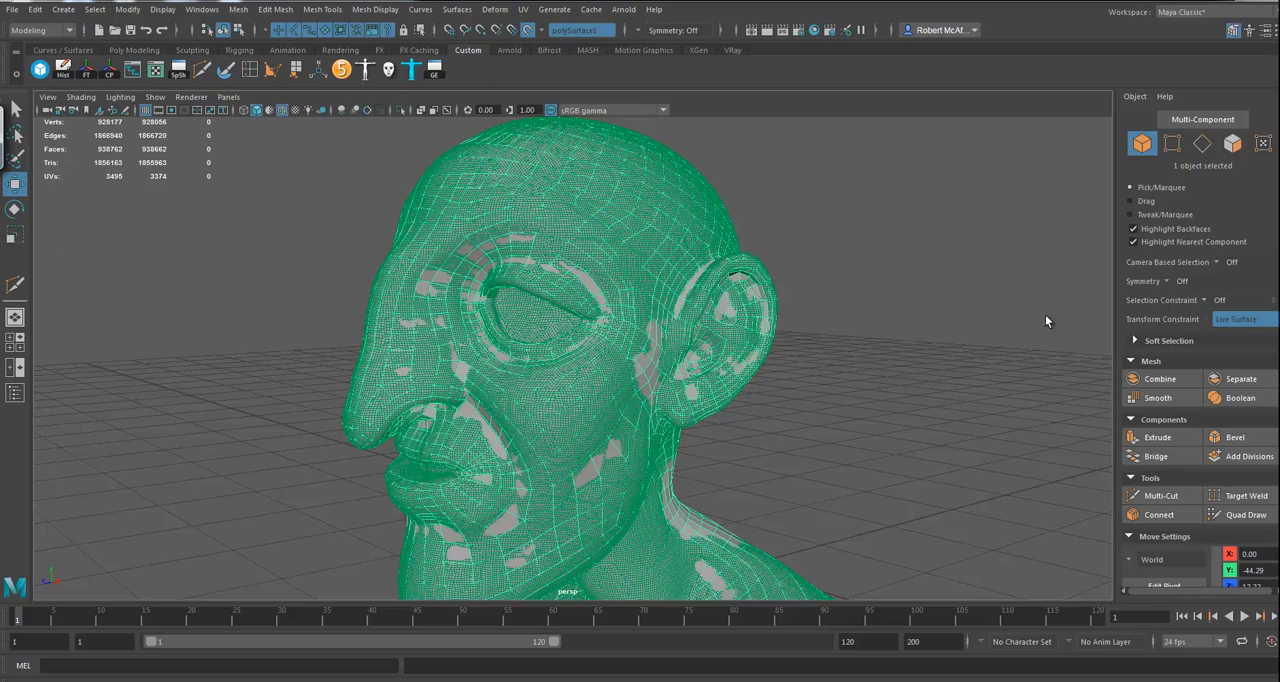
Step: Relax the vertices across the forehead and temple with Quad Draw to even out the newly cut patch
left_click(1247, 516)
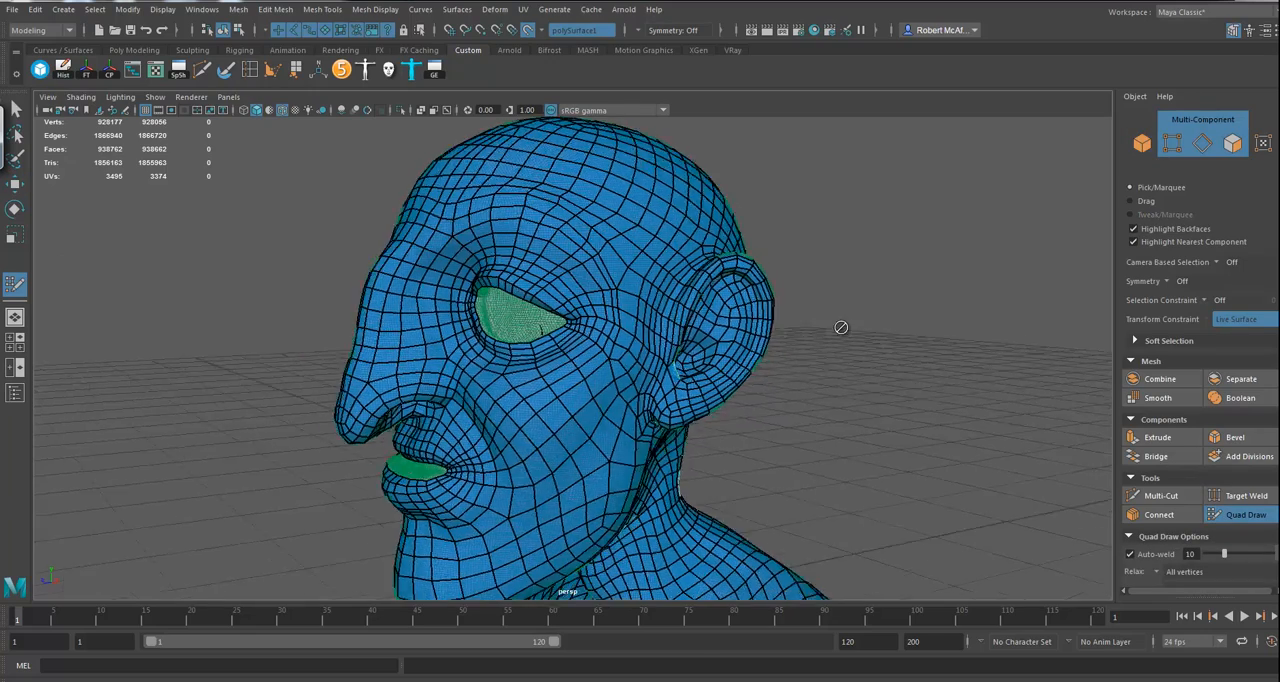
mouse_move(830, 321)
left_mouse_down("alt")
mouse_move(858, 322)
mouse_move(815, 321)
left_mouse_up("alt")
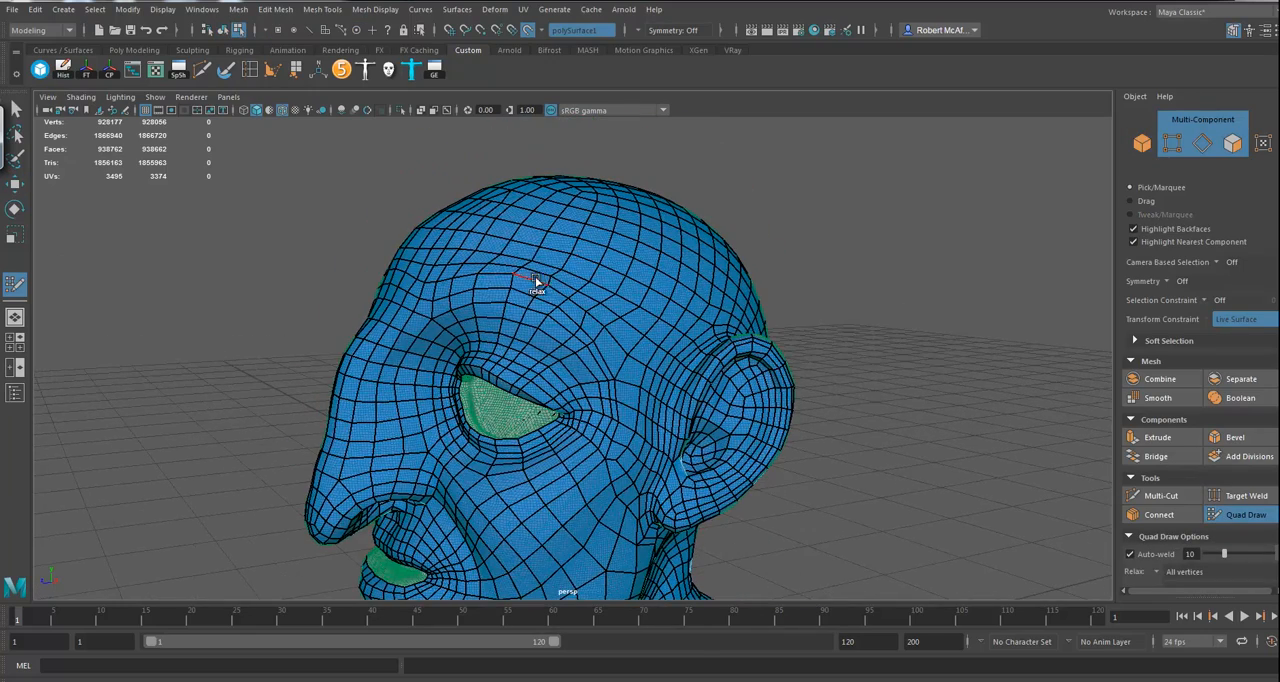
mouse_move(535, 270)
left_mouse_down("shift")
mouse_move(543, 277)
mouse_move(484, 256)
left_mouse_up("shift")
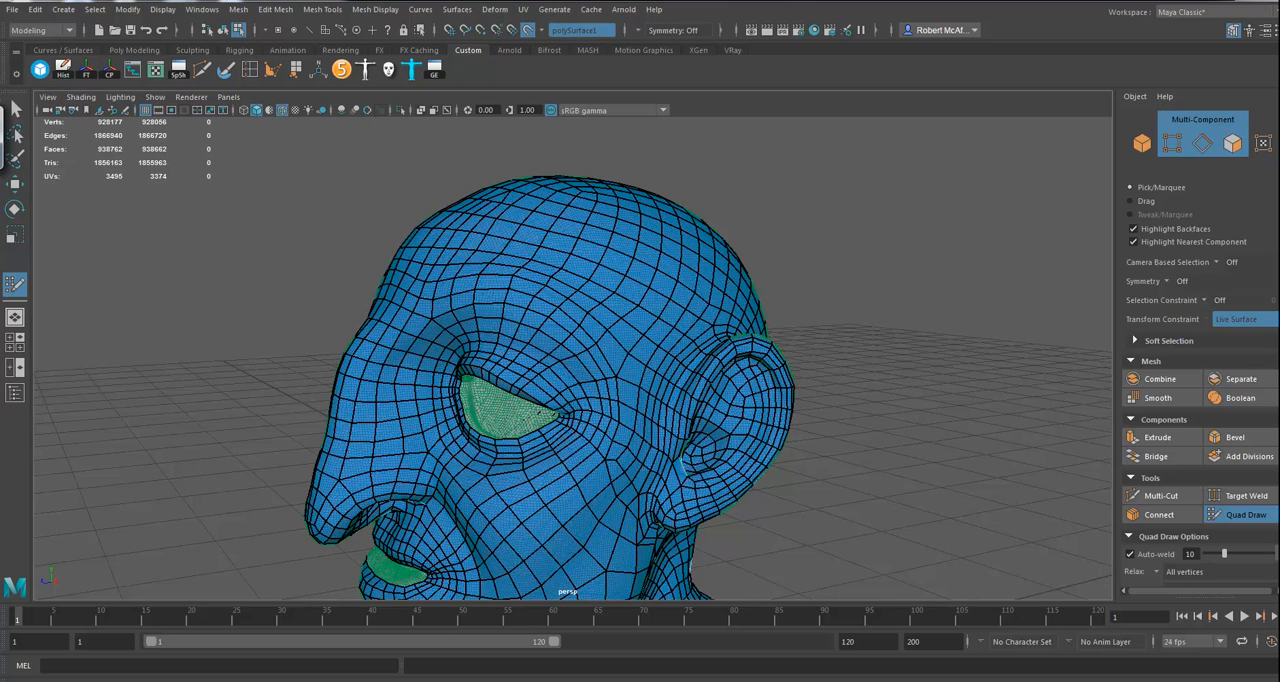
scroll(1200, 400, "down", 5)
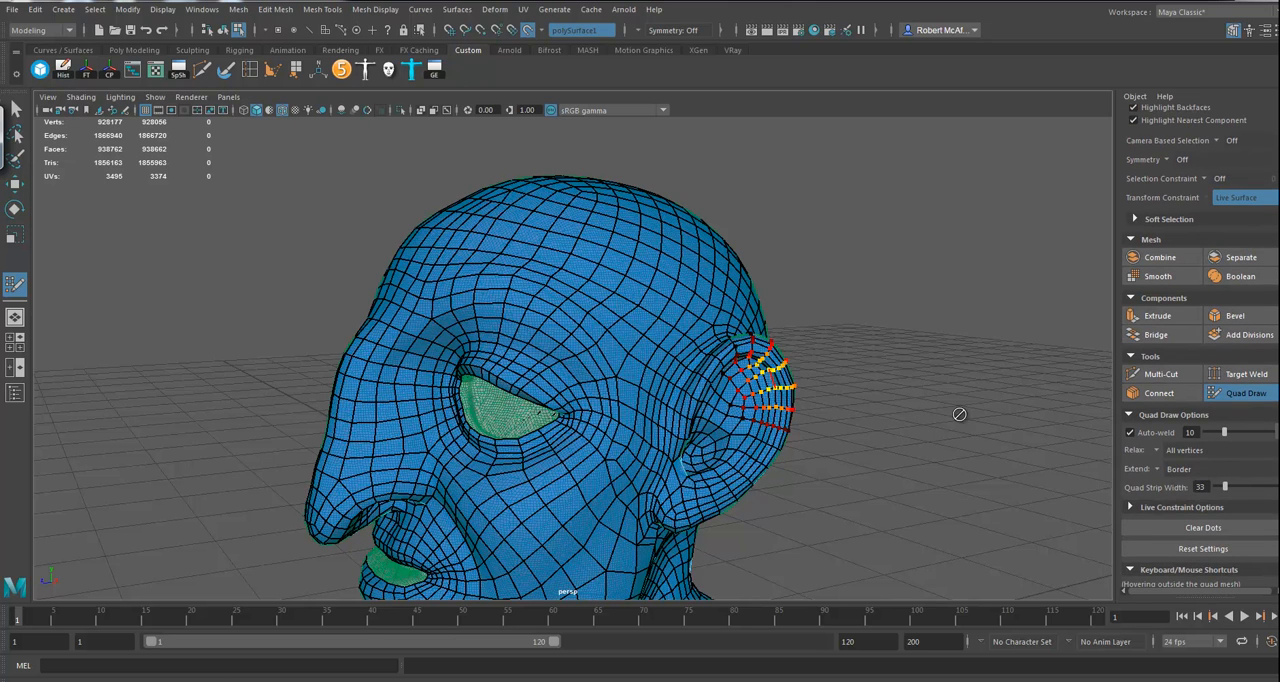
left_click(620, 343, "shift")
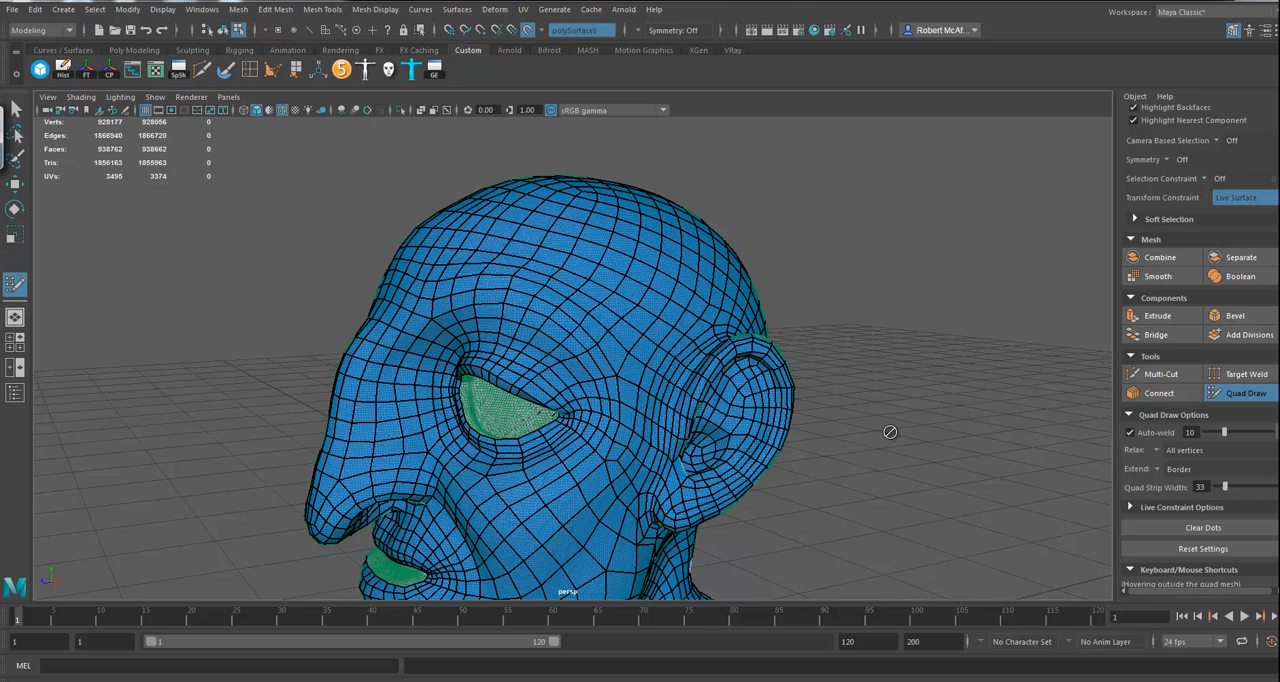
Step: Relax the vertices on the cheek in front of the ear and across the upper lip with Quad Draw
left_click_drag(923, 378, 871, 477, "alt")
middle_click_drag(871, 477, 877, 380, "alt")
left_click_drag(877, 380, 911, 369, "alt")
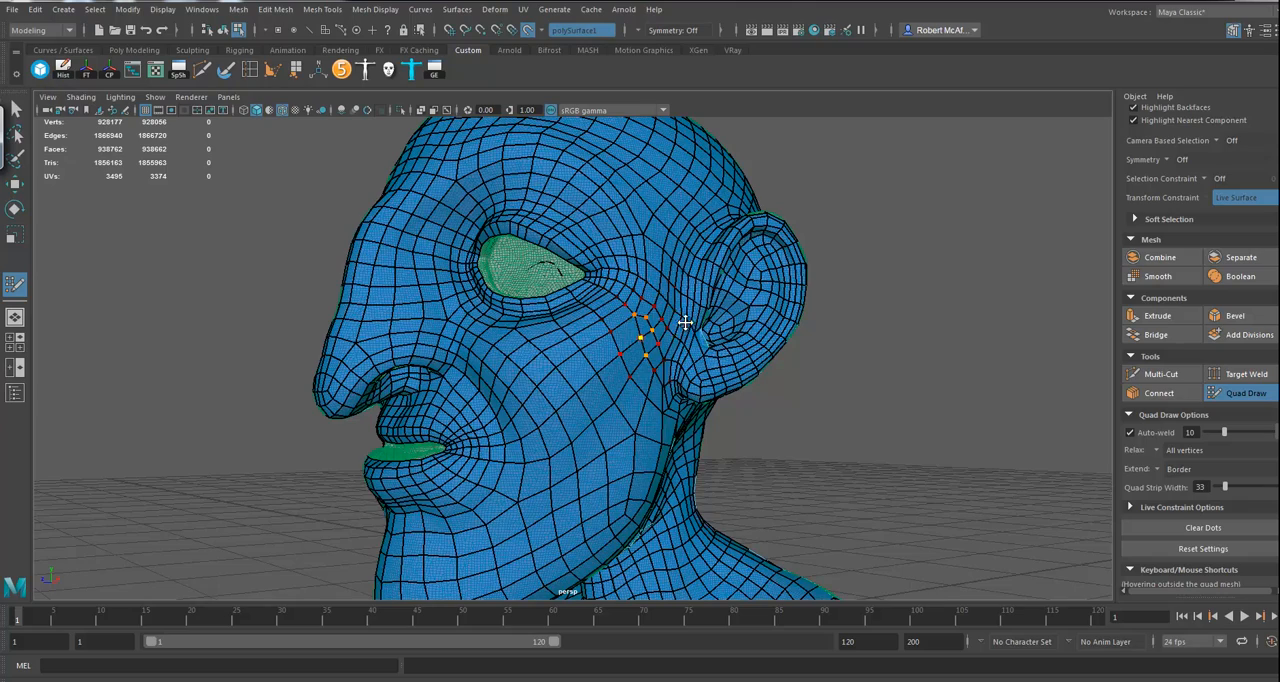
left_click_drag(895, 405, 623, 350, "alt")
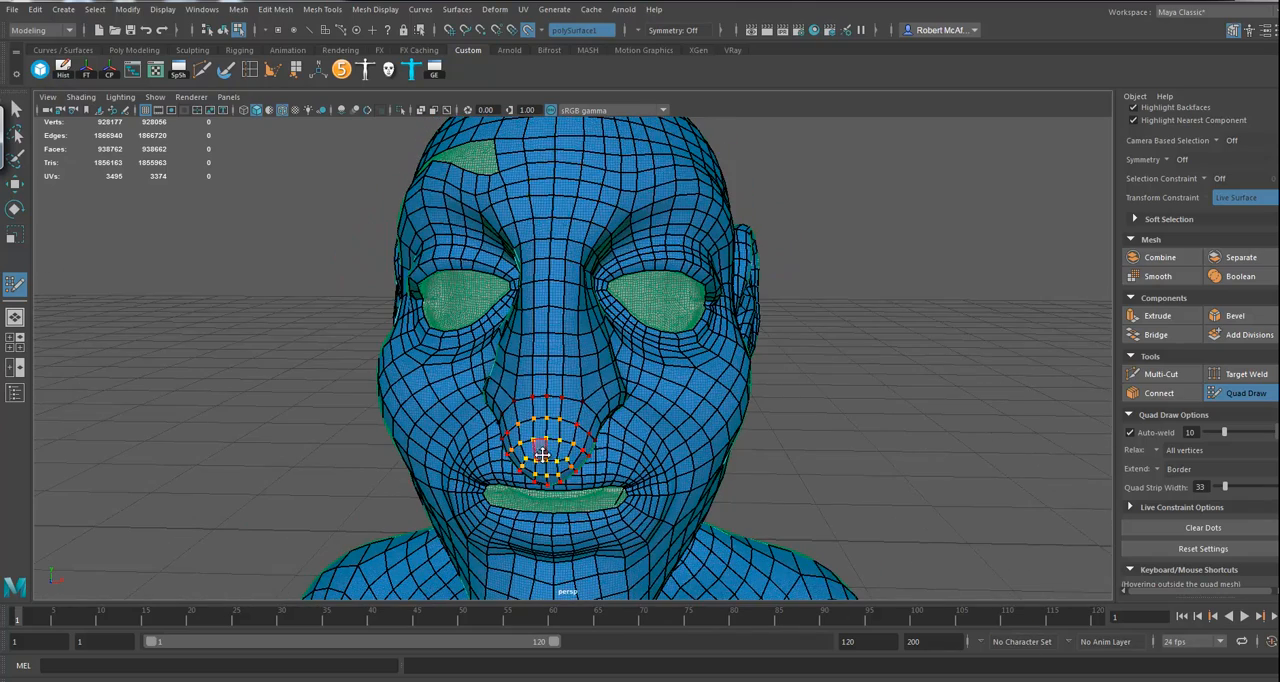
left_click_drag(806, 437, 791, 425, "alt")
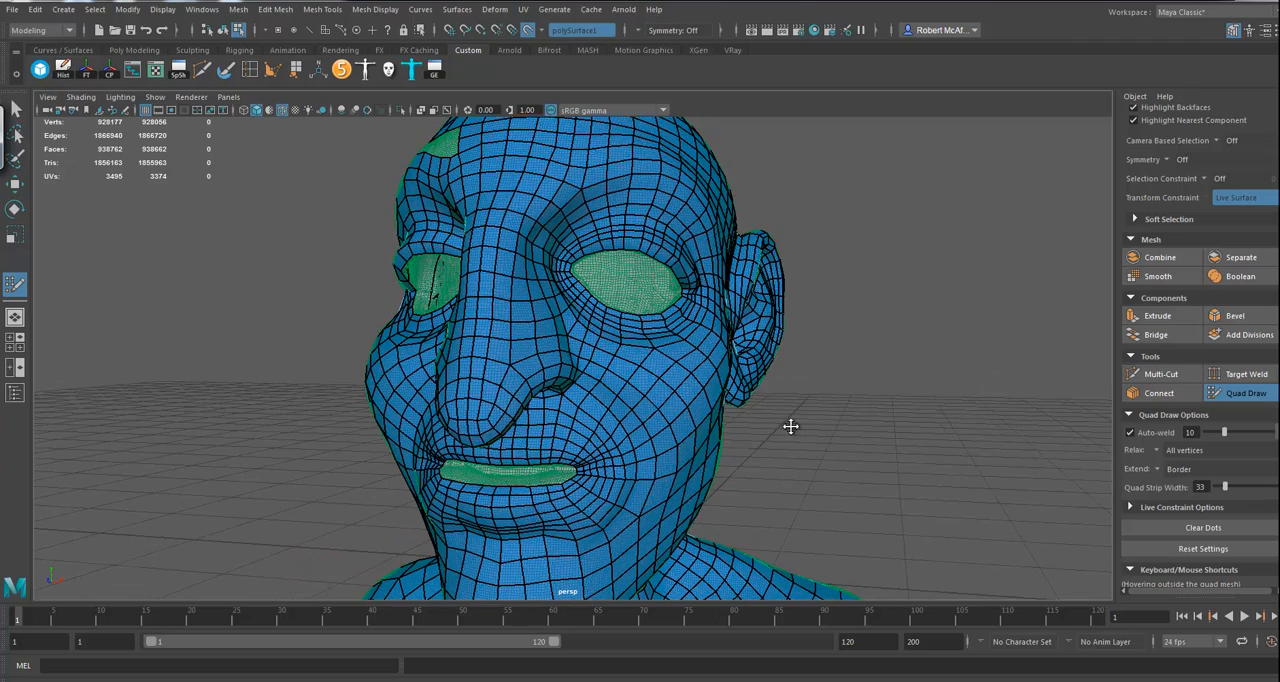
Step: Release the high-poly head as the live surface and hide its display layer, layer1
left_click(15, 186)
mouse_move(691, 457)
left_mouse_down("alt")
mouse_move(863, 429)
mouse_move(800, 380)
left_mouse_up("alt")
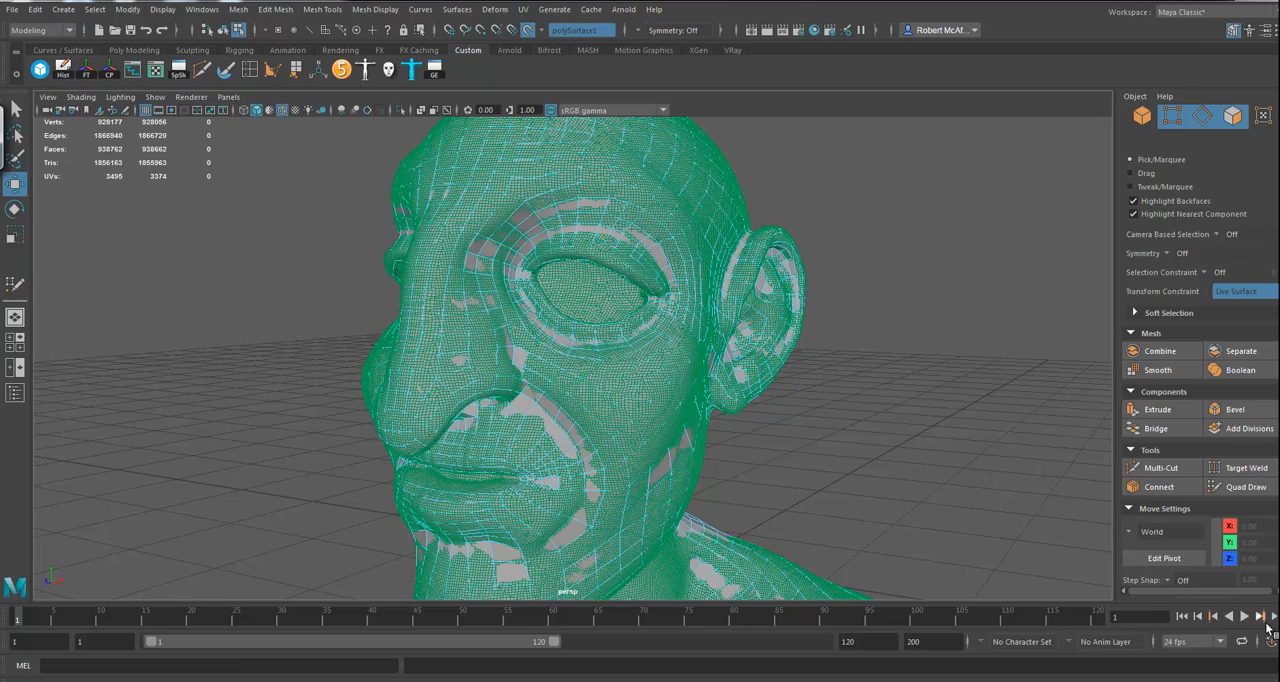
left_click(528, 31)
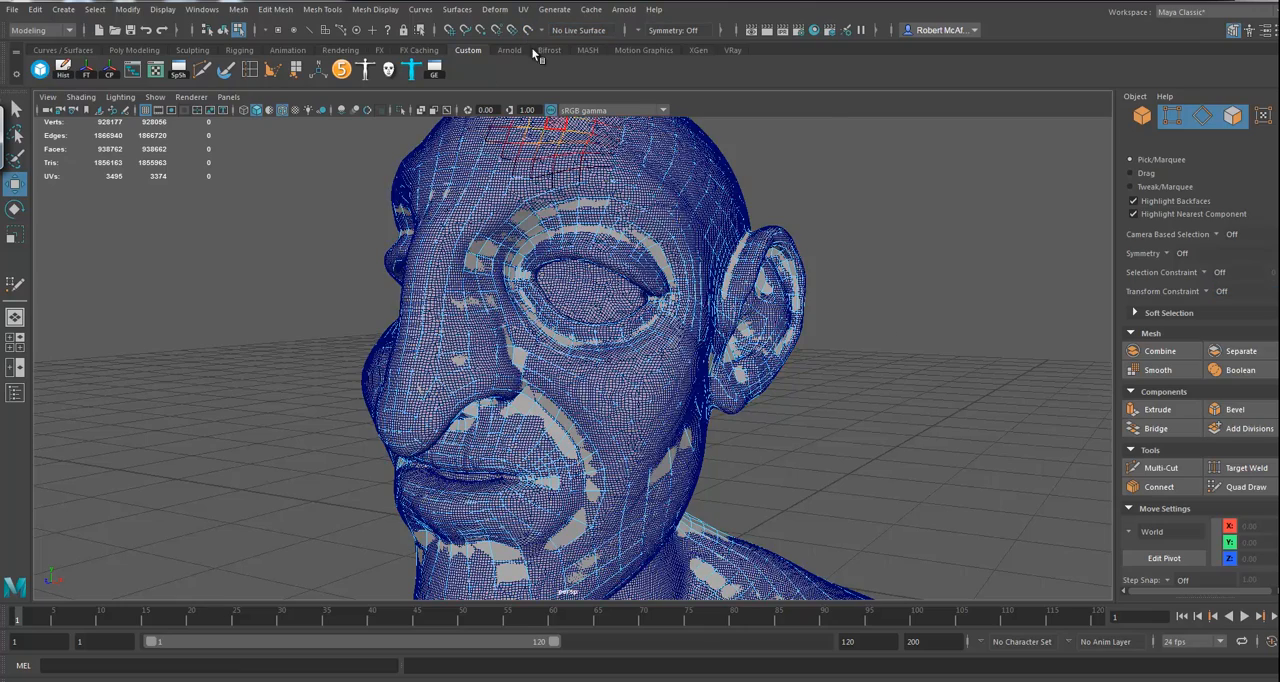
mouse_move(854, 483)
left_mouse_down("alt")
mouse_move(819, 486)
mouse_move(862, 484)
left_mouse_up("alt")
right_click_drag(595, 240, 640, 217)
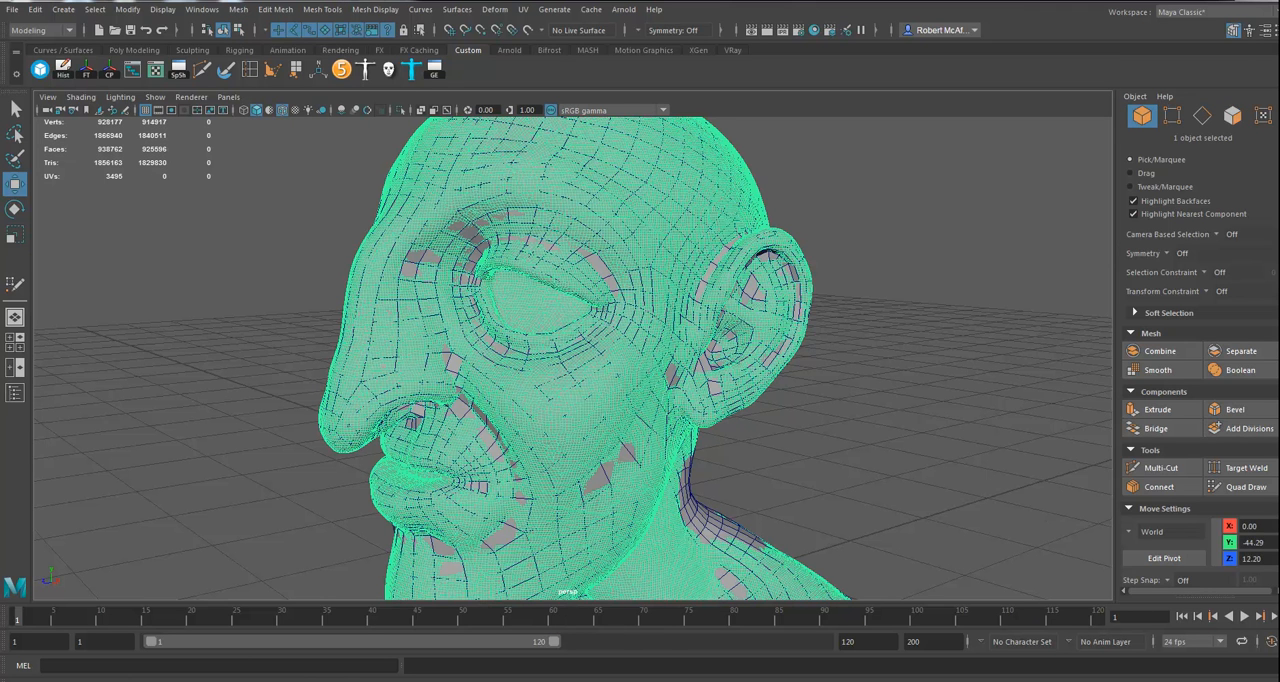
left_click(1278, 150)
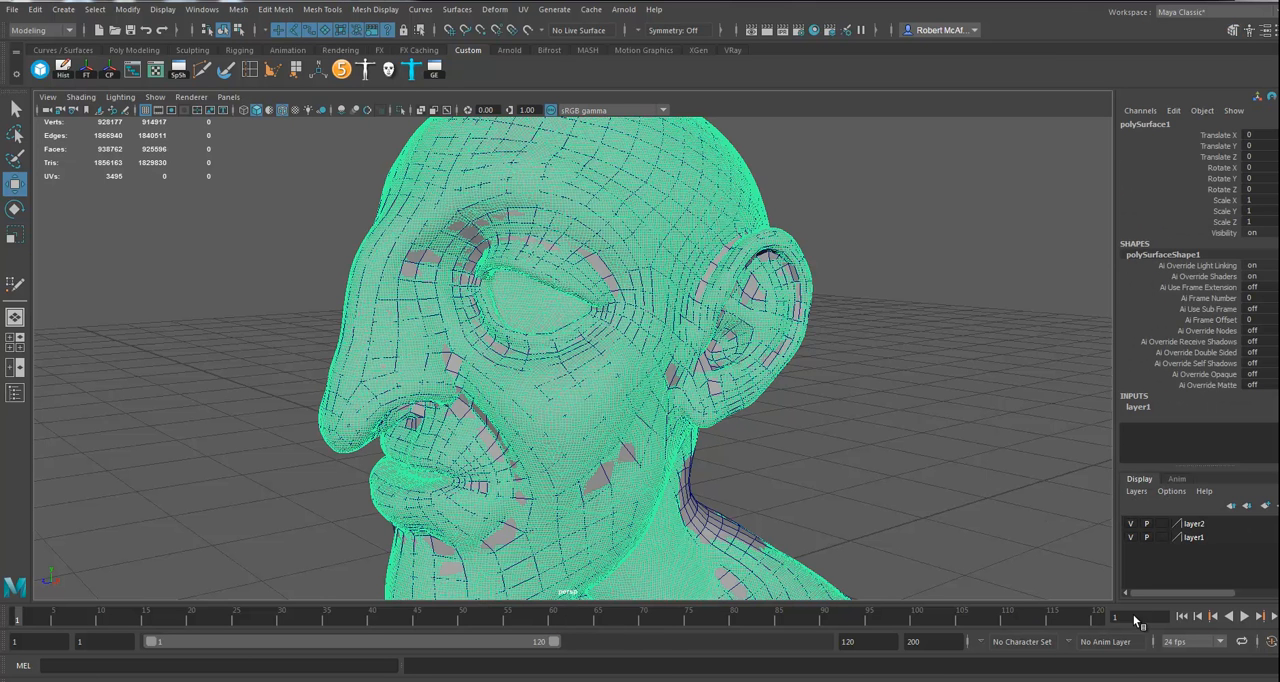
left_click(1131, 537)
Step: Extrude the border edge loop of the mouth opening and pull the new edges inward behind the lips
left_click(584, 369)
left_click_drag(588, 468, 600, 431, "alt")
right_click_drag(600, 431, 817, 470, "alt")
middle_click_drag(721, 412, 735, 438, "alt")
left_click_drag(735, 440, 697, 403, "alt")
left_click_drag(491, 338, 601, 362, "alt")
right_click_drag(475, 347, 466, 305)
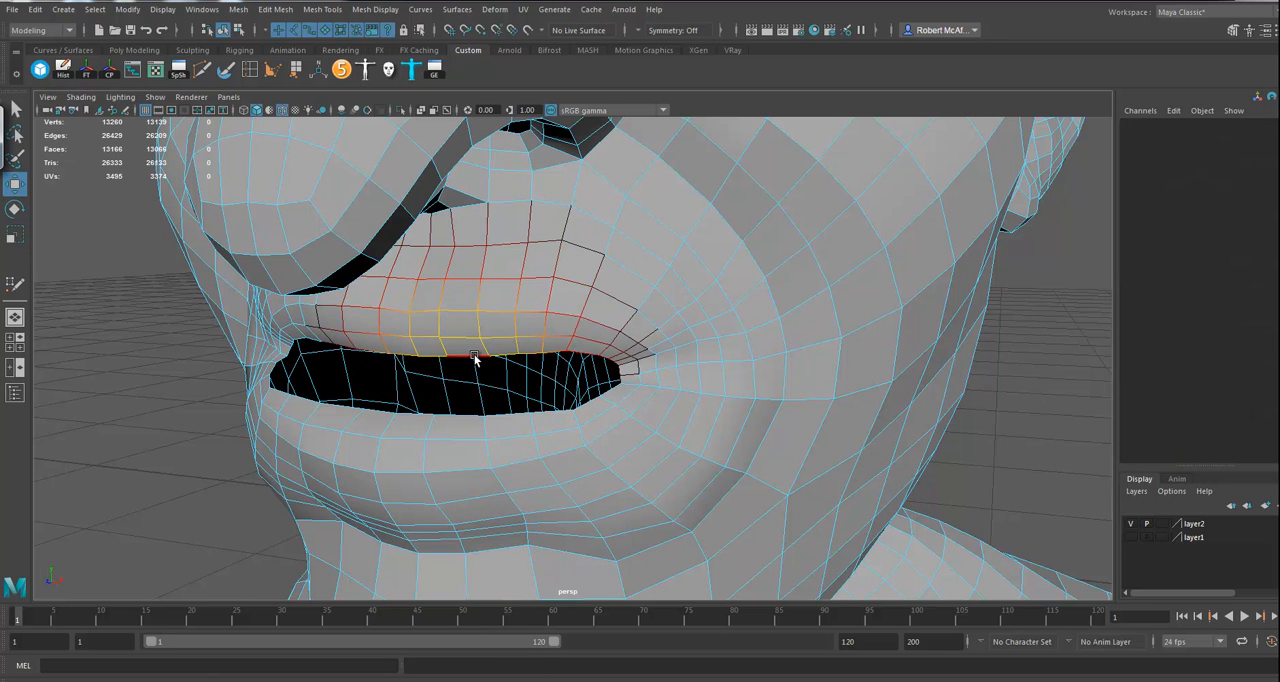
key("b")
double_click(474, 357)
left_click_drag(646, 358, 617, 322, "alt")
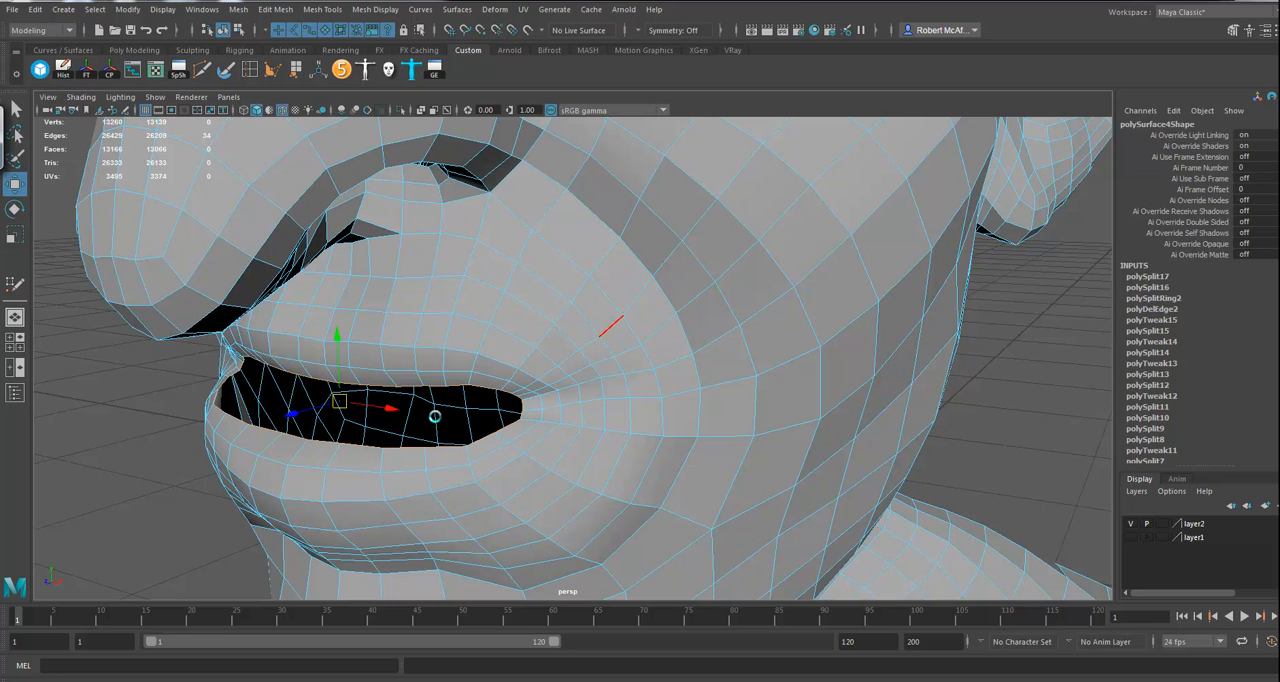
key("ctrl+e")
left_click_drag(480, 434, 484, 435, "alt")
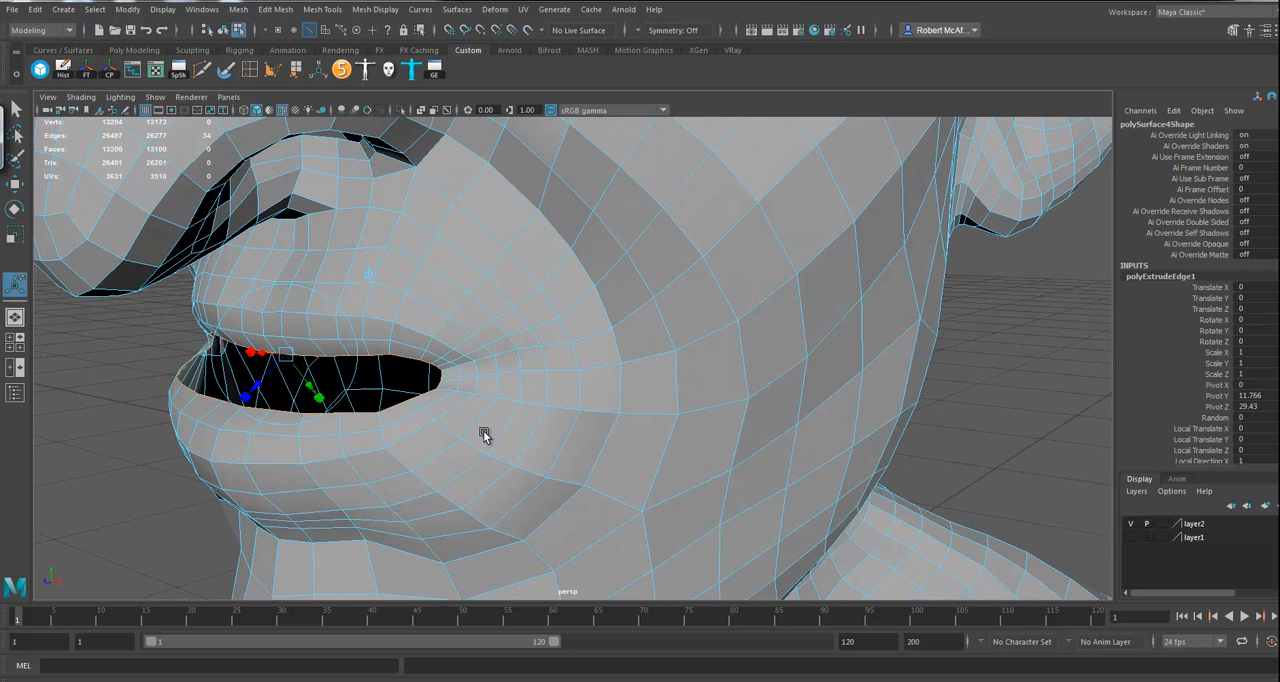
left_click(369, 275)
left_click_drag(257, 378, 276, 374)
left_click_drag(299, 424, 329, 386, "alt")
Step: Extrude the mouth loop a second time, move it back into the mouth and scale it taller vertically
key("ctrl+e")
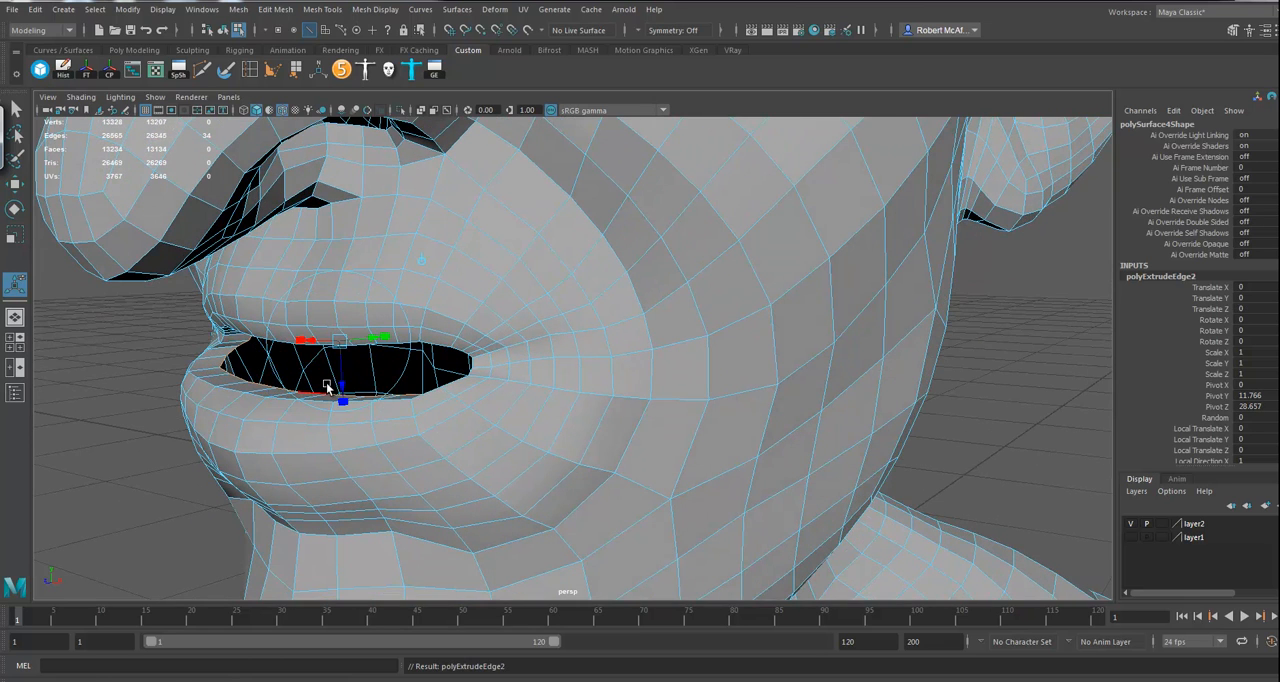
key("w")
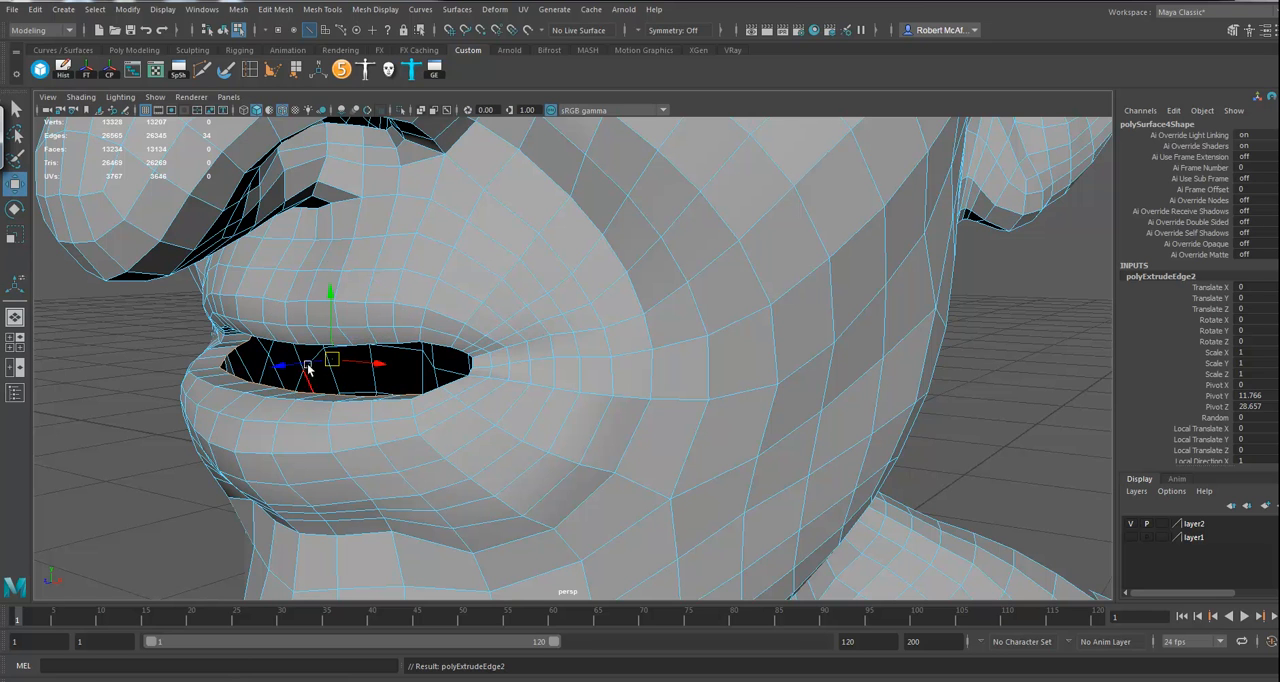
middle_click_drag(281, 370, 320, 362)
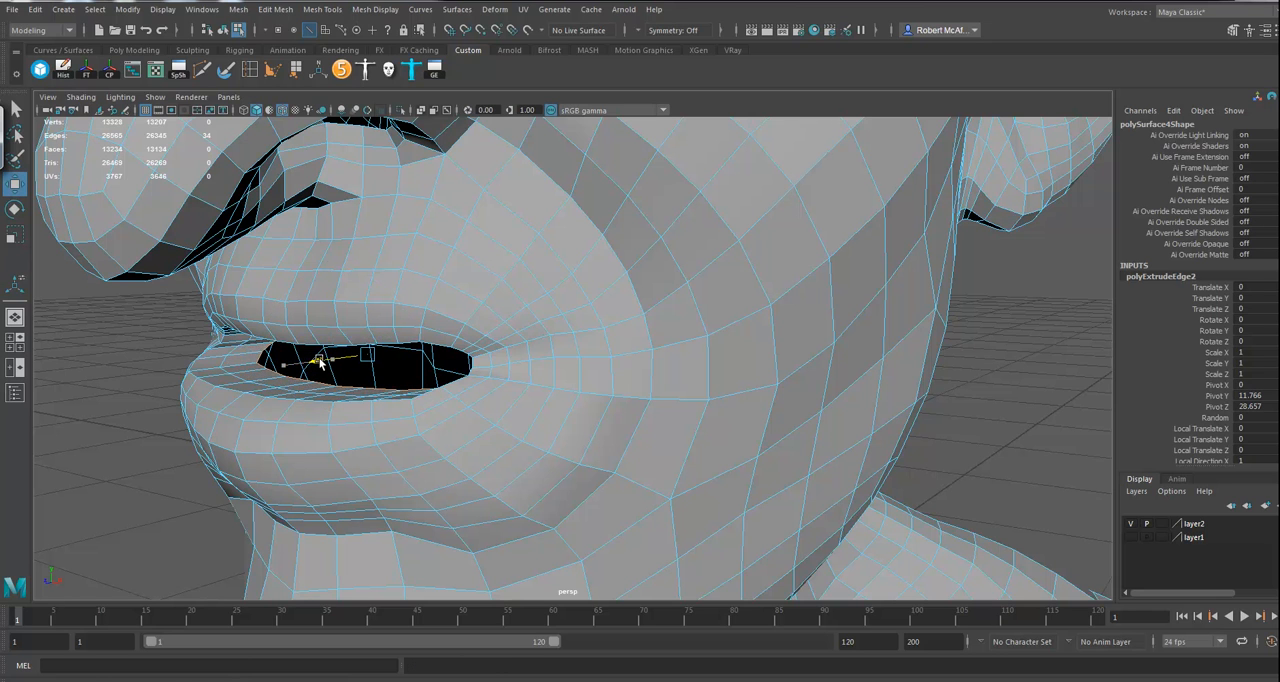
scroll(318, 362, "up", 4)
left_click_drag(463, 398, 558, 460, "alt")
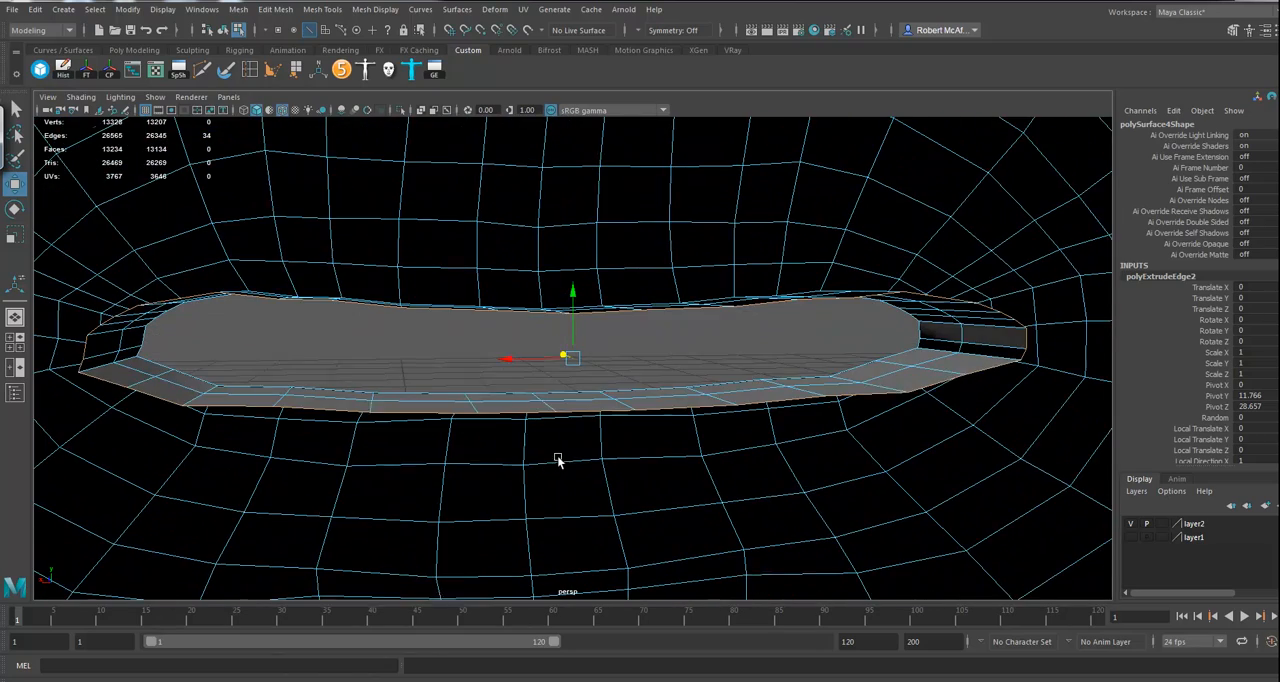
key("r")
left_click_drag(579, 314, 577, 234)
left_click_drag(576, 357, 571, 402, "alt")
right_click_drag(683, 462, 469, 444, "alt")
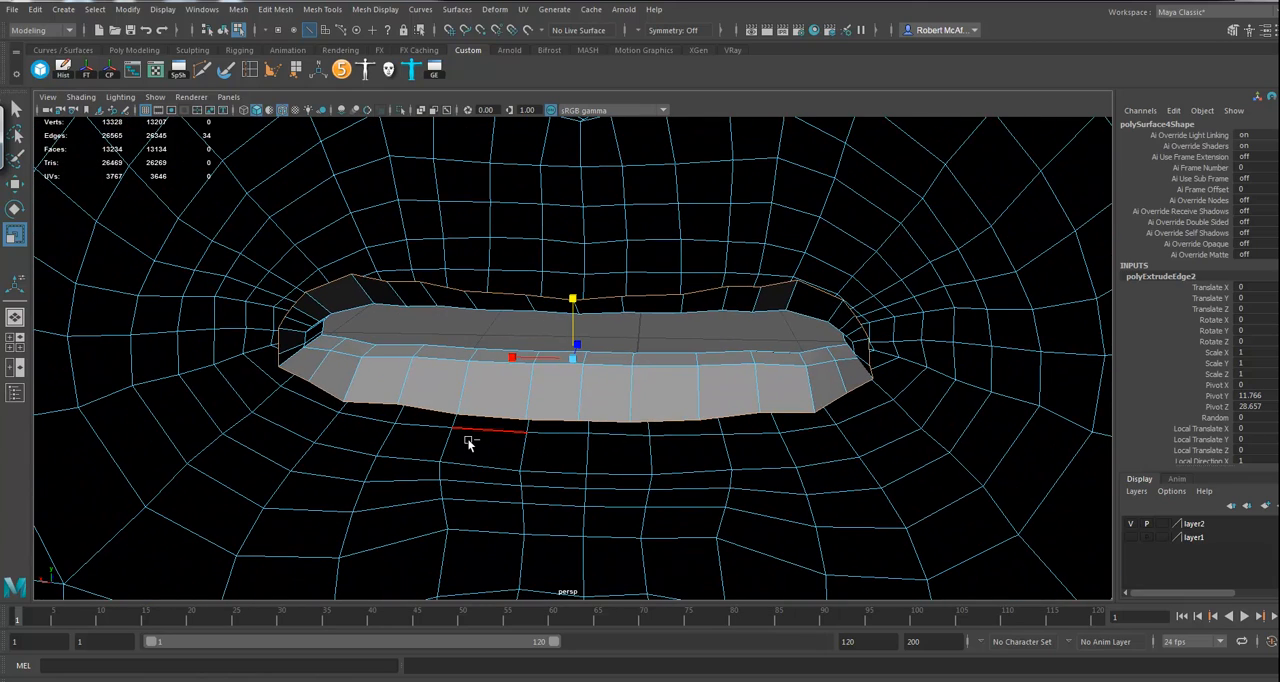
Step: Extrude the inner mouth loop a third time and move it deeper and slightly lower inside the head
key("ctrl+e")
left_click_drag(623, 465, 587, 470, "alt")
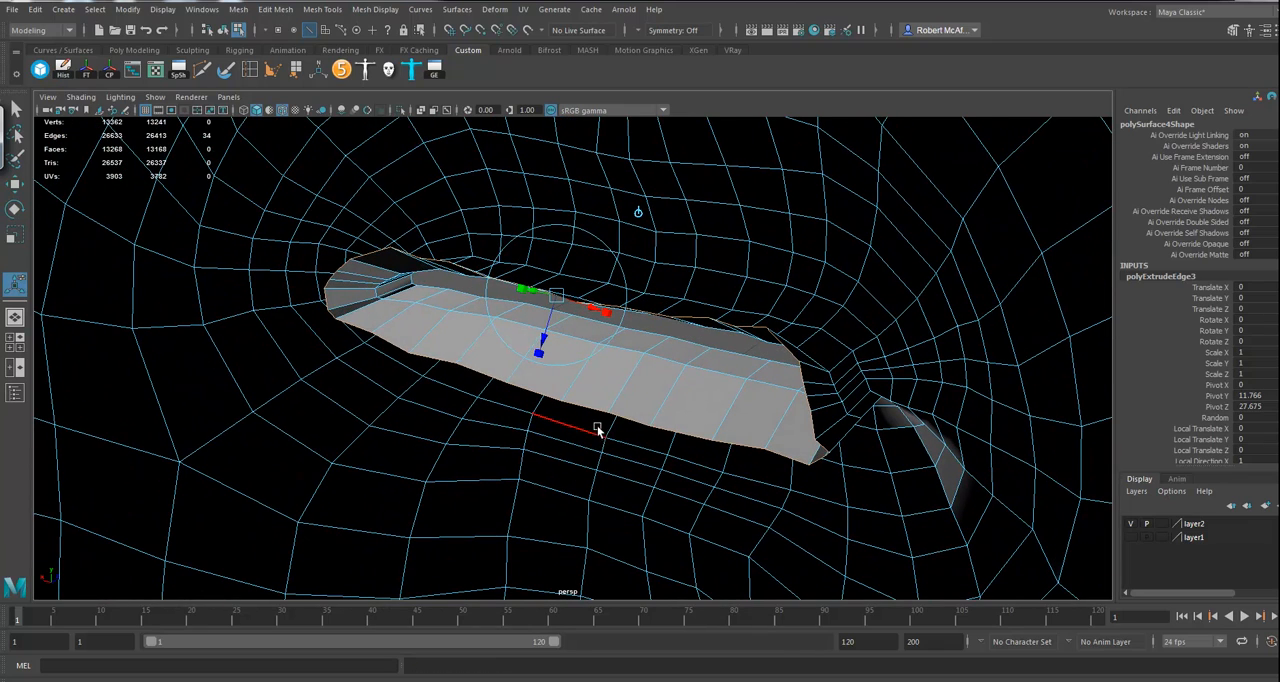
key("w")
left_click_drag(604, 341, 629, 437, "alt")
right_click_drag(629, 437, 529, 420, "alt")
middle_click_drag(640, 445, 640, 427, "alt")
left_click_drag(639, 427, 638, 447, "alt")
Step: Try circularizing the innermost mouth loop and moving it down, and undo these changes
left_click(275, 9)
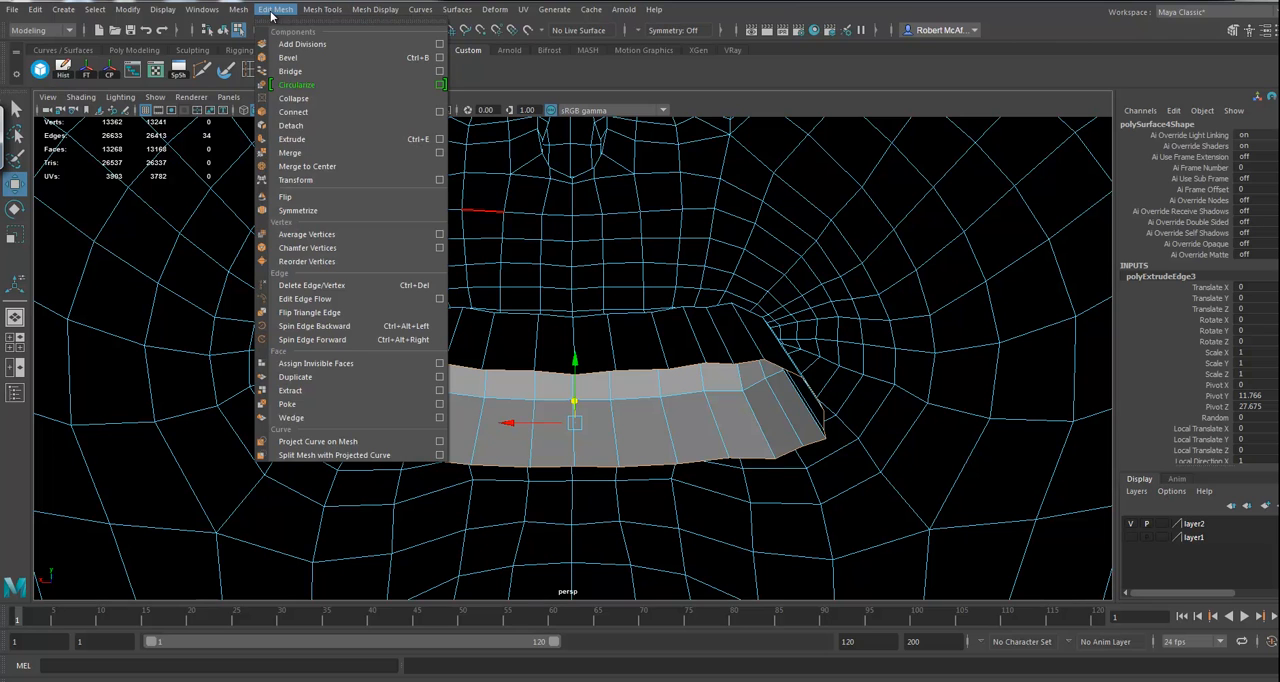
left_click(305, 88)
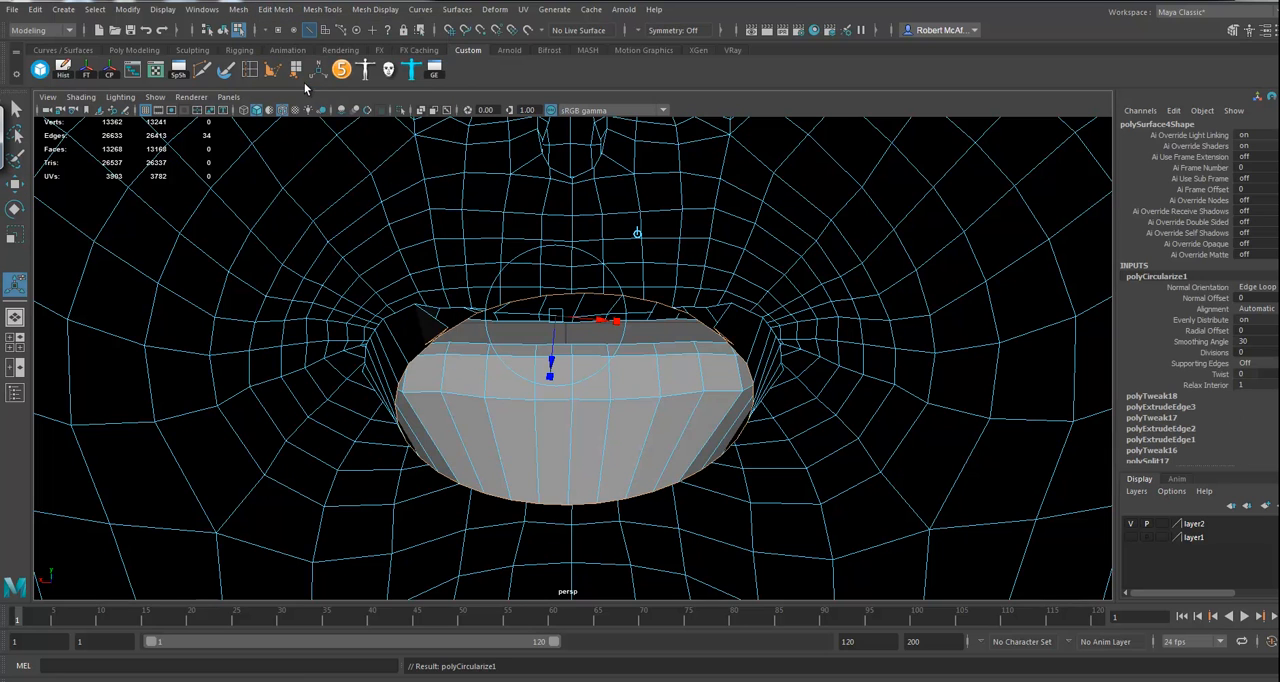
left_click_drag(663, 362, 606, 347, "alt")
key("w")
right_click_drag(606, 347, 765, 388, "alt")
left_click_drag(765, 388, 372, 350, "alt")
left_click_drag(519, 306, 571, 335, "alt")
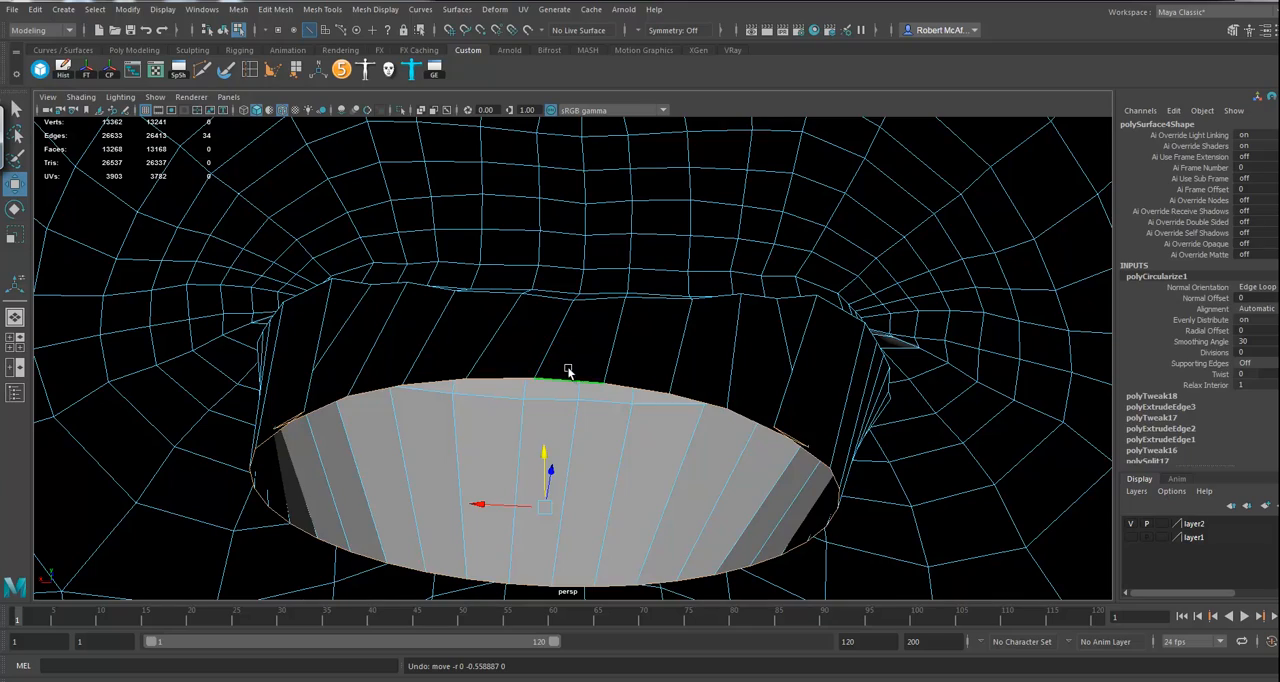
key("ctrl+z")
left_click_drag(573, 416, 556, 397, "alt")
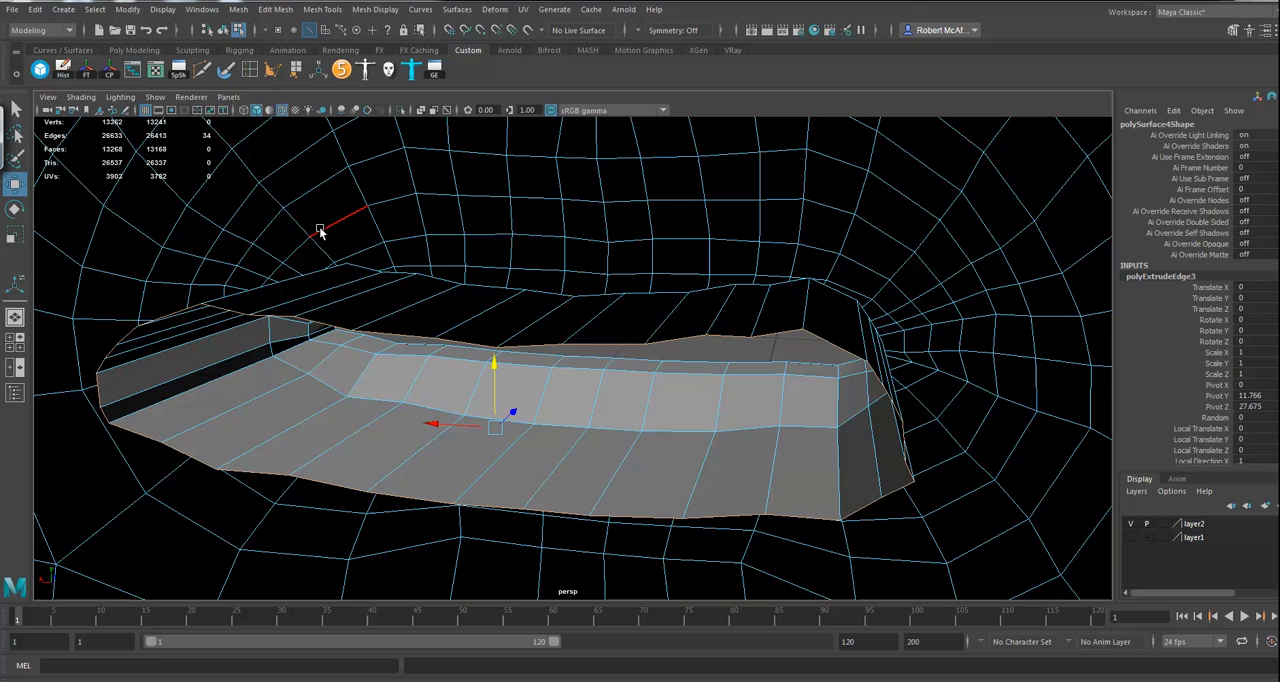
Step: Reset the Circularize options to their defaults and circularize the innermost mouth loop
left_click(275, 9)
left_click(440, 85)
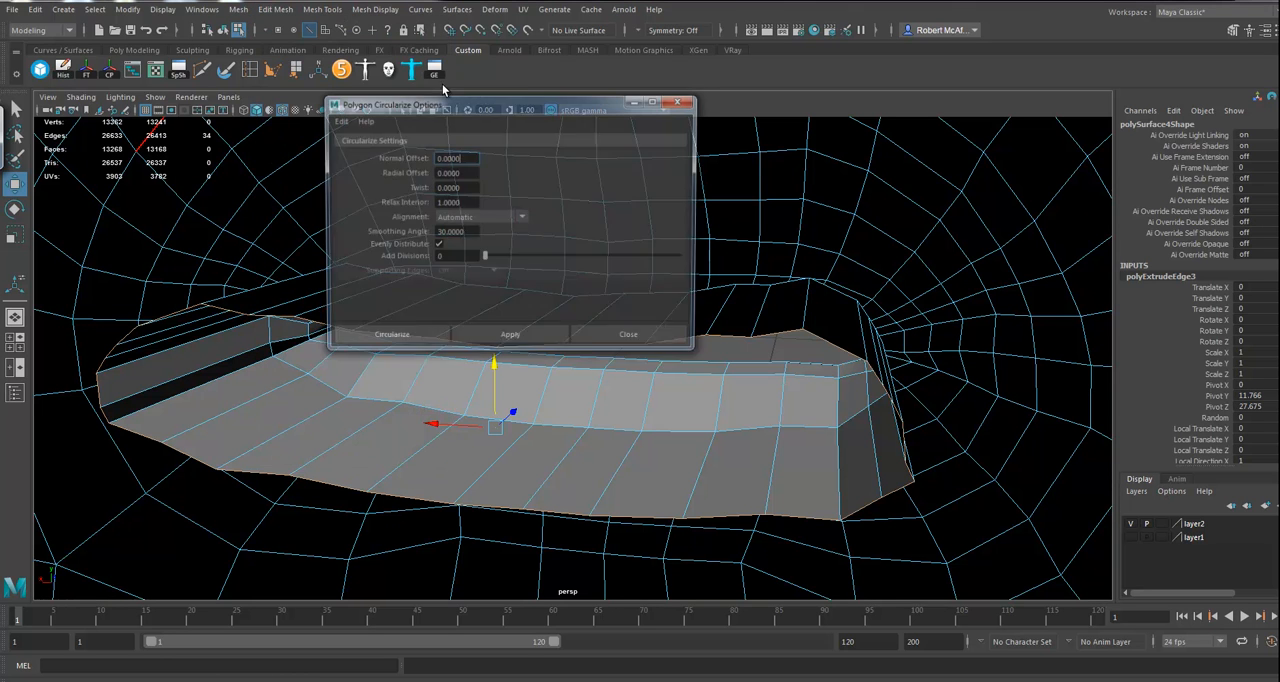
left_click(335, 120)
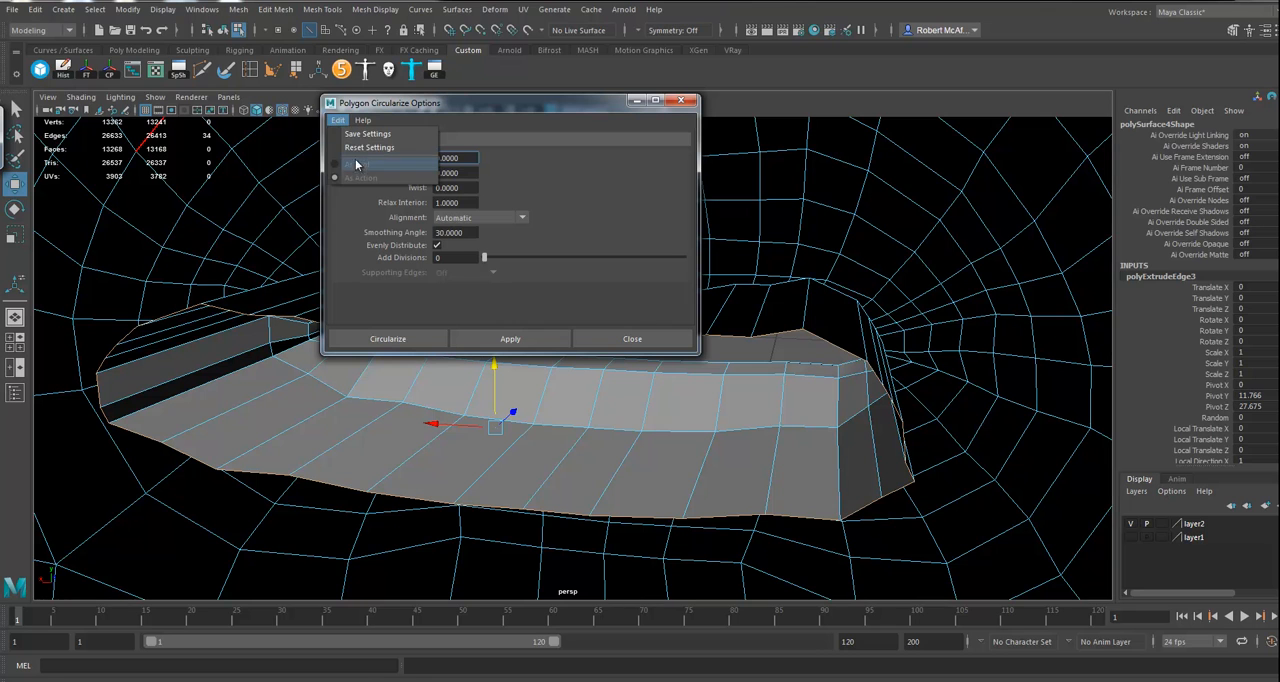
left_click(355, 147)
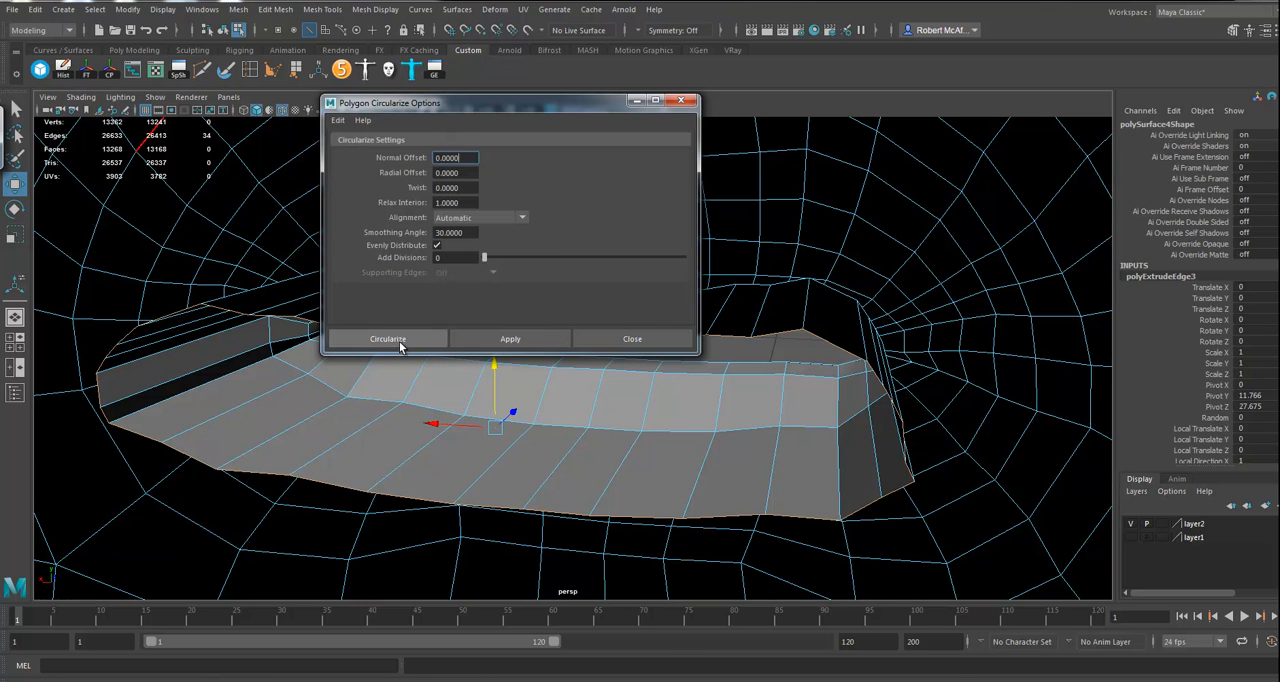
left_click_drag(643, 431, 652, 446, "alt")
left_click_drag(566, 406, 528, 397, "alt")
key("t")
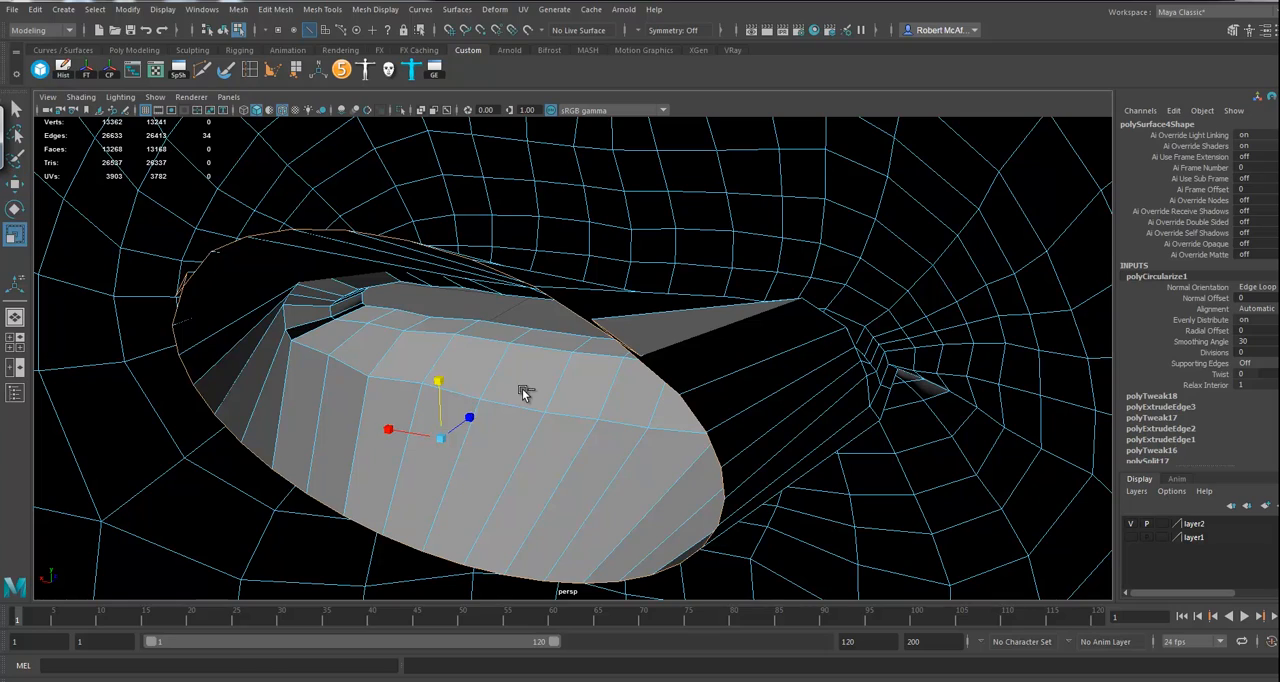
Step: Try scaling down the folded edge on the rounded mouth loop, undo it and check the Scale tool settings
left_click_drag(458, 427, 656, 432)
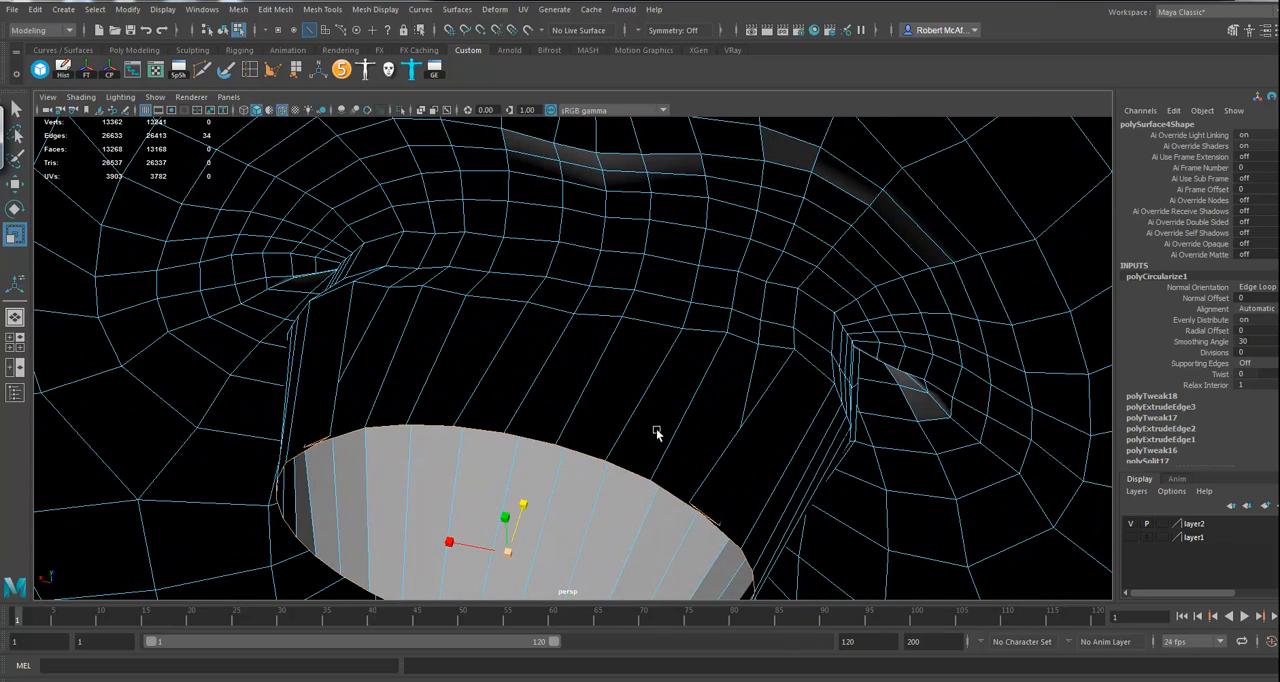
left_click(705, 518)
left_click_drag(707, 516, 745, 476)
key("q")
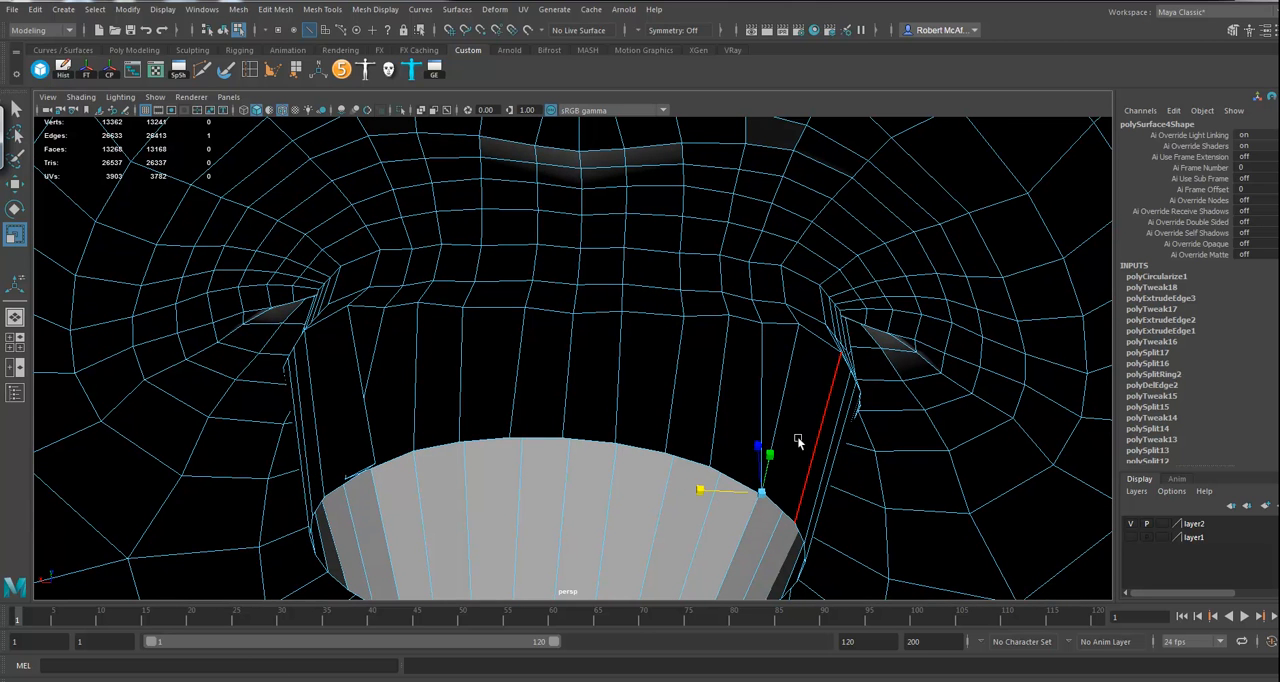
key("ctrl+z")
key("ctrl+z")
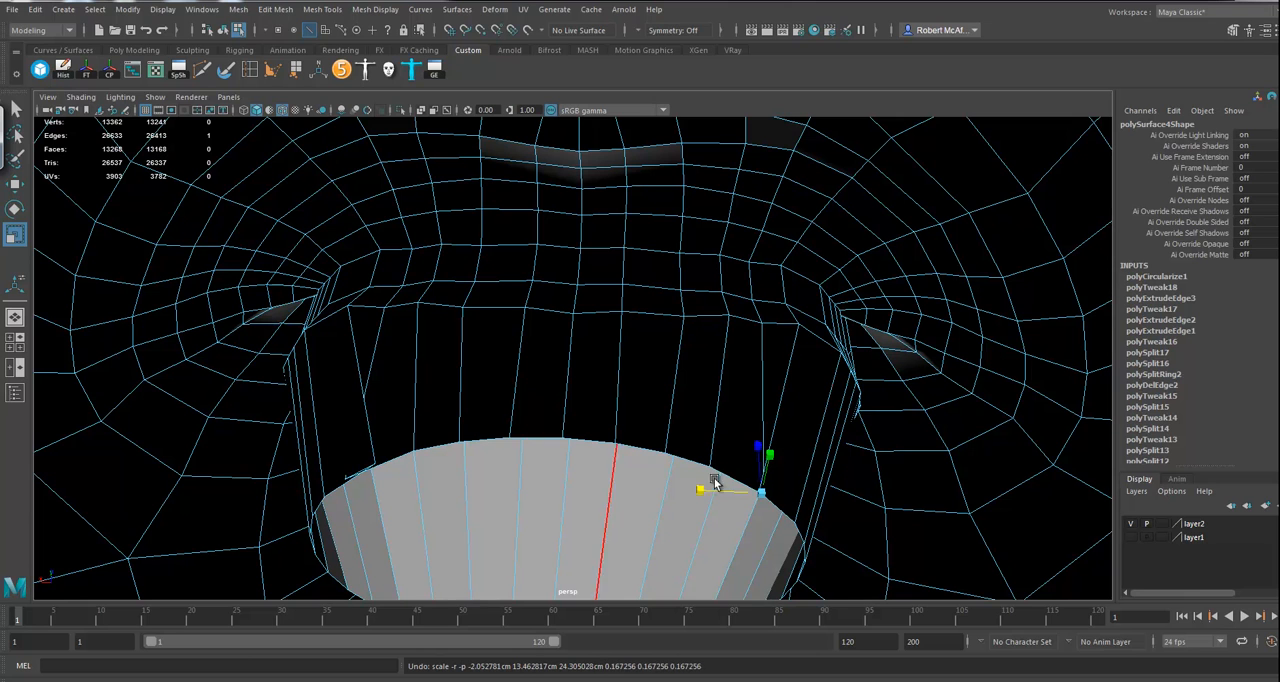
double_click(14, 236)
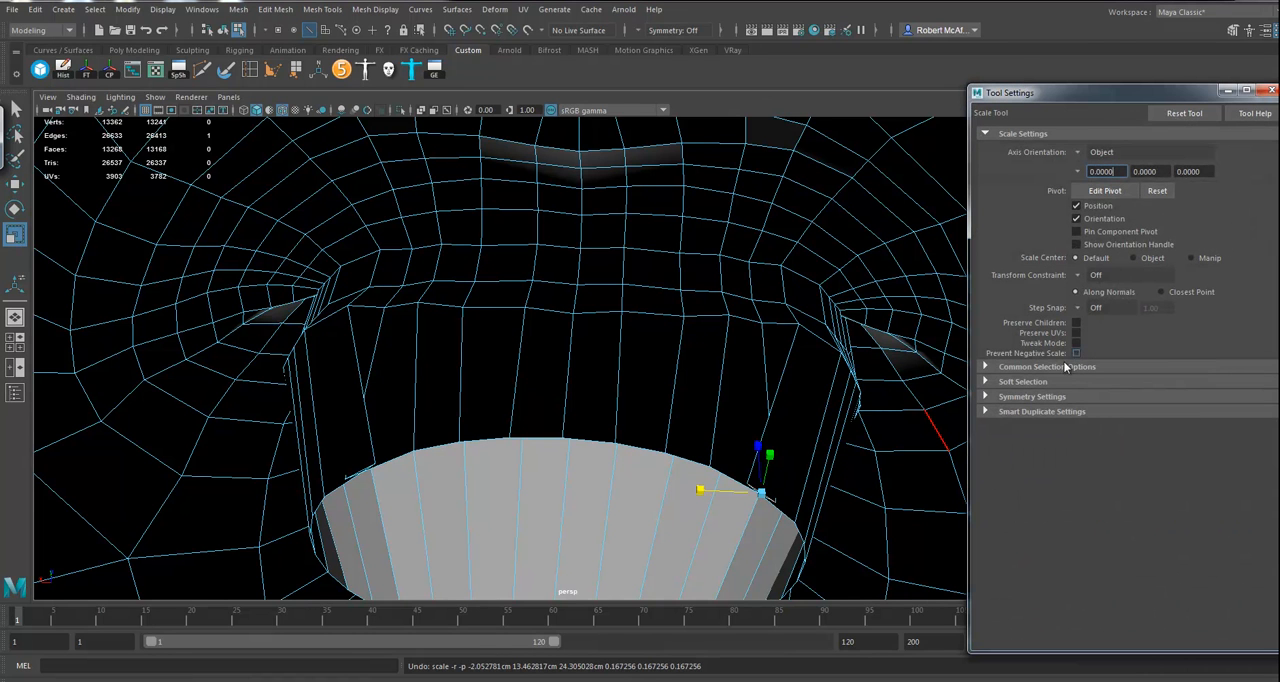
mouse_move(760, 491)
left_mouse_down()
mouse_move(357, 468)
mouse_move(289, 486)
mouse_move(680, 457)
mouse_move(655, 459)
mouse_move(633, 427)
left_mouse_up()
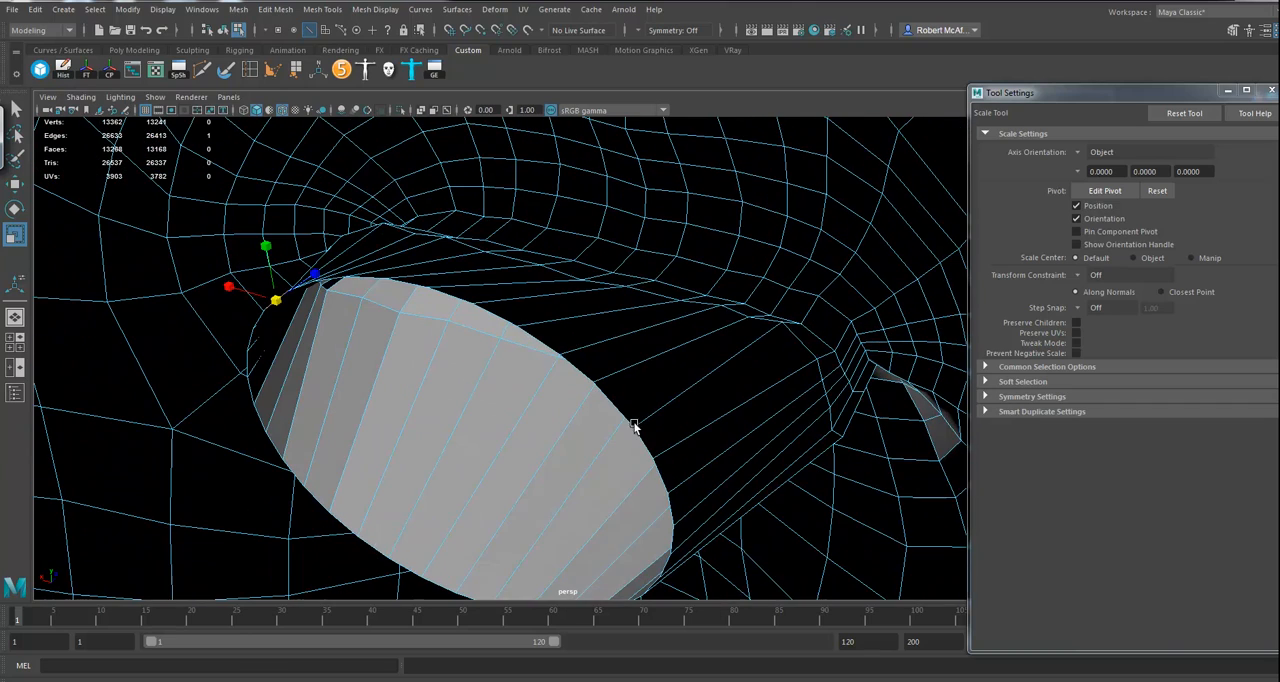
Step: Circularize the whole innermost mouth loop again and move it slightly down in wireframe view
double_click(546, 346)
left_click_drag(528, 366, 476, 344, "alt")
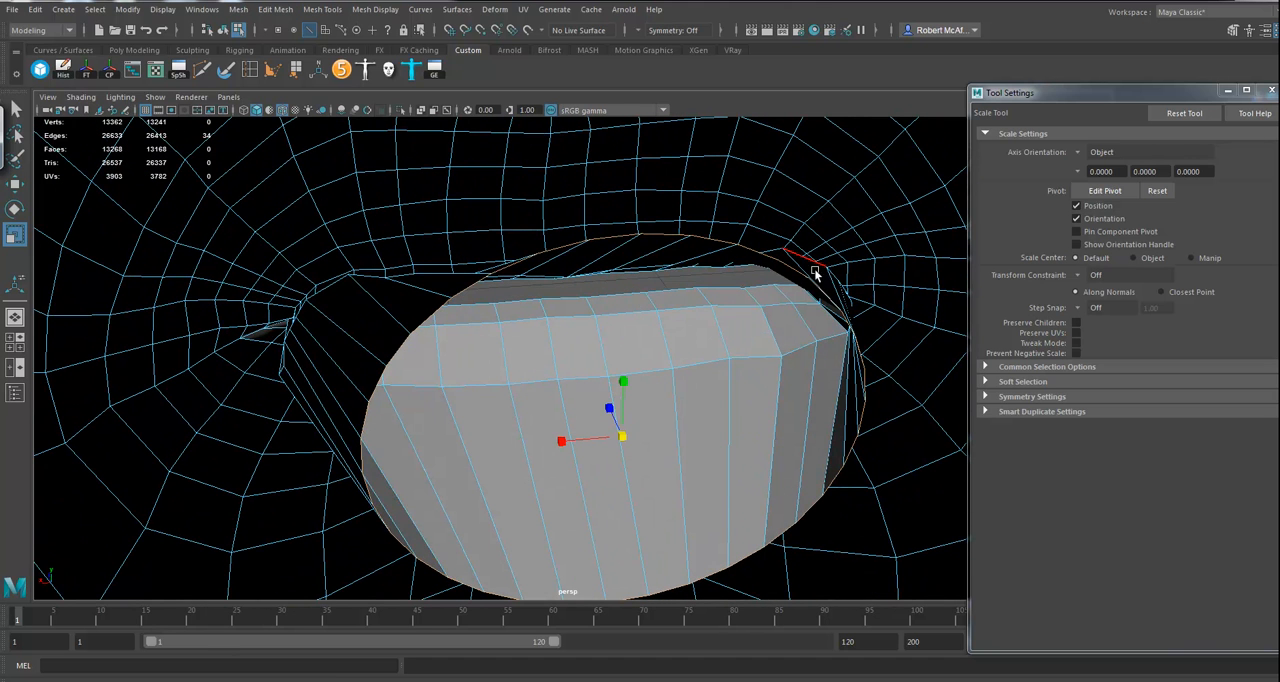
left_click(273, 11)
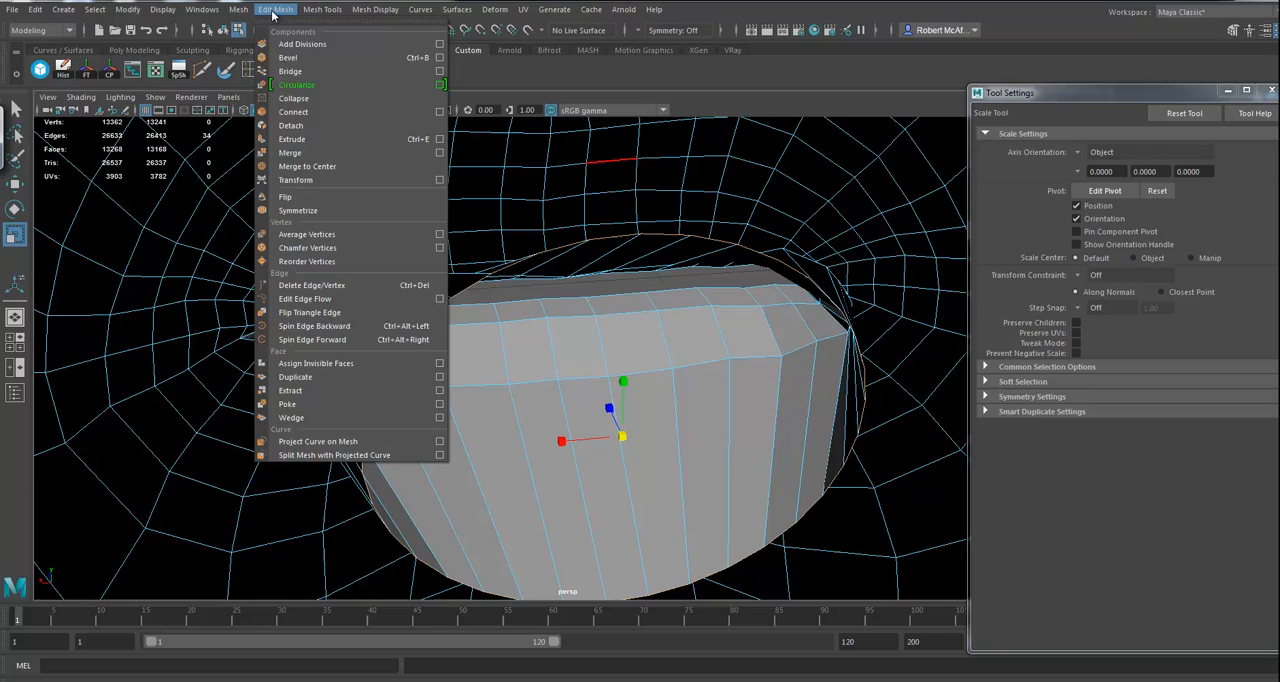
left_click(290, 86)
mouse_move(620, 320)
left_mouse_down("alt")
mouse_move(654, 346)
mouse_move(637, 366)
mouse_move(681, 346)
mouse_move(669, 329)
mouse_move(611, 323)
mouse_move(594, 368)
mouse_move(563, 377)
mouse_move(579, 301)
mouse_move(557, 251)
left_mouse_up("alt")
key("4")
left_click_drag(579, 338, 569, 283, "alt")
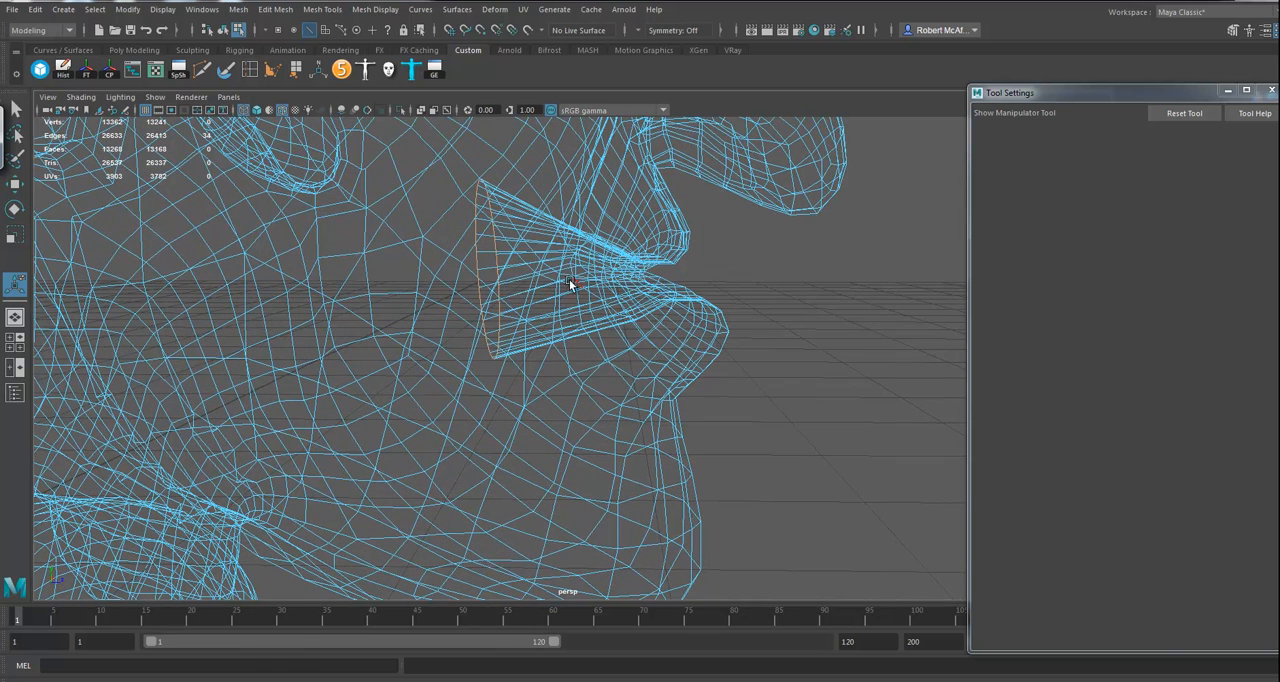
key("w")
left_click_drag(486, 205, 488, 214)
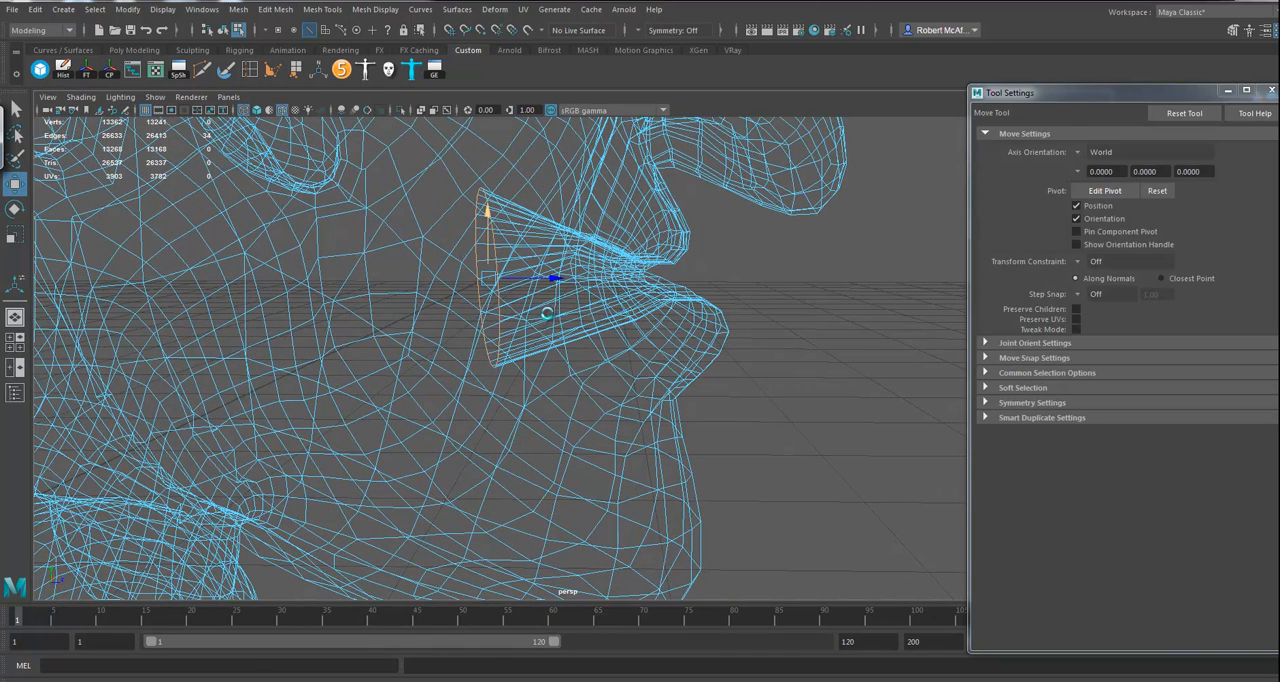
Step: Extrude the circular mouth loop, move it farther back into the head and lower it slightly
key("ctrl+e")
key("w")
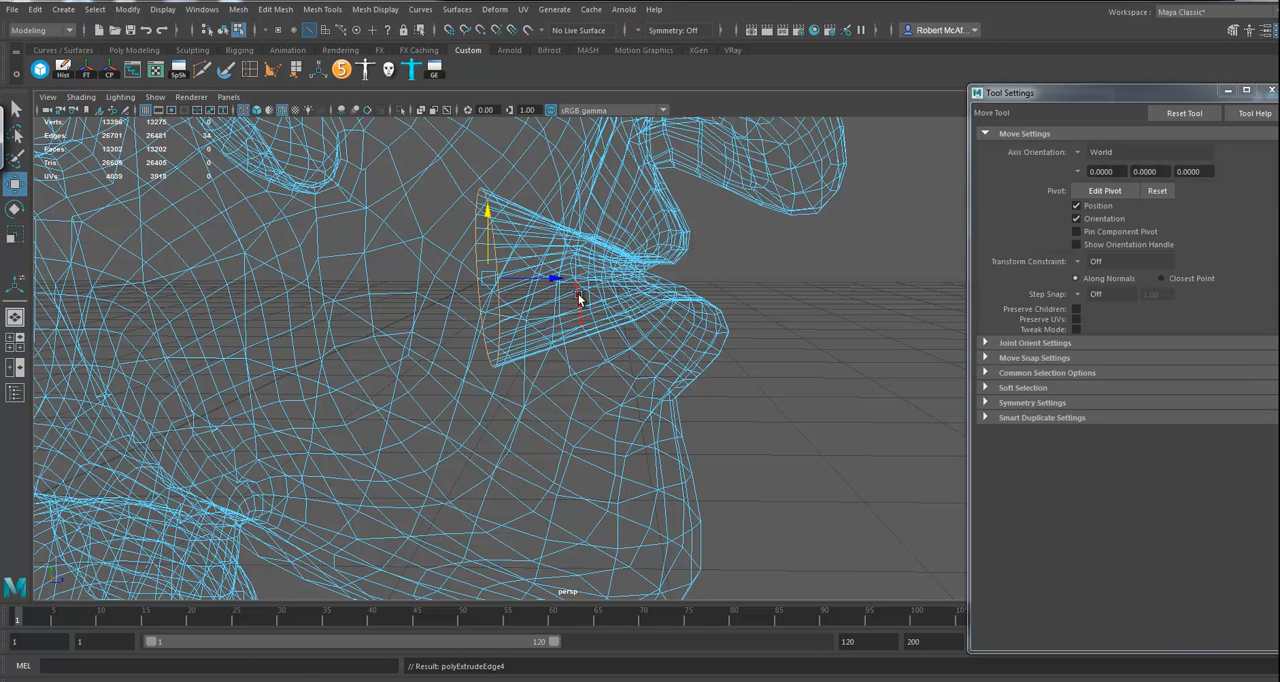
left_click_drag(560, 281, 415, 278)
left_click_drag(350, 204, 348, 224)
Step: Select the two rearmost edge loops of the mouth cavity and scale them wider sideways
right_click_drag(680, 337, 617, 350, "alt")
left_click_drag(617, 350, 469, 306, "alt")
right_click_drag(469, 306, 580, 286, "ctrl")
left_click_drag(580, 286, 508, 369, "alt")
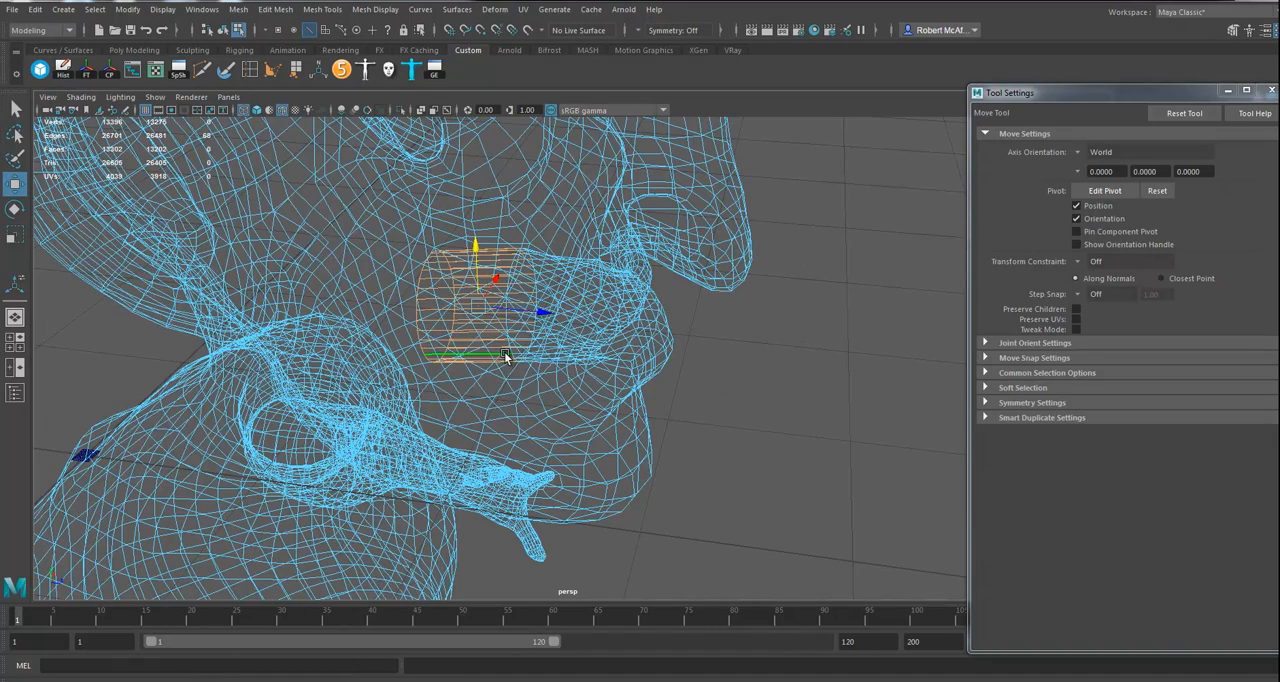
key("e")
left_click_drag(540, 362, 495, 262, "alt")
left_click_drag(642, 328, 735, 392)
scroll(735, 392, "up", 10)
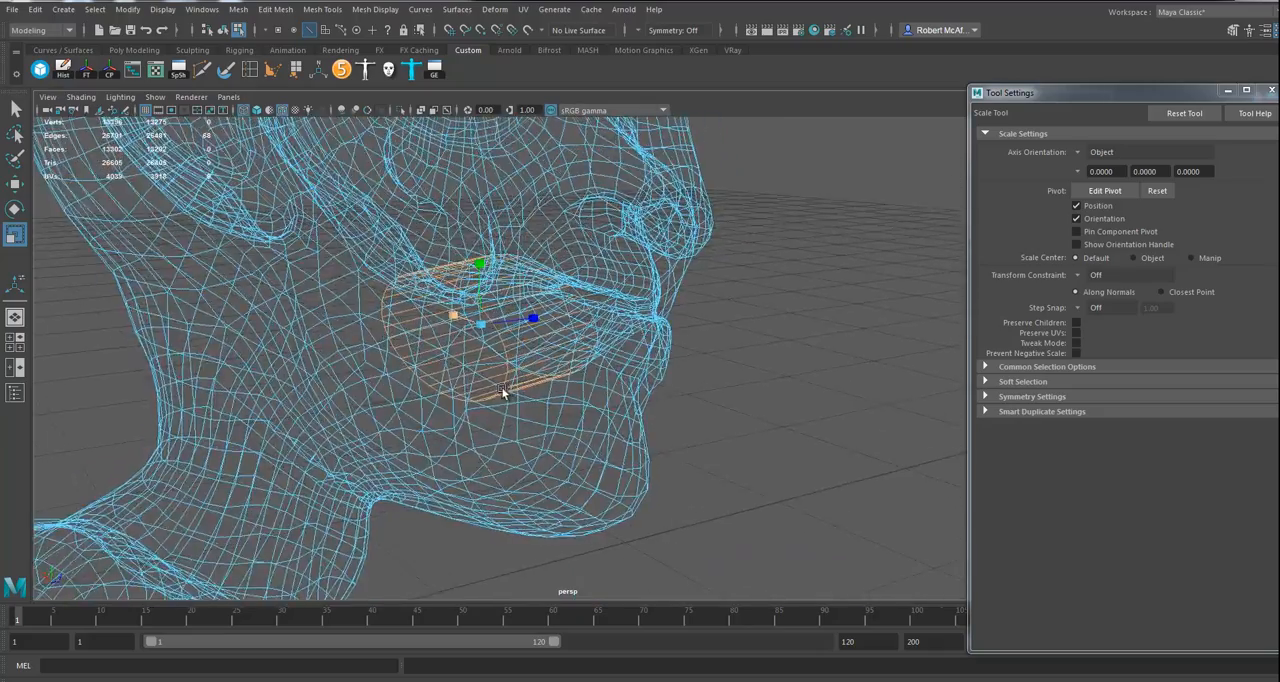
left_click_drag(404, 426, 425, 438, "alt")
Step: Extrude the rearmost mouth cavity loop, move it farther back and down into the head, and scale it smaller
double_click(638, 230)
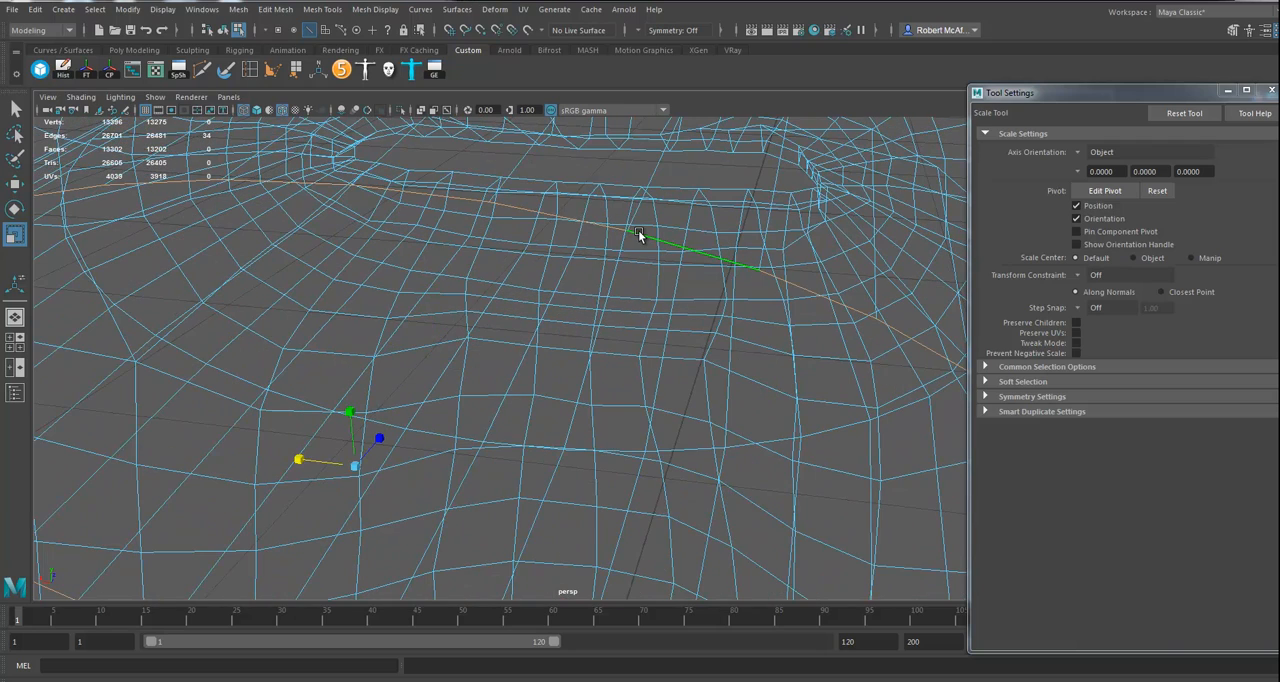
key("5")
mouse_move(582, 351)
left_mouse_down("alt")
mouse_move(600, 357)
mouse_move(511, 363)
mouse_move(507, 333)
mouse_move(594, 366)
mouse_move(391, 366)
mouse_move(362, 391)
mouse_move(279, 383)
mouse_move(353, 416)
mouse_move(362, 396)
mouse_move(408, 399)
left_mouse_up("alt")
key("4")
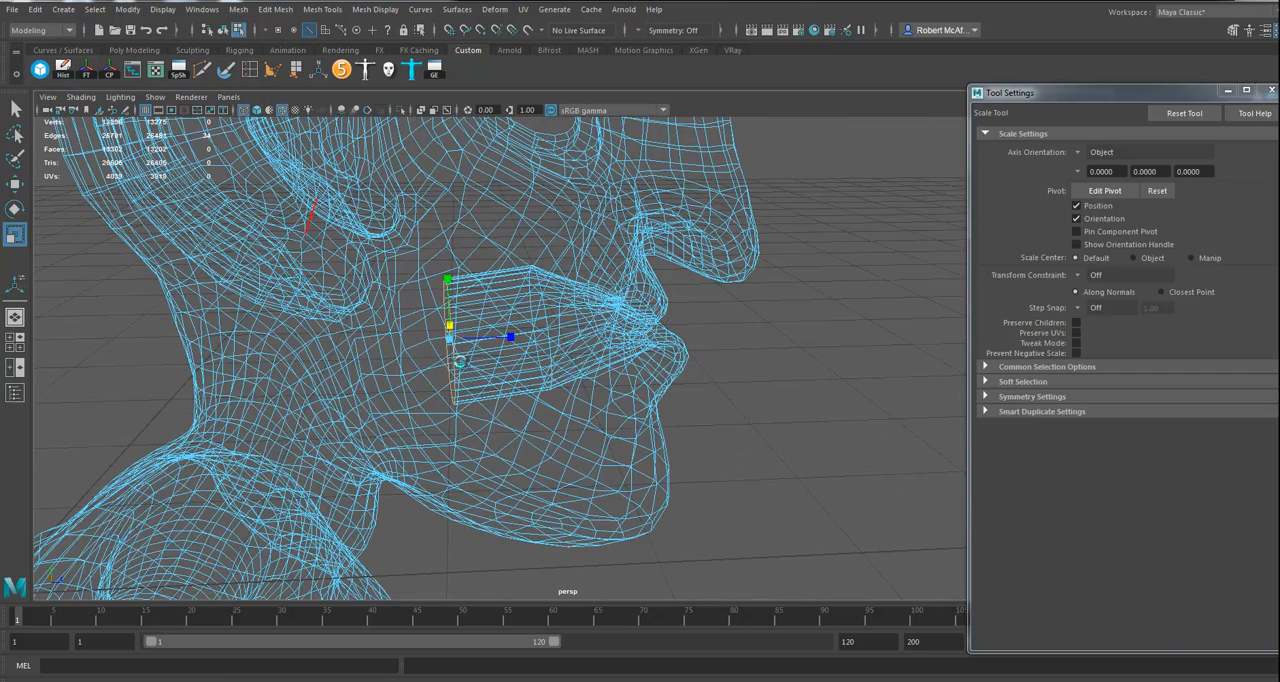
key("ctrl+e")
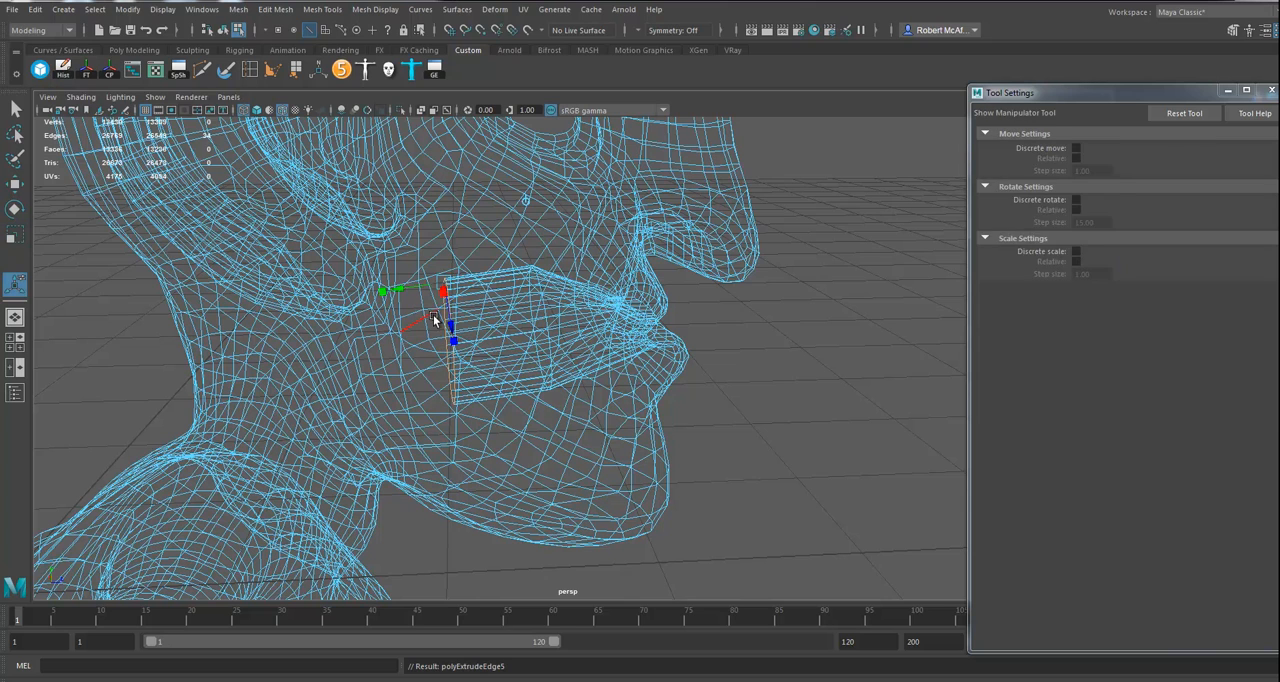
key("w")
left_click_drag(512, 333, 466, 346)
left_click_drag(370, 278, 363, 311)
key("r")
left_click_drag(366, 368, 334, 398, "alt")
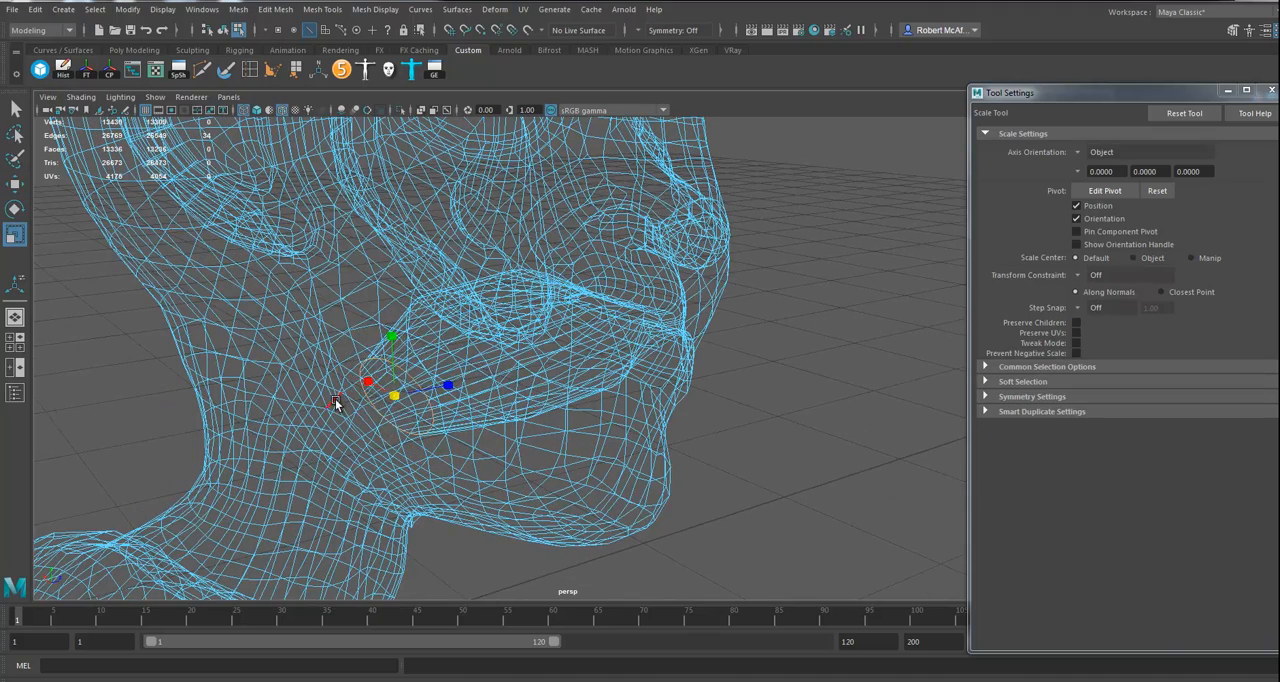
Step: Fill the open hole at the back of the mouth cavity with a single cap face
key("f")
left_click_drag(469, 370, 345, 363, "alt")
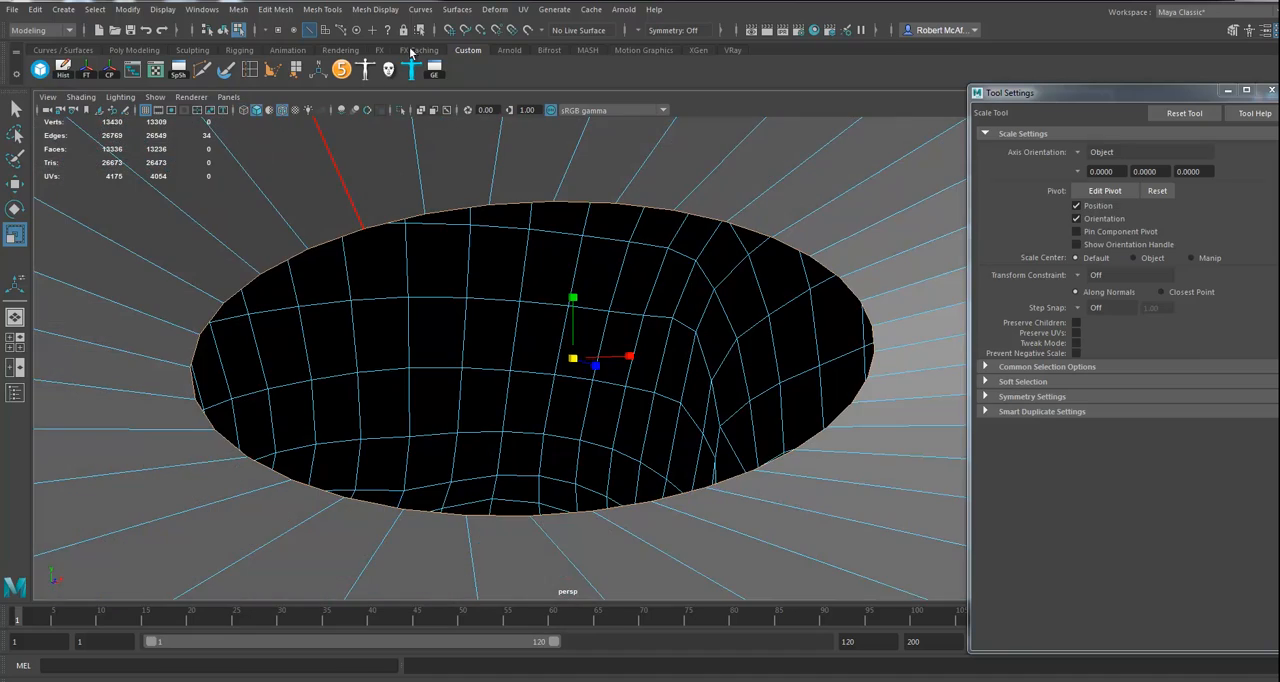
left_click(284, 12)
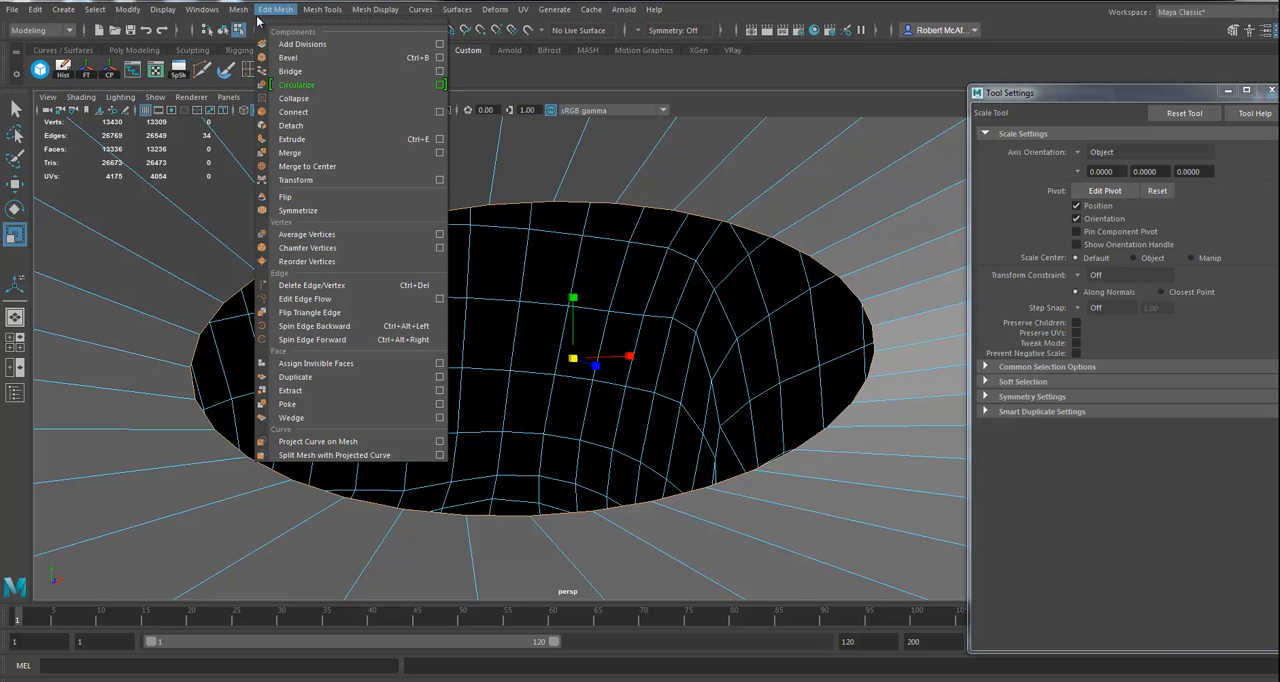
mouse_move(238, 12)
left_click(259, 109)
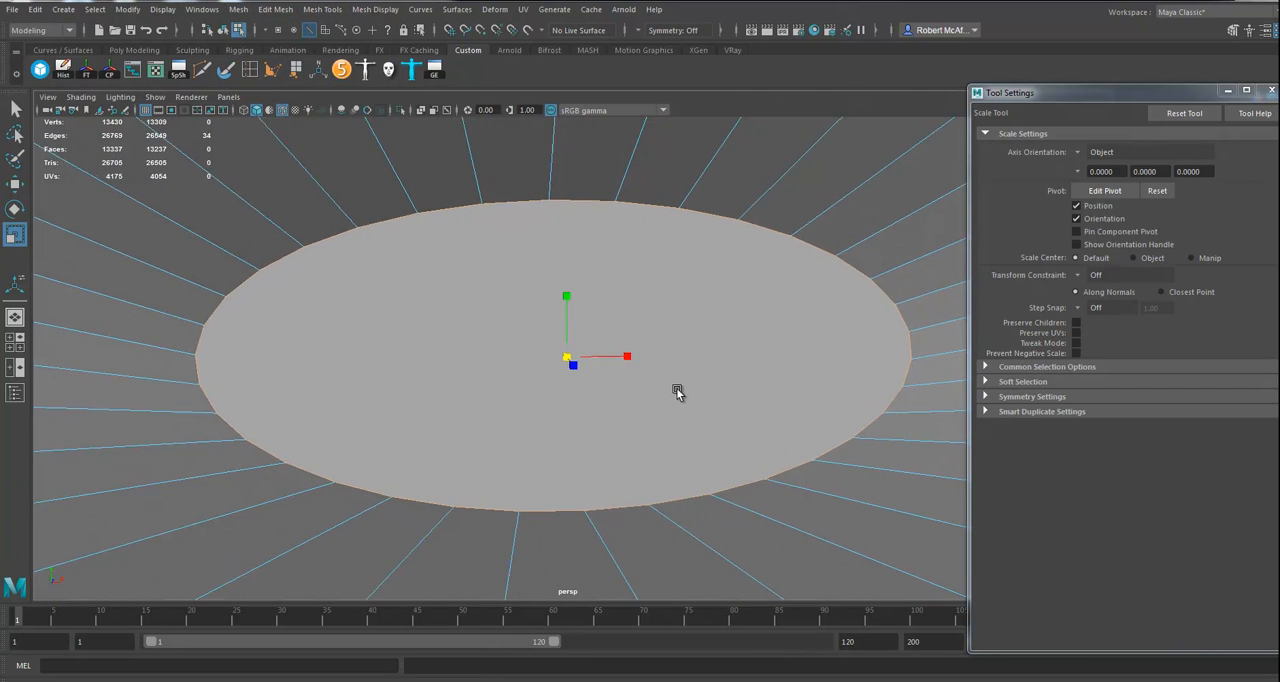
middle_click_drag(678, 391, 637, 390, "alt")
right_click_drag(698, 394, 652, 380, "alt")
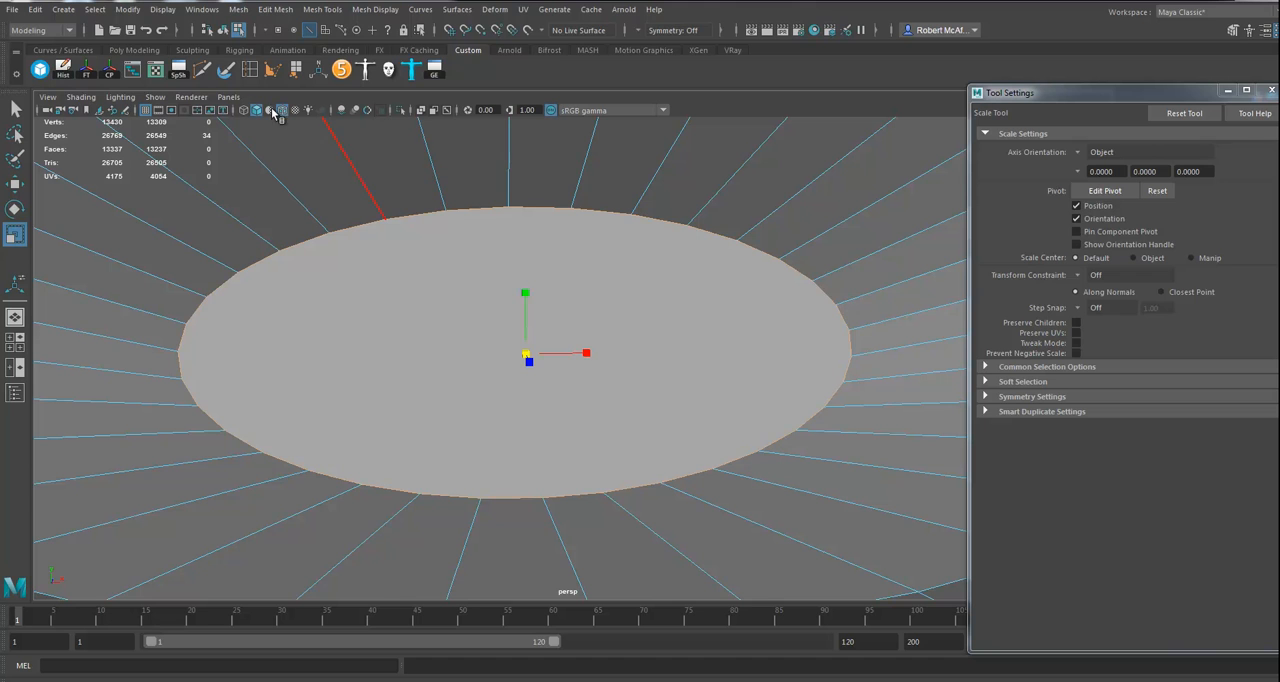
Step: With Multi-Cut, cut three vertical edges across the mouth cavity's cap, starting at its center and working toward one side
left_click(203, 69)
middle_click_drag(630, 458, 586, 420, "alt")
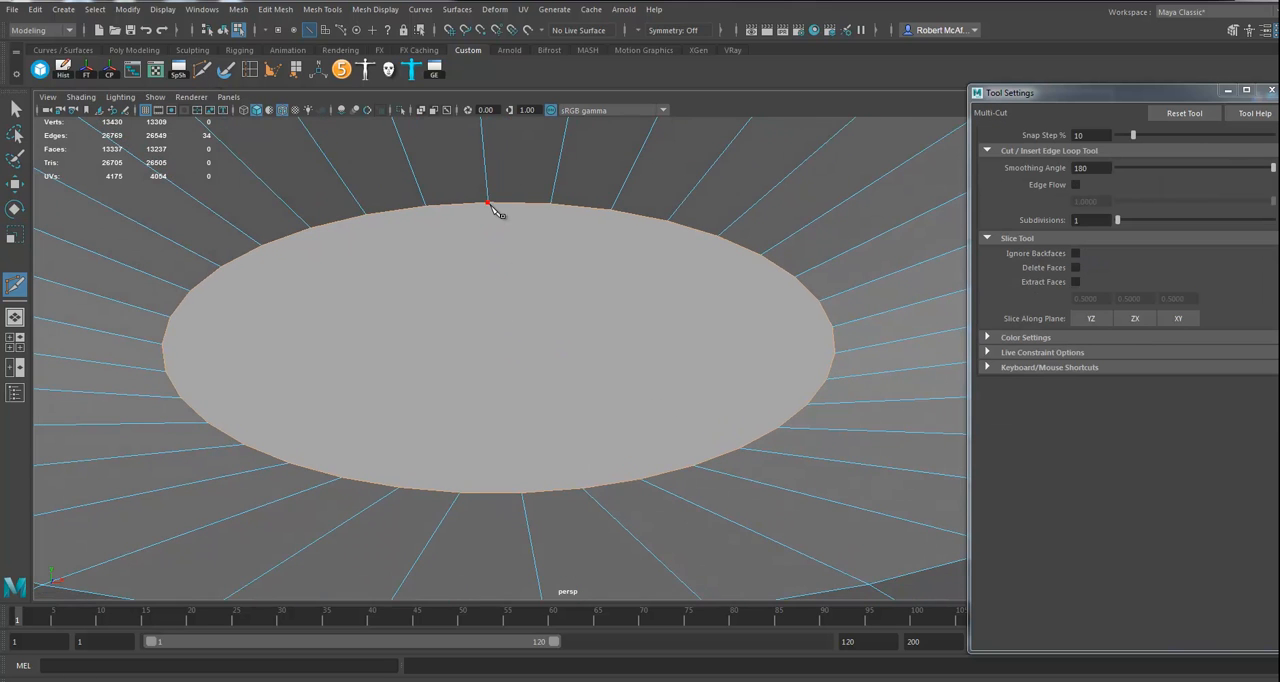
key("Return")
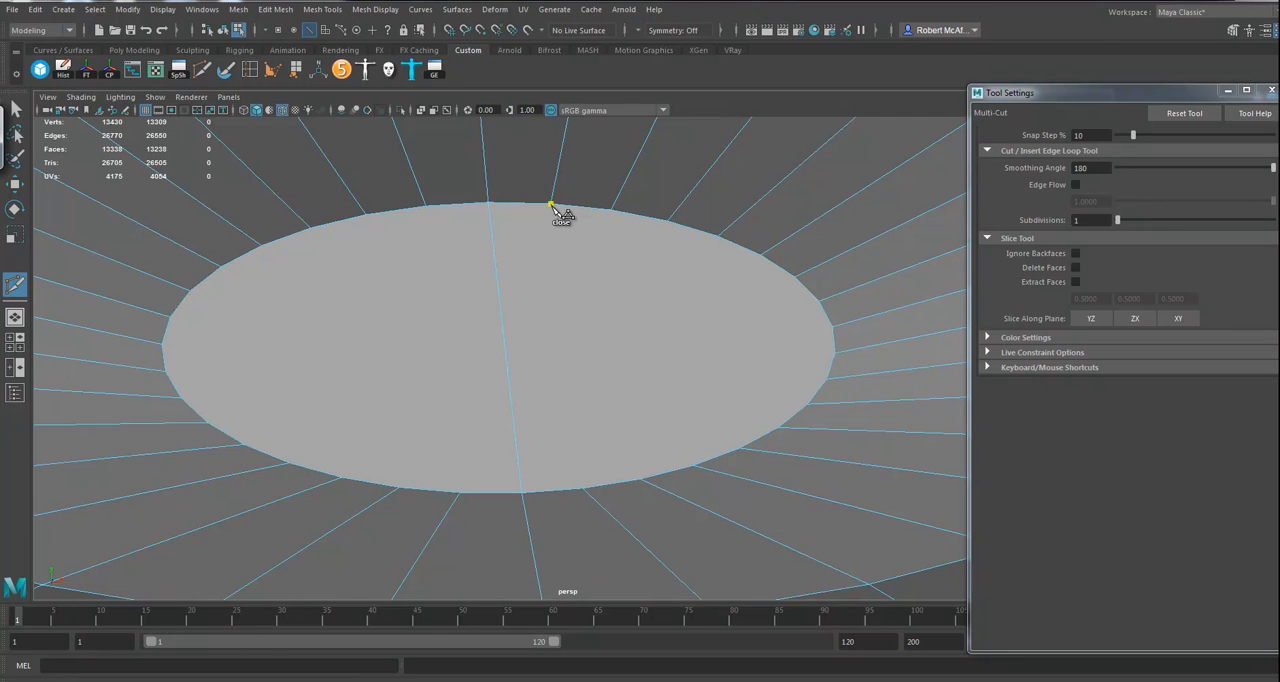
key("Return")
left_click(614, 212)
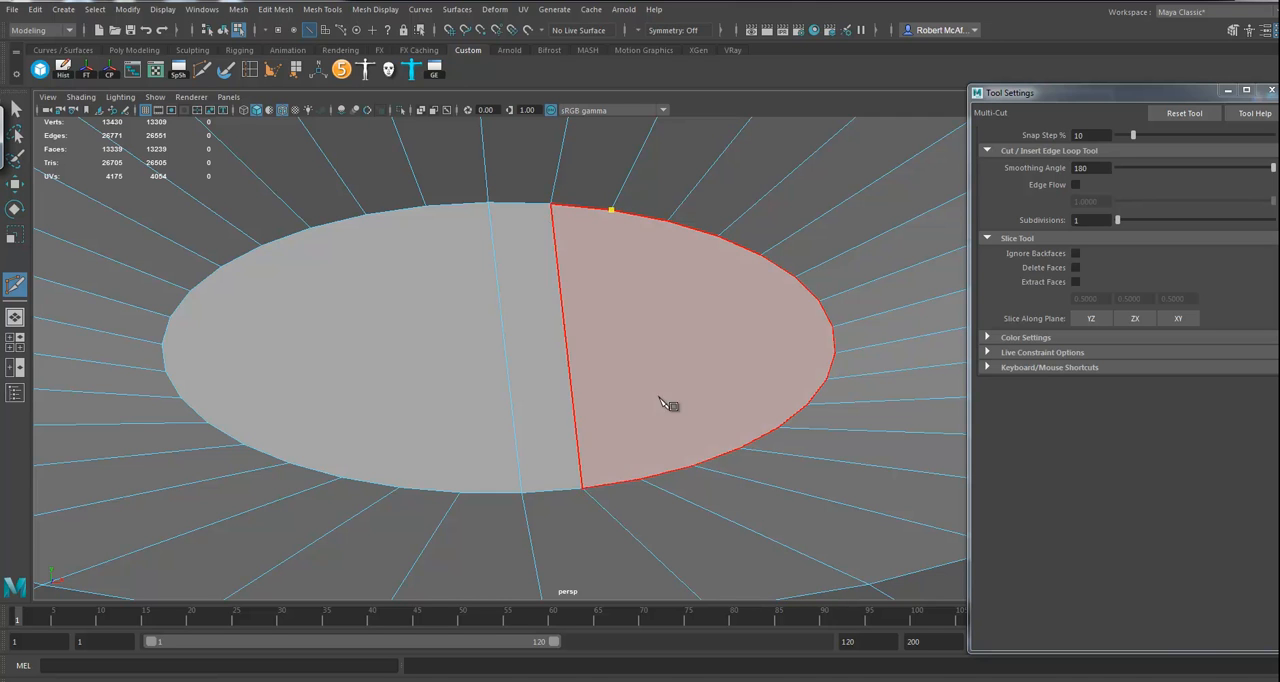
key("Return")
Step: Cut three more vertical edges toward the cap's end, trying World X symmetry and switching it off again
left_click(693, 466)
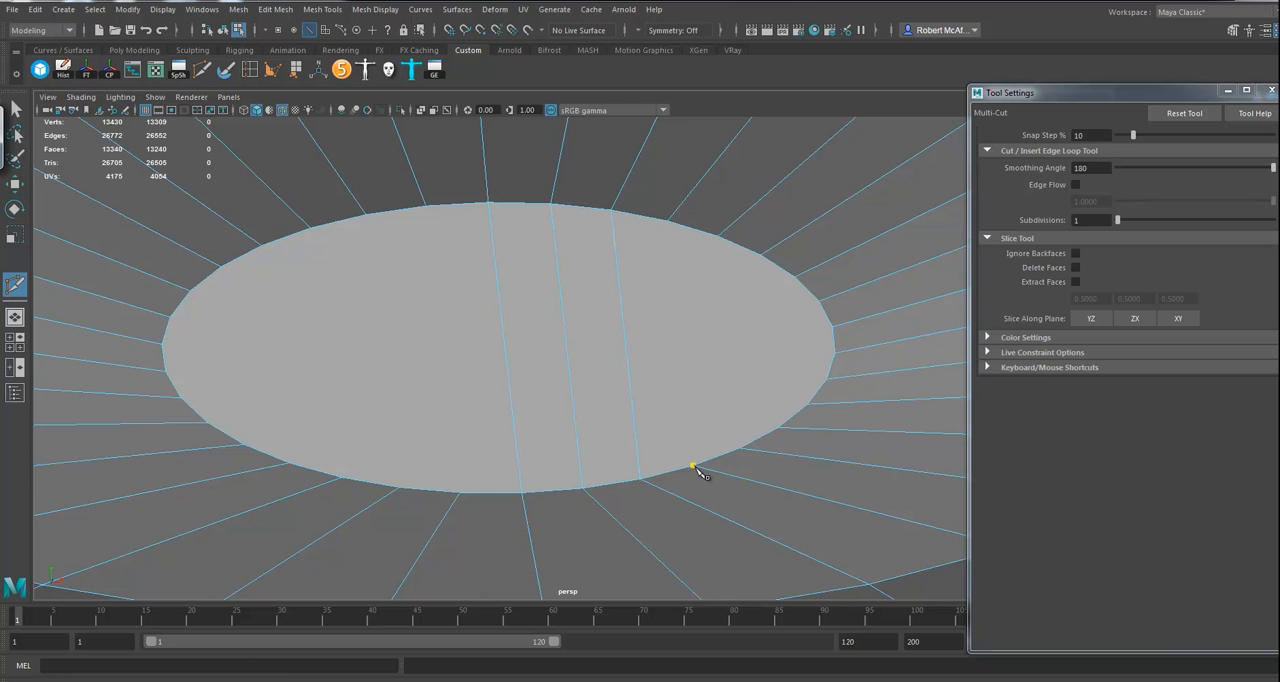
left_click(690, 286)
left_click(640, 32)
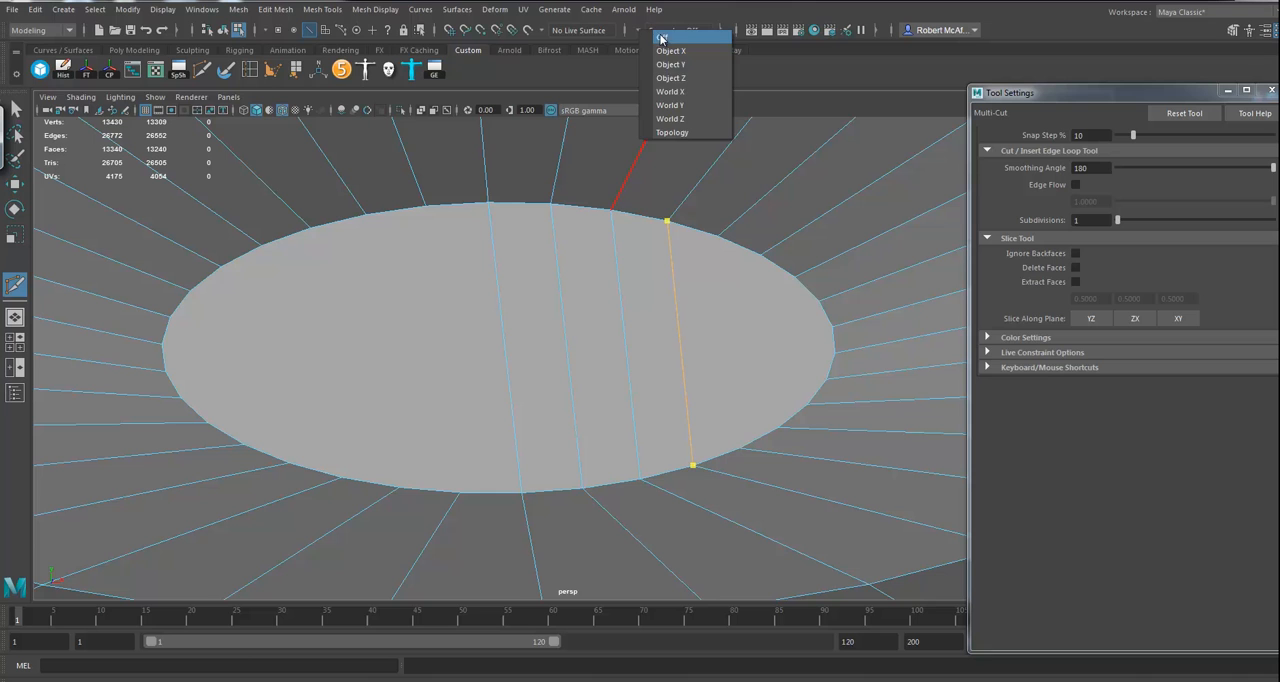
left_click(684, 94)
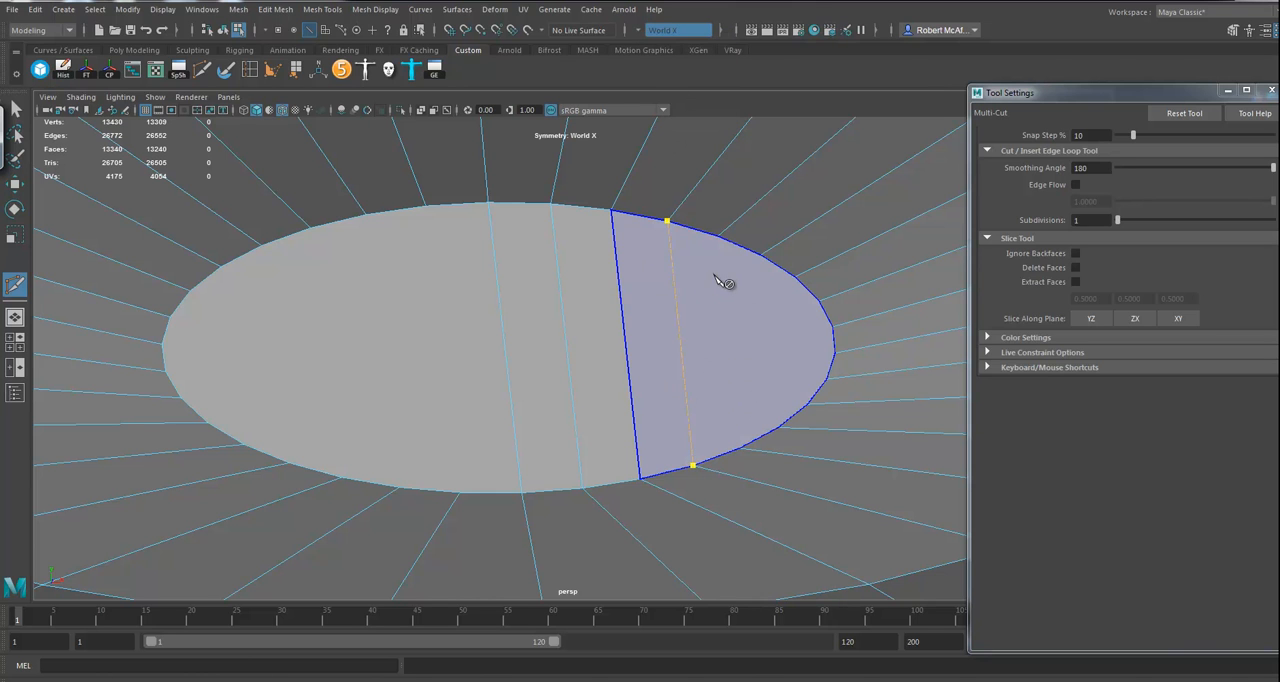
key("Return")
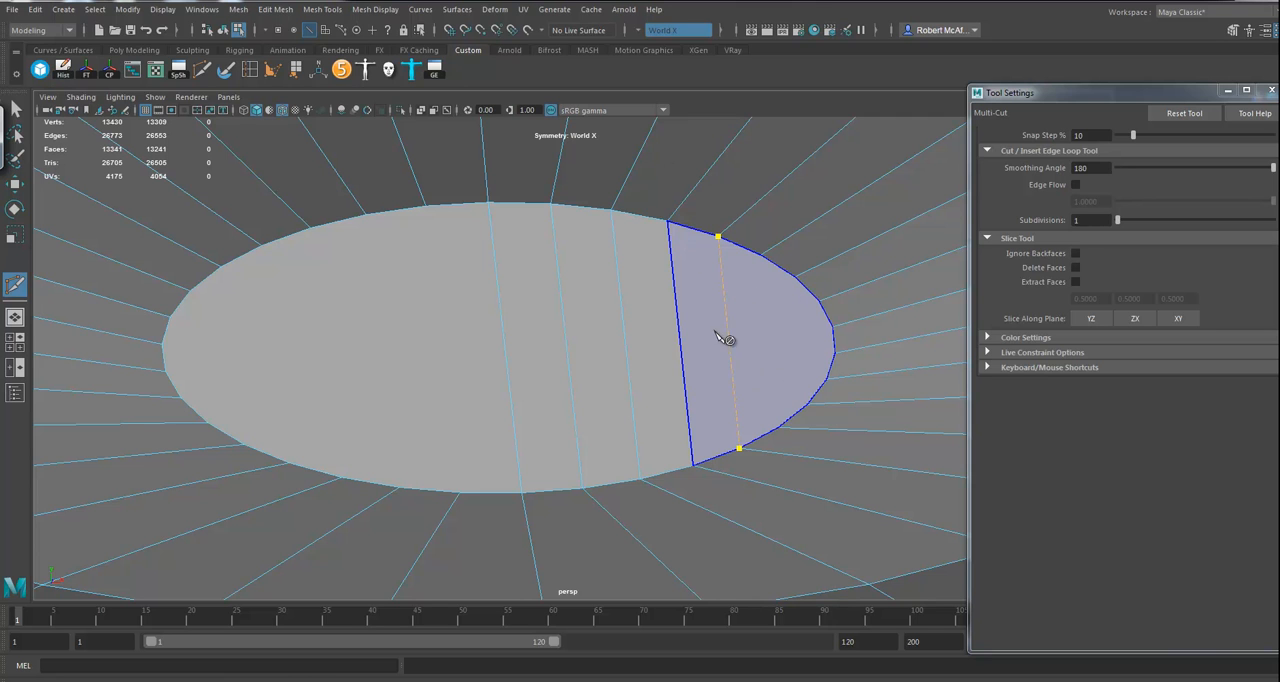
left_click(652, 37)
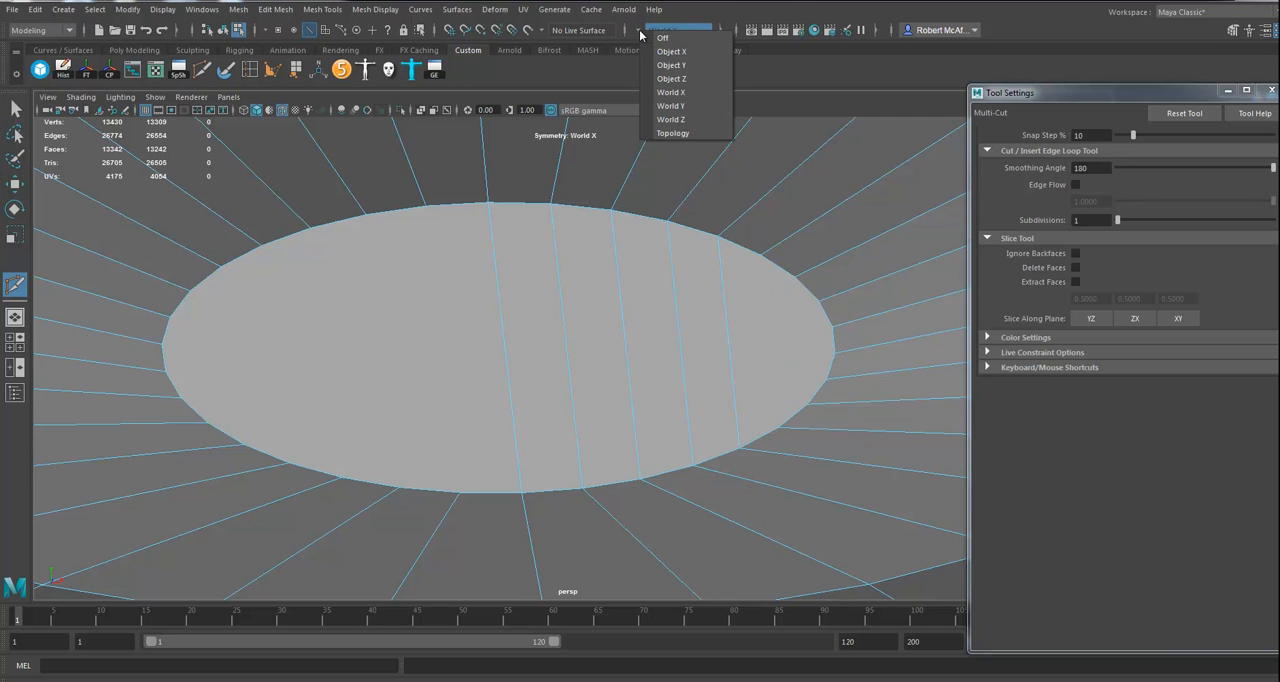
left_click(682, 31)
right_click(710, 353)
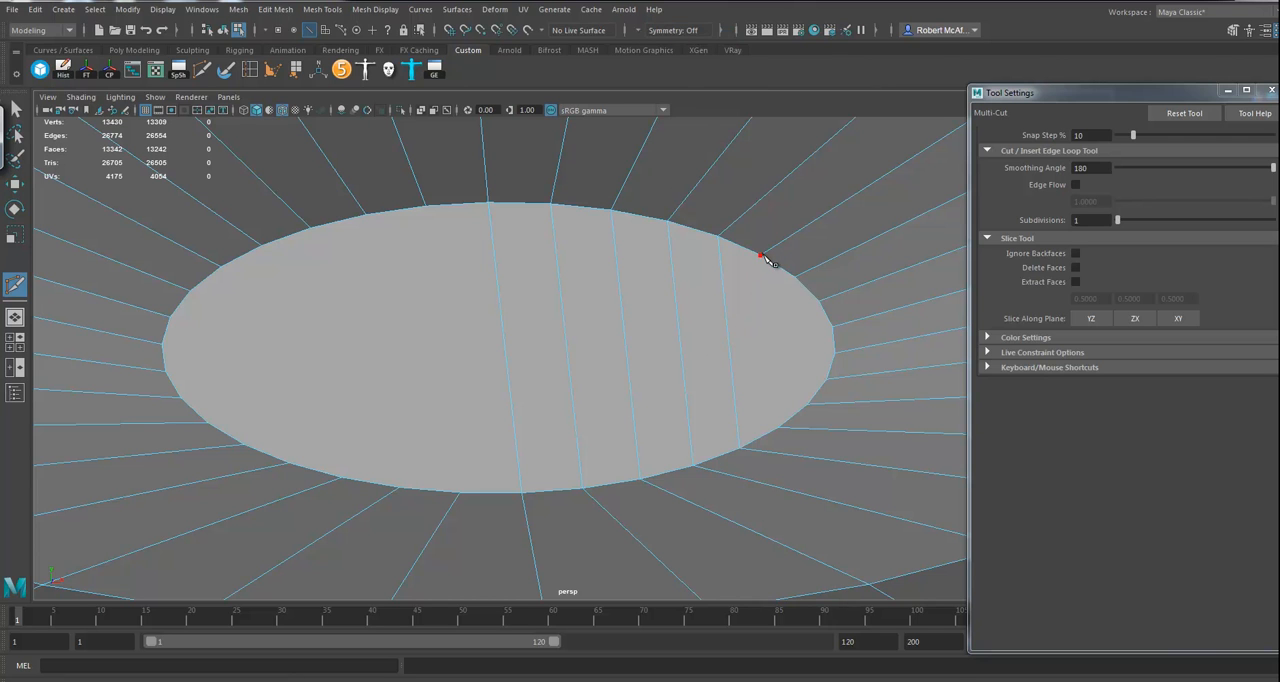
left_click(761, 292)
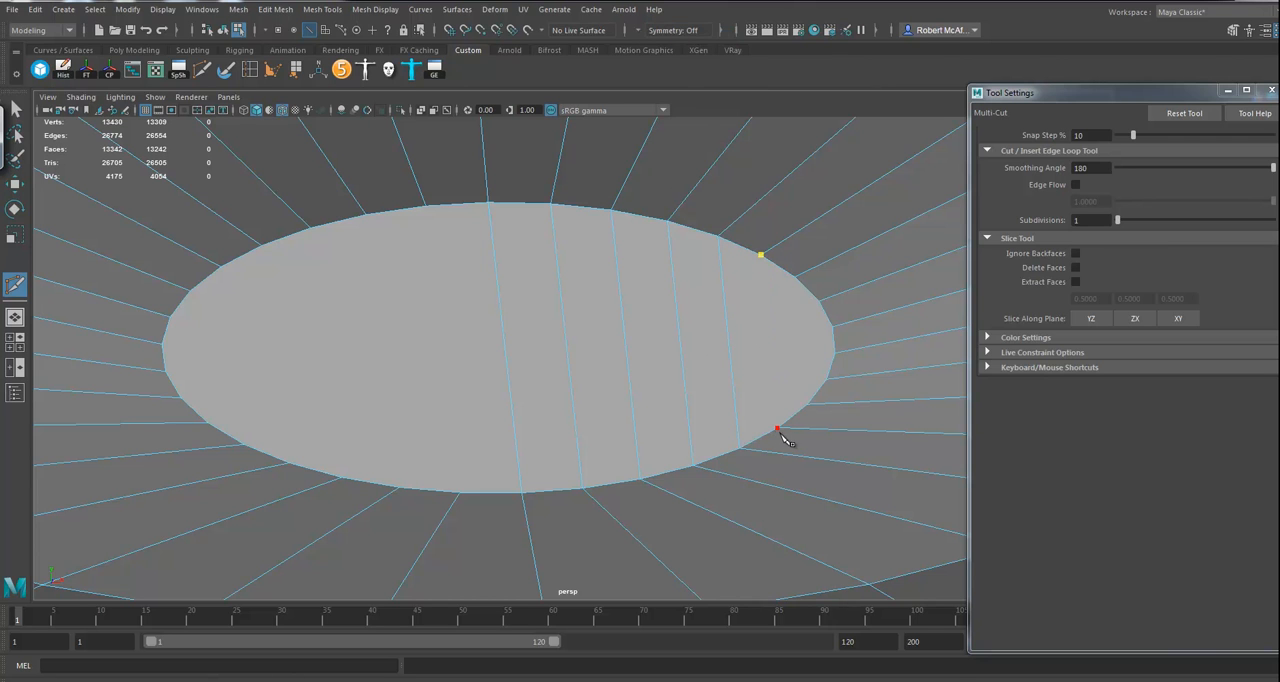
right_click(822, 309)
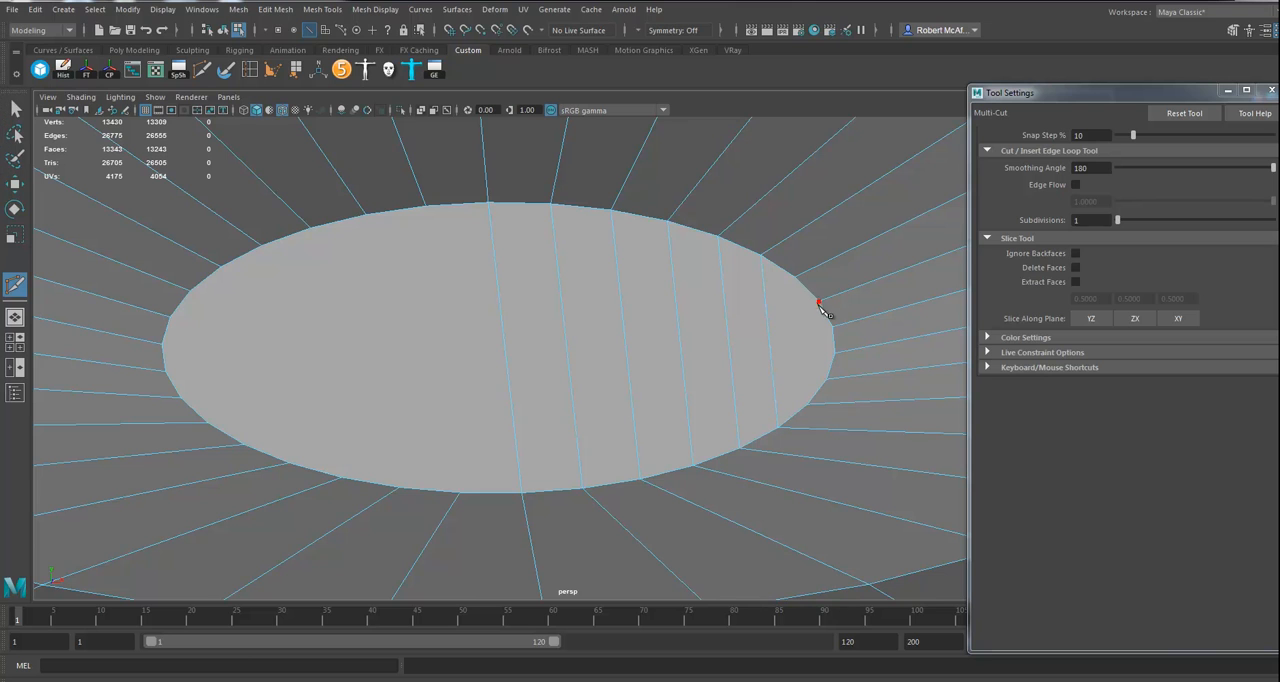
Step: Cut four horizontal edges from the cap's side border vertices to its center line, crossing the vertical cuts
left_click(820, 303)
left_click(497, 278)
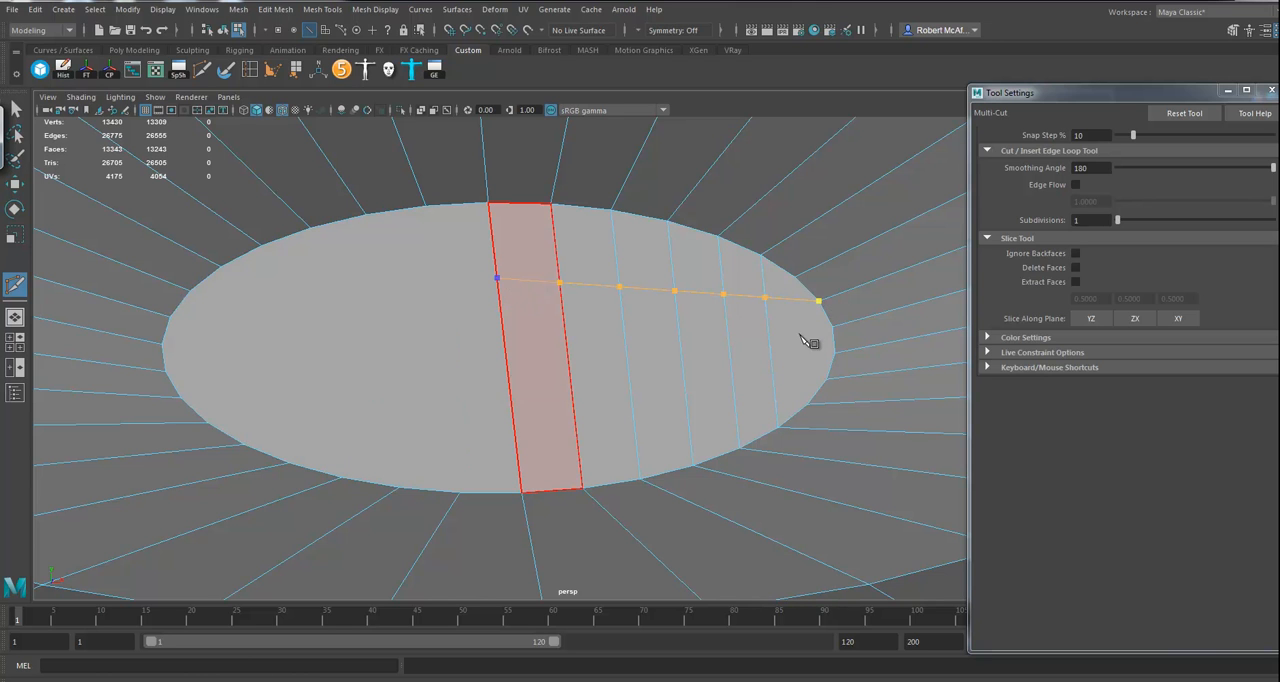
right_click(836, 345)
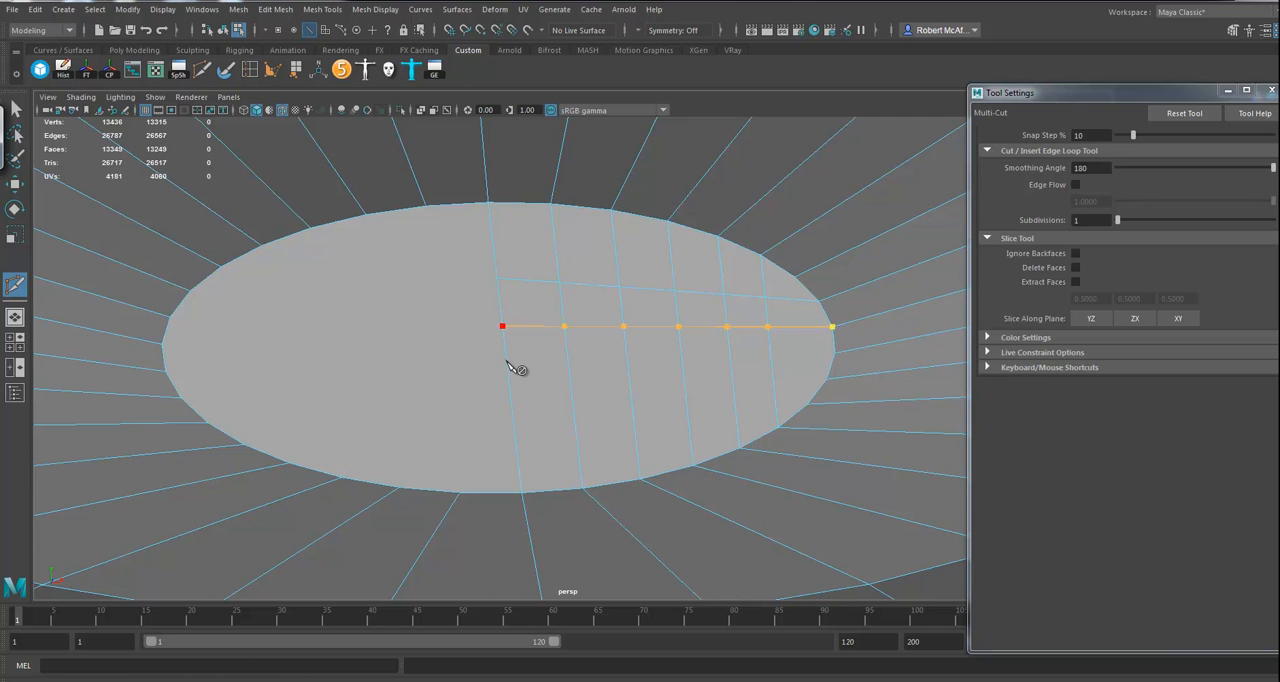
right_click(837, 357)
left_click(834, 355)
left_click(508, 374)
right_click(830, 385)
left_click(826, 380)
left_click(514, 422)
right_click(619, 376)
Step: Select the border loop of the eye opening, extrude it and move the new edges back into the head
right_click_drag(720, 402, 215, 385, "alt")
left_click_drag(564, 396, 566, 445, "alt")
right_click_drag(606, 440, 440, 438, "alt")
left_click_drag(440, 438, 432, 368, "alt")
left_click_drag(381, 309, 502, 309, "alt")
left_click_drag(514, 358, 627, 416, "alt")
scroll(627, 416, "up", 5)
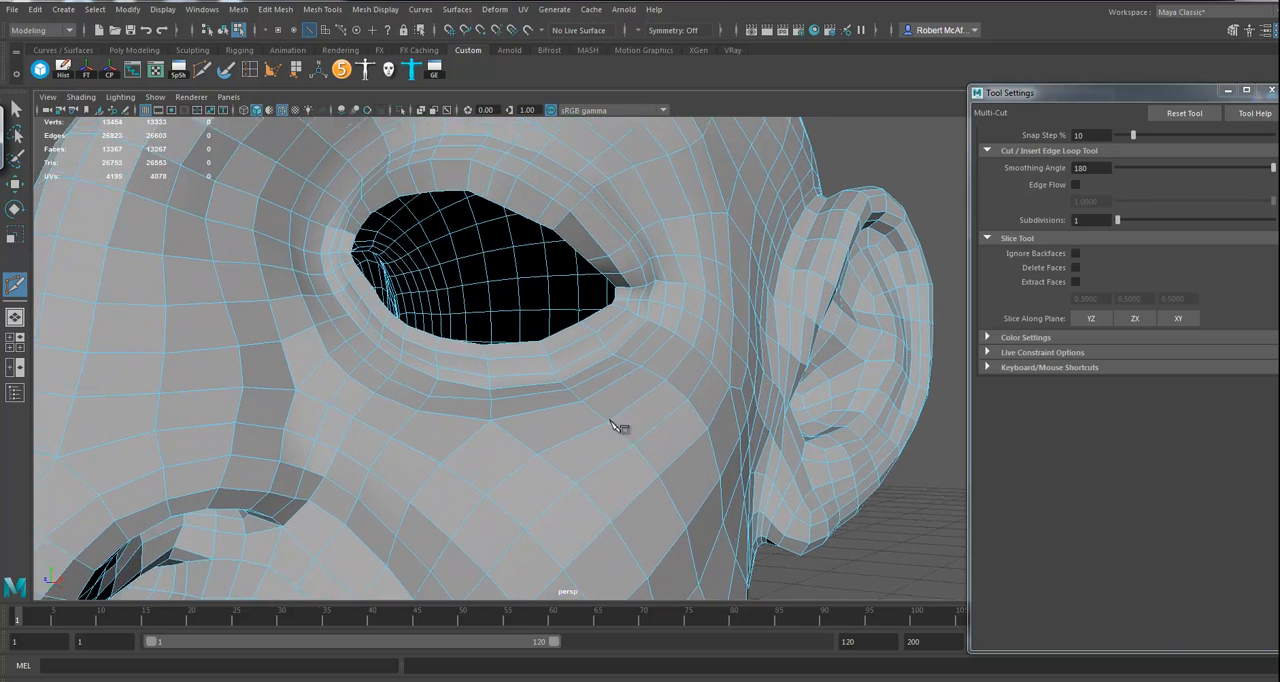
middle_click_drag(611, 421, 638, 457, "alt")
left_click(16, 184)
double_click(527, 240)
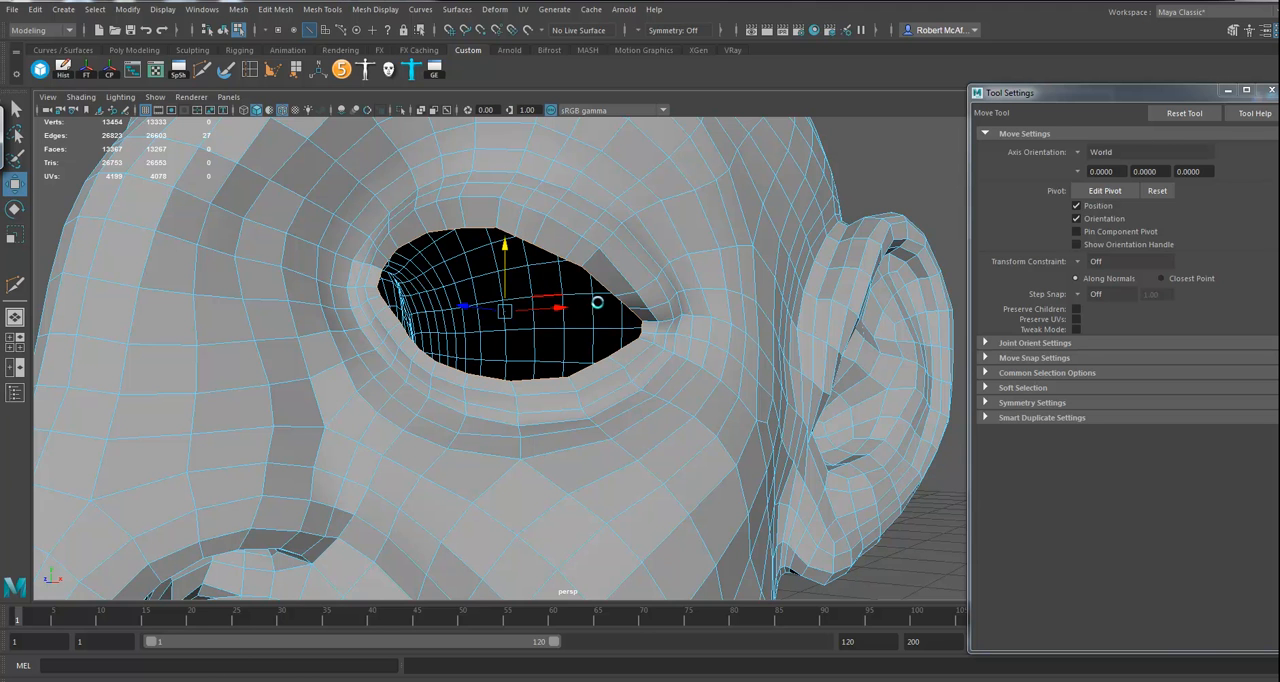
key("ctrl+e")
left_click_drag(585, 297, 563, 311, "alt")
key("w")
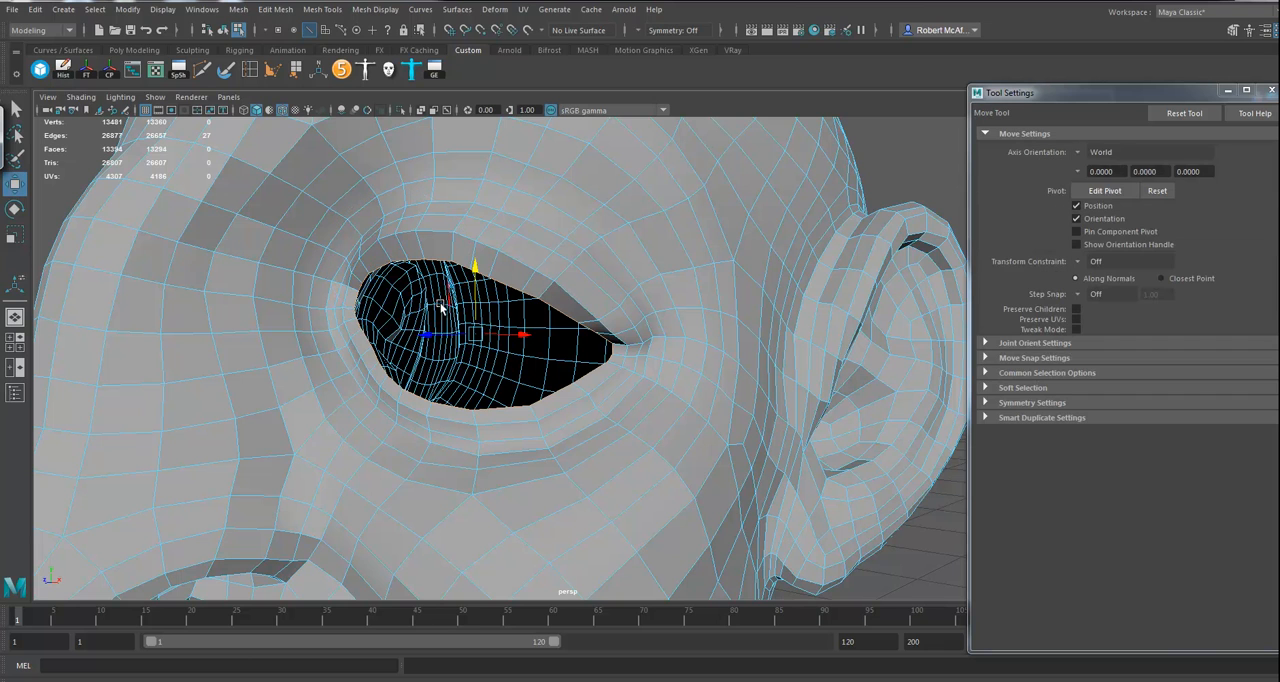
left_click_drag(428, 335, 446, 335)
right_click_drag(500, 209, 538, 185)
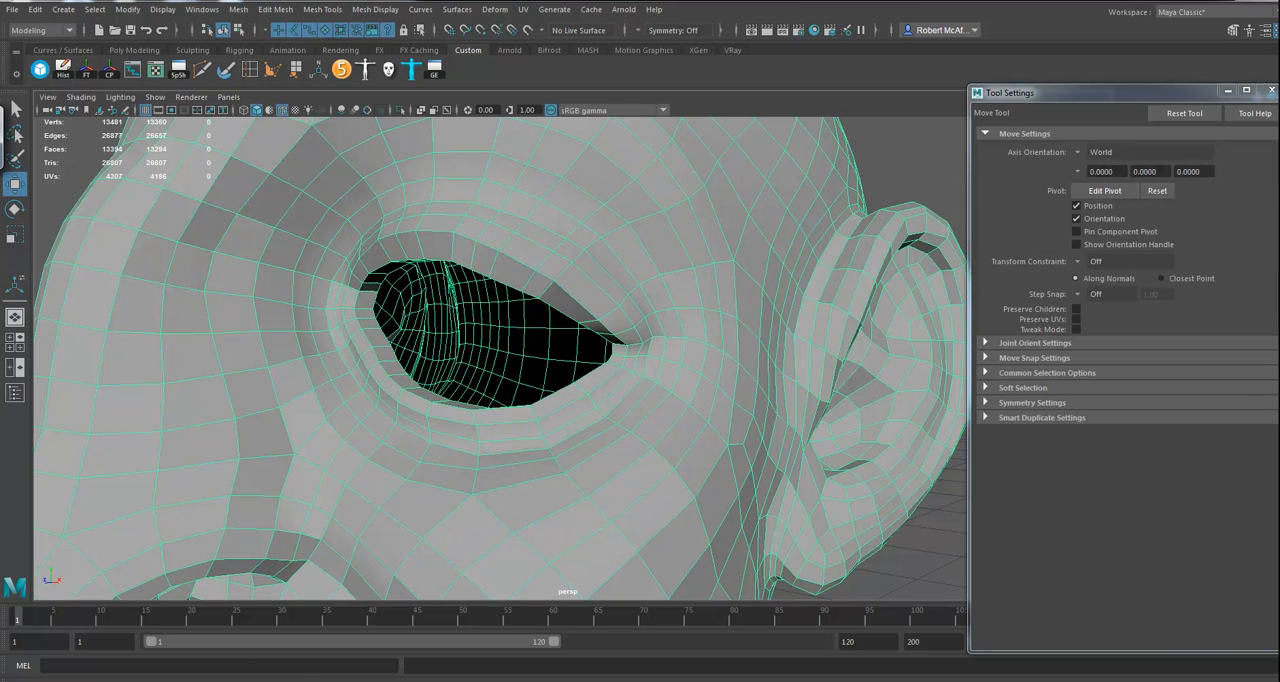
Step: Close the tool settings and delete the head mesh's construction history
left_click(1270, 90)
left_click_drag(1276, 239, 1275, 205)
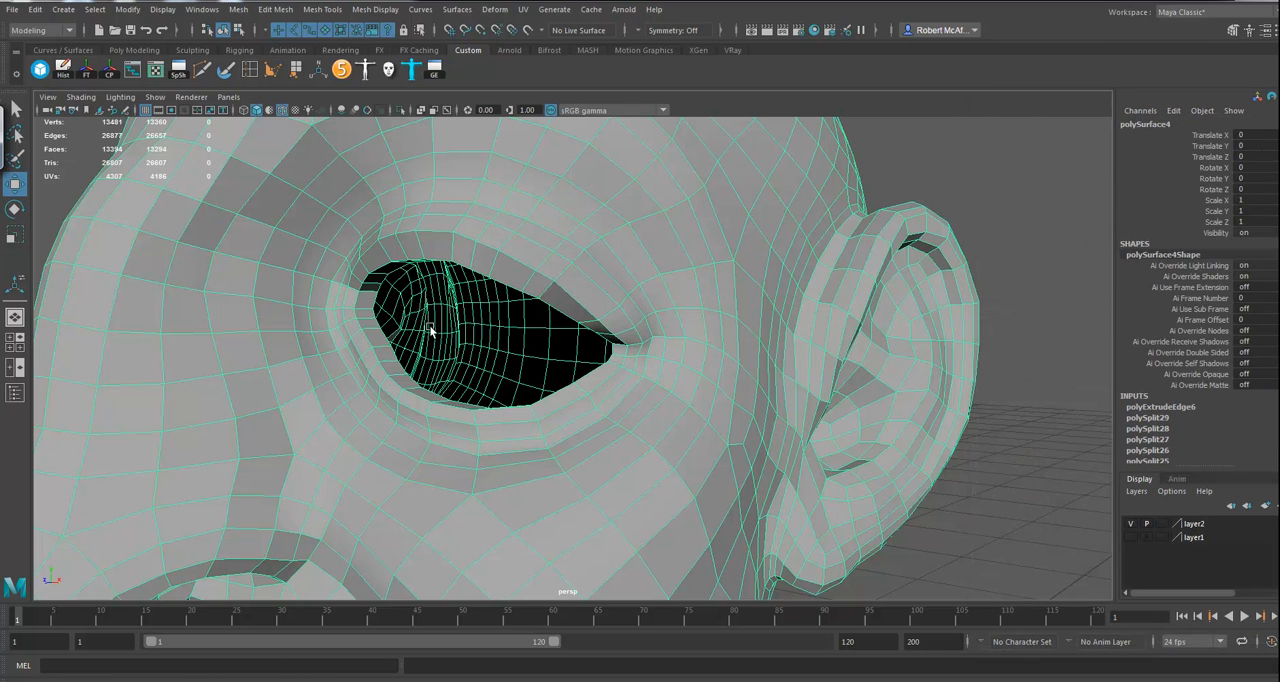
key("alt+shift+d")
left_click_drag(667, 398, 517, 426, "alt")
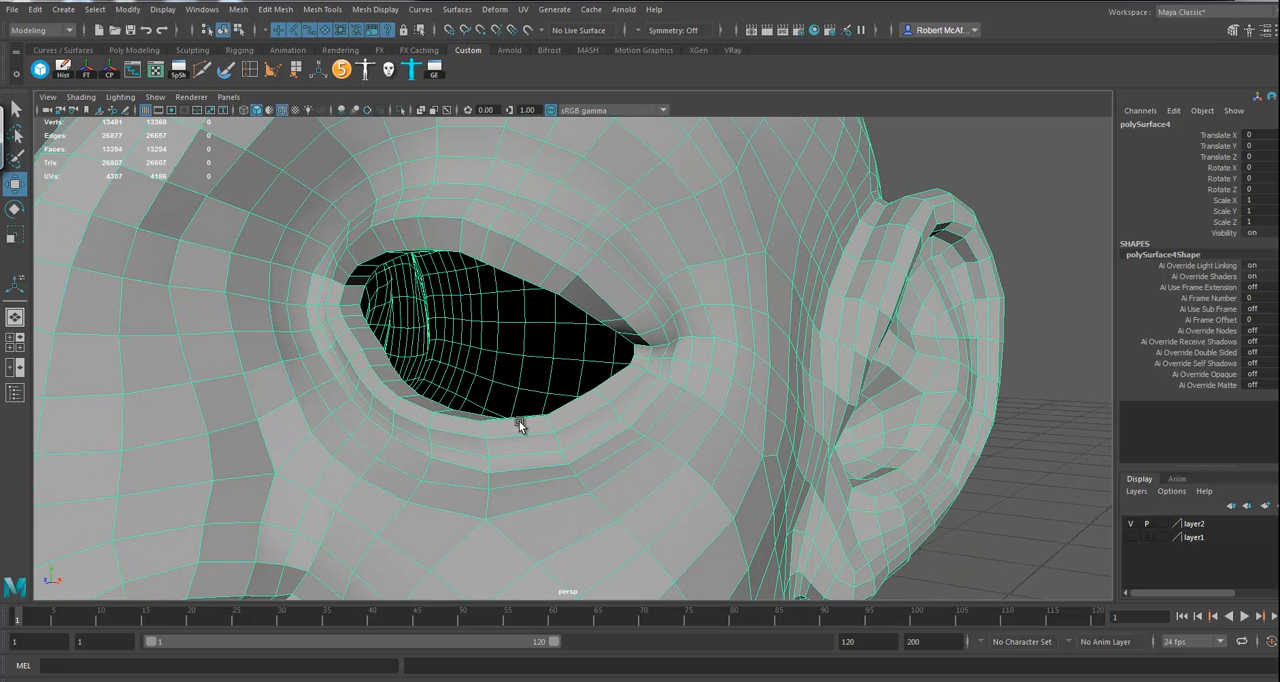
right_click_drag(392, 316, 383, 283)
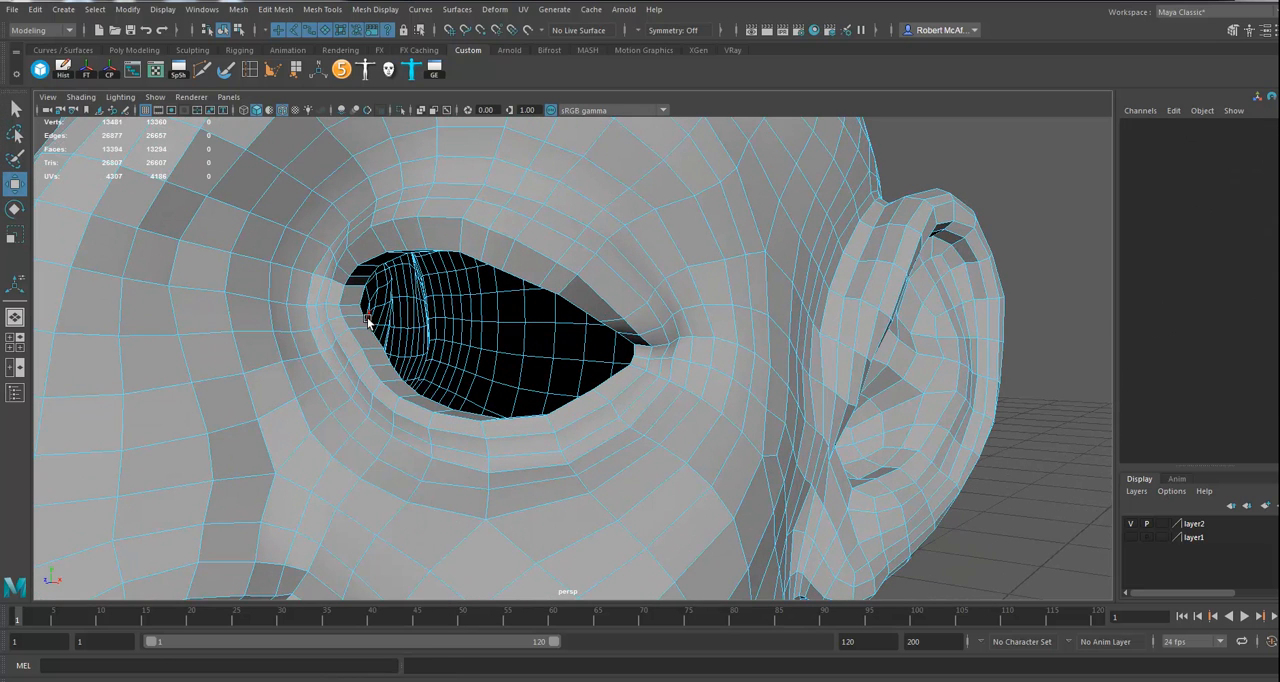
Step: Extrude the eye opening's inner border loop again, move it deeper into the head and scale it to shape the socket
double_click(410, 390)
left_click_drag(432, 400, 482, 408, "alt")
key("ctrl+e")
key("w")
left_click_drag(389, 361, 520, 355)
key("r")
left_click_drag(518, 362, 484, 407, "alt")
key("w")
left_click_drag(397, 377, 682, 517)
left_click_drag(607, 445, 526, 444, "alt")
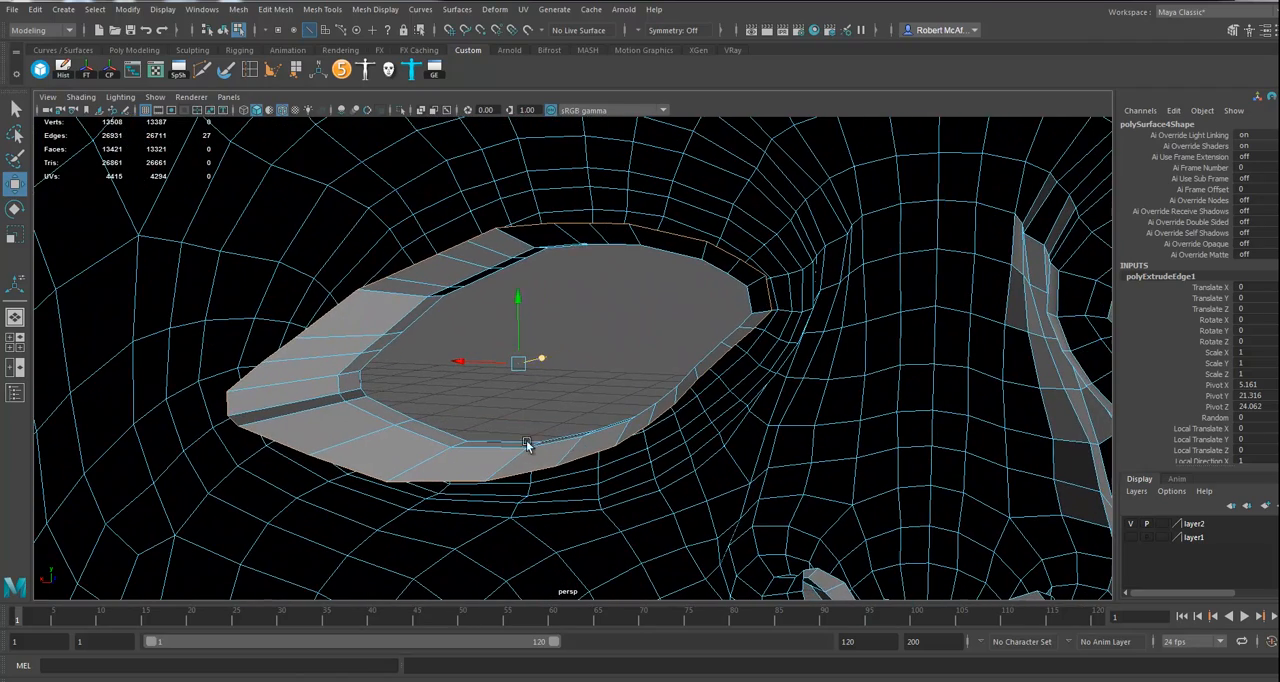
key("r")
left_click_drag(517, 300, 519, 289)
Step: Extrude the socket's rear border loop once more and move it farther back into the head
key("ctrl+e")
left_click_drag(611, 363, 643, 352, "alt")
key("w")
left_click_drag(657, 305, 581, 323)
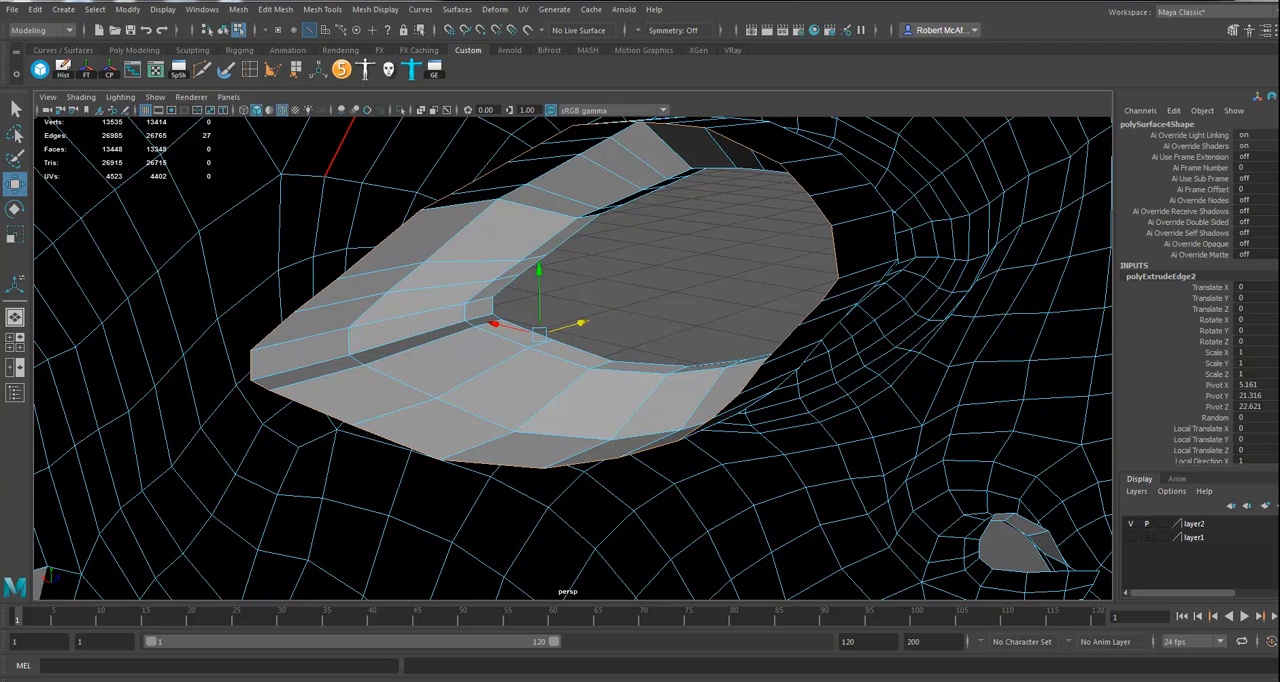
Step: Fill the hole at the back of the eye socket with a cap face
left_click(238, 10)
left_click(260, 108)
scroll(622, 420, "up", 3)
left_click_drag(623, 420, 409, 388, "alt")
scroll(374, 411, "down", 5)
left_click_drag(570, 398, 516, 404, "alt")
scroll(516, 404, "up", 2)
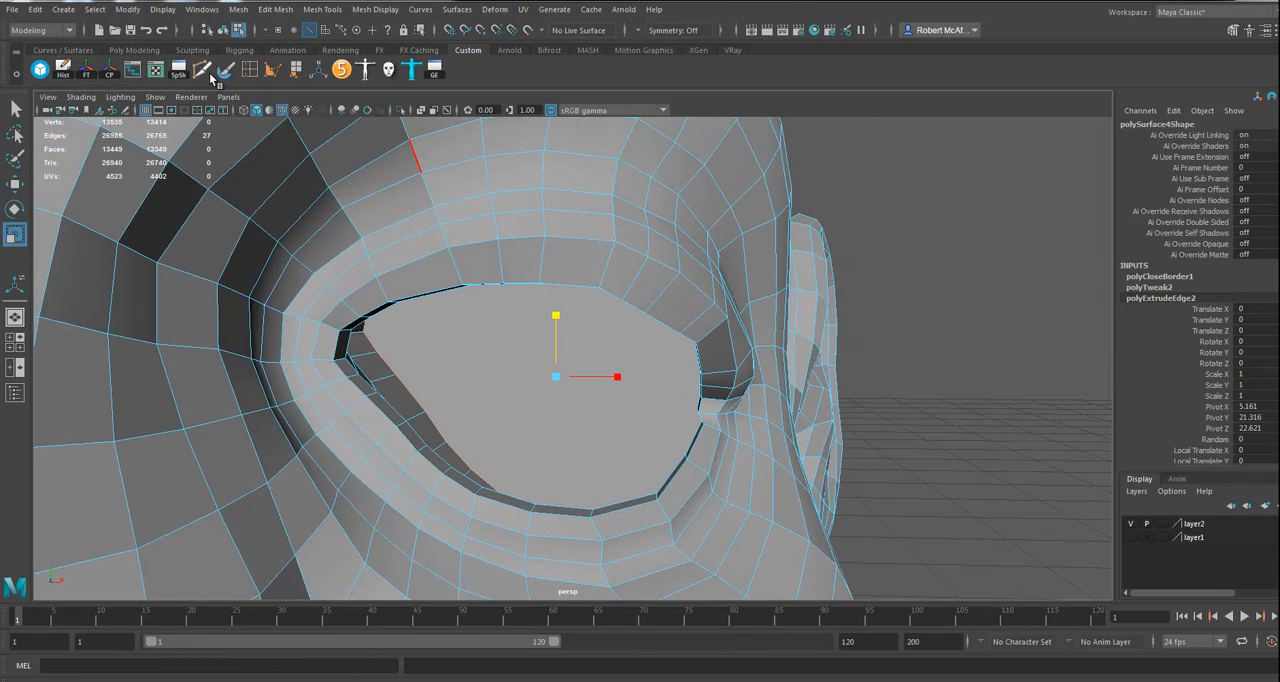
Step: With Multi-Cut, cut a first vertical edge across the eye socket's cap between opposite border vertices
left_click(201, 70)
scroll(560, 483, "up", 5)
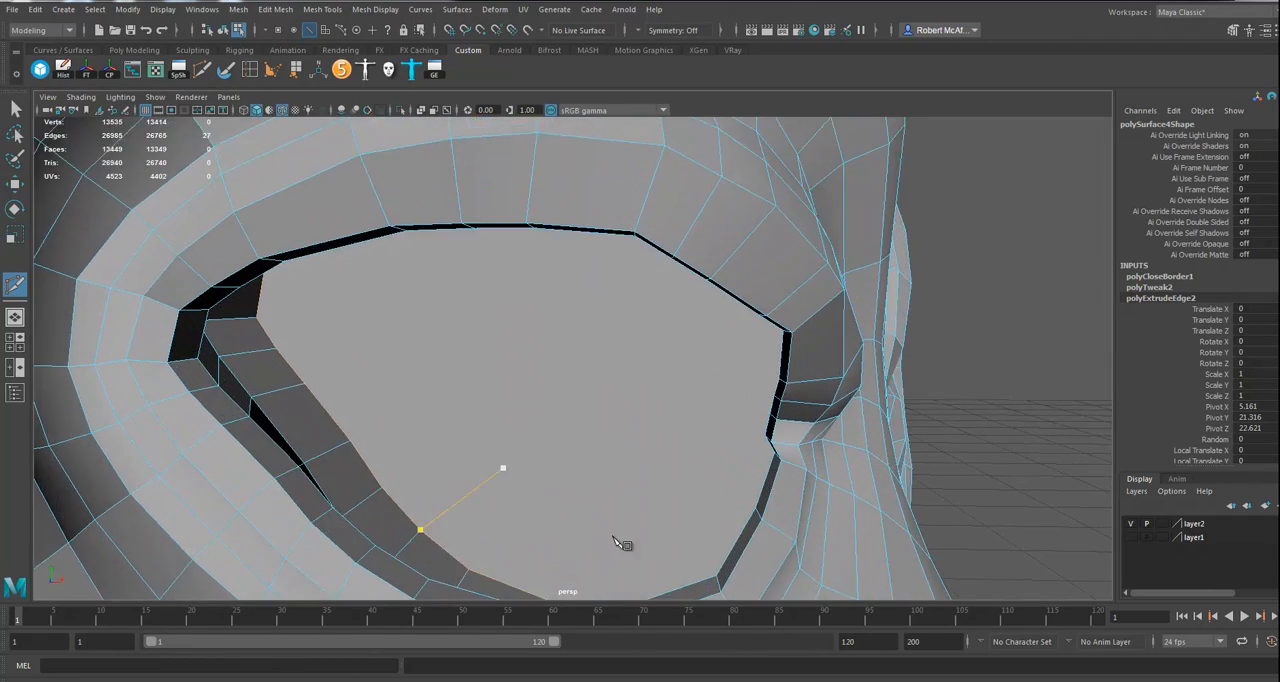
left_click_drag(540, 508, 551, 380, "alt")
left_click(484, 579)
left_click_drag(530, 276, 506, 319, "alt")
left_click_drag(428, 195, 438, 160, "alt")
left_click(437, 157)
key("Return")
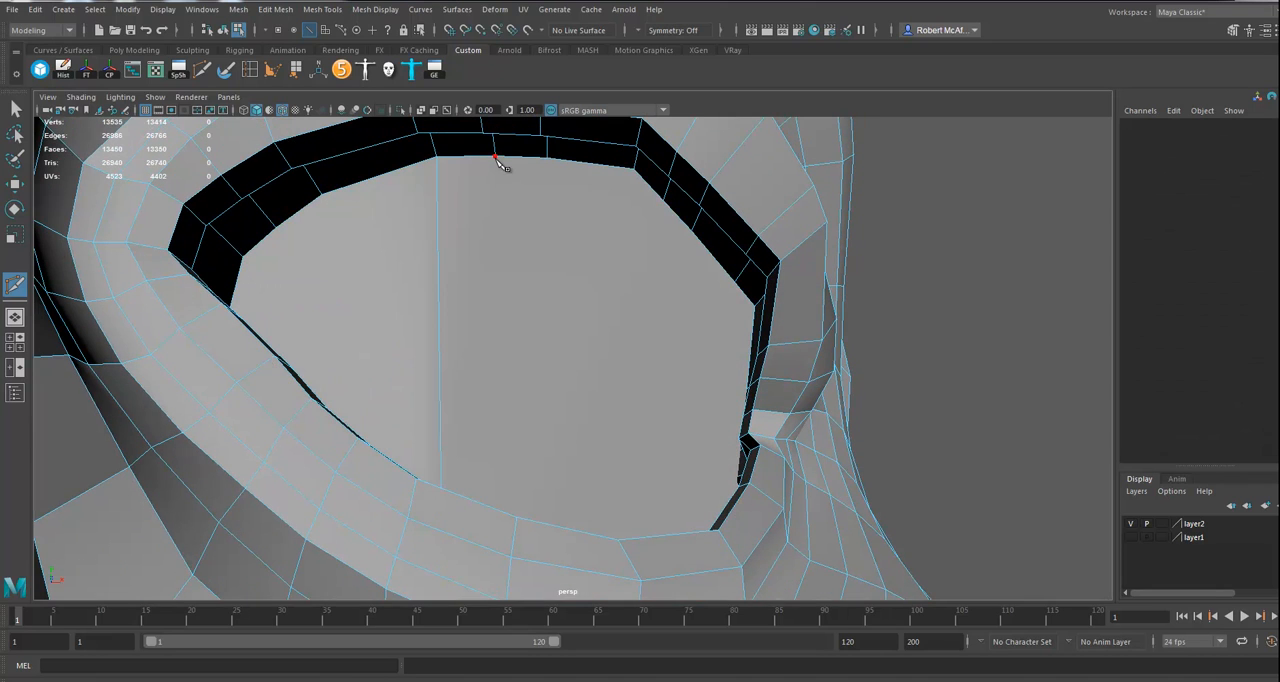
Step: With Multi-Cut, cut three more vertical edges across the eye socket's cap, joining opposite border vertices toward the outer corner
left_click_drag(506, 206, 500, 429, "alt")
left_click(503, 526)
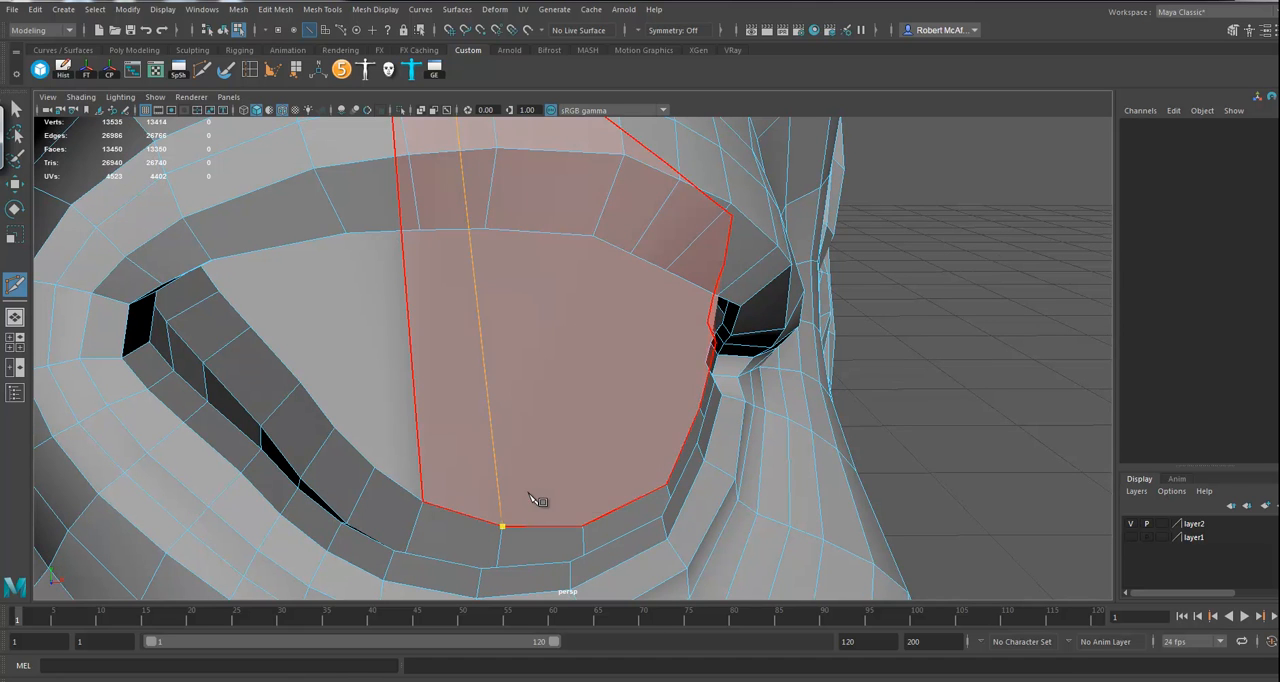
key("Return")
left_click(582, 526)
left_click_drag(585, 401, 577, 417, "alt")
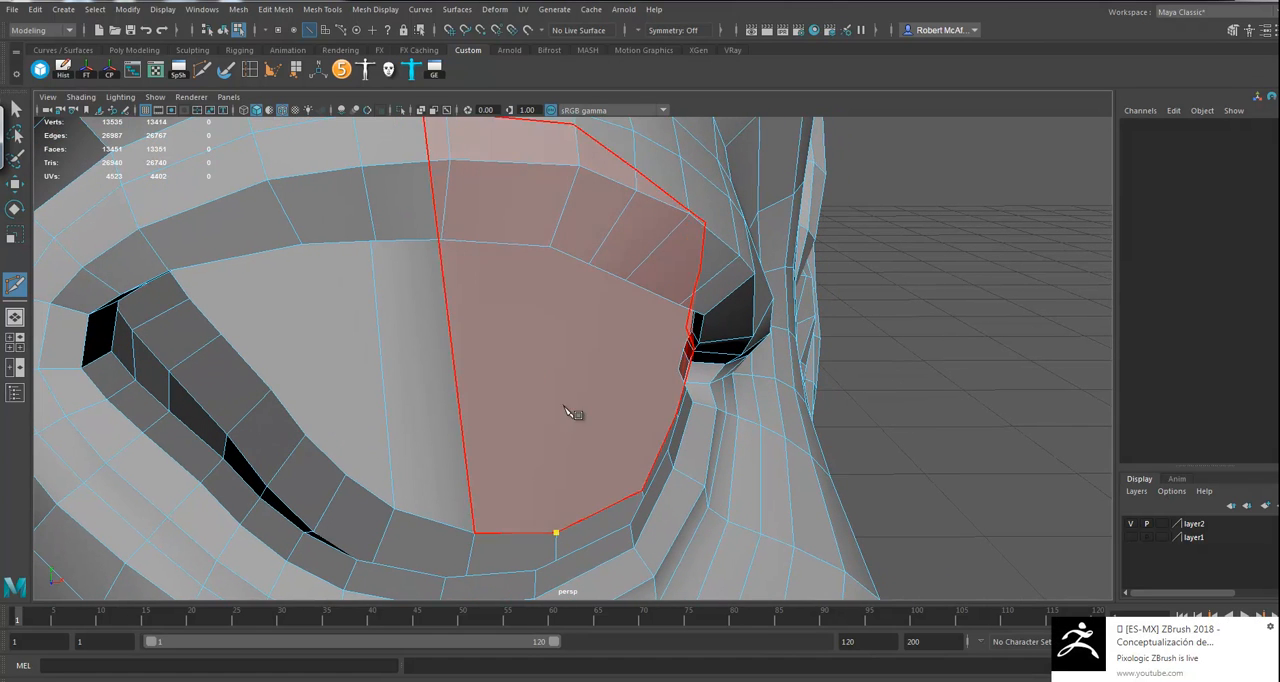
left_click_drag(462, 430, 490, 300, "alt")
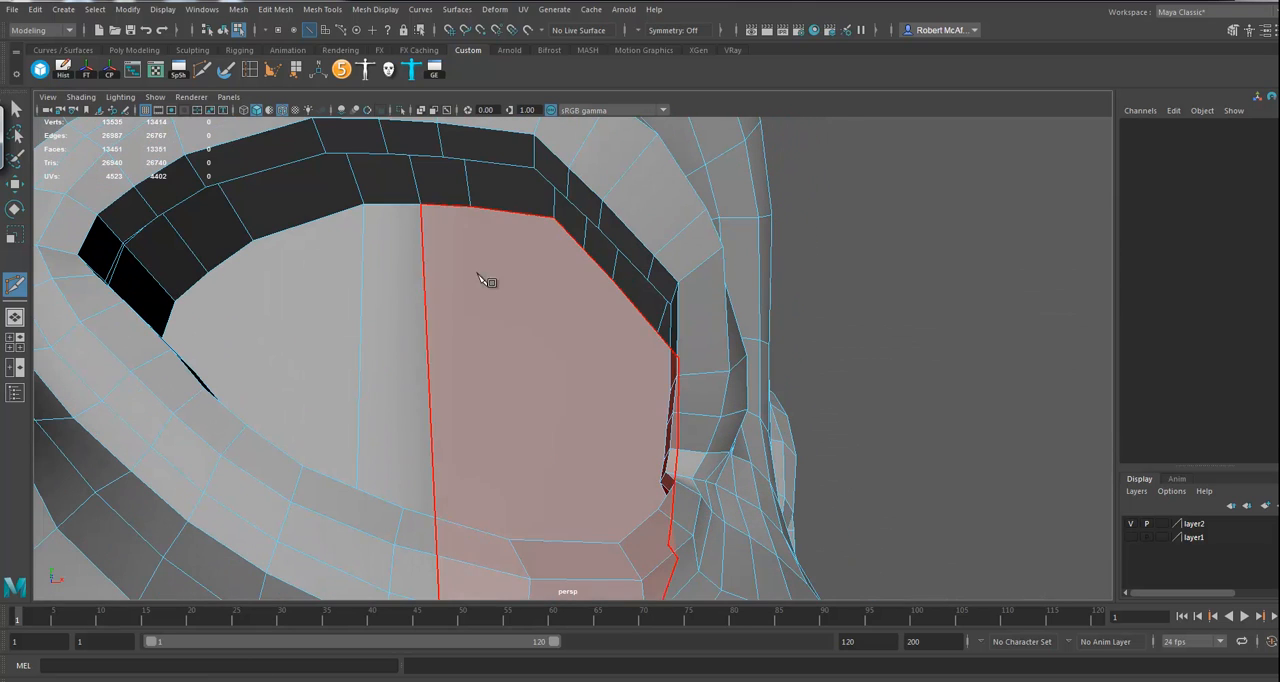
left_click(470, 208)
key("Return")
left_click_drag(560, 225, 591, 456, "alt")
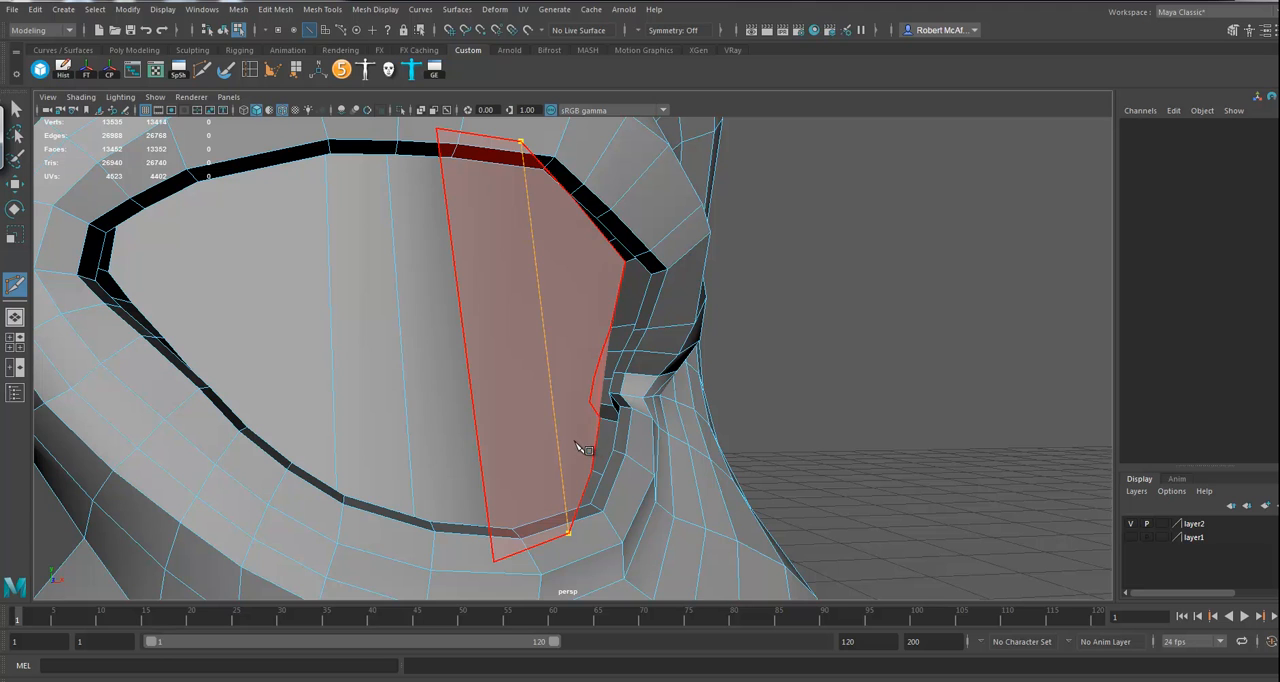
key("Return")
Step: Cut two horizontal edges across the lower part of the cap, from the outer corner's border vertices to the first vertical edge
left_click(602, 420)
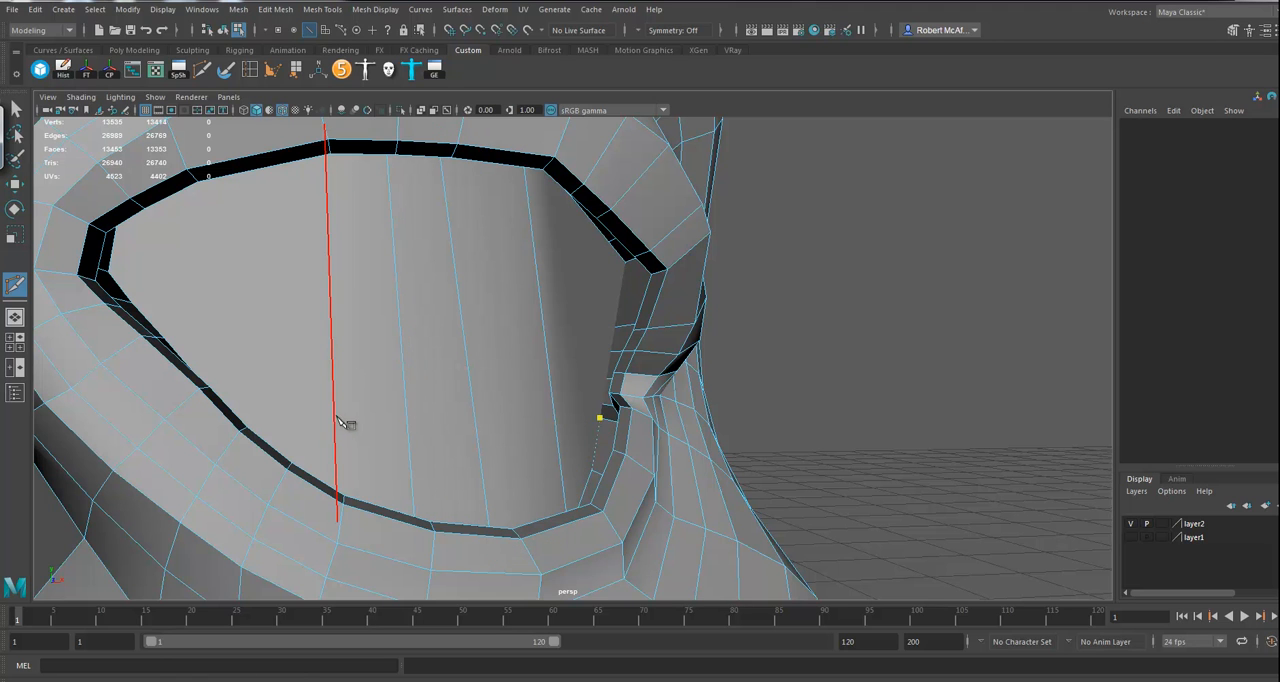
left_click(336, 418)
key("Return")
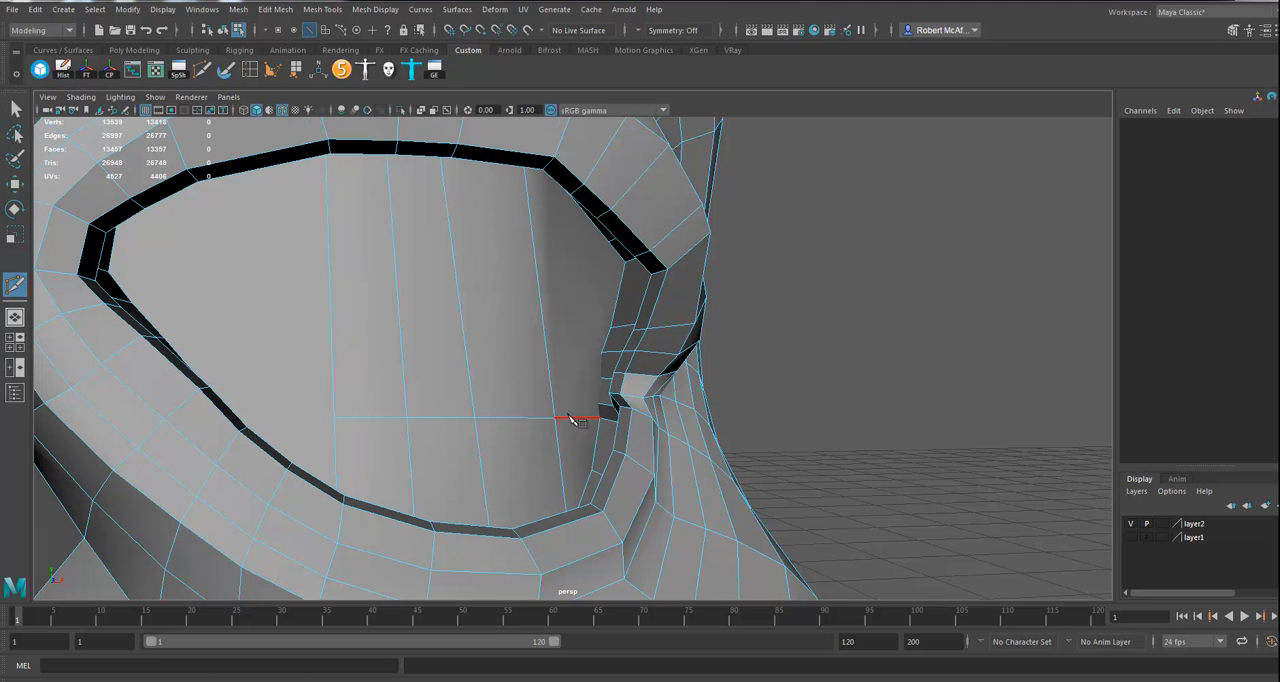
left_click_drag(569, 415, 560, 419, "alt")
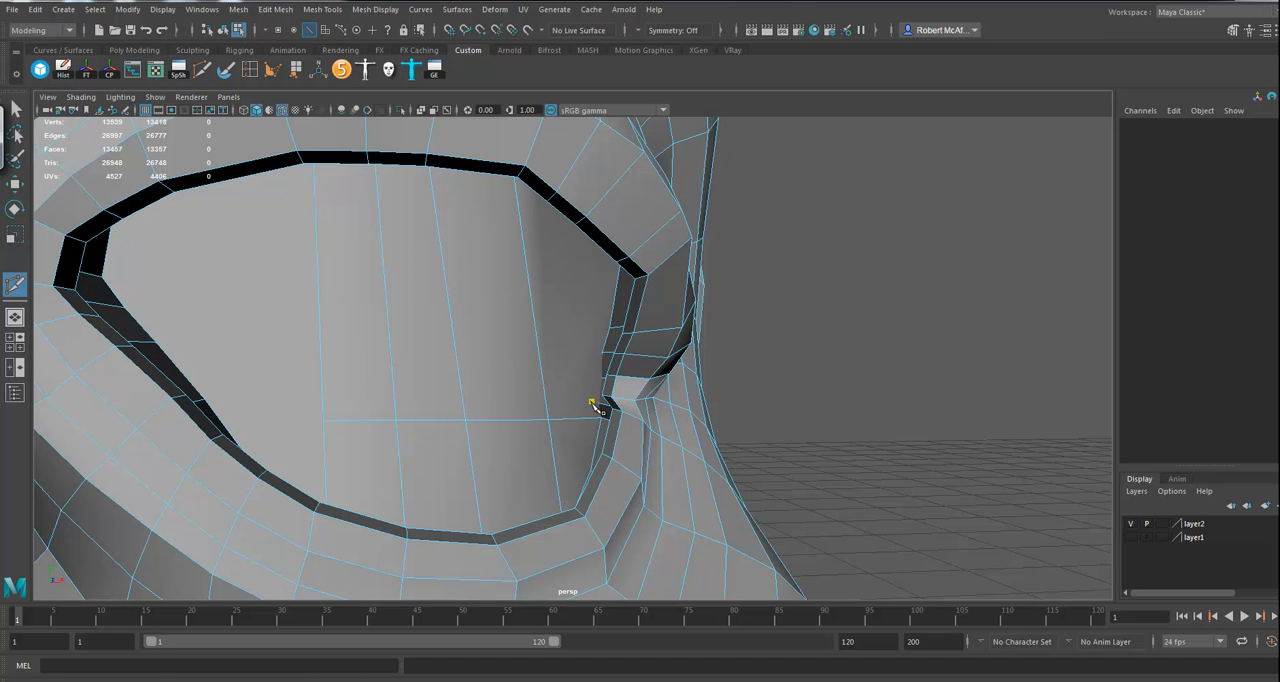
left_click(324, 389)
key("Return")
Step: Cut three more horizontal edges above those, from the next outer border vertices across the verticals to the first vertical edge
mouse_move(526, 371)
left_mouse_down("alt")
mouse_move(530, 383)
mouse_move(528, 371)
mouse_move(545, 375)
left_mouse_up("alt")
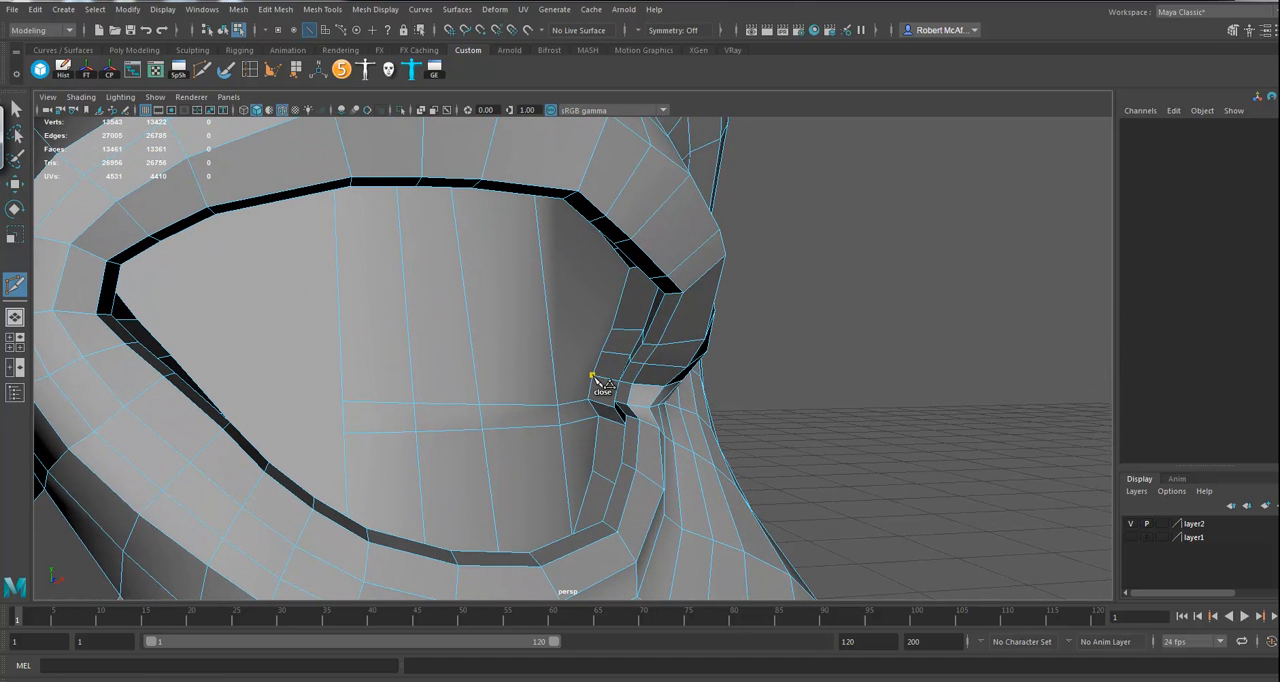
left_click(340, 357)
key("Return")
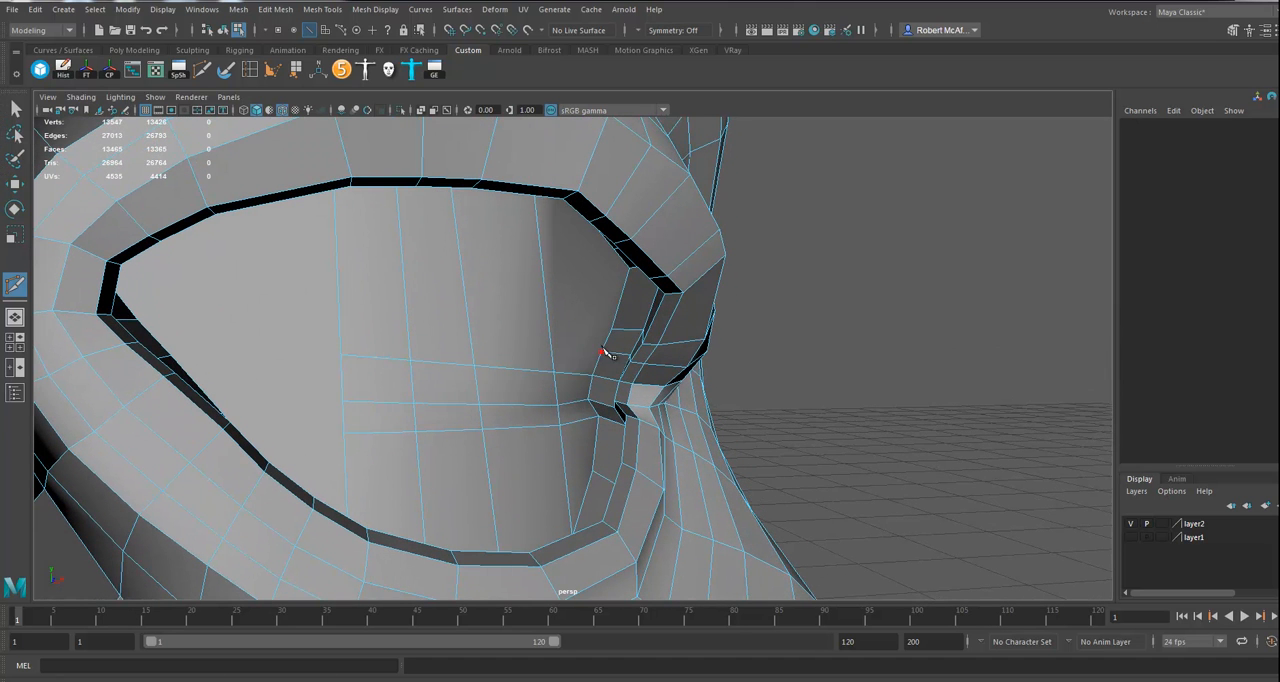
left_click(600, 354)
left_click(340, 318)
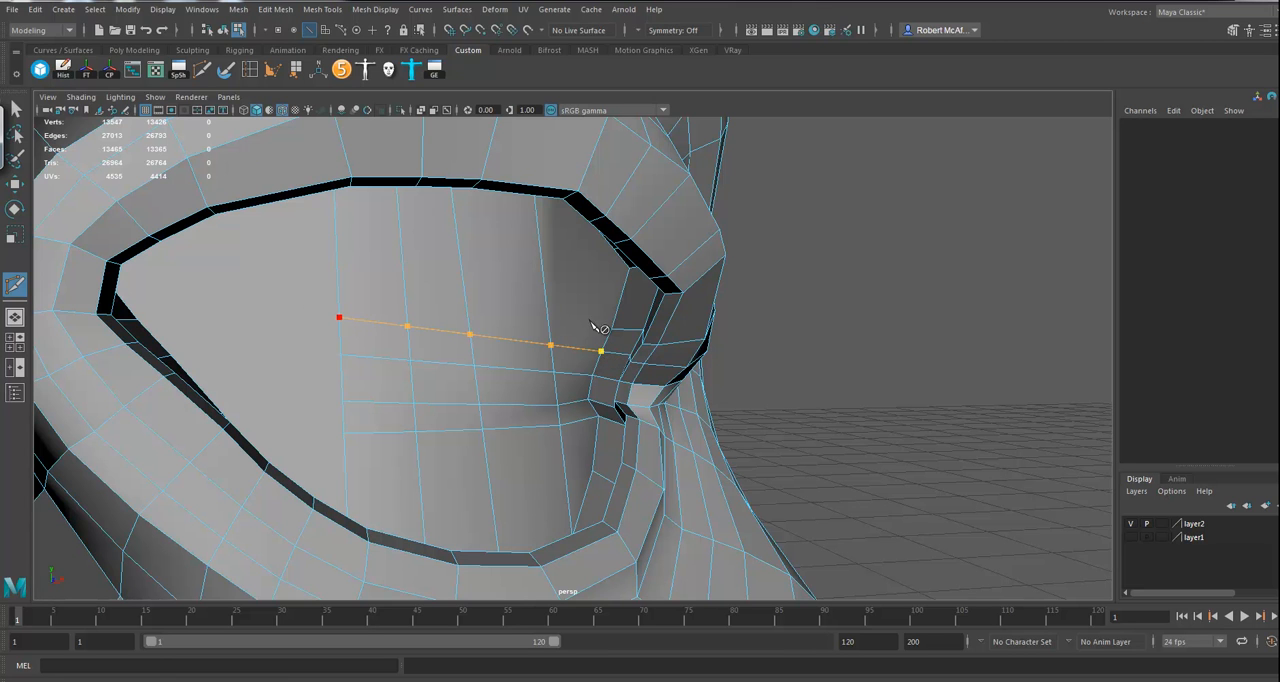
key("Return")
left_click(611, 328)
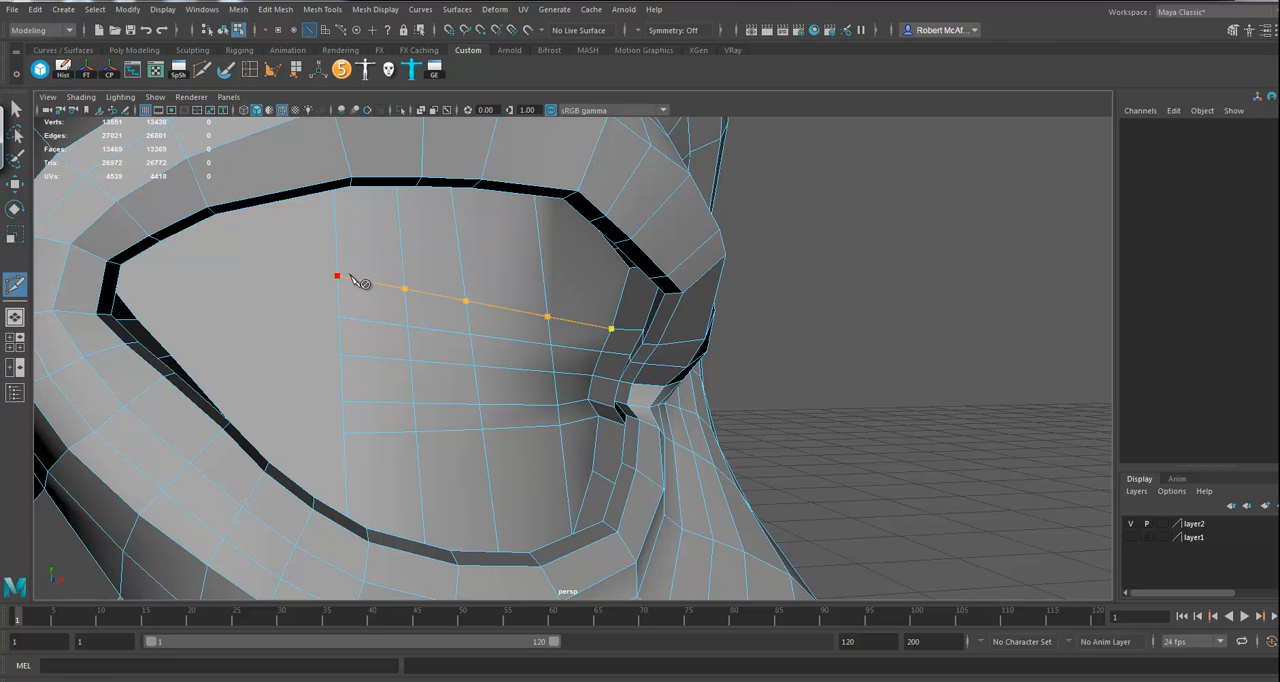
key("Return")
Step: Cut three horizontal edges across the upper outer part of the cap, from the upper border vertices to the first vertical edge
mouse_move(546, 306)
left_mouse_down("alt")
mouse_move(549, 276)
mouse_move(541, 307)
mouse_move(565, 300)
left_mouse_up("alt")
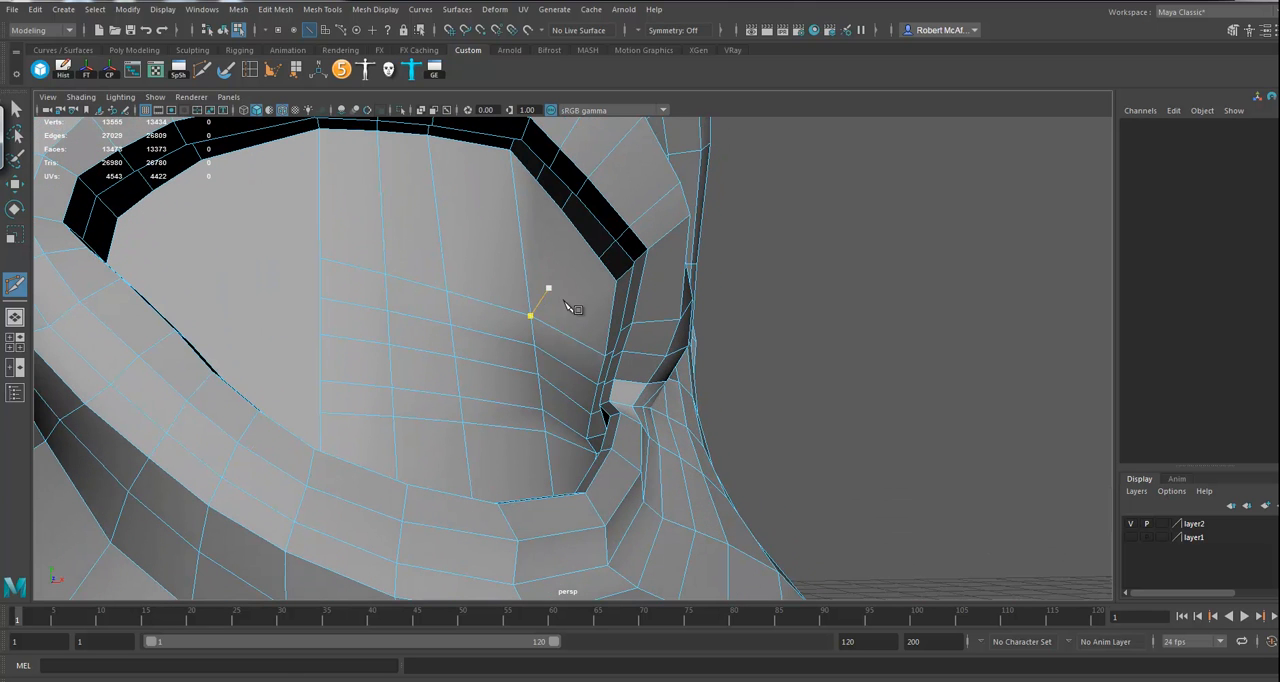
left_click(616, 282)
left_click(319, 234)
key("Return")
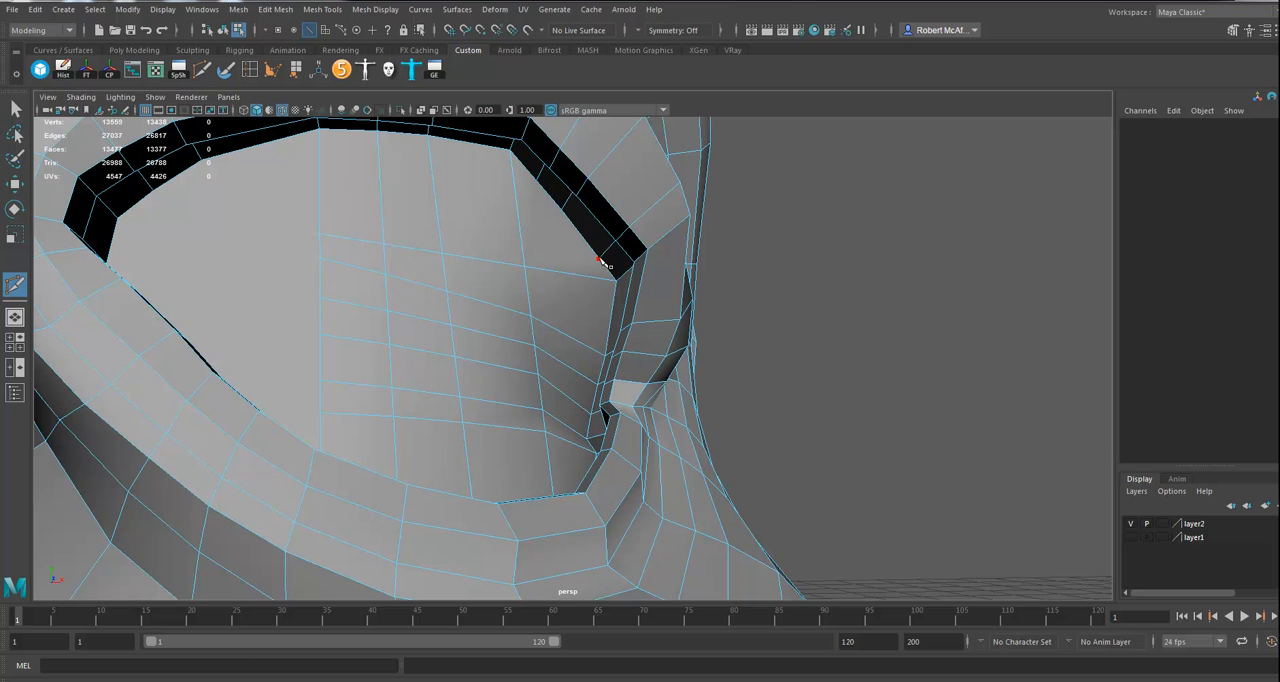
left_click(319, 212)
key("Return")
left_click(562, 211)
left_click(319, 187)
mouse_move(355, 227)
left_mouse_down("alt")
mouse_move(328, 270)
mouse_move(503, 343)
mouse_move(457, 343)
left_mouse_up("alt")
key("Return")
Step: Cut a vertical edge across the cap's inner-corner side and extend the topmost horizontal row over it to the inner border
left_click(366, 518)
left_click_drag(366, 518, 343, 223, "alt")
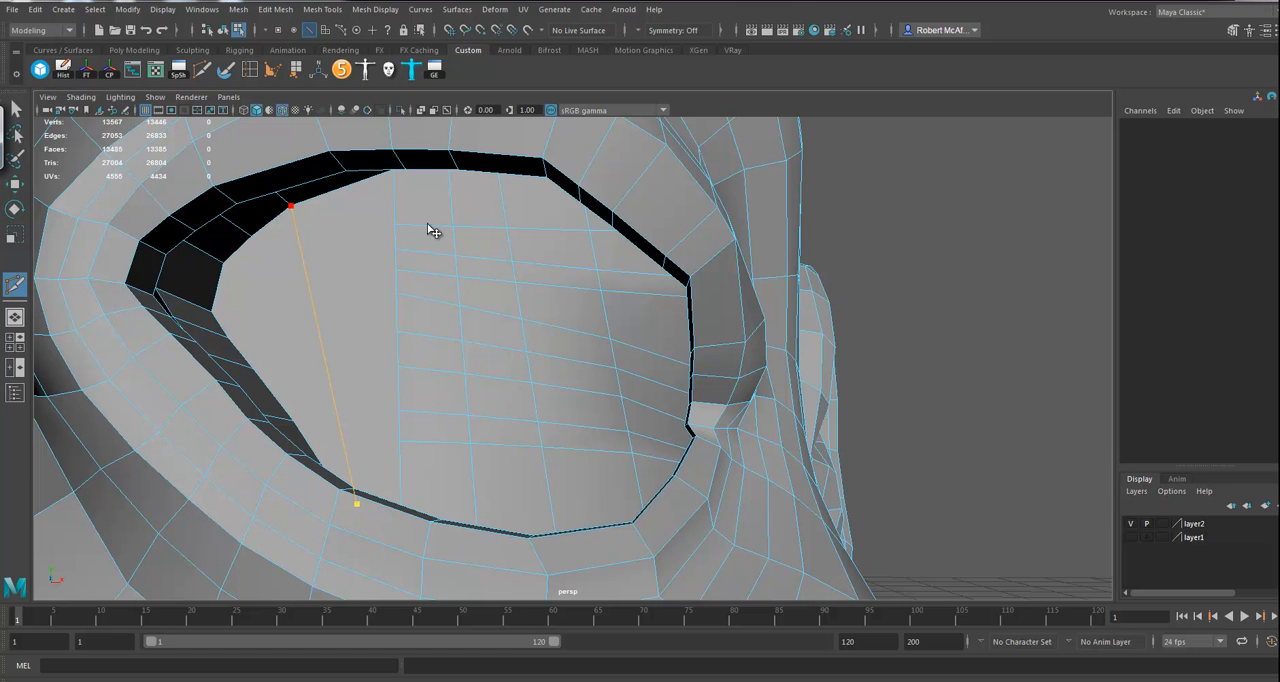
right_click(241, 250)
left_click(223, 264)
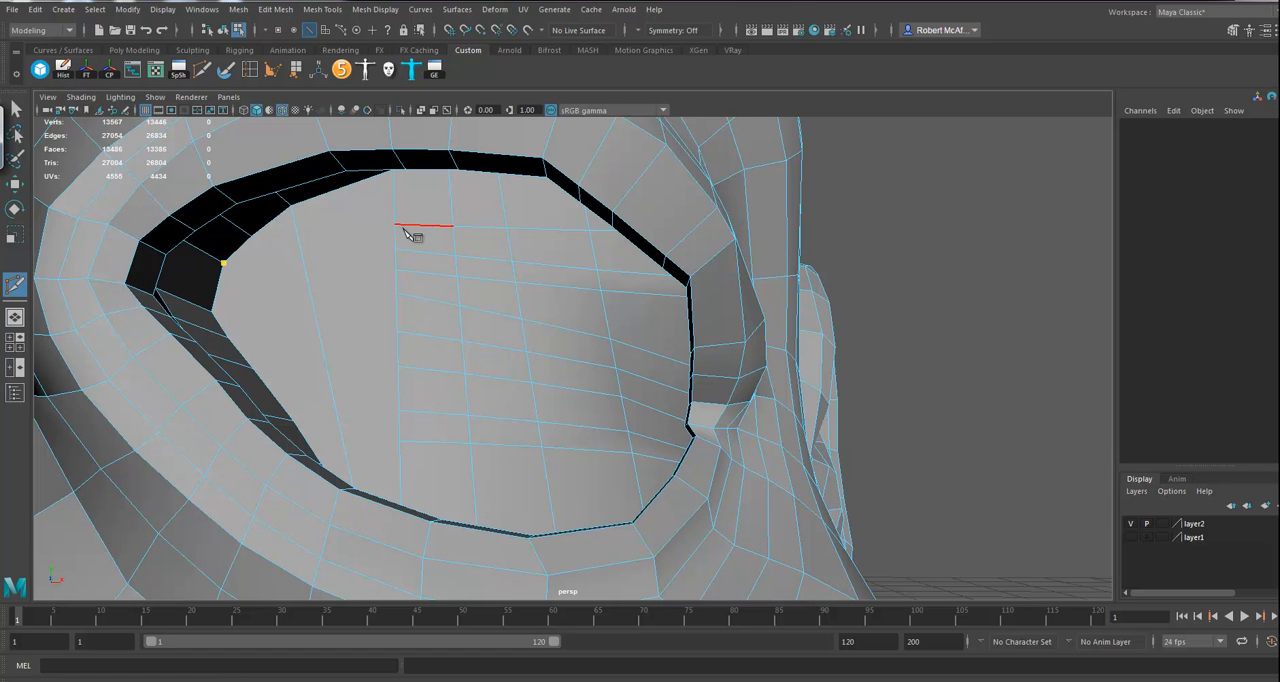
right_click(236, 327)
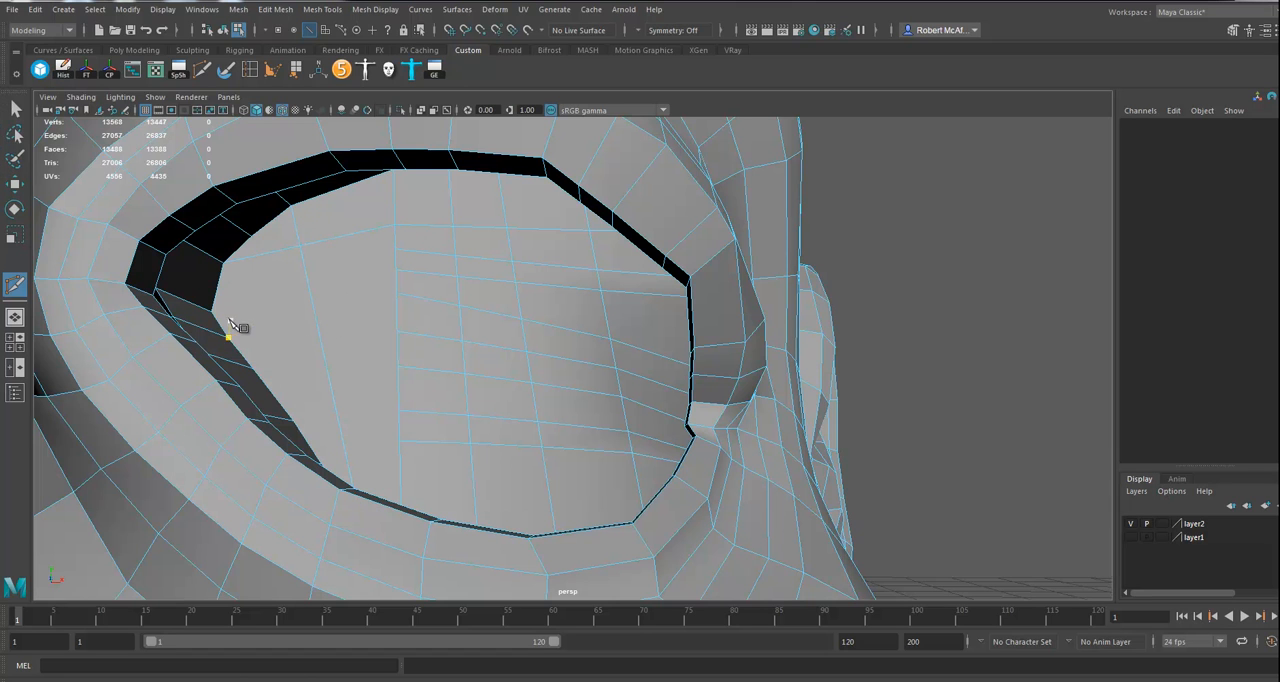
Step: Cut from the next inner border vertex to the second row and add a branching edge to the first vertical edge
left_click(211, 313)
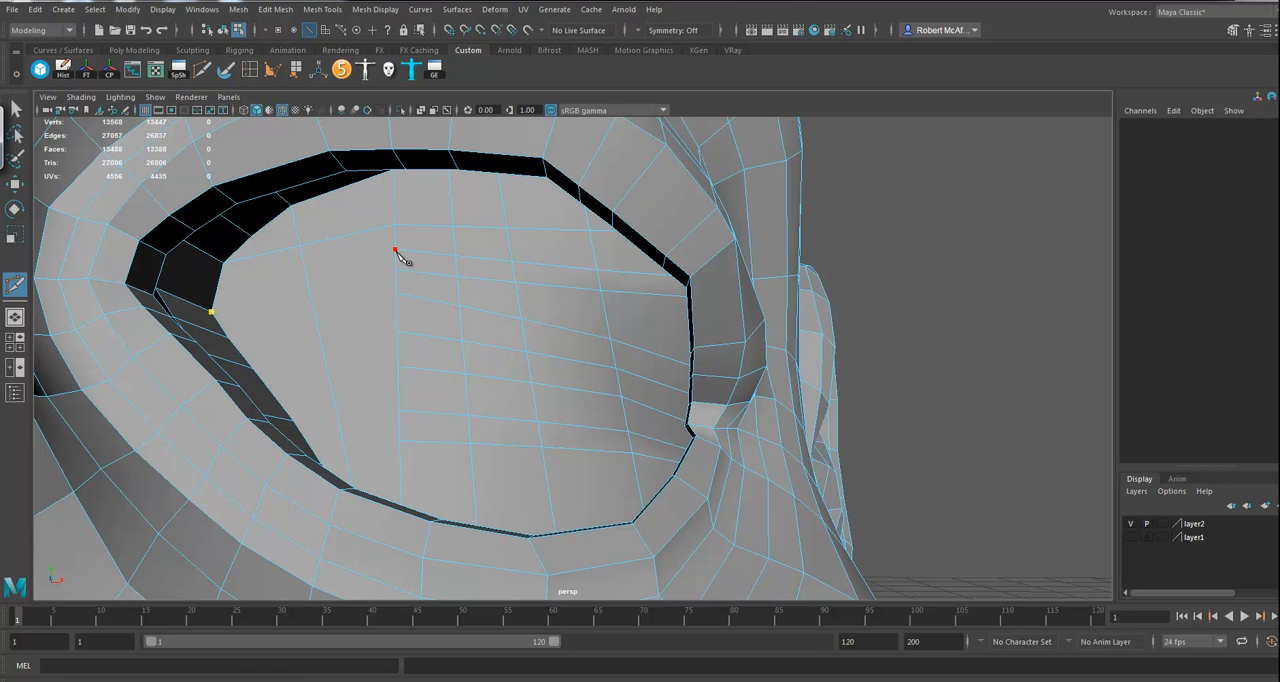
right_click(400, 300)
right_click(351, 298)
Step: Extend the three lower horizontal rows across the inner-corner side of the cap to the socket's border vertices
left_click_drag(461, 353, 442, 403, "alt")
middle_click_drag(442, 405, 444, 372, "alt")
left_click_drag(444, 372, 444, 377, "alt")
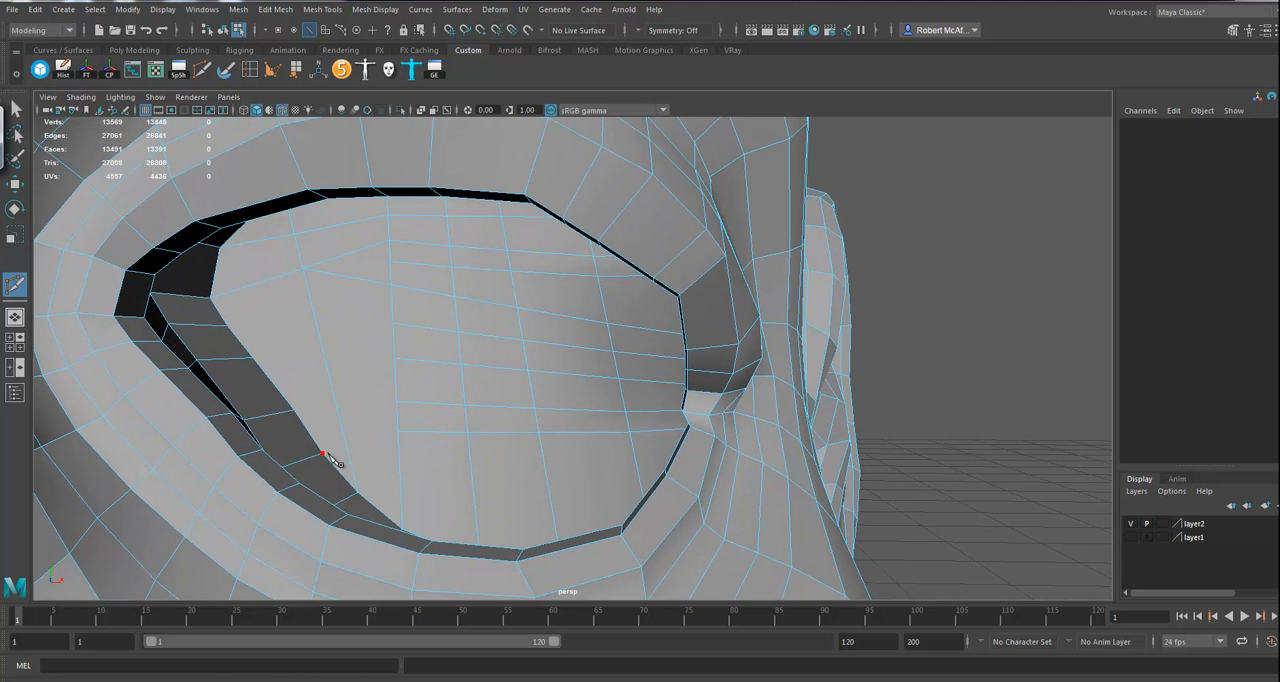
right_click(401, 409)
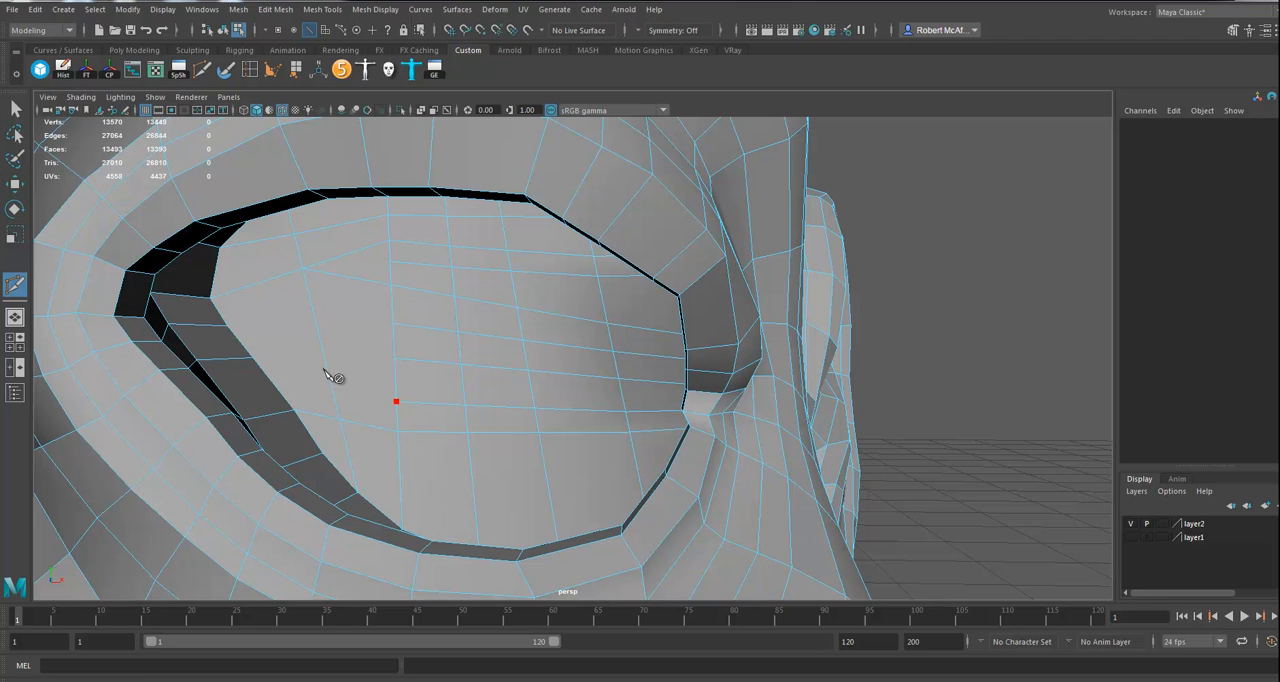
left_click(252, 358)
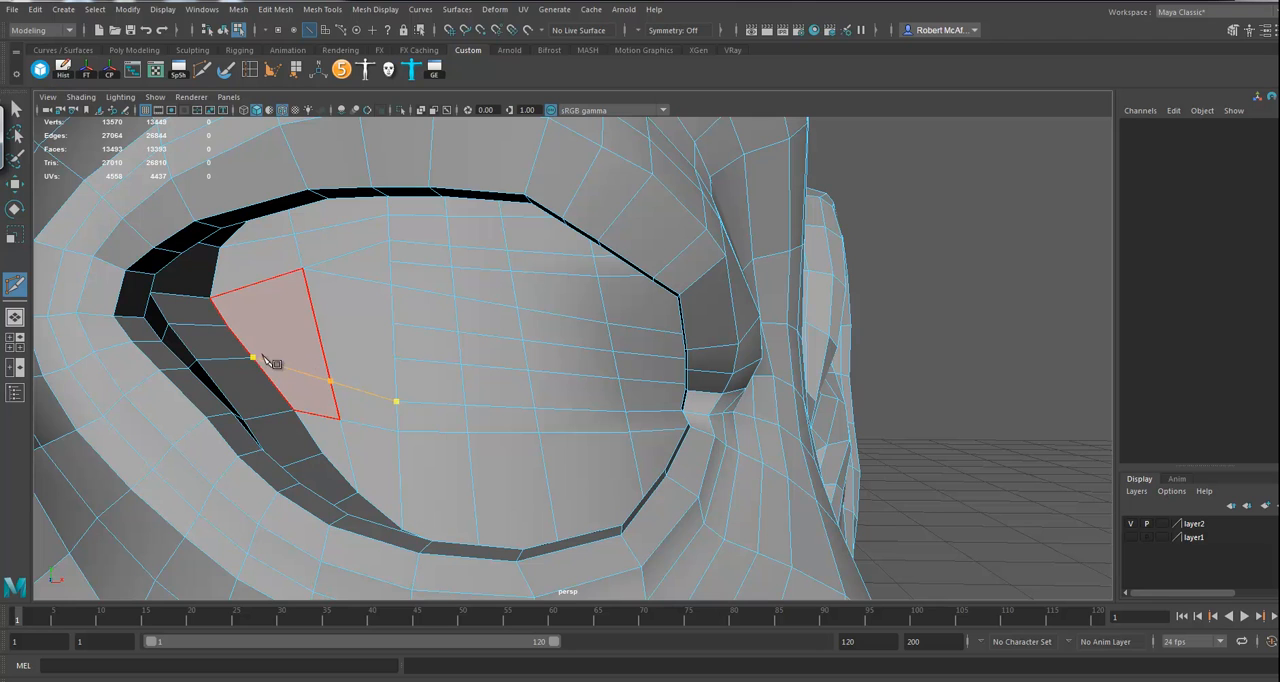
right_click(300, 330)
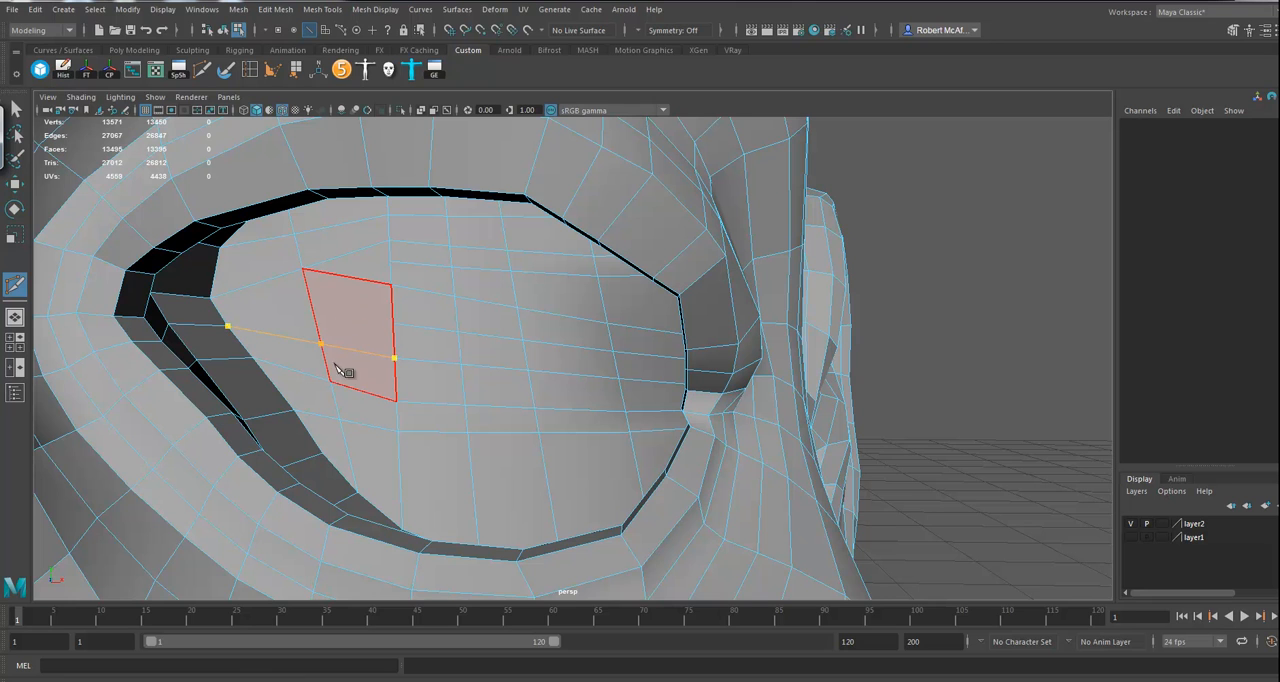
right_click(310, 343)
Step: Cut two short edges from the branching vertex on the inner vertical edge across to the first vertical edge
right_click_drag(494, 404, 254, 386, "alt")
mouse_move(400, 385)
left_mouse_down("alt")
mouse_move(240, 374)
mouse_move(474, 371)
mouse_move(491, 366)
mouse_move(459, 343)
mouse_move(471, 337)
mouse_move(479, 362)
mouse_move(457, 343)
mouse_move(449, 357)
mouse_move(466, 360)
mouse_move(457, 352)
mouse_move(475, 325)
mouse_move(543, 366)
mouse_move(526, 383)
mouse_move(400, 362)
left_mouse_up("alt")
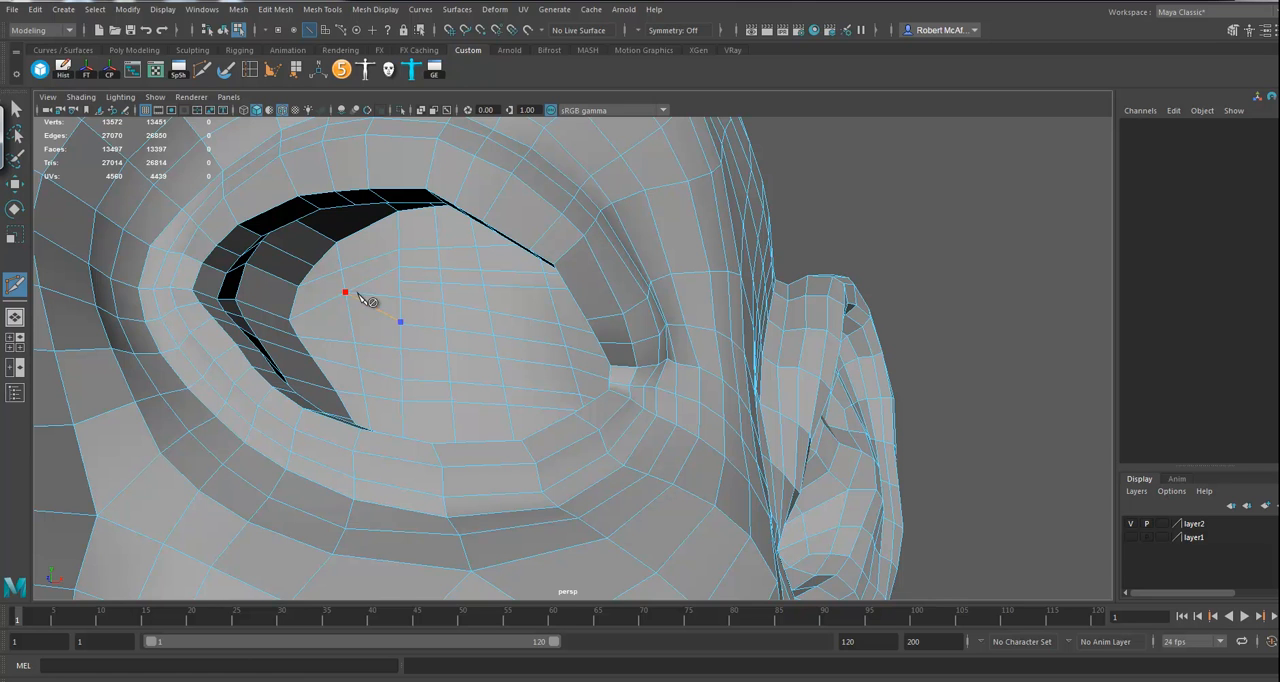
left_click(405, 311)
right_click(398, 309)
left_click(346, 293)
left_click(398, 300)
right_click(396, 300)
middle_click_drag(408, 289, 417, 323, "alt")
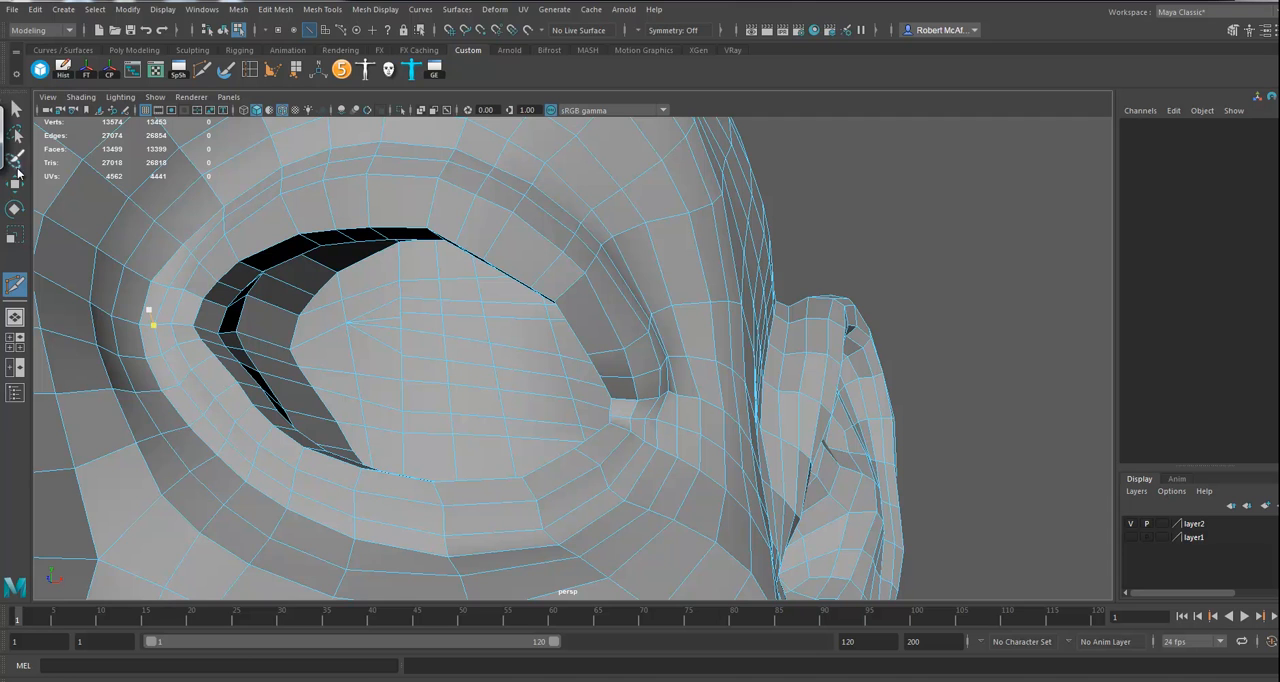
Step: Delete the surplus middle edge running from the branching vertex to the first vertical edge
left_click(14, 183)
left_click(388, 330)
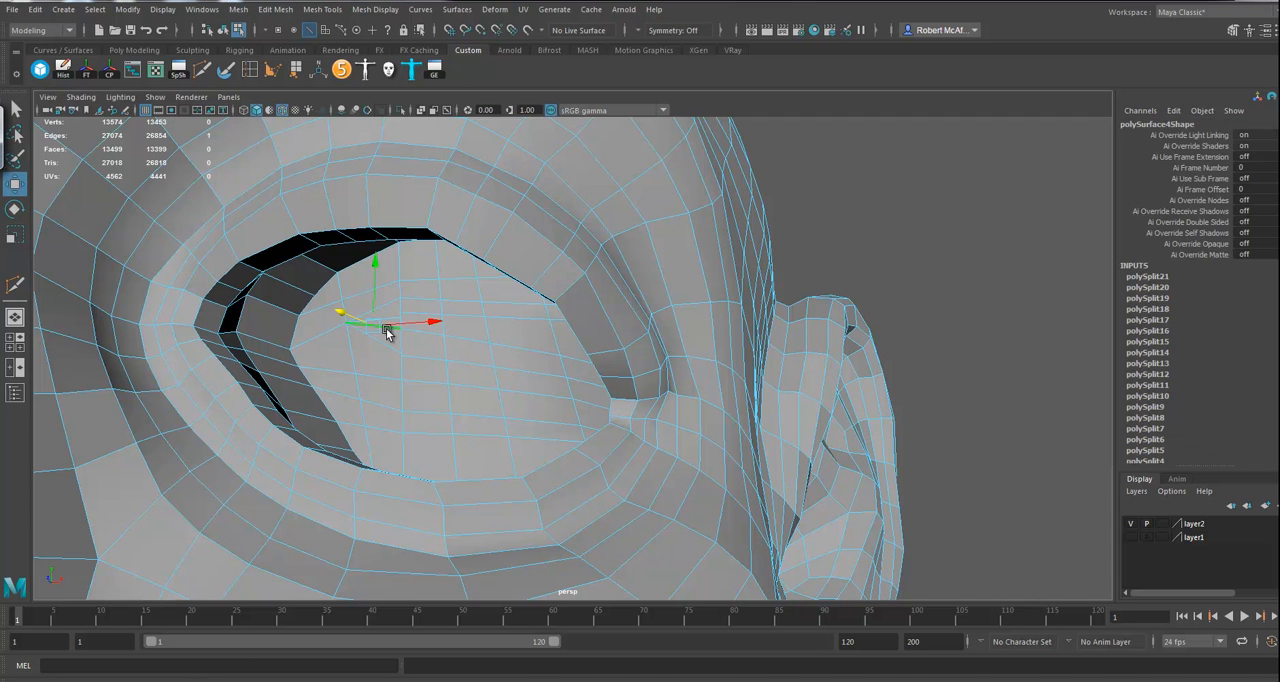
key("Delete")
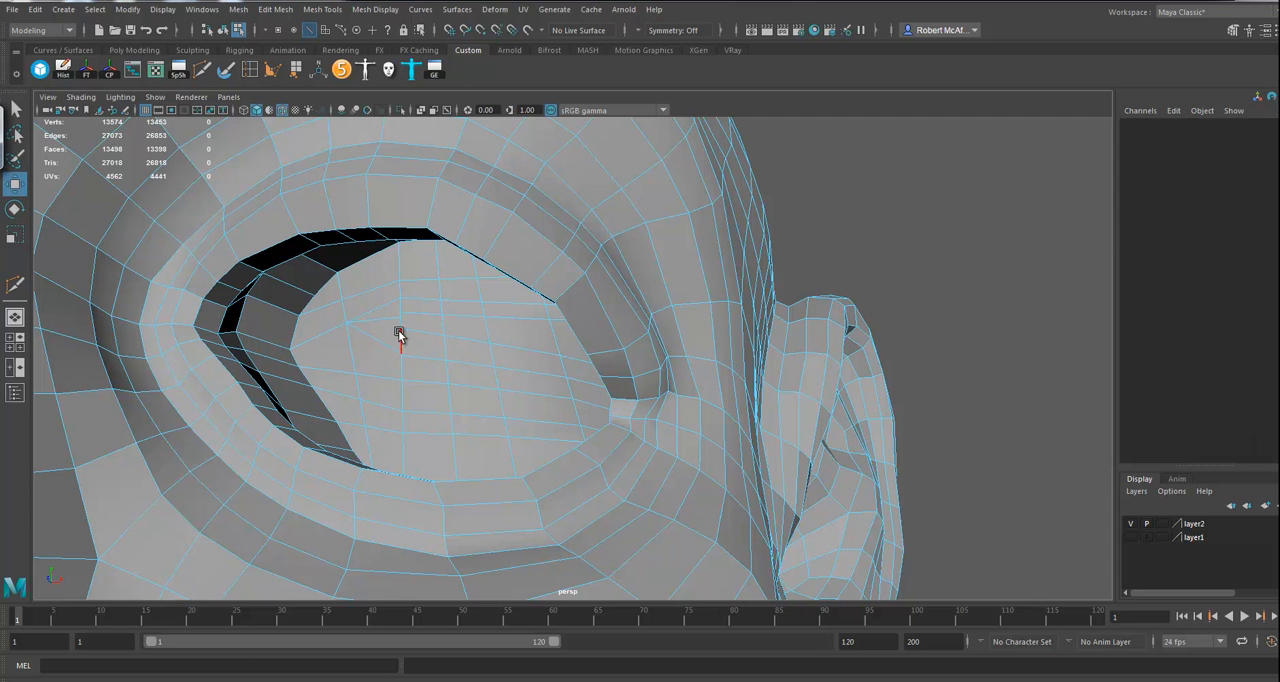
Step: Collapse the short leftover edges on the cap's first vertical edge beside the branching vertex
right_click_drag(403, 332, 612, 408, "alt")
middle_click_drag(323, 357, 443, 371, "alt")
right_click_drag(424, 368, 485, 358, "alt")
left_click(409, 386)
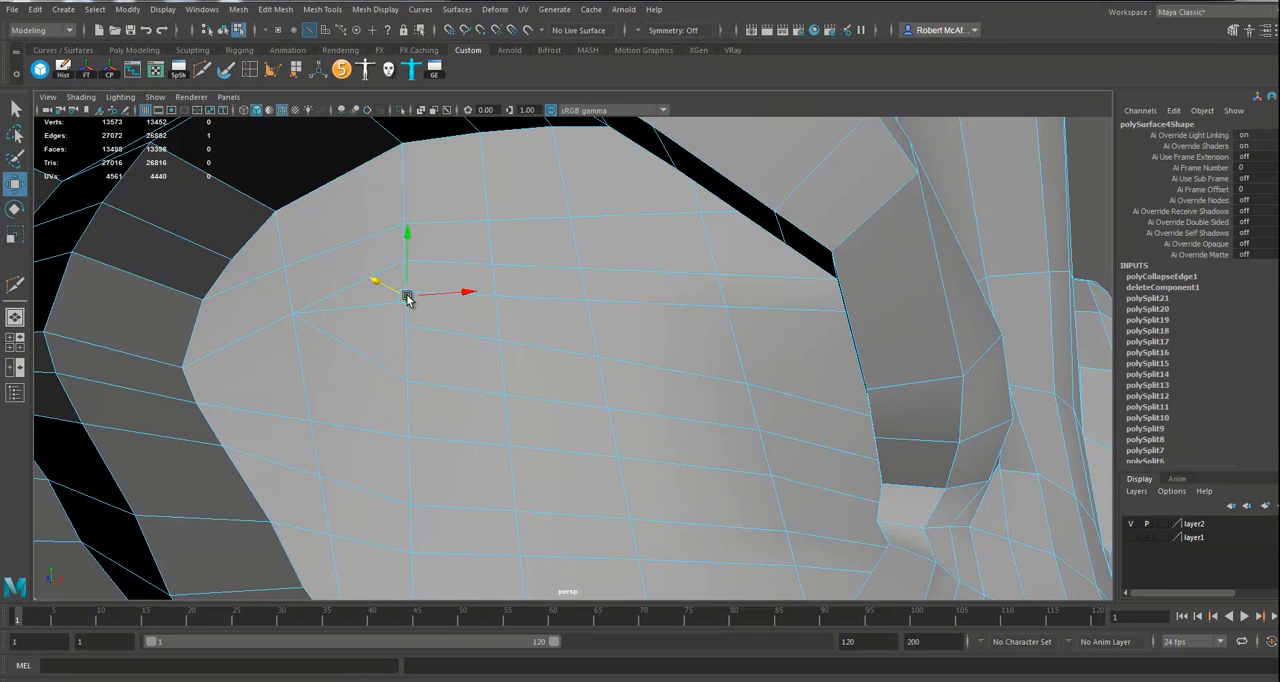
key("g")
Step: Insert an edge loop through the inner part of the socket's cap, continuing over the upper eyelid and brow
right_click_drag(483, 358, 399, 349, "alt")
left_click(399, 306)
right_click_drag(399, 305, 435, 343, "shift")
right_click_drag(634, 375, 283, 374, "alt")
left_click_drag(400, 338, 445, 362, "alt")
right_click_drag(445, 362, 309, 359, "alt")
left_click_drag(309, 359, 520, 378, "alt")
right_click_drag(520, 378, 571, 386, "alt")
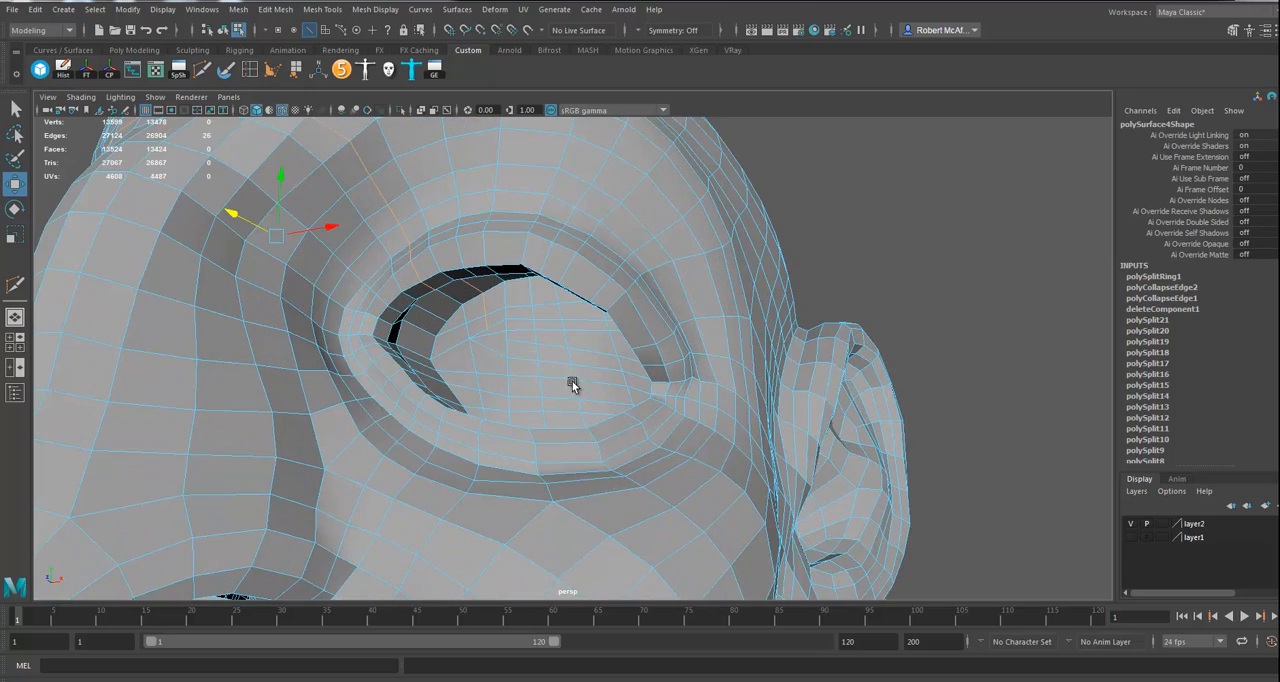
Step: Switch back to the whole head mesh and delete its construction history
left_click_drag(517, 346, 557, 394, "alt")
right_click_drag(424, 176, 543, 323, "alt")
left_click_drag(543, 323, 505, 345, "alt")
left_click_drag(527, 397, 597, 423, "alt")
left_click_drag(638, 477, 600, 351, "alt")
right_click_drag(599, 316, 657, 306)
left_click_drag(657, 306, 652, 392, "alt")
key("alt+shift+d")
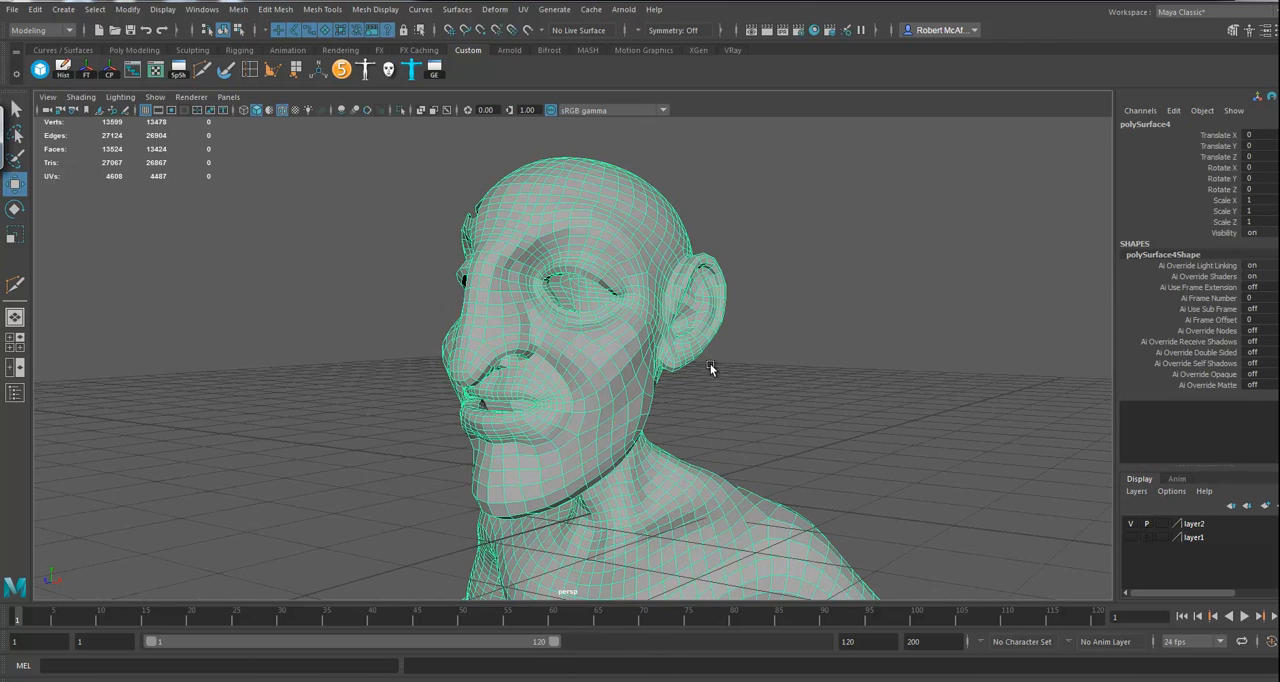
left_click_drag(621, 393, 851, 309, "alt")
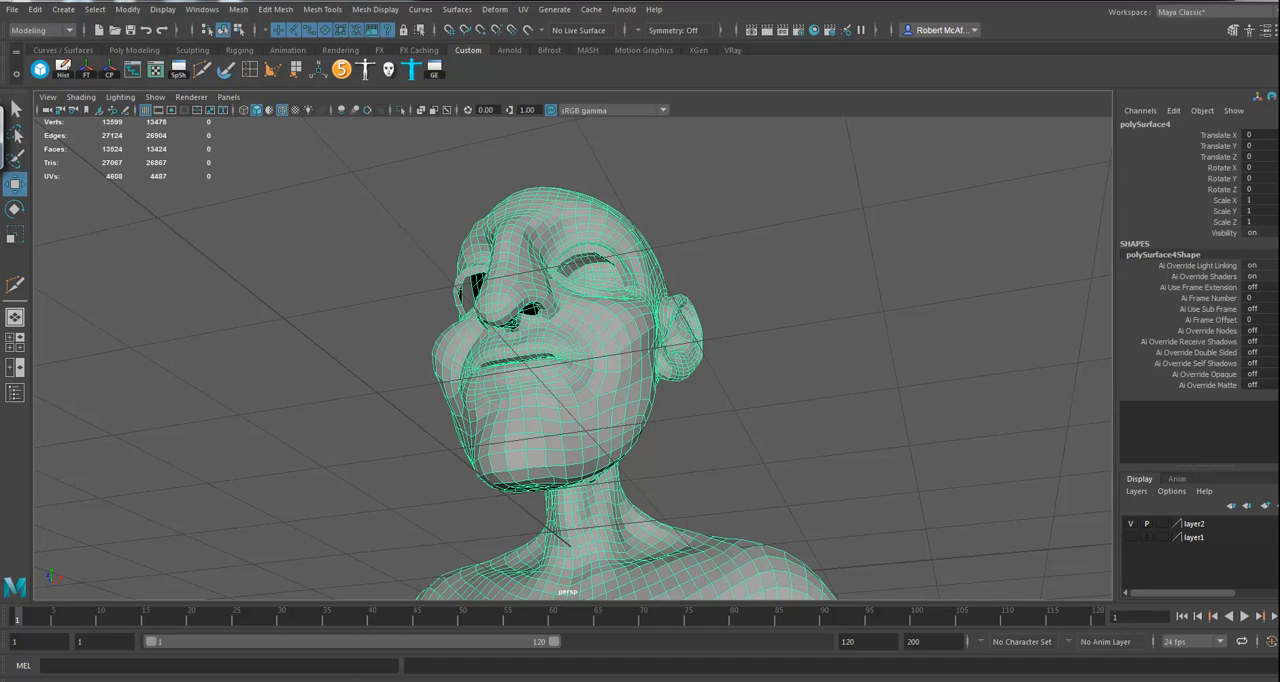